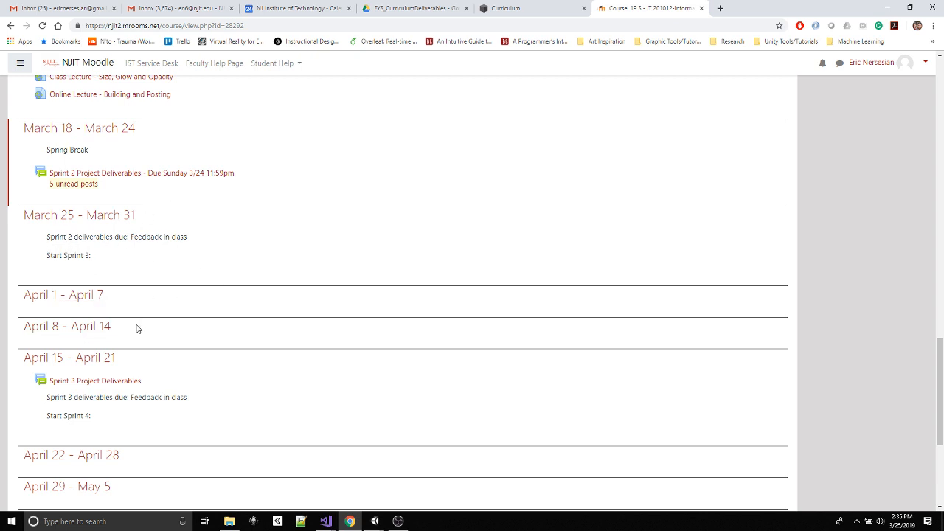
# - Examine the course schedule from March 25 through finals week, including the Sprint 3 and Sprint 4 project deliverables
pyautogui.scroll(-2, 139, 329)
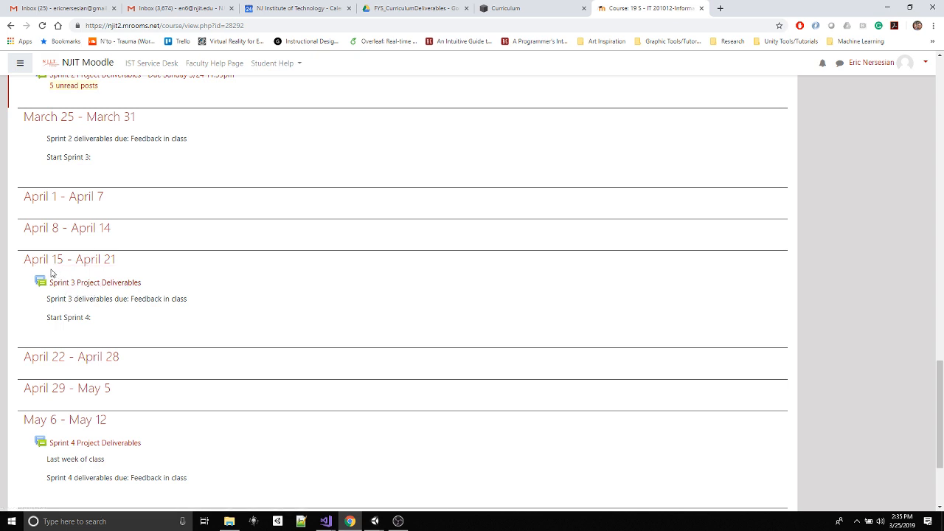
pyautogui.scroll(-1, 84, 284)
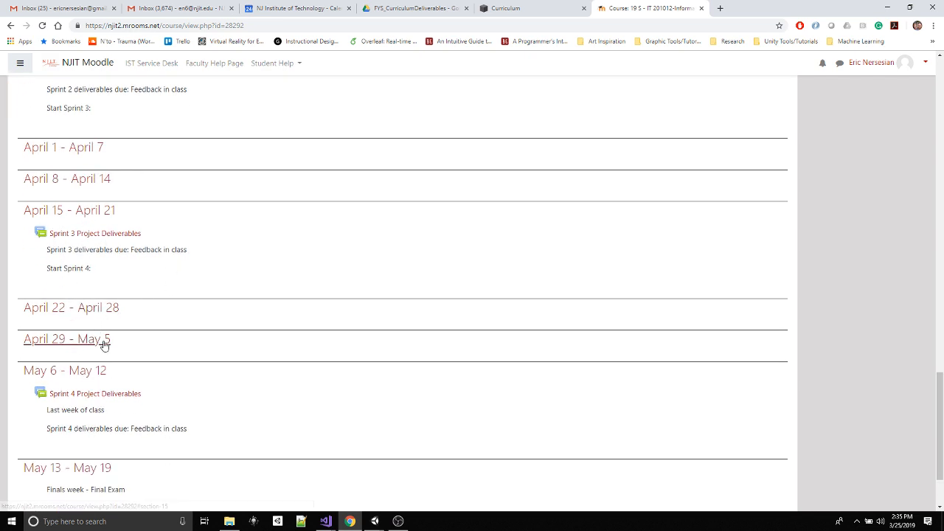
pyautogui.scroll(-2, 101, 344)
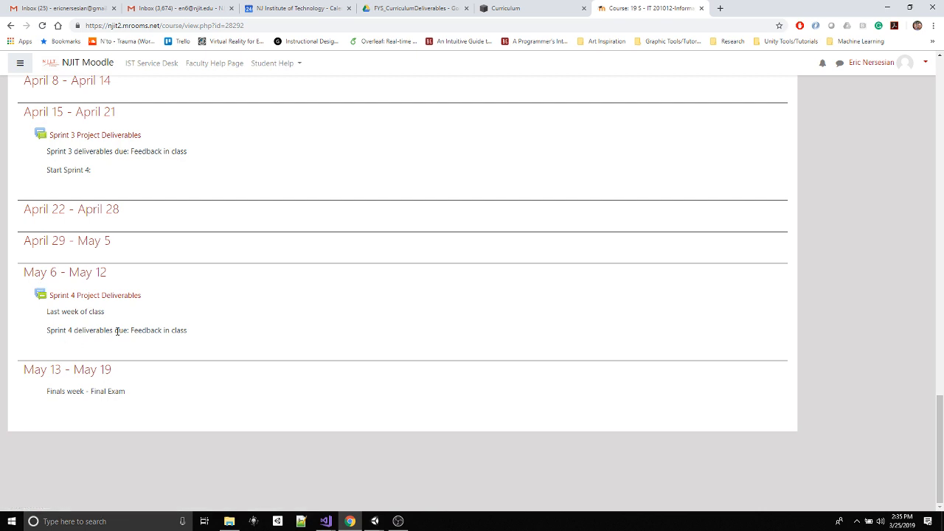
pyautogui.moveTo(195, 333); pyautogui.dragTo(45, 314)
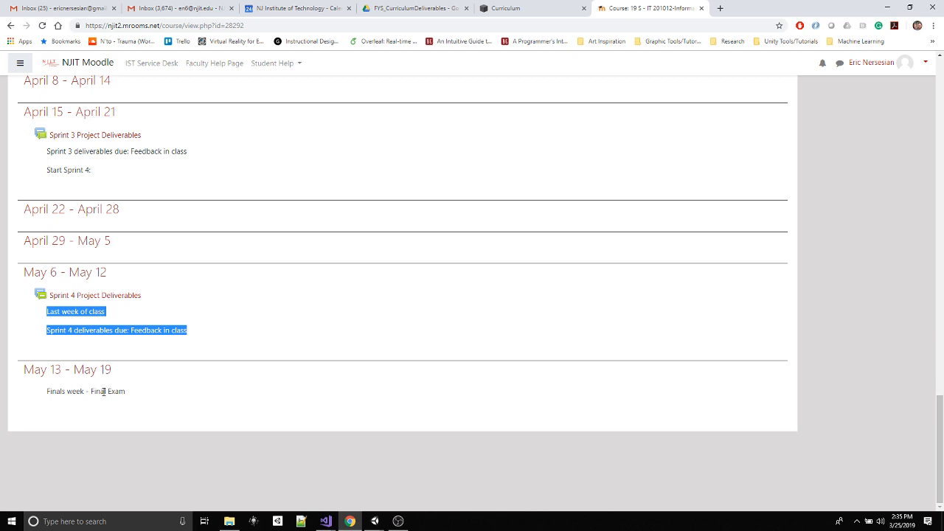
pyautogui.scroll(3, 177, 316)
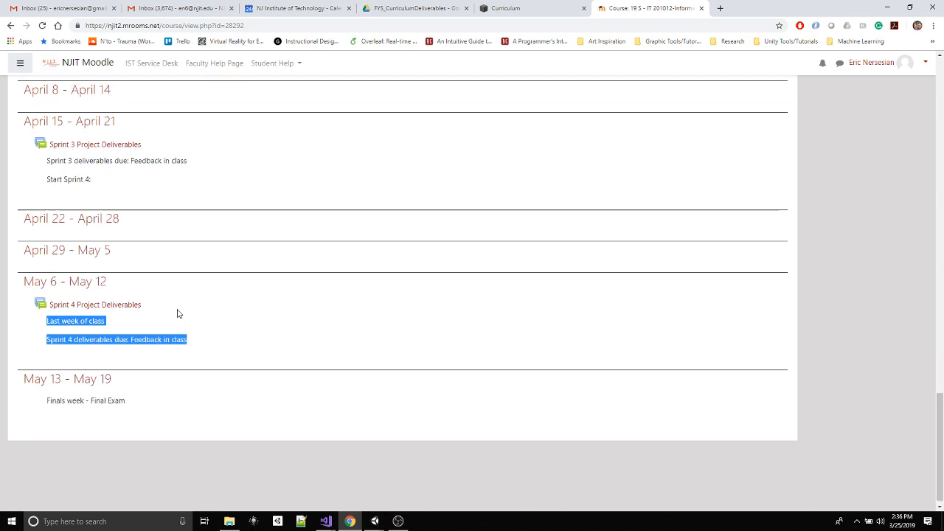
pyautogui.scroll(1, 147, 164)
pyautogui.scroll(-1, 140, 181)
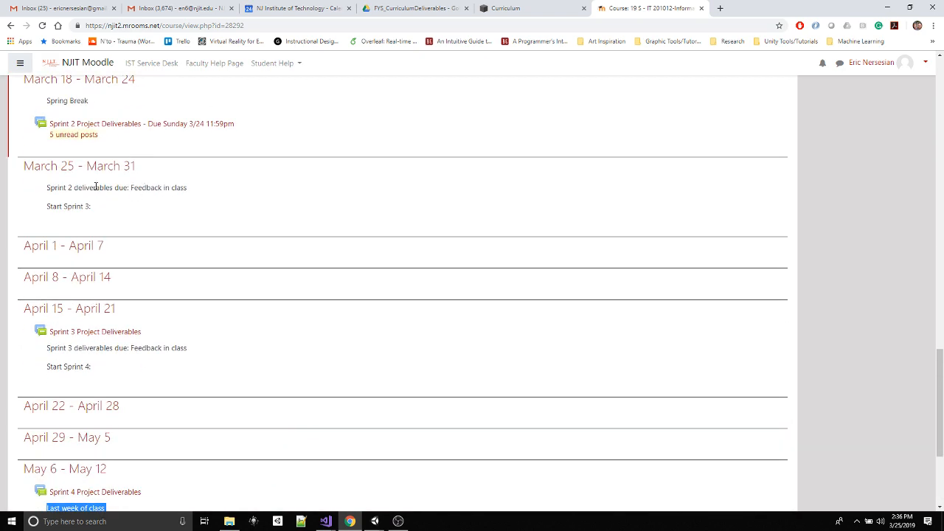
pyautogui.scroll(-1, 93, 338)
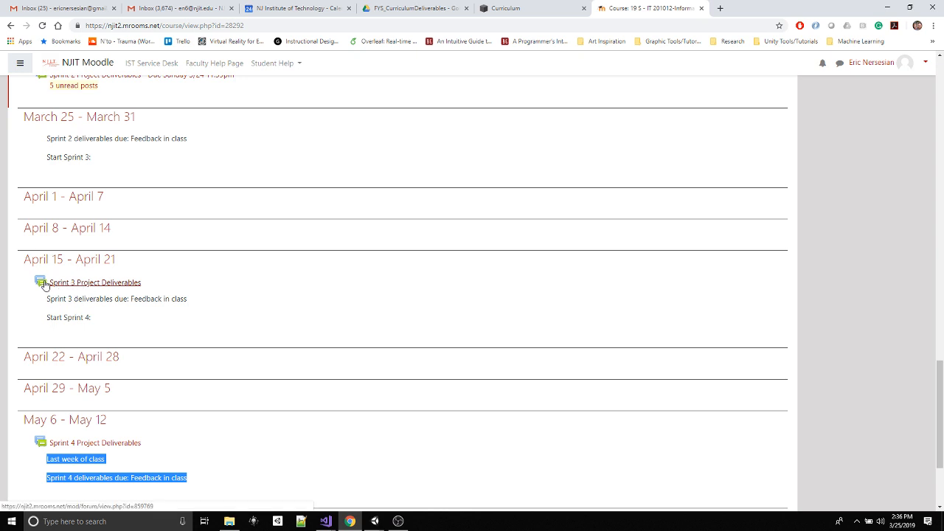
pyautogui.scroll(-2, 96, 327)
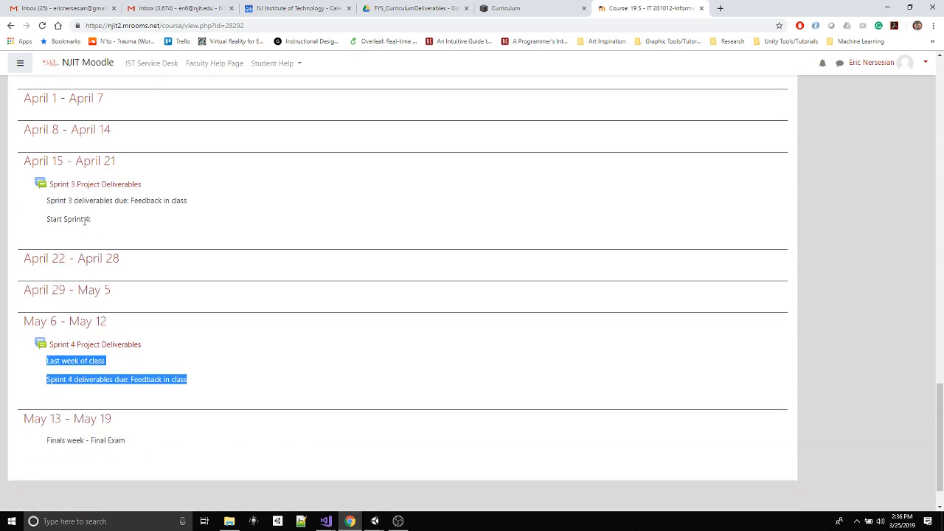
pyautogui.scroll(-1, 81, 304)
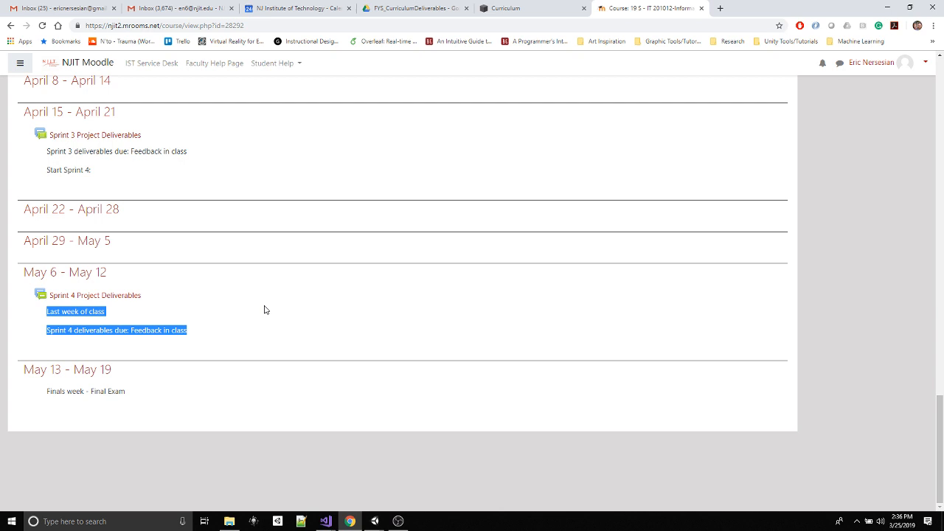
pyautogui.click(375, 521)
pyautogui.moveTo(418, 494)
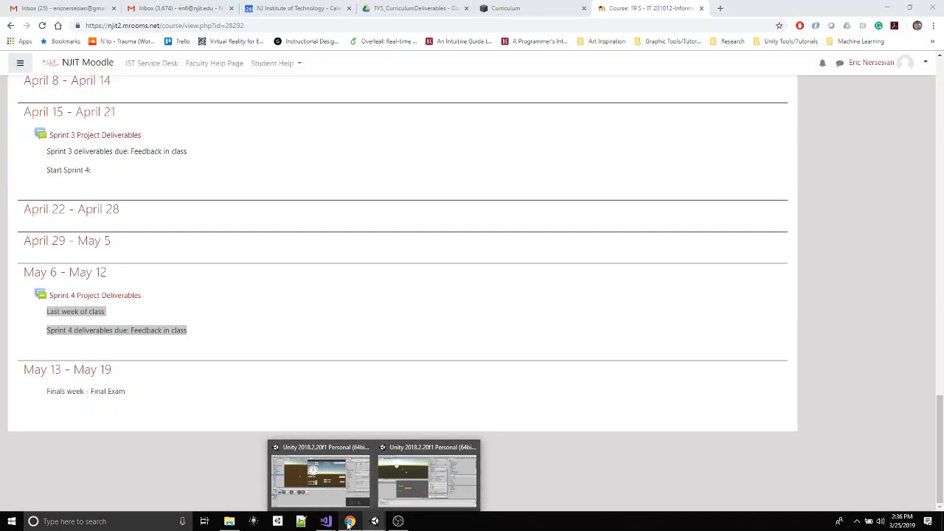
pyautogui.click(351, 521)
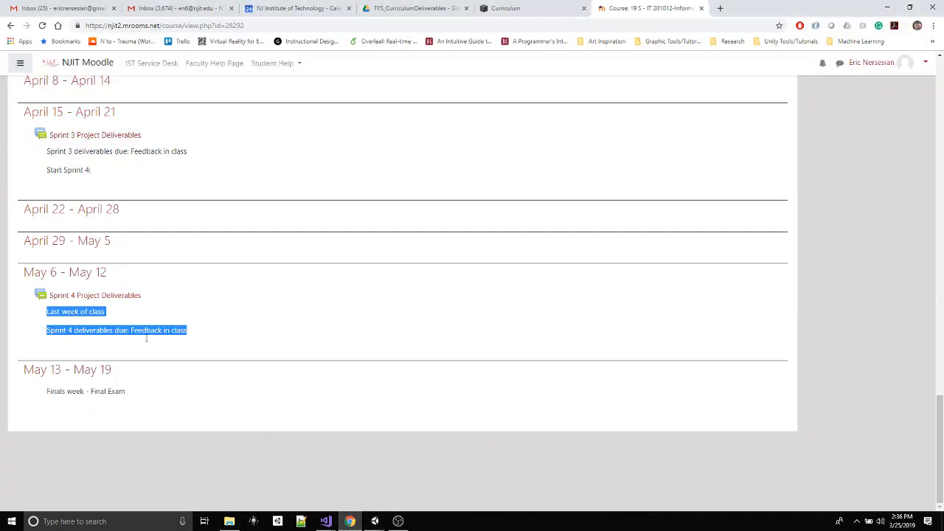
# - Examine the May 6 - May 12 Sprint 4 entry and the final exam entry, then review the earlier sprint weeks
pyautogui.click(143, 333)
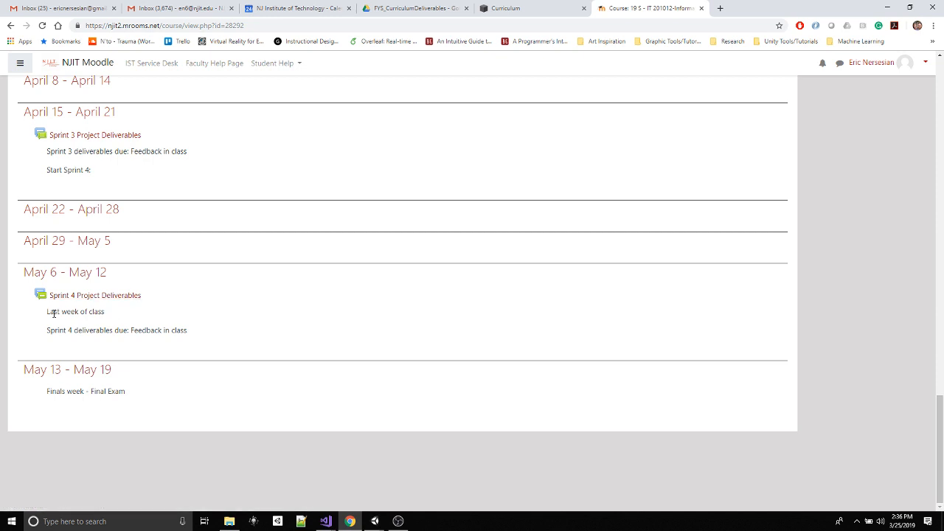
pyautogui.moveTo(46, 313); pyautogui.dragTo(184, 342)
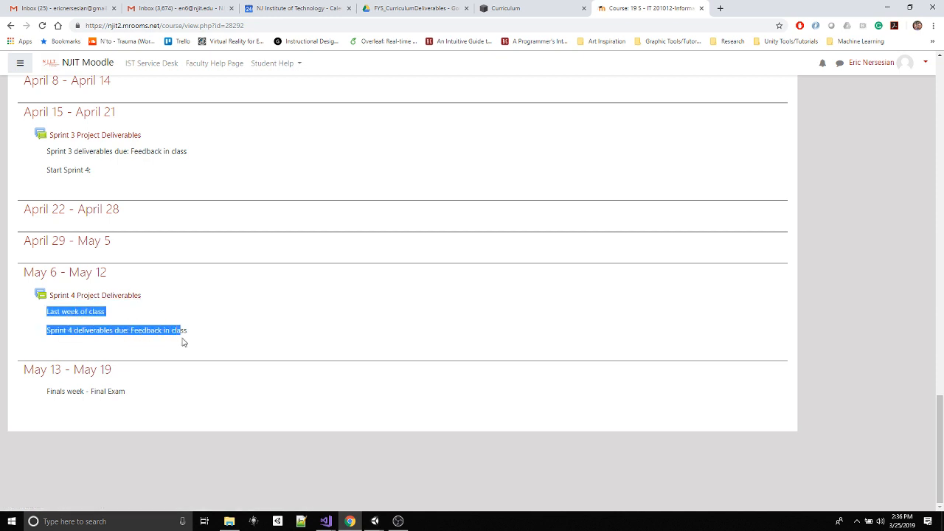
pyautogui.click(183, 343)
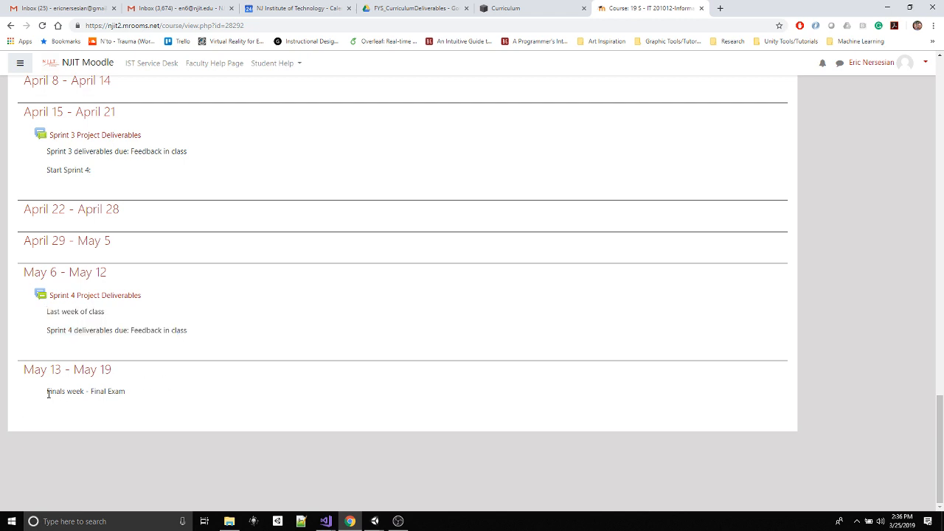
pyautogui.moveTo(47, 391); pyautogui.dragTo(170, 402)
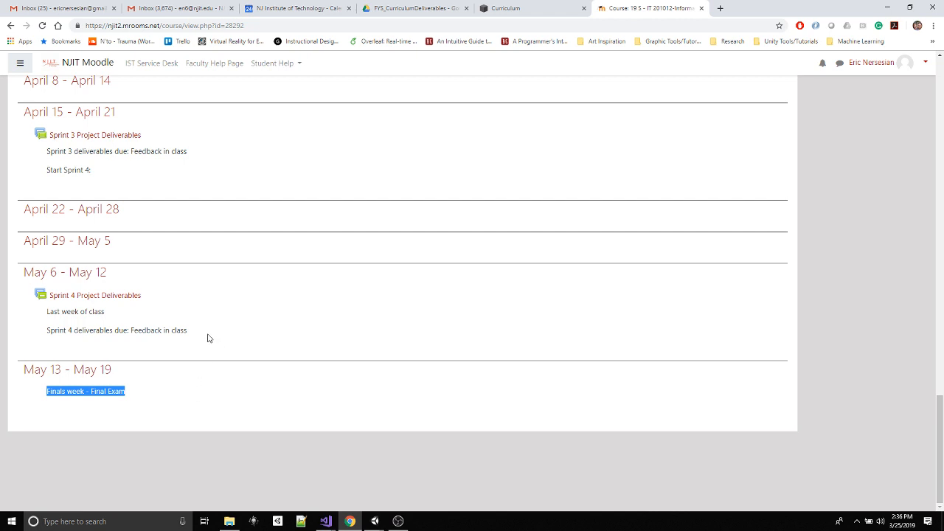
pyautogui.moveTo(207, 335); pyautogui.dragTo(37, 315)
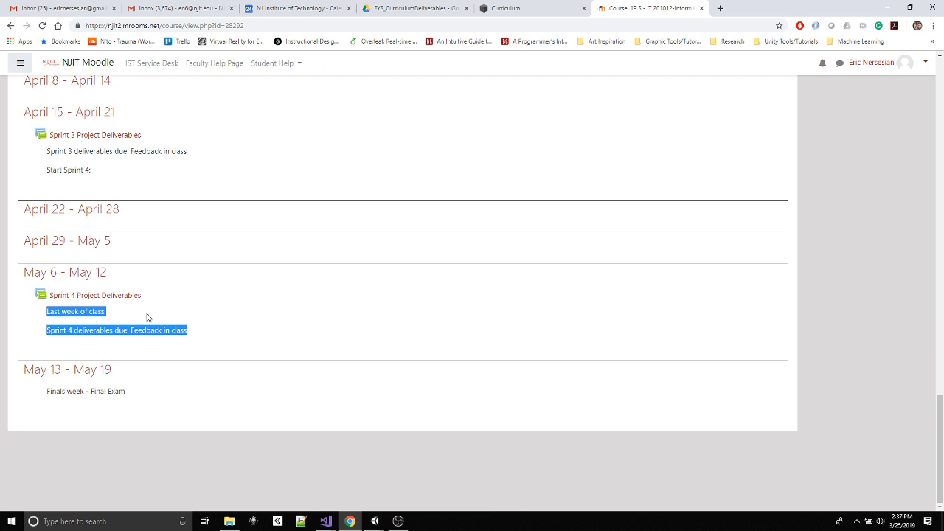
pyautogui.click(173, 329)
pyautogui.moveTo(186, 331); pyautogui.dragTo(47, 310)
pyautogui.moveTo(128, 392); pyautogui.dragTo(40, 390)
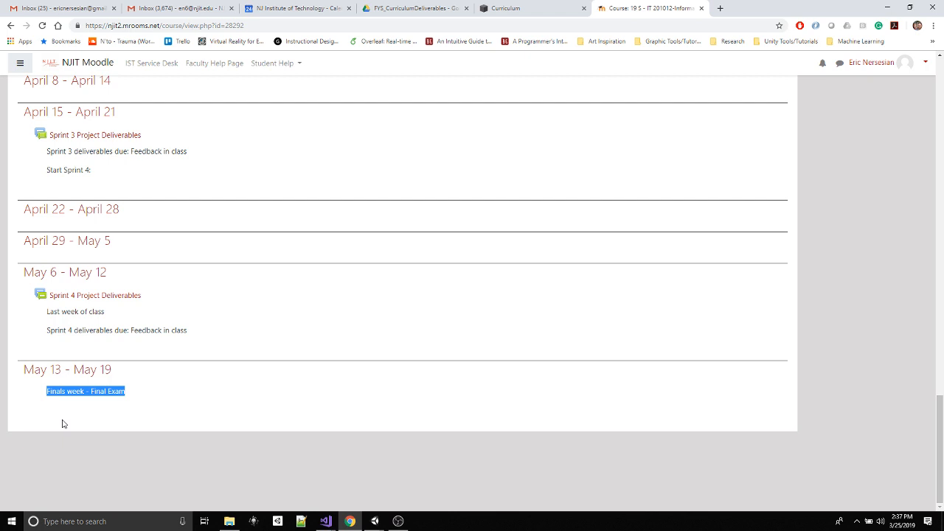
pyautogui.moveTo(206, 333); pyautogui.dragTo(44, 312)
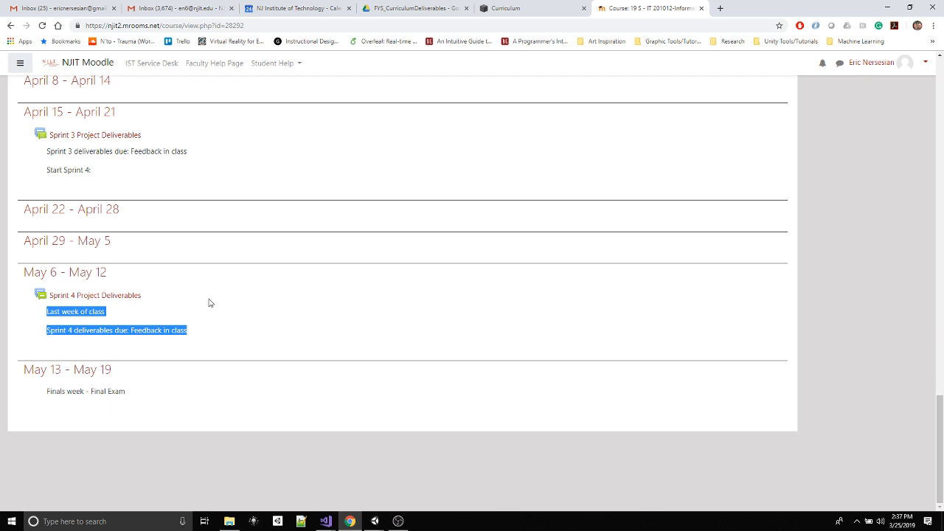
pyautogui.click(220, 332)
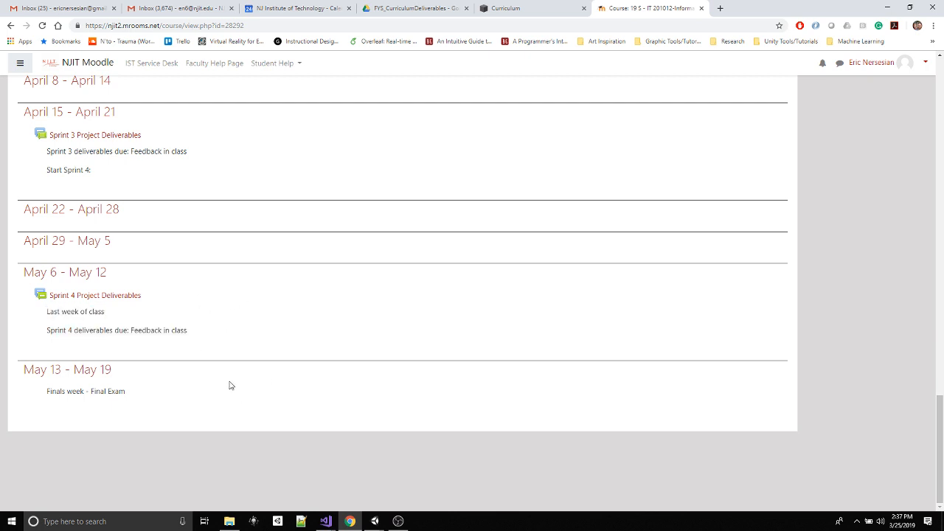
pyautogui.scroll(1, 151, 267)
pyautogui.scroll(1, 183, 191)
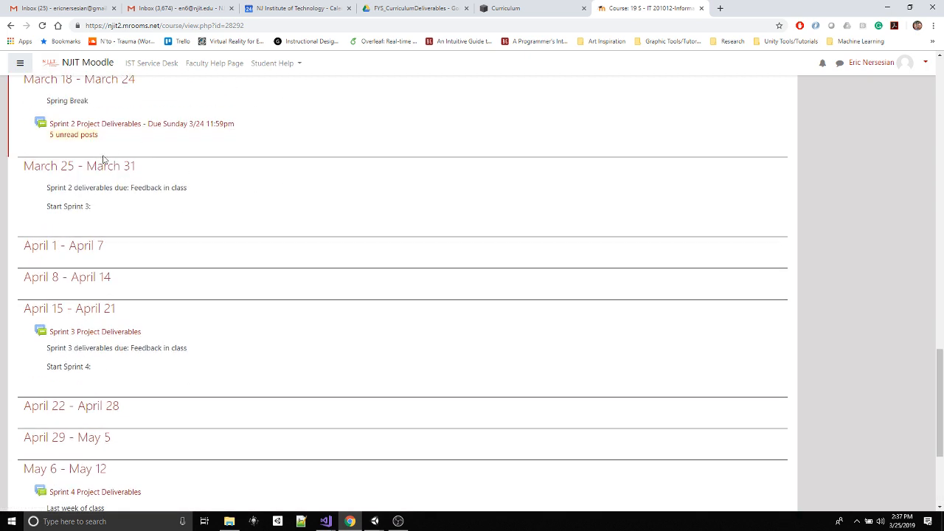
pyautogui.scroll(-2, 165, 288)
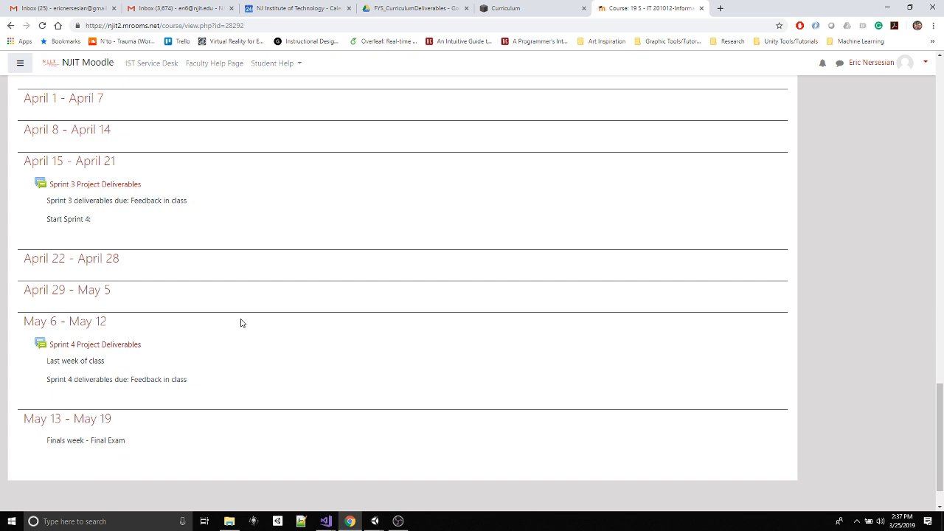
pyautogui.scroll(2, 244, 321)
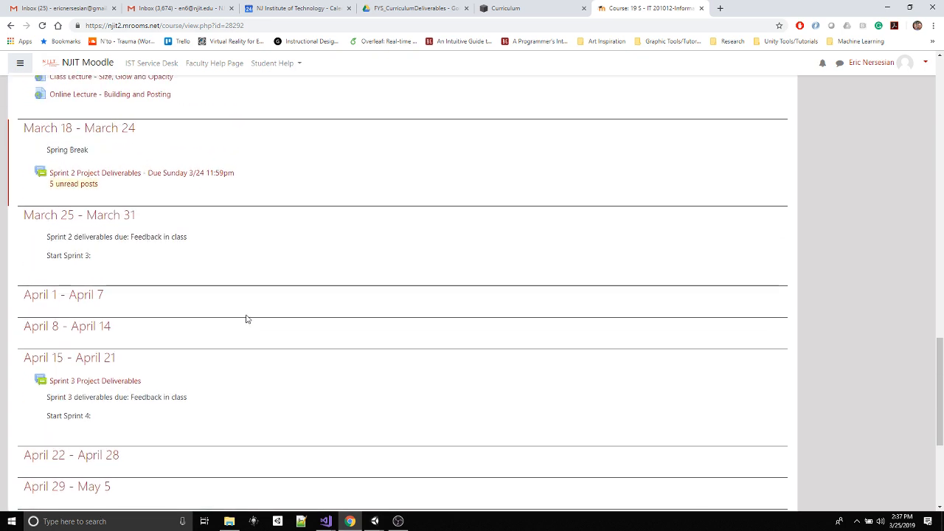
pyautogui.scroll(-1, 248, 318)
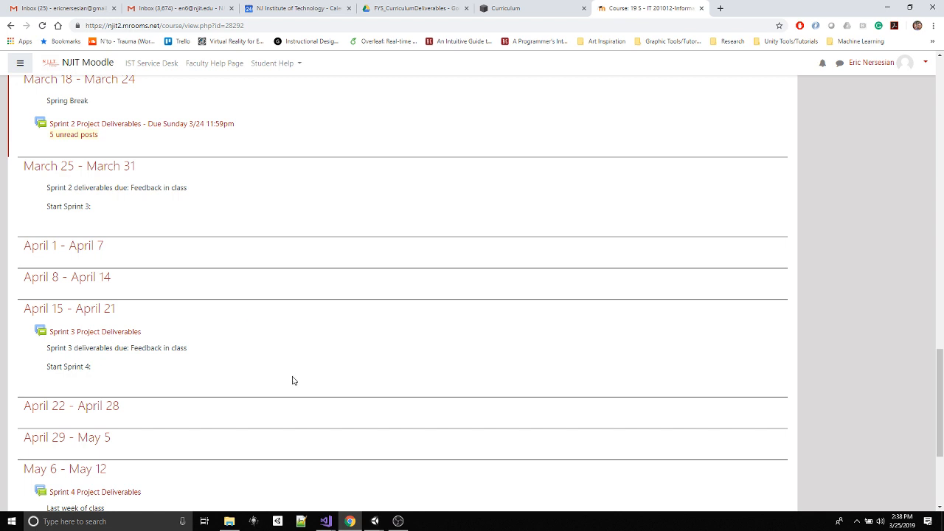
# - Switch to Unity's Sprint02Project, run it in Play mode, and paint a downward stroke of spheres in the game view
pyautogui.moveTo(374, 521)
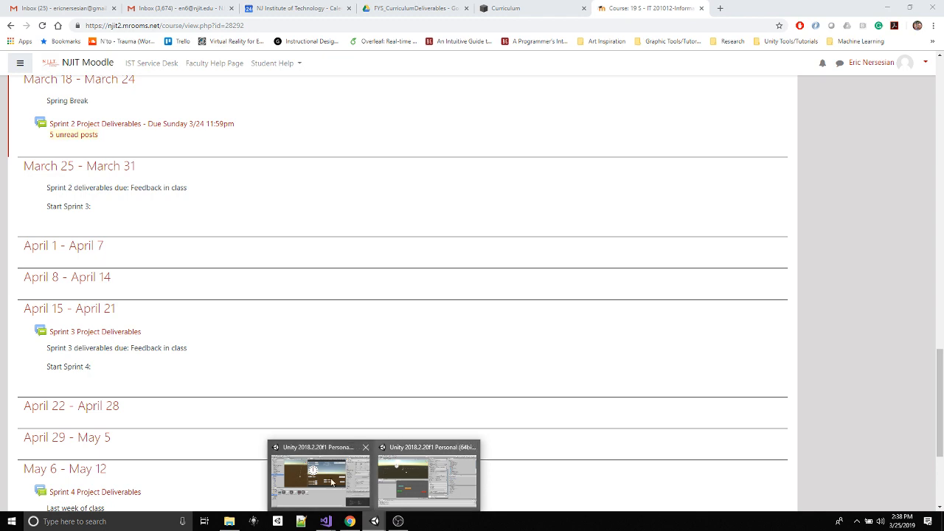
pyautogui.click(380, 465)
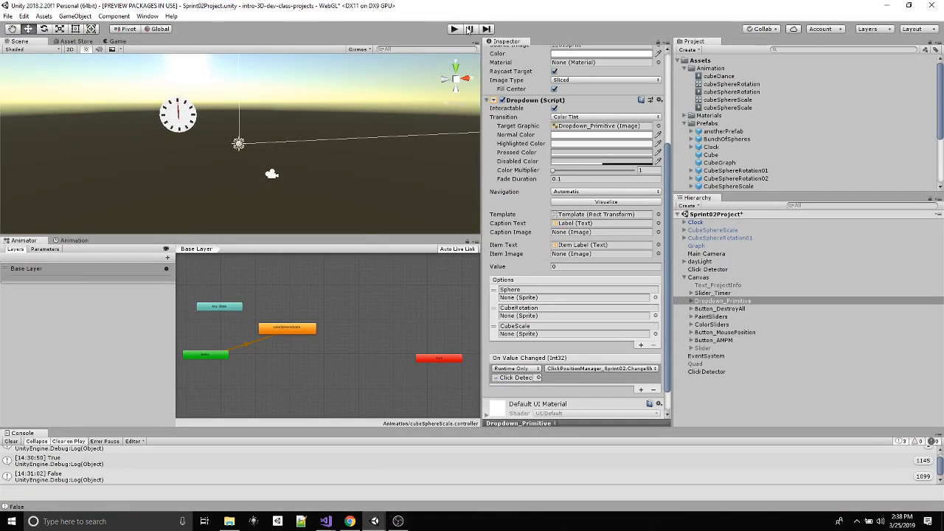
pyautogui.hotkey('ctrl', 'p')
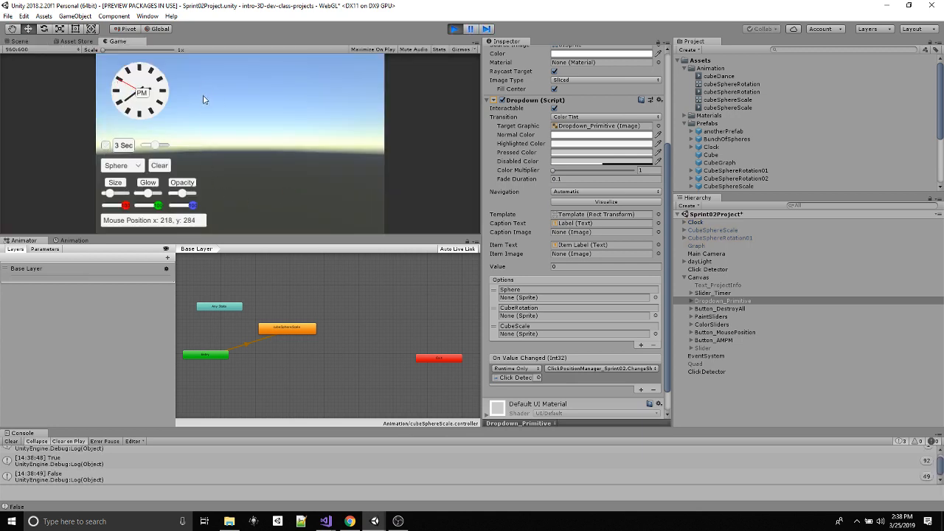
pyautogui.moveTo(202, 95); pyautogui.dragTo(215, 178)
# - Choose the CubeRotation shape in the running game and paint a downward stroke beside the sphere stroke
pyautogui.click(137, 168)
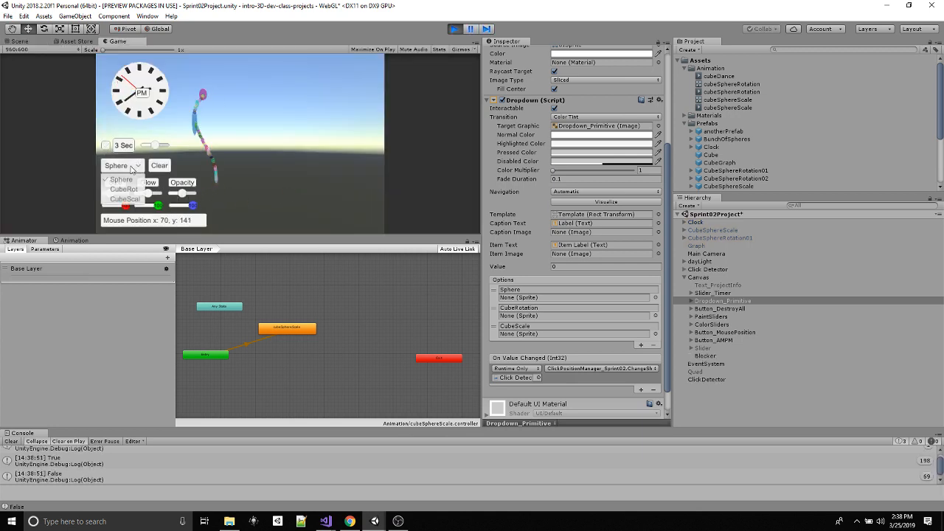
pyautogui.click(131, 189)
pyautogui.moveTo(260, 78); pyautogui.dragTo(263, 179)
# - Paint a stroke with the CubeScale shape in the running game and increase the size of the painted shapes
pyautogui.click(133, 166)
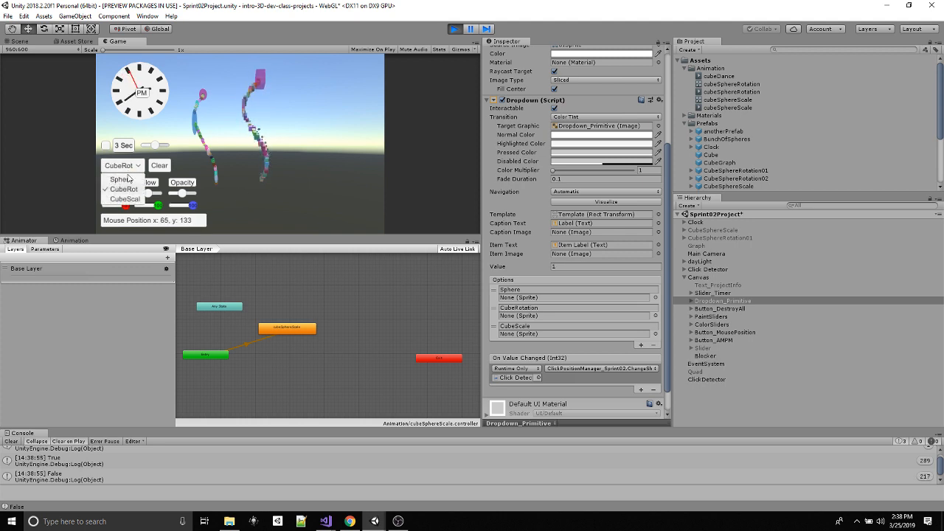
pyautogui.click(131, 198)
pyautogui.moveTo(328, 81)
pyautogui.mouseDown()
pyautogui.moveTo(319, 184)
pyautogui.moveTo(198, 206)
pyautogui.mouseUp()
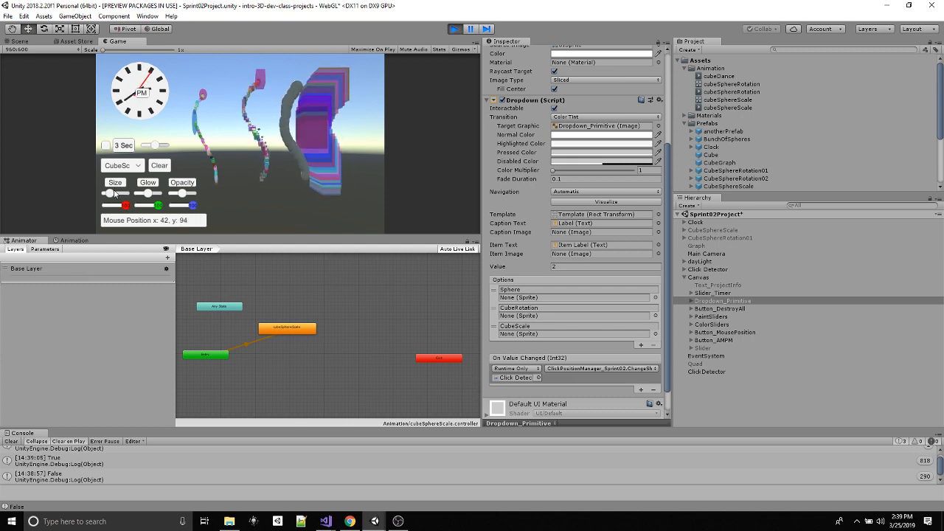
pyautogui.moveTo(111, 195)
pyautogui.mouseDown()
pyautogui.moveTo(124, 198)
pyautogui.moveTo(118, 211)
pyautogui.mouseUp()
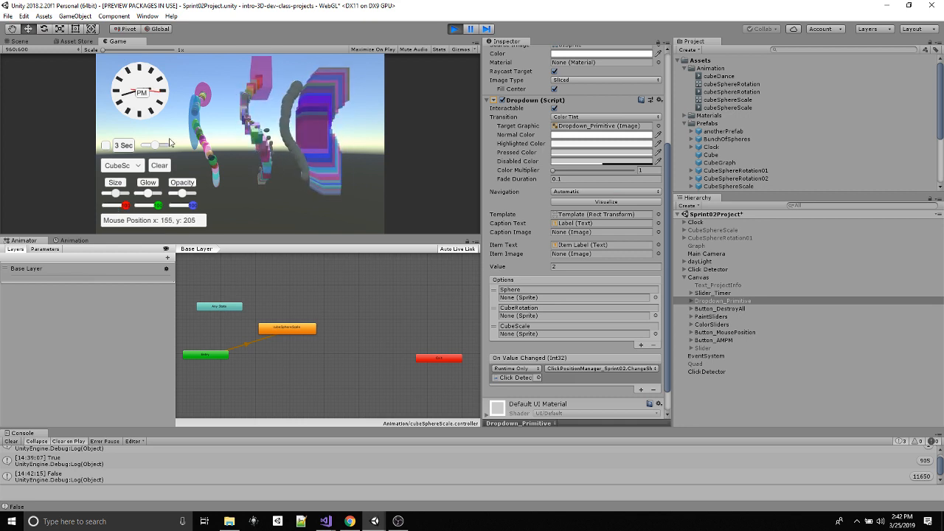
pyautogui.click(137, 169)
pyautogui.click(137, 170)
pyautogui.click(138, 169)
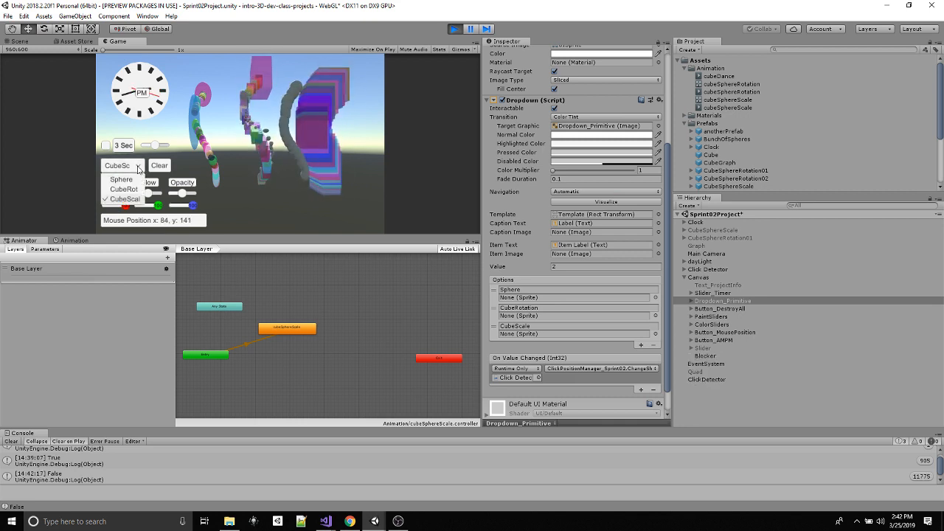
pyautogui.click(138, 169)
pyautogui.click(138, 169)
pyautogui.click(138, 170)
pyautogui.click(138, 170)
pyautogui.click(138, 170)
pyautogui.click(138, 170)
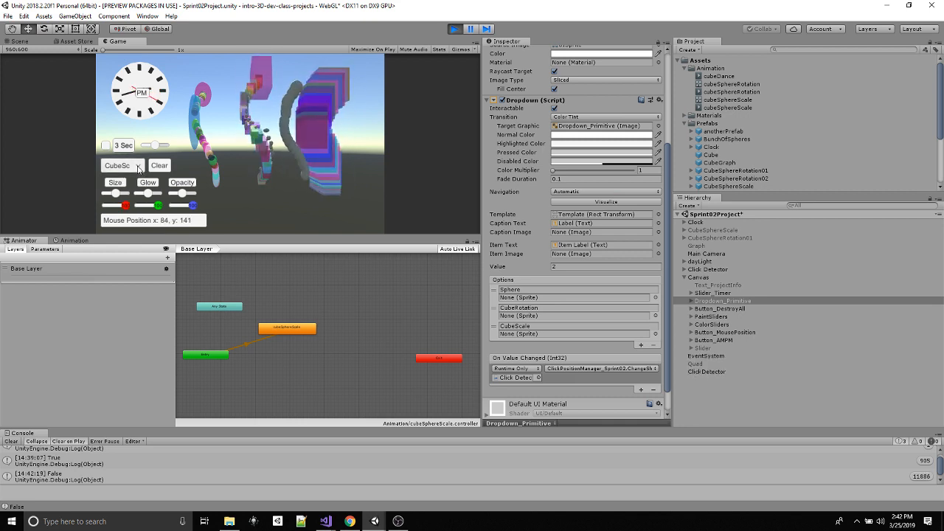
pyautogui.click(138, 169)
pyautogui.click(138, 169)
pyautogui.click(138, 169)
pyautogui.click(138, 169)
pyautogui.click(138, 168)
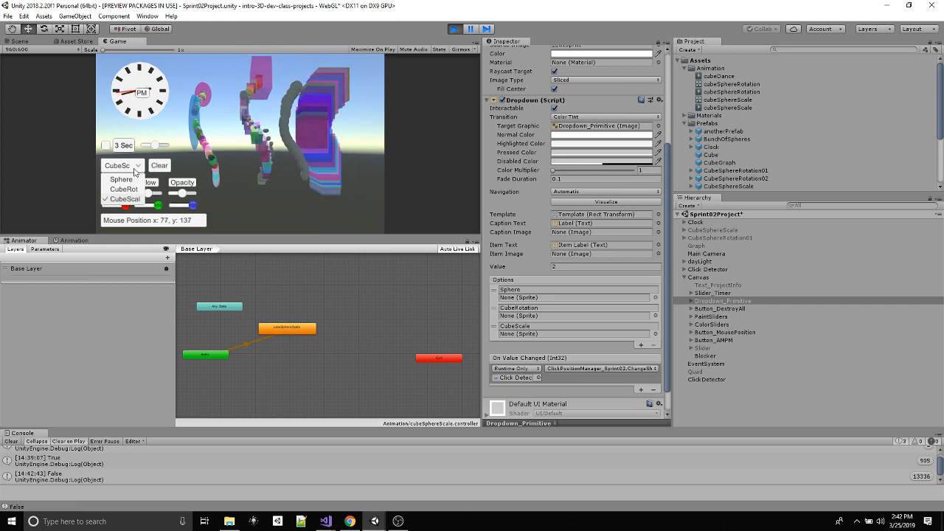
pyautogui.click(139, 169)
pyautogui.click(139, 168)
pyautogui.click(139, 168)
pyautogui.click(140, 168)
pyautogui.click(139, 168)
pyautogui.click(140, 169)
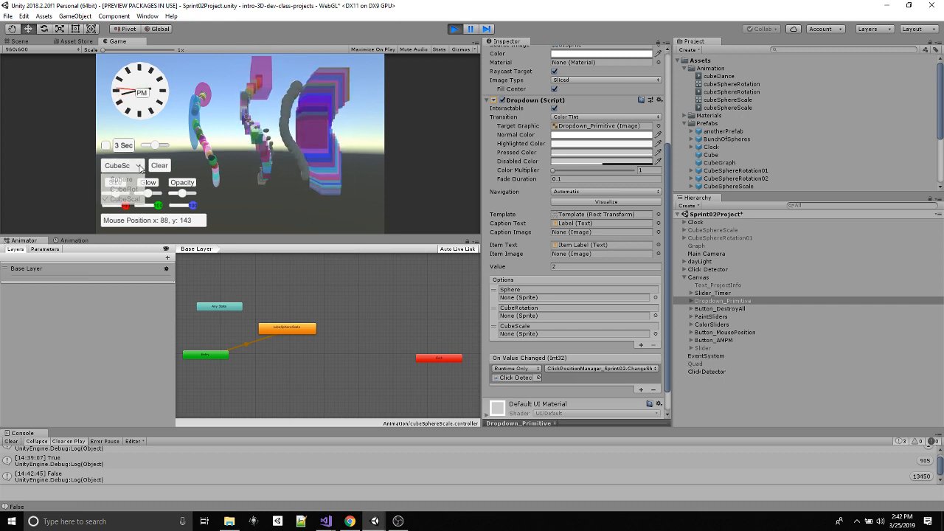
pyautogui.click(139, 168)
pyautogui.click(139, 168)
pyautogui.click(140, 168)
pyautogui.click(139, 168)
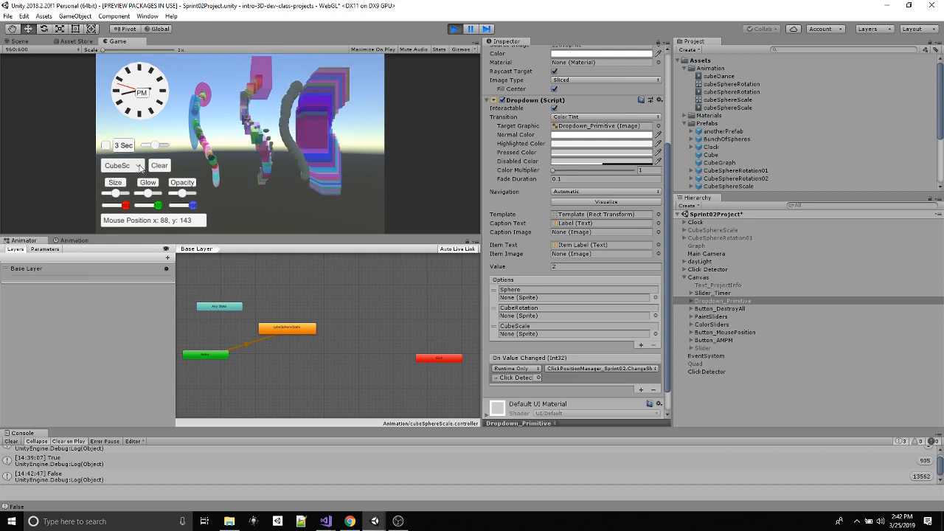
# - Clear all painted shapes from the running game
pyautogui.click(139, 168)
pyautogui.click(140, 168)
pyautogui.click(159, 167)
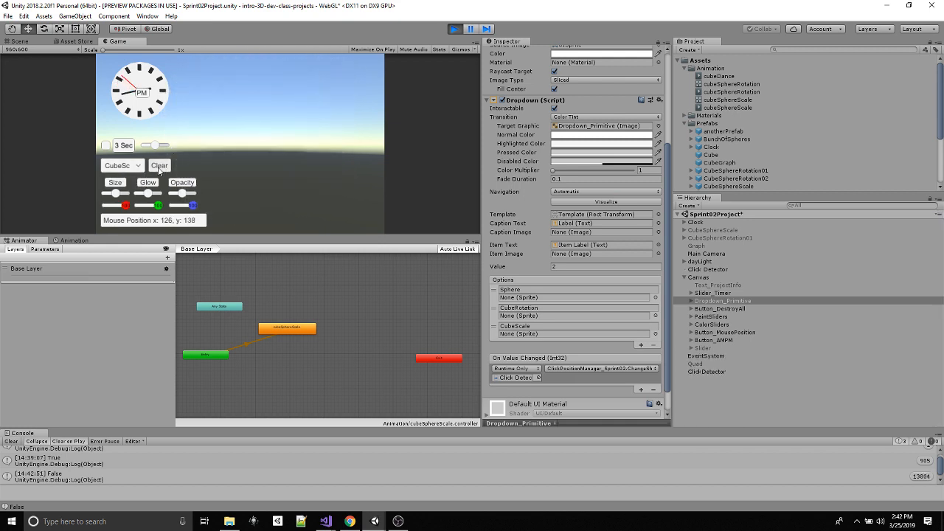
pyautogui.click(136, 170)
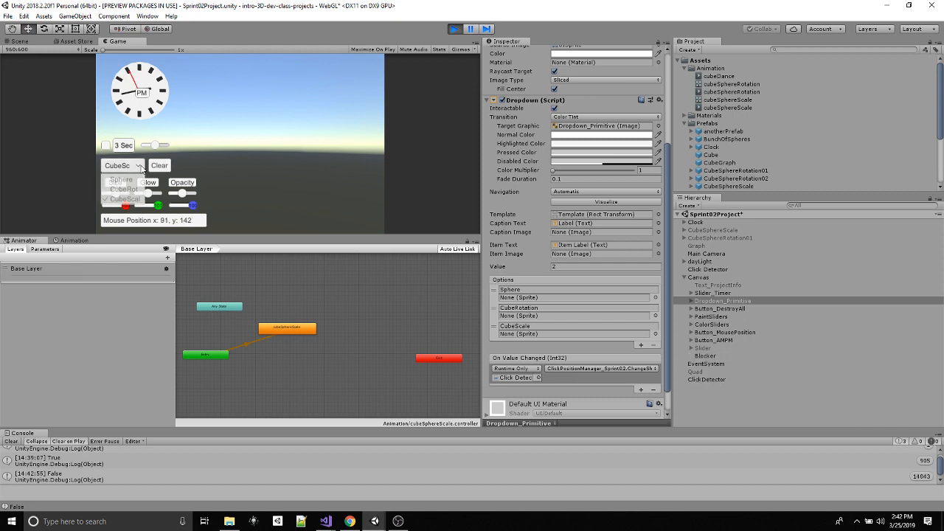
pyautogui.click(141, 169)
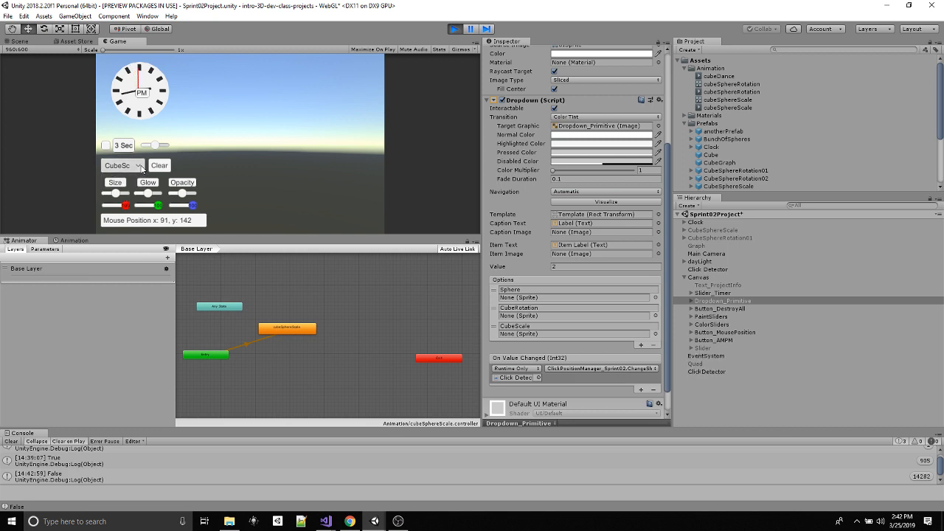
pyautogui.click(142, 169)
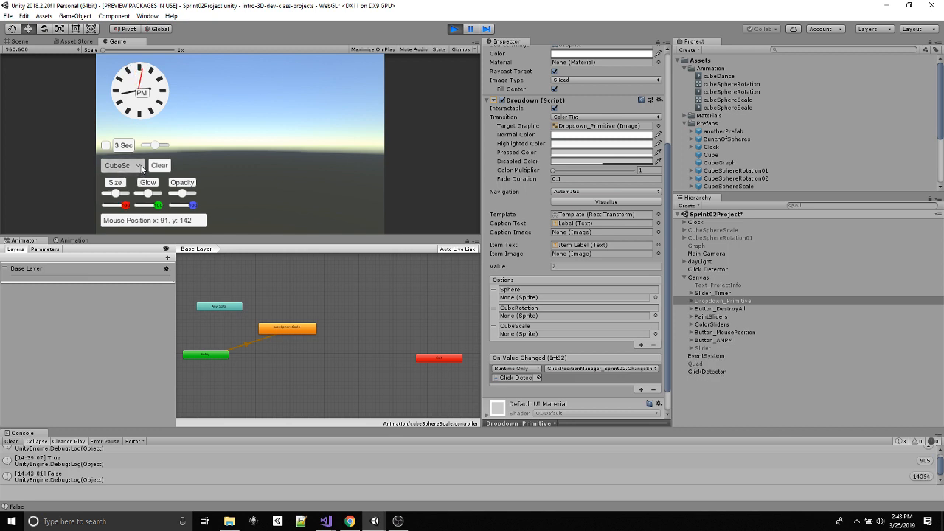
pyautogui.click(141, 168)
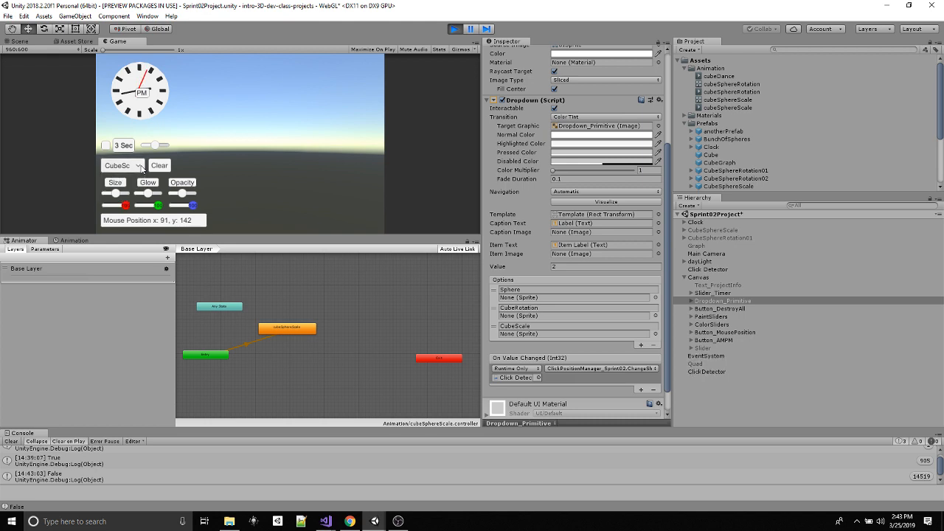
pyautogui.click(142, 168)
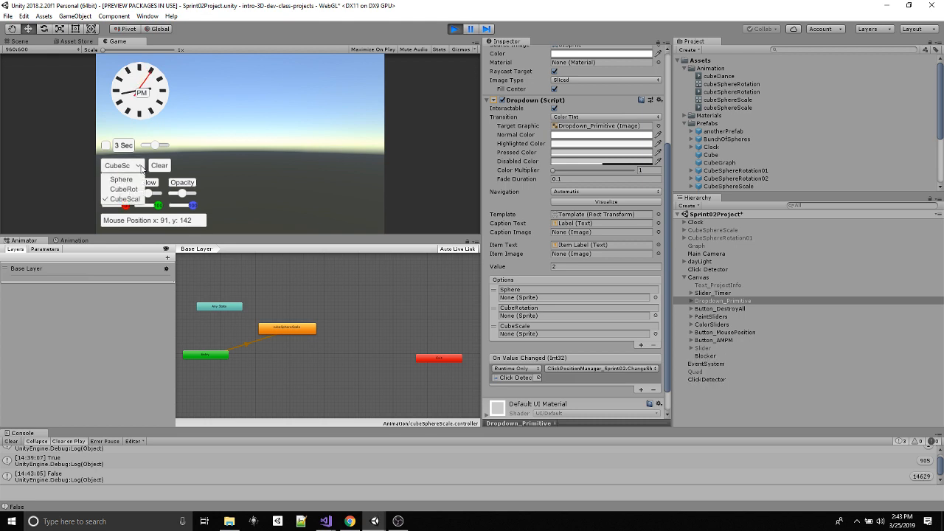
pyautogui.click(142, 169)
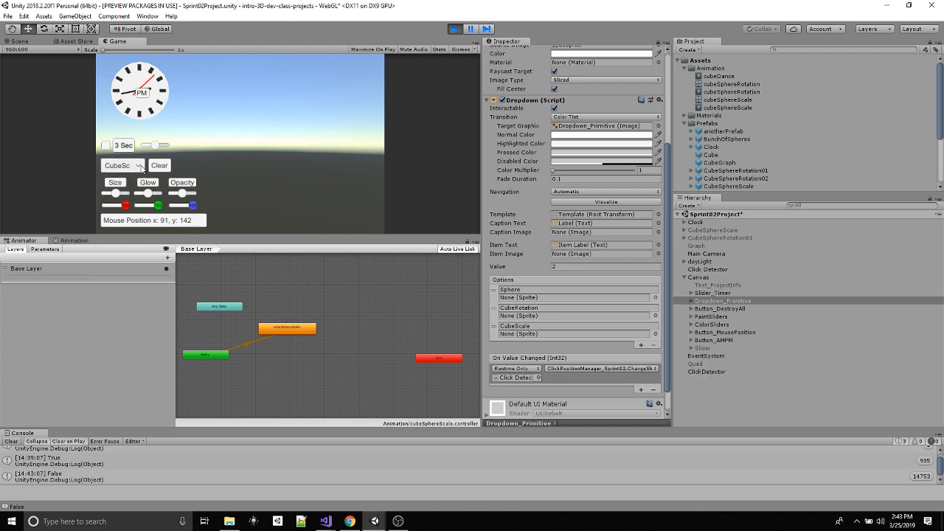
pyautogui.click(141, 168)
pyautogui.click(142, 169)
pyautogui.click(142, 169)
pyautogui.click(141, 169)
pyautogui.click(142, 169)
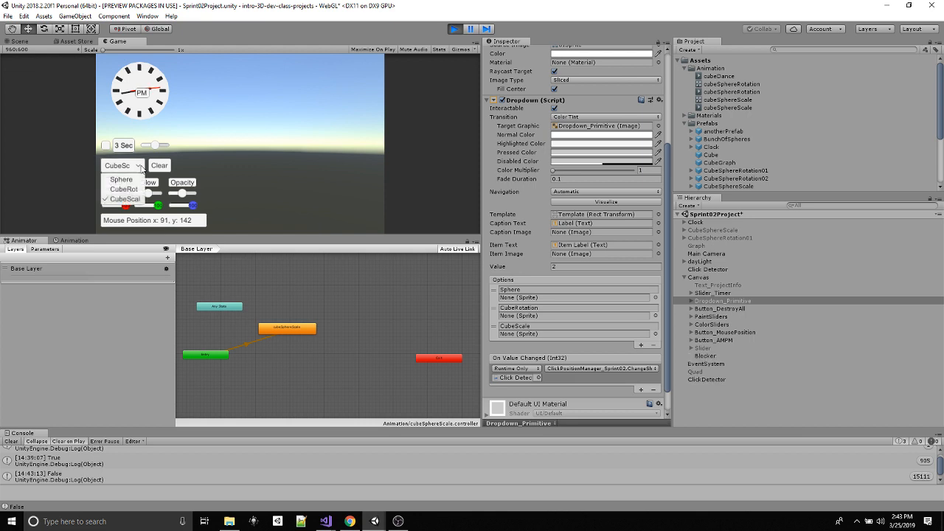
pyautogui.click(142, 169)
pyautogui.click(141, 168)
pyautogui.click(141, 169)
pyautogui.click(142, 169)
pyautogui.click(142, 169)
pyautogui.click(142, 168)
pyautogui.click(142, 168)
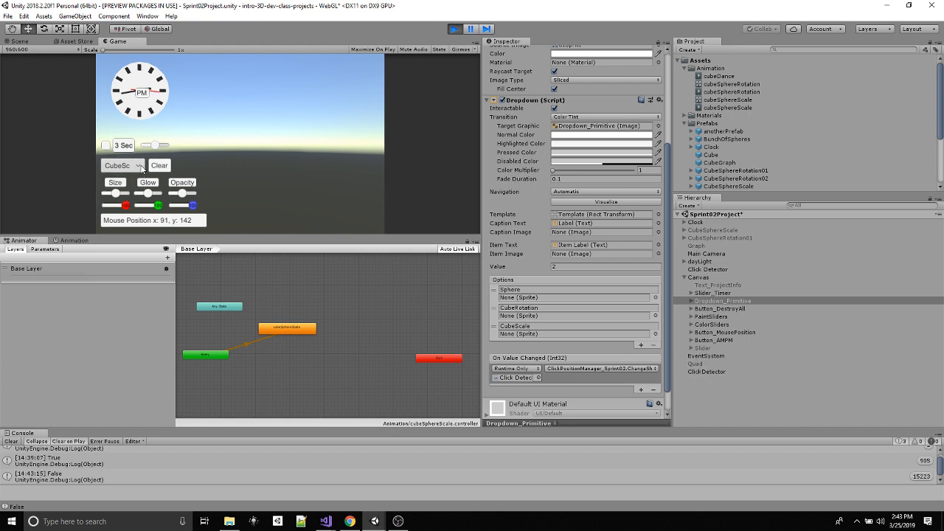
pyautogui.click(142, 169)
pyautogui.click(142, 168)
pyautogui.click(141, 169)
pyautogui.click(142, 169)
pyautogui.click(142, 168)
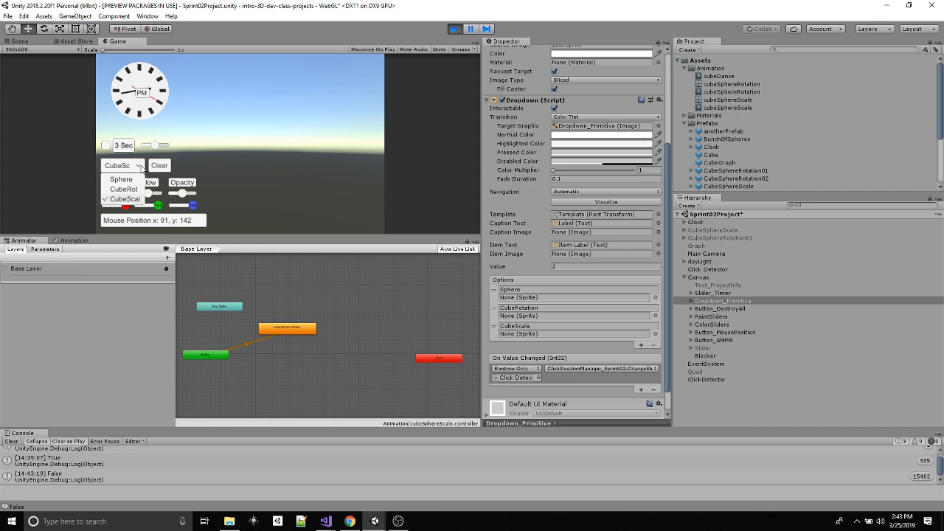
pyautogui.click(142, 169)
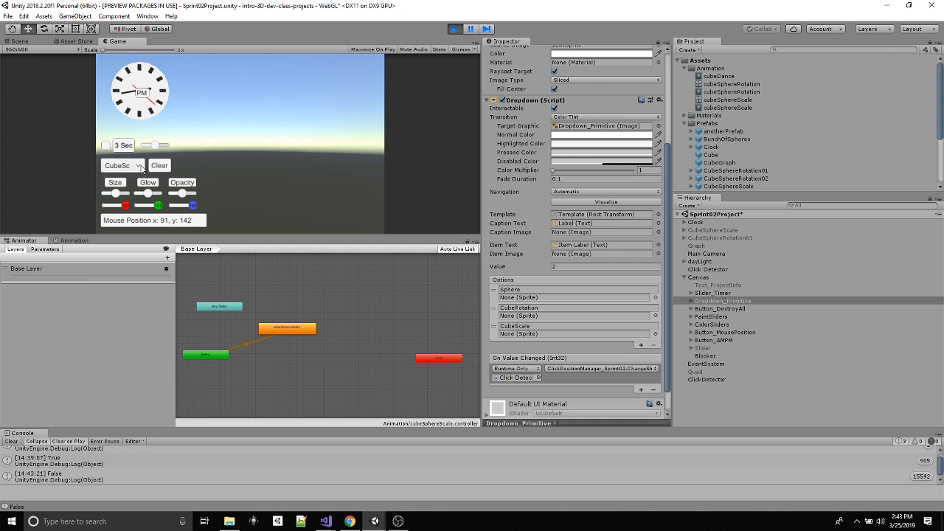
pyautogui.click(141, 169)
pyautogui.click(141, 169)
pyautogui.click(141, 169)
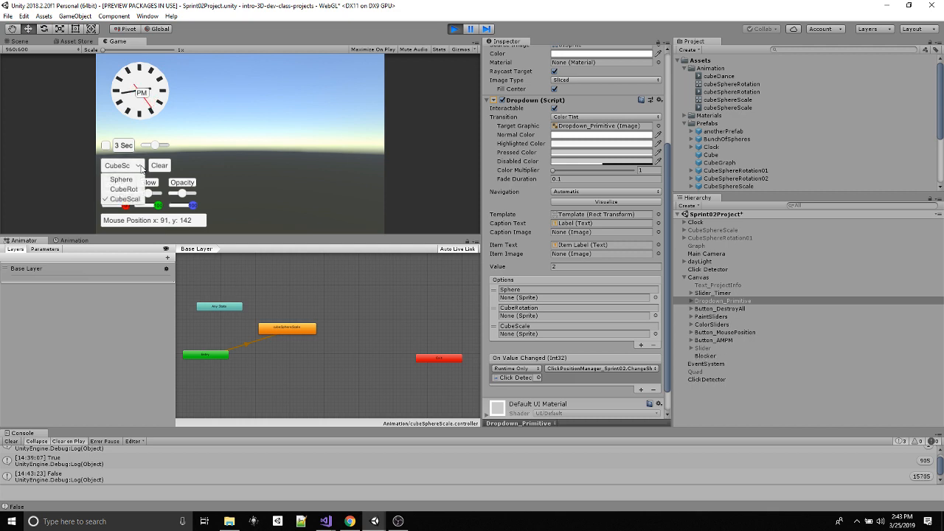
pyautogui.click(141, 169)
pyautogui.click(142, 168)
pyautogui.click(141, 169)
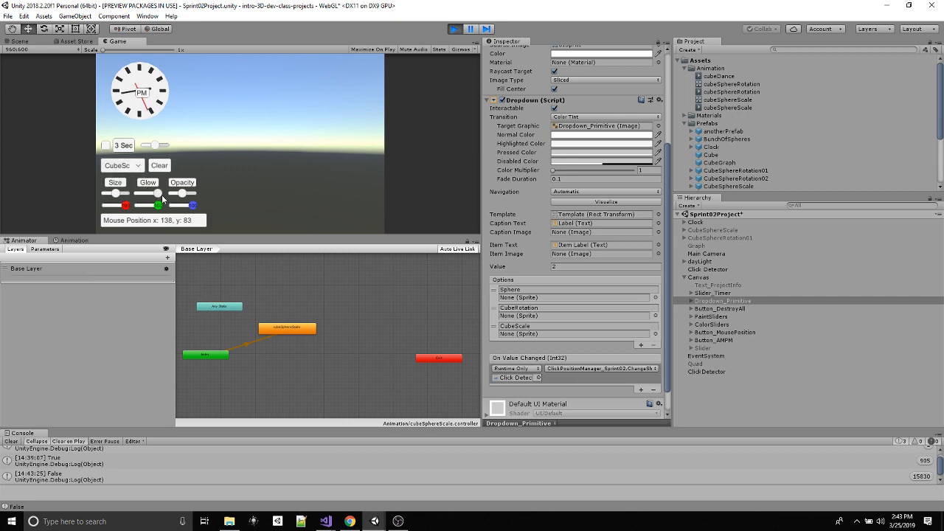
# - Set the Glow slider back to mid-range and paint a downward stroke with the CubeScale shape in the running game
pyautogui.moveTo(150, 194)
pyautogui.mouseDown()
pyautogui.moveTo(141, 201)
pyautogui.moveTo(165, 194)
pyautogui.moveTo(139, 194)
pyautogui.moveTo(148, 194)
pyautogui.mouseUp()
pyautogui.moveTo(155, 146)
pyautogui.mouseDown()
pyautogui.moveTo(144, 146)
pyautogui.moveTo(215, 150)
pyautogui.moveTo(90, 153)
pyautogui.moveTo(154, 152)
pyautogui.mouseUp()
pyautogui.moveTo(129, 211)
pyautogui.mouseDown()
pyautogui.moveTo(80, 219)
pyautogui.moveTo(182, 208)
pyautogui.moveTo(52, 207)
pyautogui.moveTo(133, 207)
pyautogui.mouseUp()
pyautogui.moveTo(261, 116)
pyautogui.mouseDown()
pyautogui.moveTo(208, 135)
pyautogui.moveTo(269, 193)
pyautogui.mouseUp()
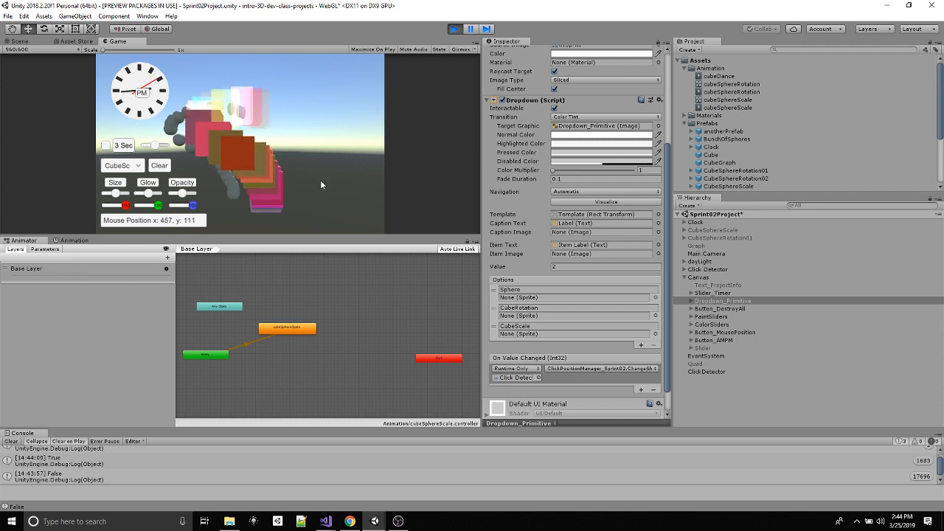
# - Choose the CubeRotation shape and paint a downward stroke beside the CubeScale stroke
pyautogui.click(137, 166)
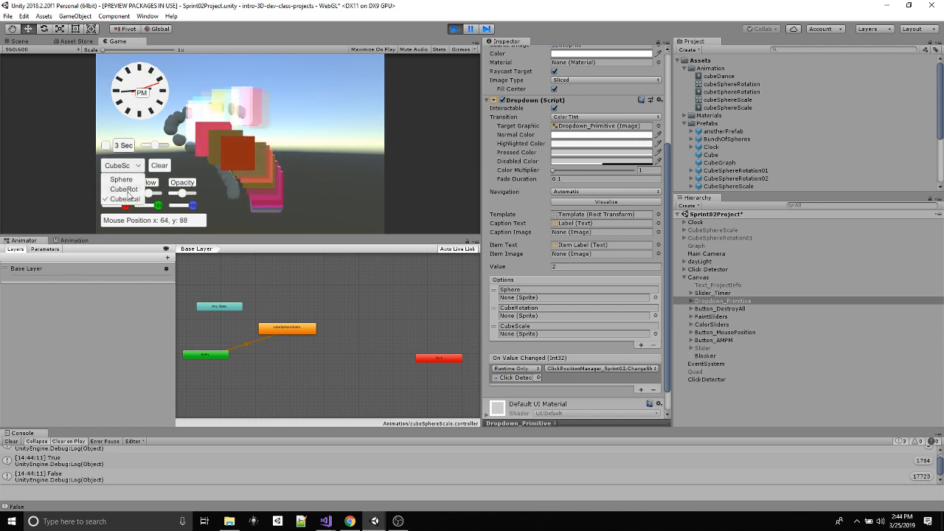
pyautogui.click(128, 190)
pyautogui.click(297, 120)
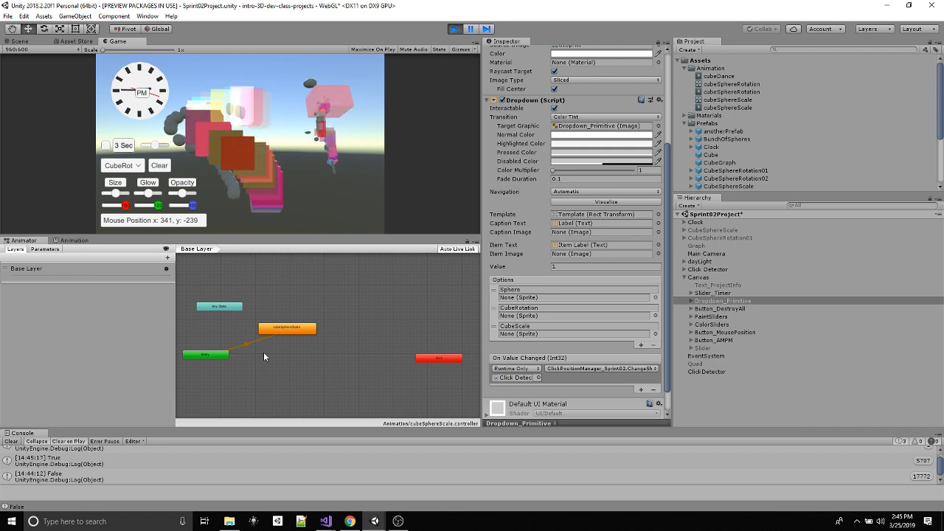
# - Exit Play mode and close the Animator and Animation windows
pyautogui.moveTo(291, 329); pyautogui.dragTo(301, 323)
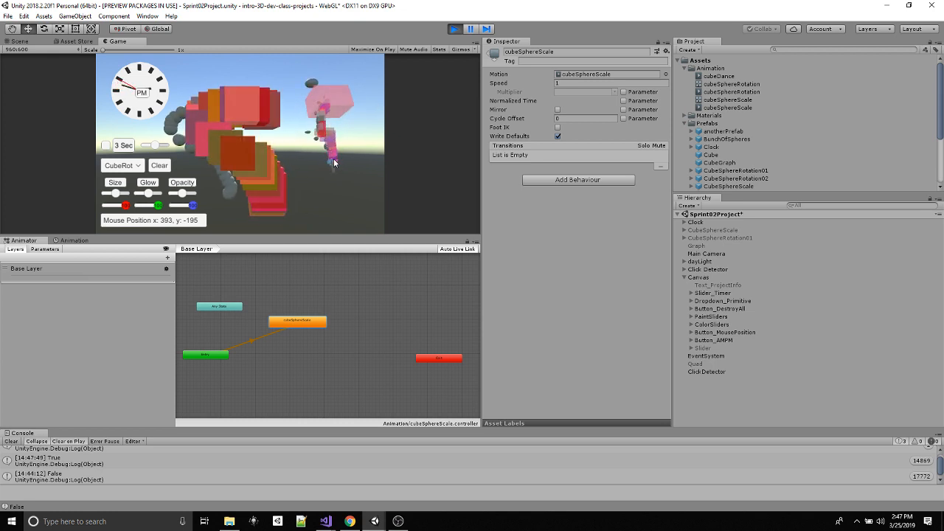
pyautogui.click(453, 29)
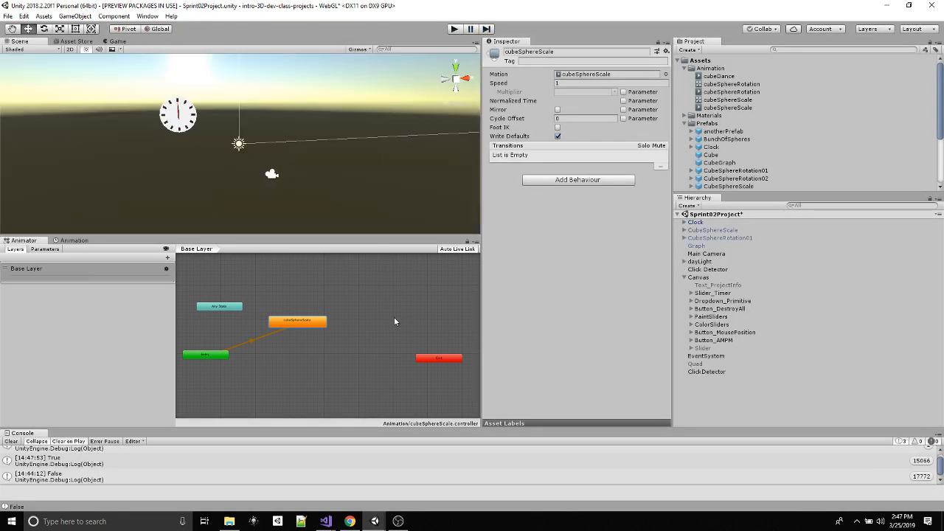
pyautogui.rightClick(21, 241)
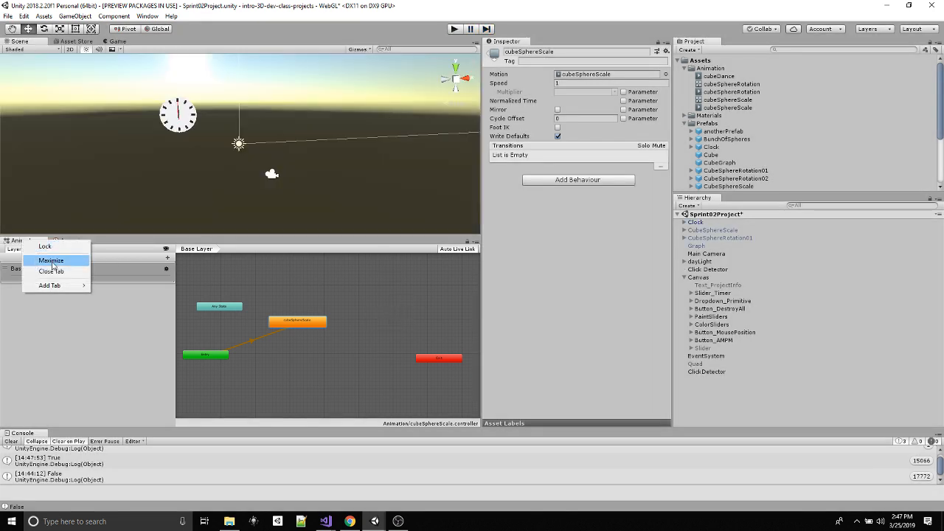
pyautogui.click(53, 272)
pyautogui.rightClick(35, 241)
pyautogui.click(68, 272)
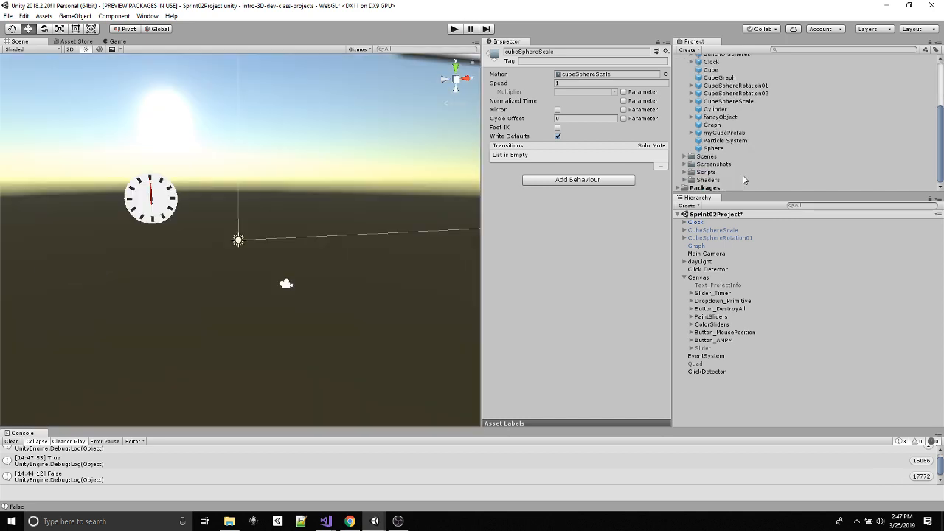
# - Place an instance of the Cube prefab in the scene and reset its position to the origin
pyautogui.click(707, 156)
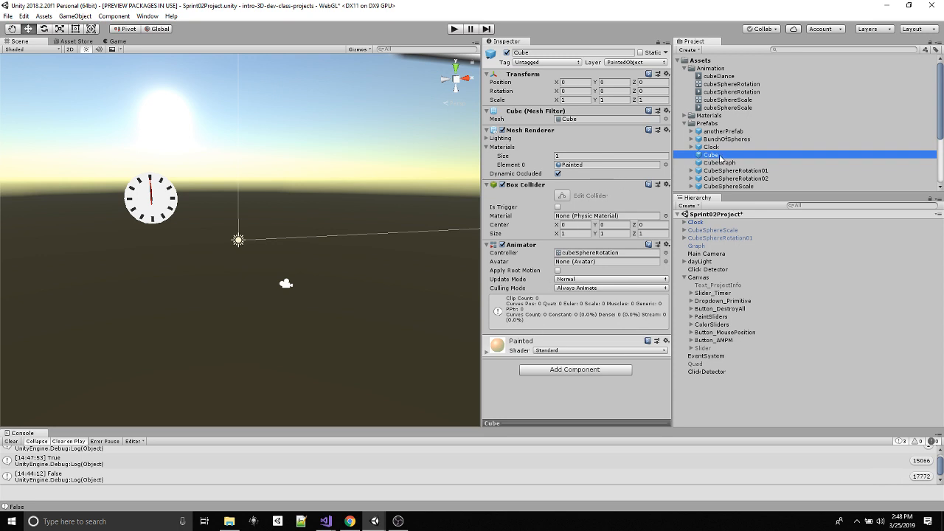
pyautogui.moveTo(713, 158); pyautogui.dragTo(235, 251)
pyautogui.click(666, 85)
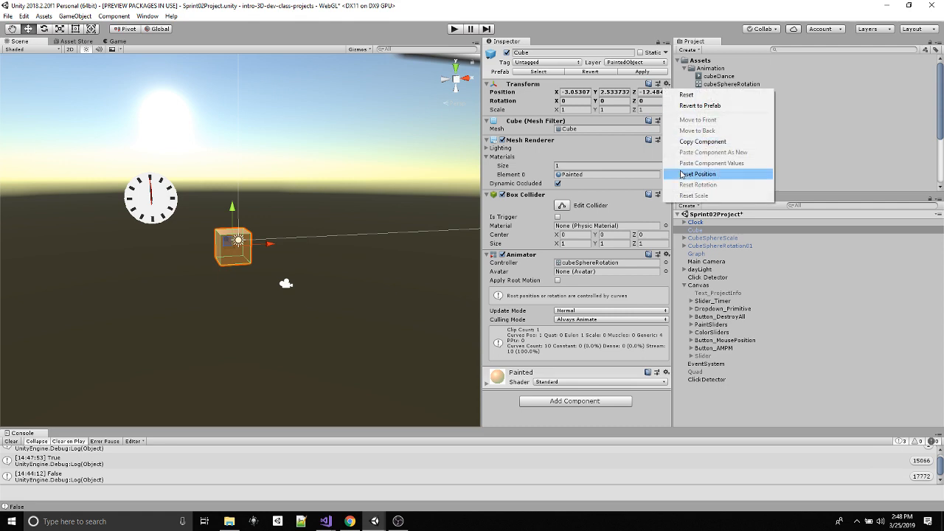
pyautogui.click(727, 174)
# - Remove the Animator component from the placed Cube, apply the change to its prefab, and check the Cube prefab asset
pyautogui.click(666, 254)
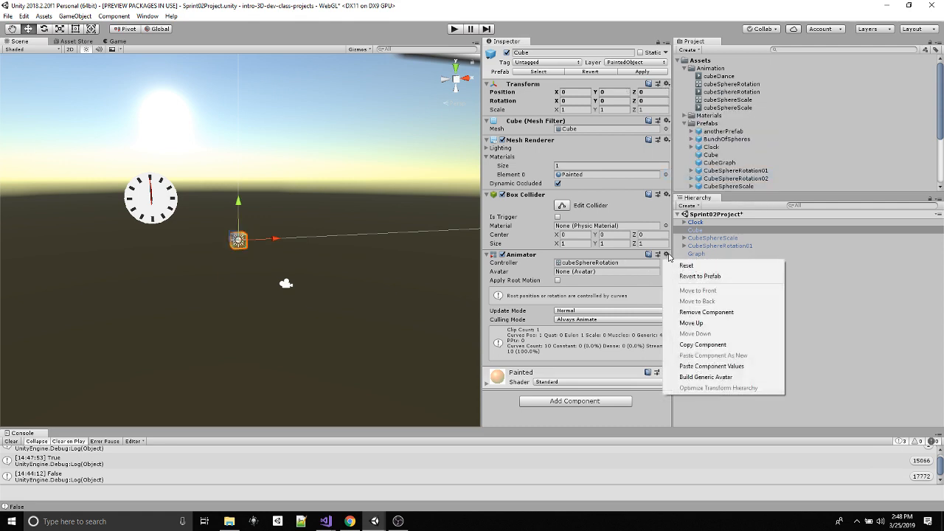
pyautogui.click(701, 312)
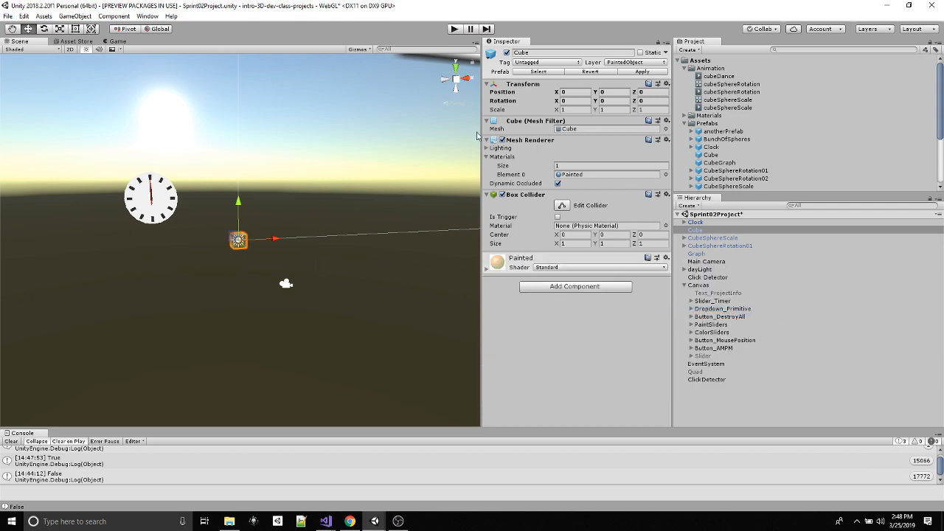
pyautogui.click(698, 231)
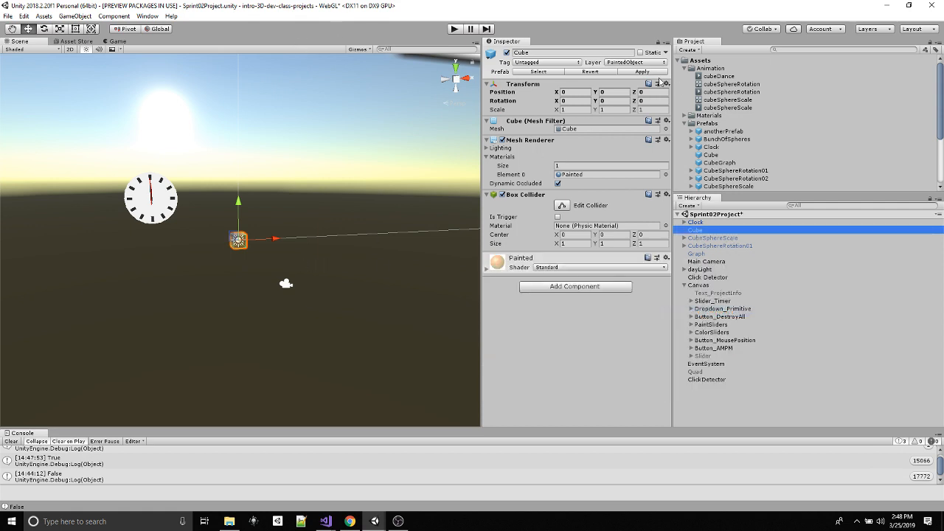
pyautogui.click(643, 72)
pyautogui.click(714, 155)
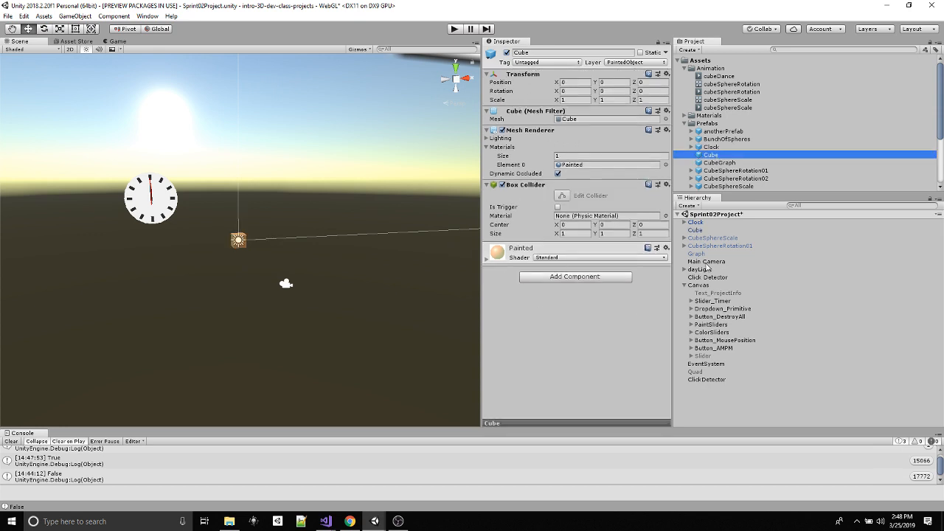
# - Delete the Cube instance from the scene, and collapse the Canvas object and the Animation and Prefabs folders
pyautogui.click(699, 231)
pyautogui.press('Delete')
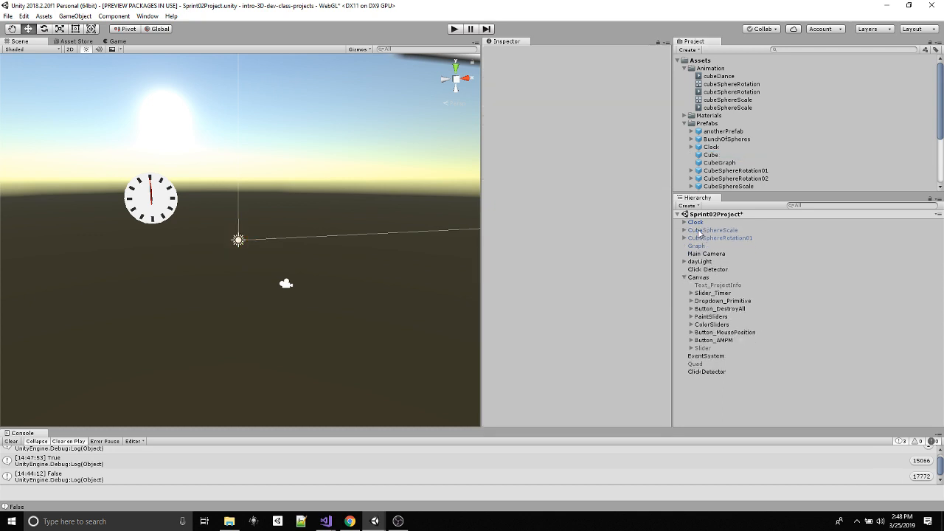
pyautogui.click(684, 277)
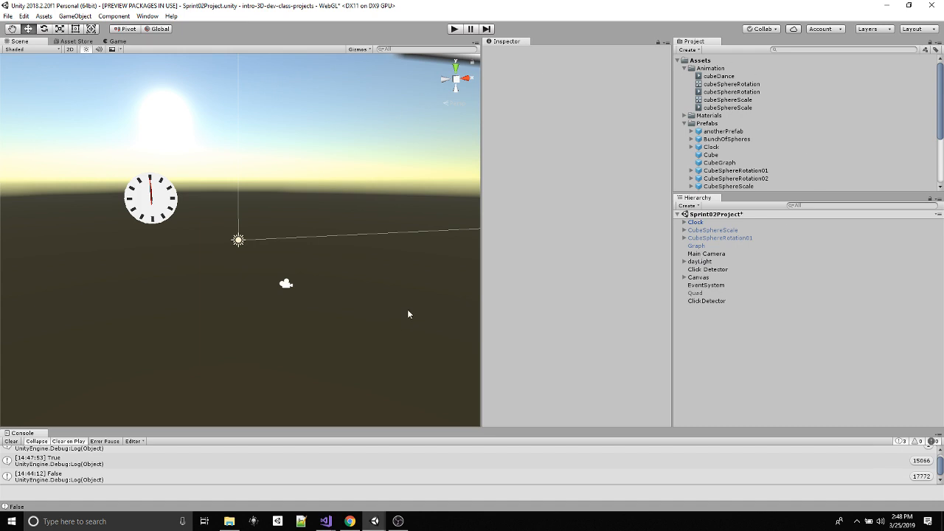
pyautogui.click(685, 68)
pyautogui.click(684, 84)
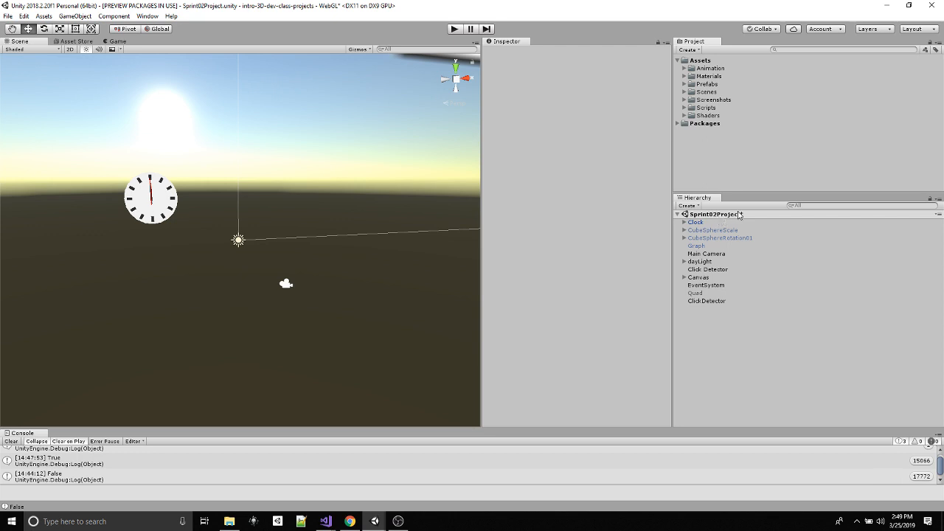
# - Review the contents of the Scenes, Materials and Prefabs folders one after another, collapsing each one again
pyautogui.click(684, 92)
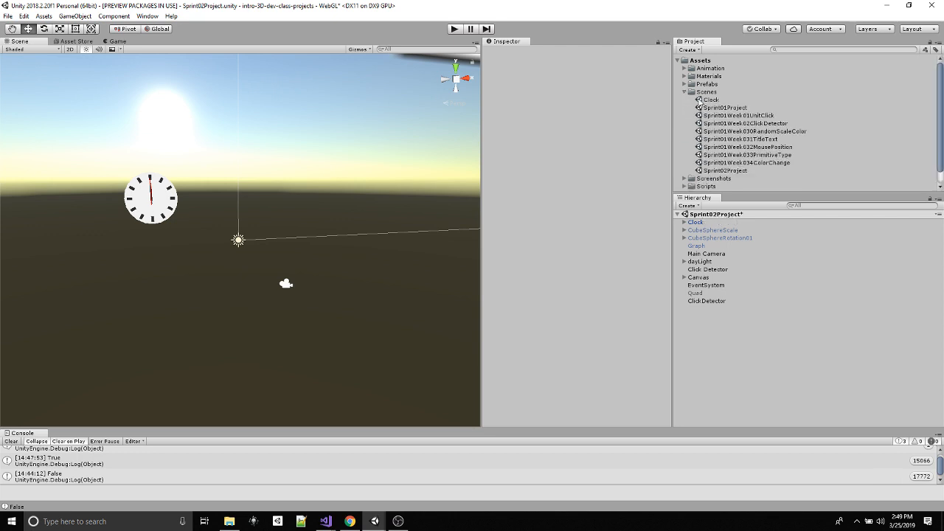
pyautogui.click(685, 92)
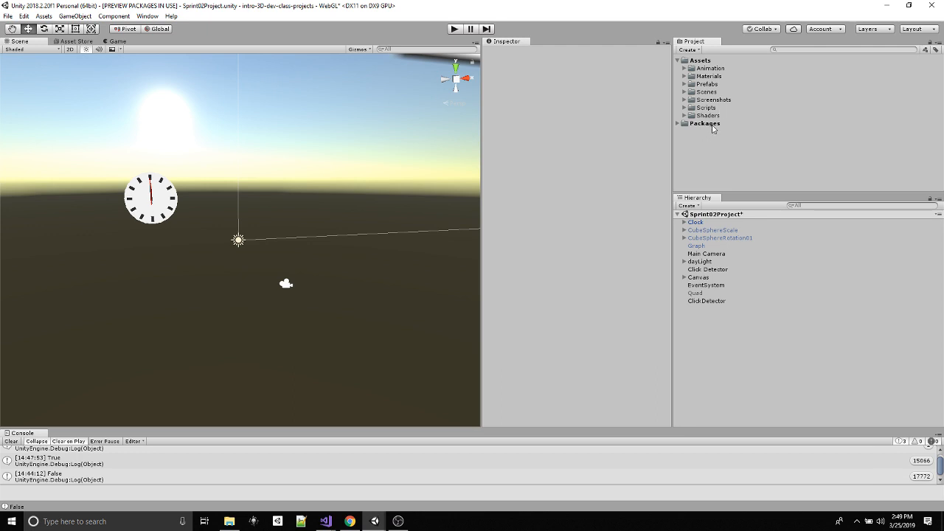
pyautogui.click(685, 76)
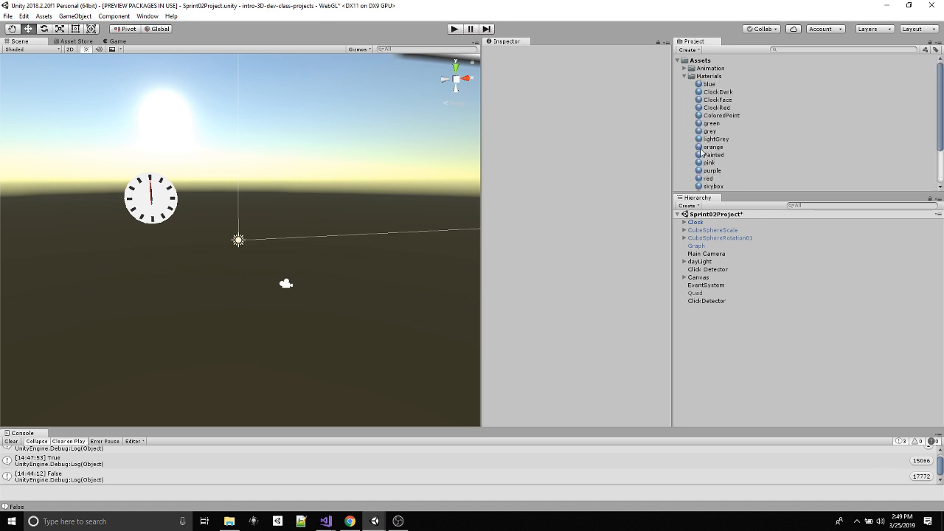
pyautogui.click(684, 76)
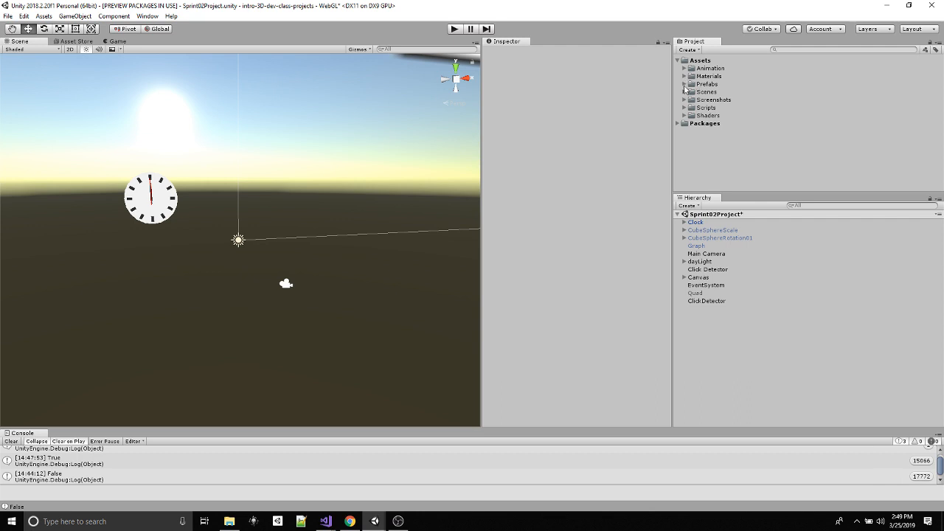
pyautogui.click(684, 84)
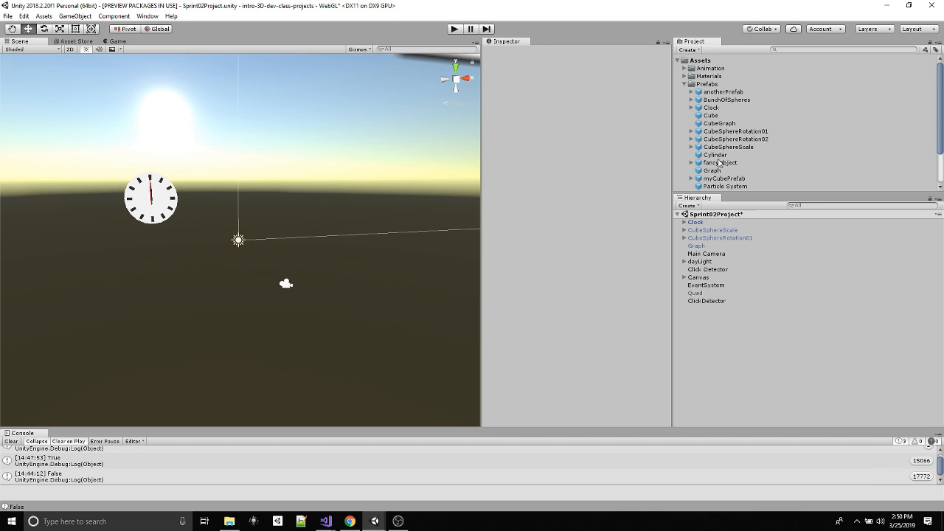
pyautogui.click(685, 84)
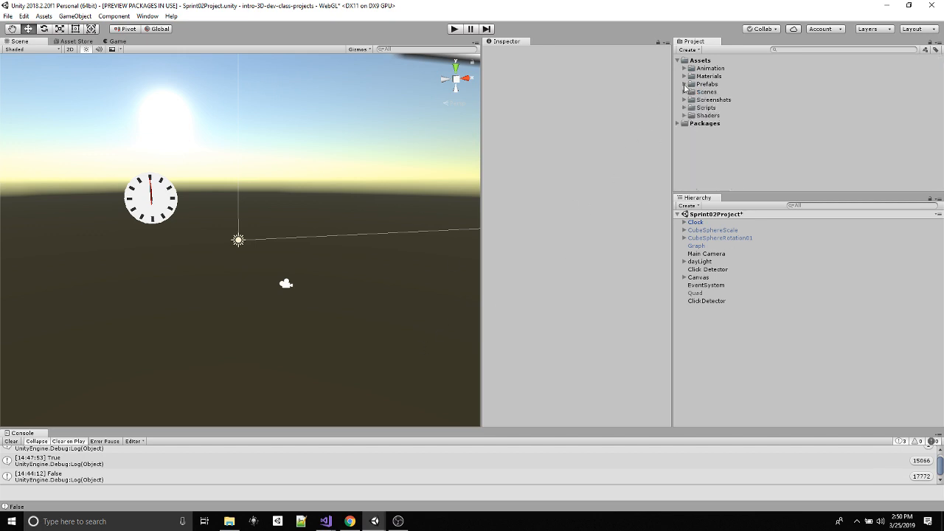
# - Review the contents of the Scenes and Scripts folders, collapsing each one again
pyautogui.click(684, 91)
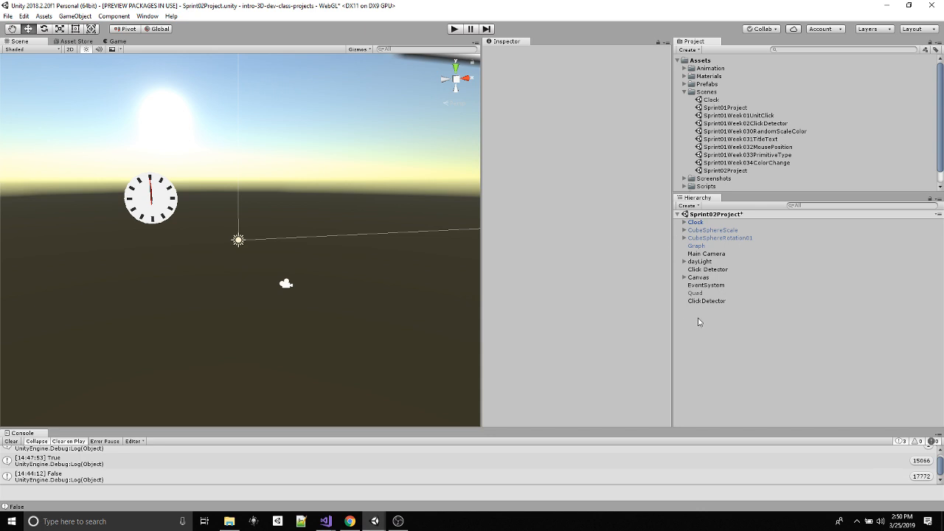
pyautogui.click(683, 92)
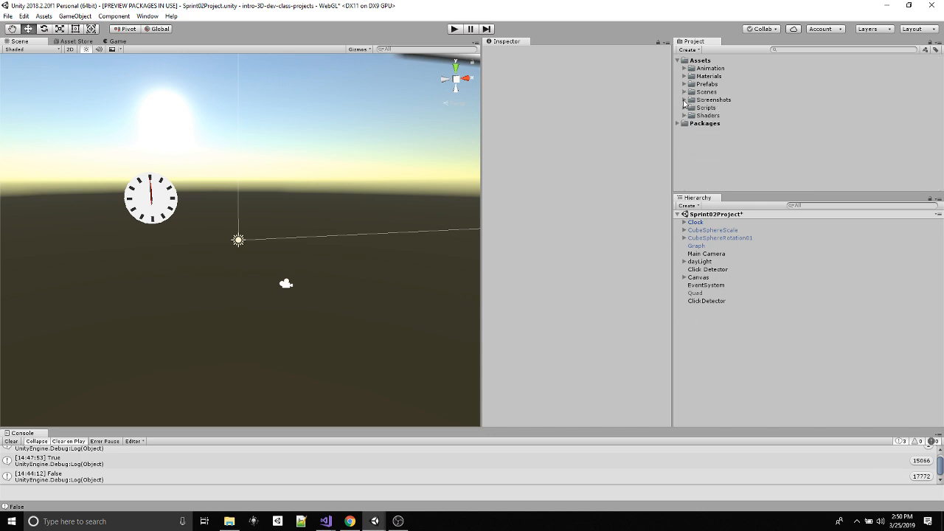
pyautogui.click(683, 107)
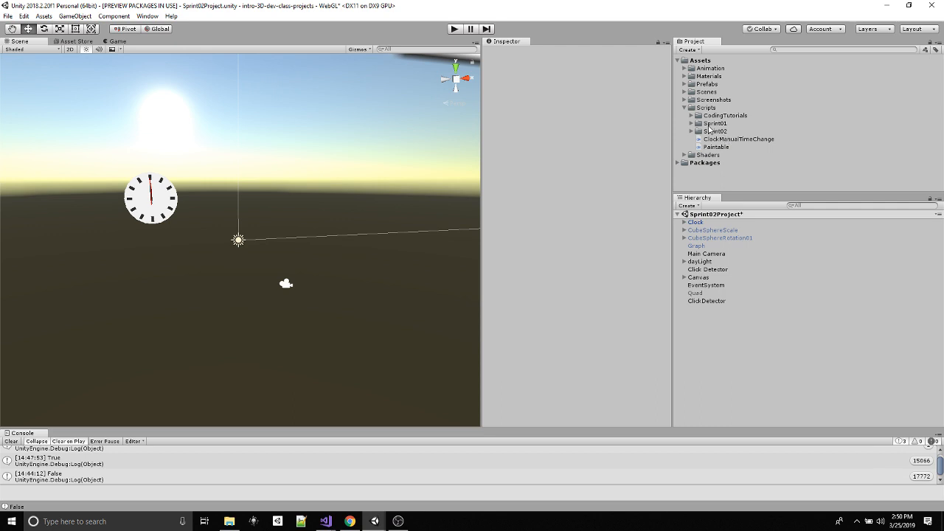
pyautogui.click(683, 108)
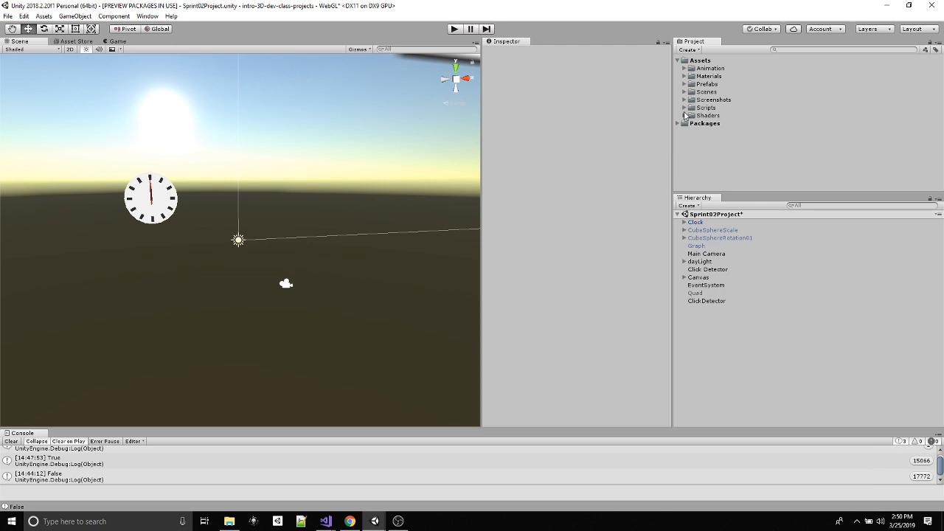
# - Expand the Animation folder and look over the kinds of assets that can be created in the project
pyautogui.click(684, 68)
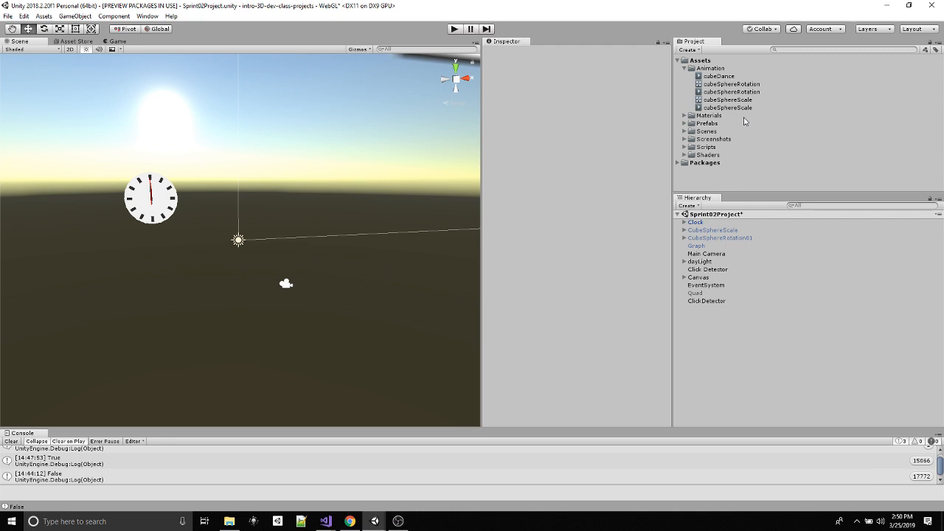
pyautogui.rightClick(697, 60)
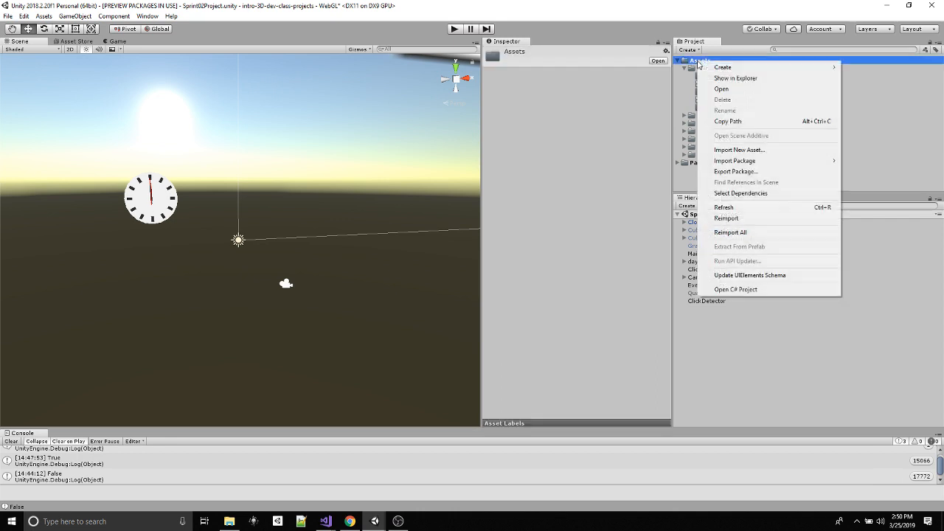
pyautogui.moveTo(726, 67)
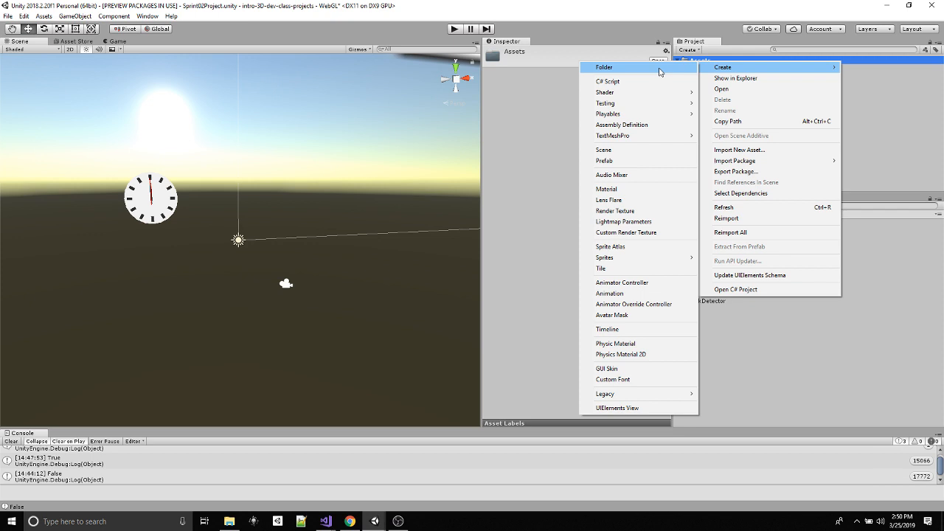
pyautogui.click(714, 58)
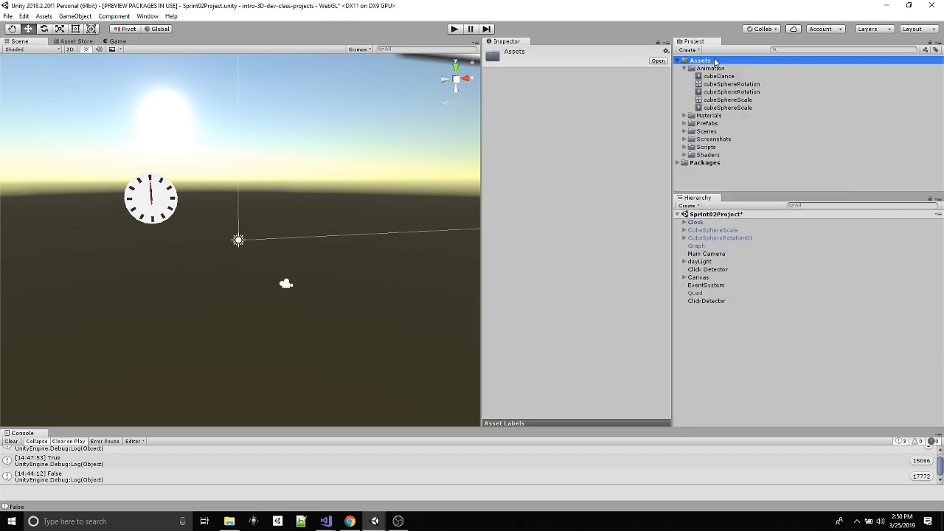
pyautogui.rightClick(702, 60)
pyautogui.moveTo(724, 70)
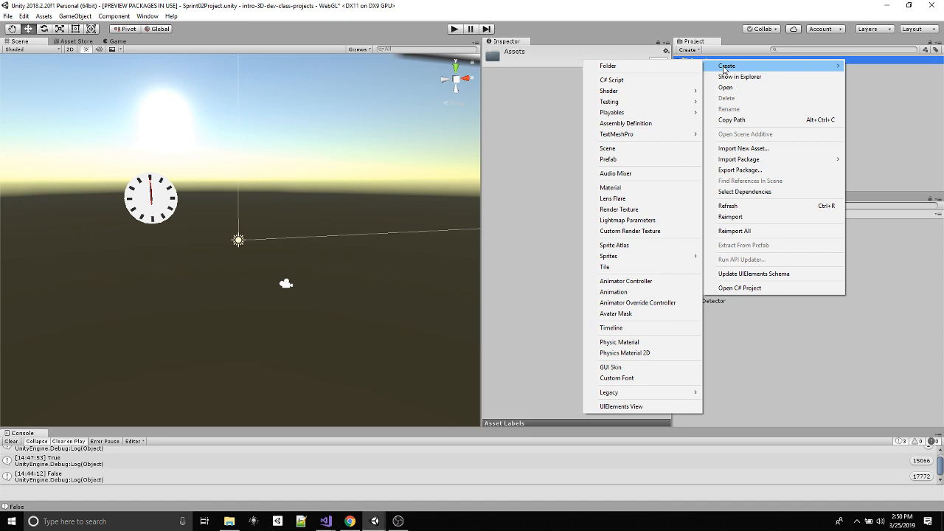
pyautogui.click(896, 92)
pyautogui.click(688, 50)
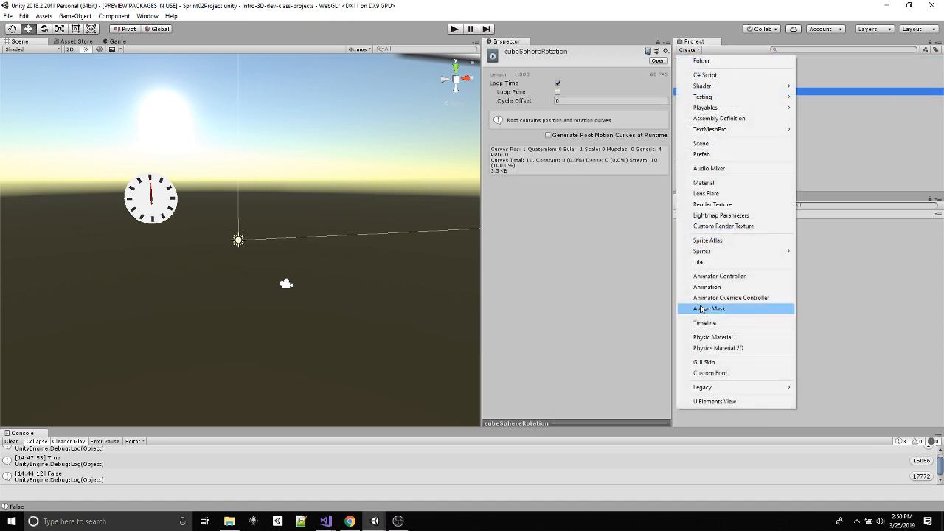
pyautogui.click(45, 16)
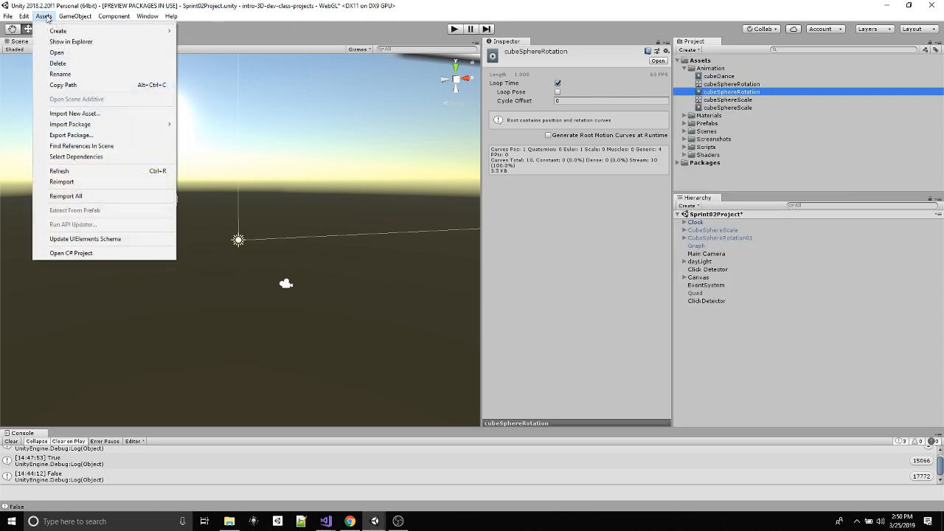
pyautogui.moveTo(89, 30)
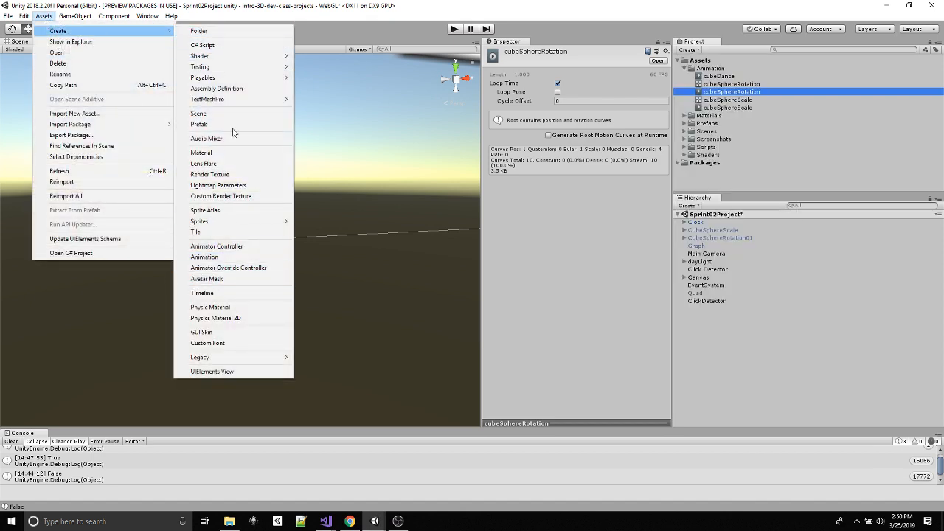
pyautogui.moveTo(236, 105)
pyautogui.click(48, 17)
pyautogui.click(704, 62)
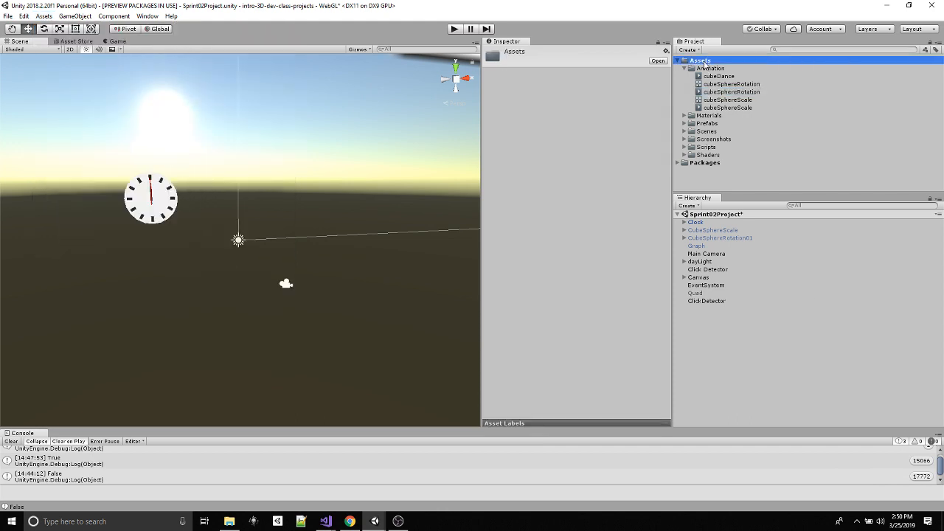
pyautogui.rightClick(704, 61)
pyautogui.click(707, 69)
pyautogui.rightClick(706, 68)
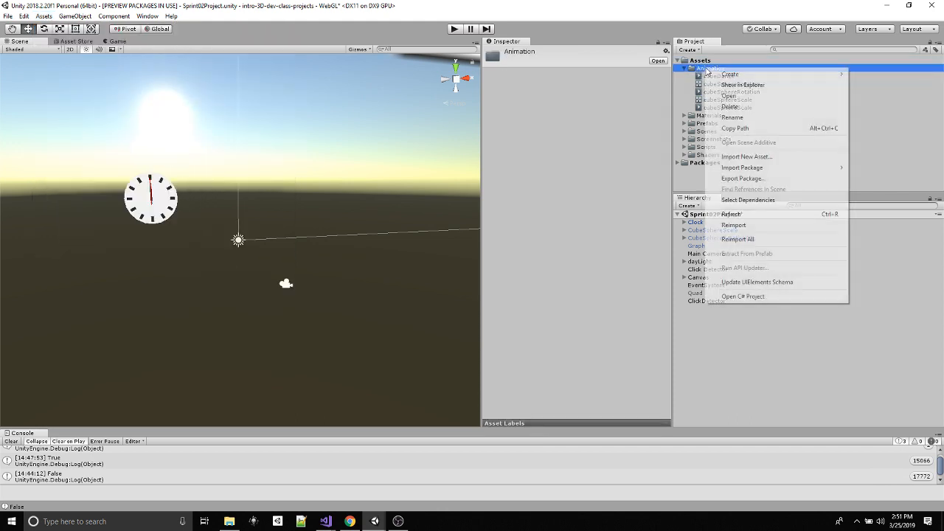
pyautogui.moveTo(741, 74)
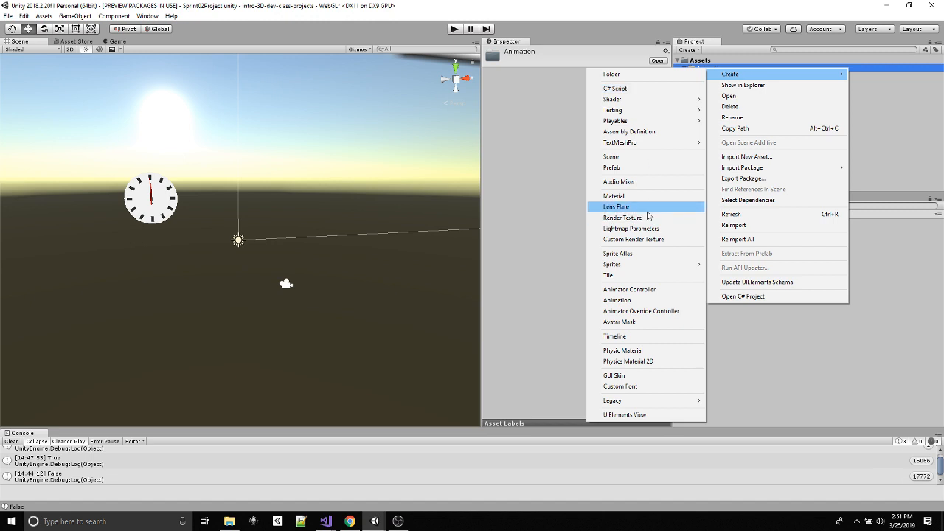
pyautogui.click(738, 200)
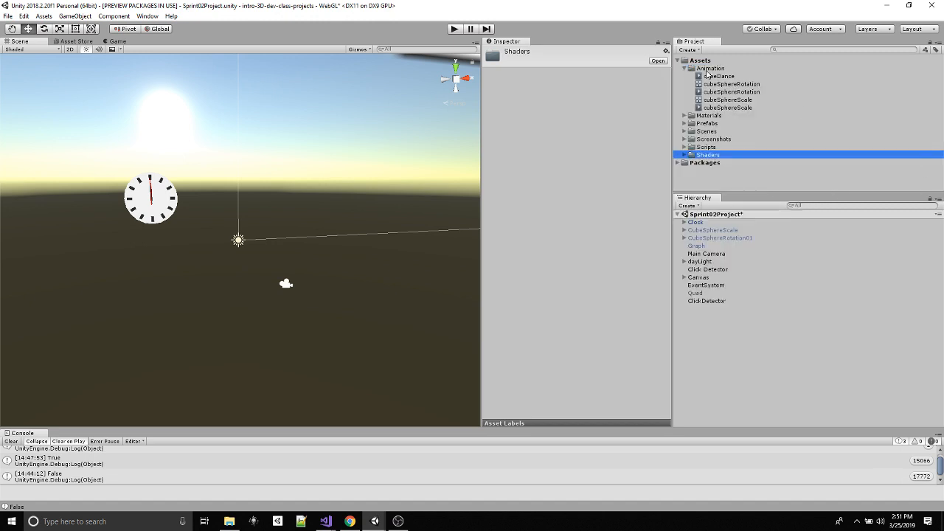
# - Create an Animator Controller named cube in the Animation folder
pyautogui.click(712, 68)
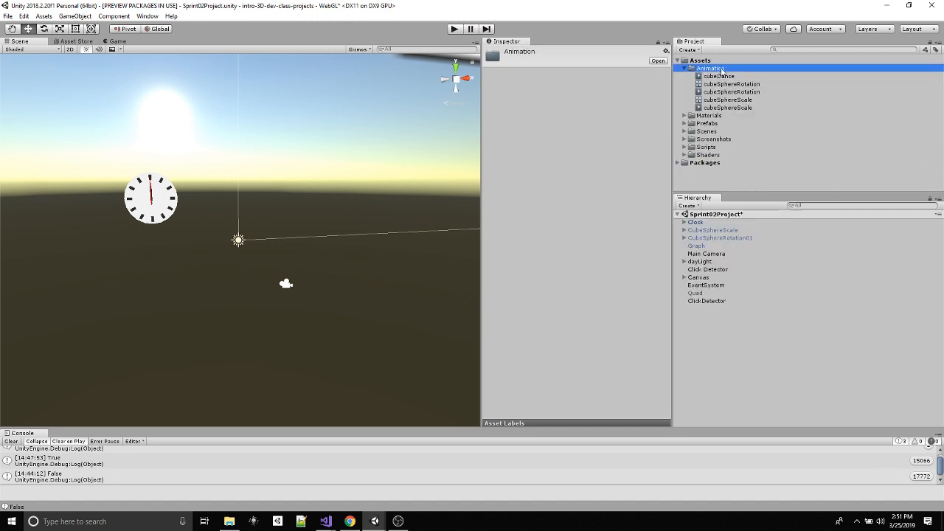
pyautogui.rightClick(722, 71)
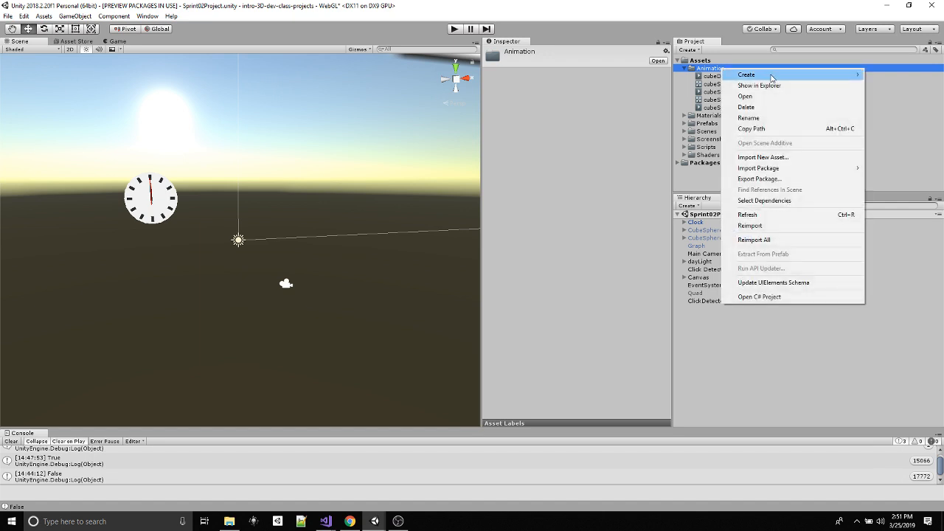
pyautogui.moveTo(771, 77)
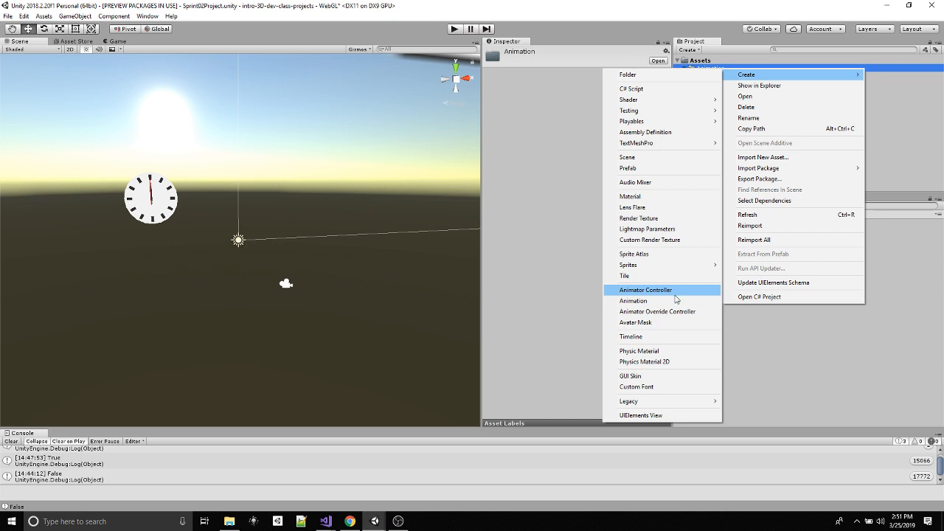
pyautogui.click(673, 290)
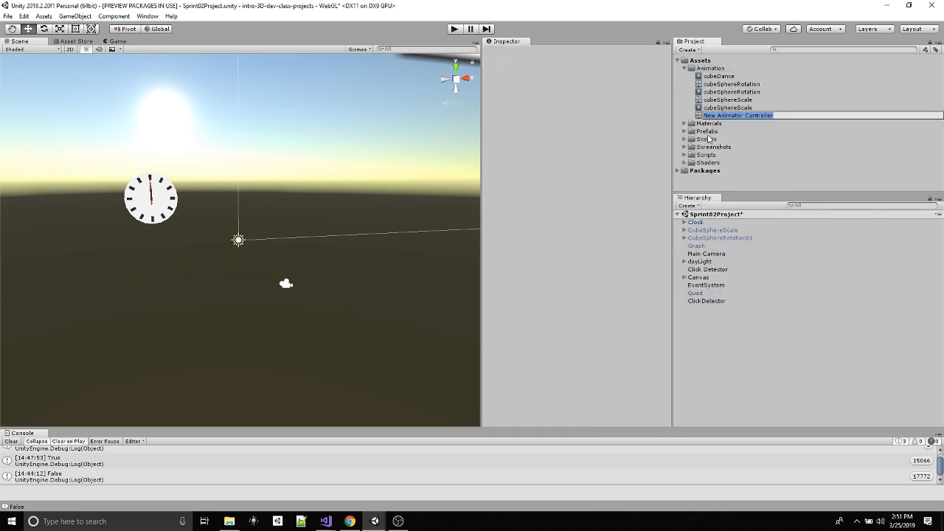
pyautogui.write('cube')
pyautogui.press('Return')
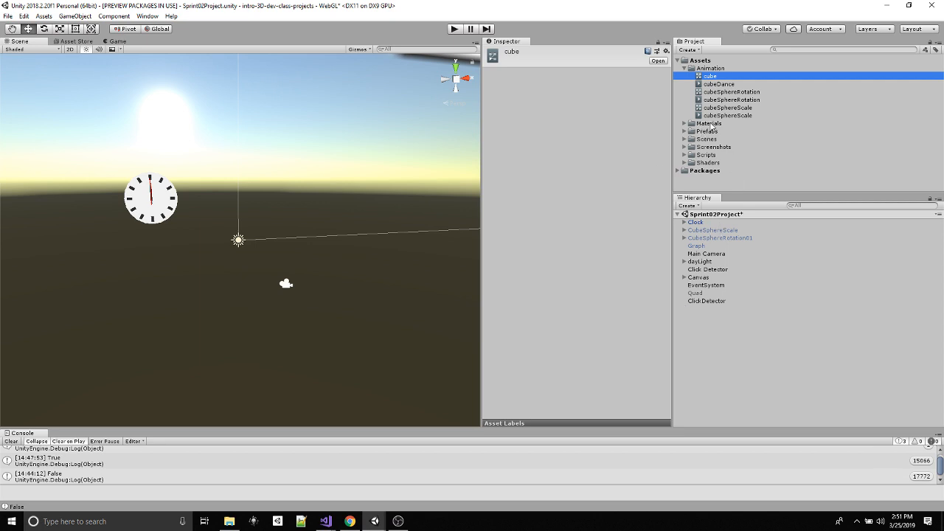
# - Place an instance of the Cube prefab from the Prefabs folder in the scene and reset its position to the origin
pyautogui.click(707, 131)
pyautogui.click(685, 132)
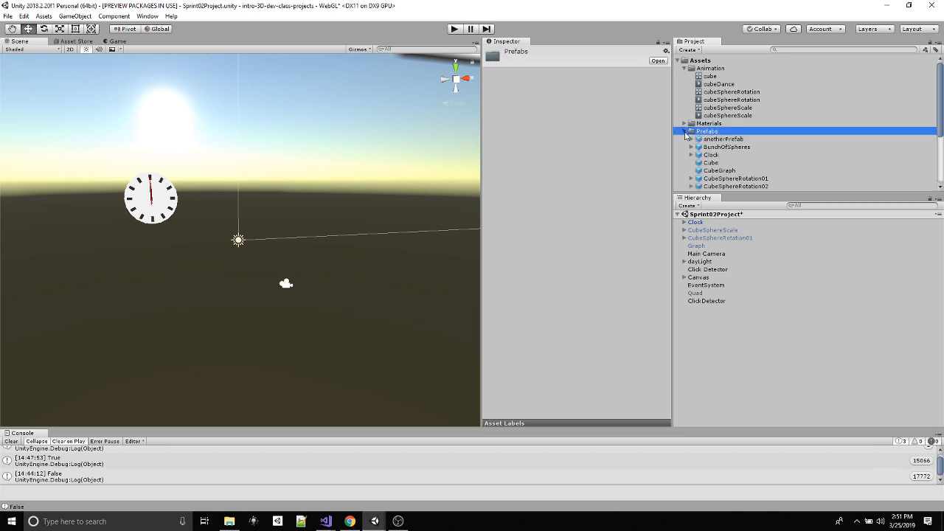
pyautogui.click(709, 163)
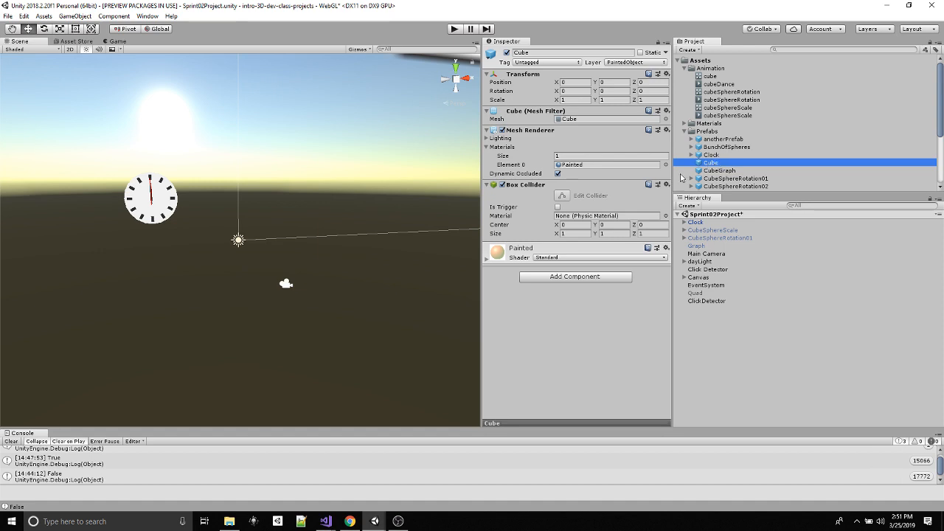
pyautogui.moveTo(710, 166); pyautogui.dragTo(233, 239)
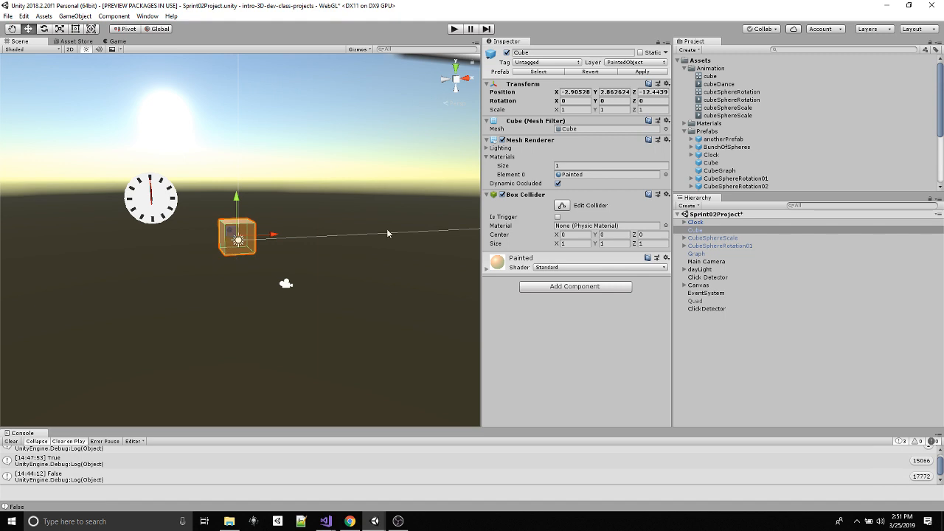
pyautogui.click(665, 83)
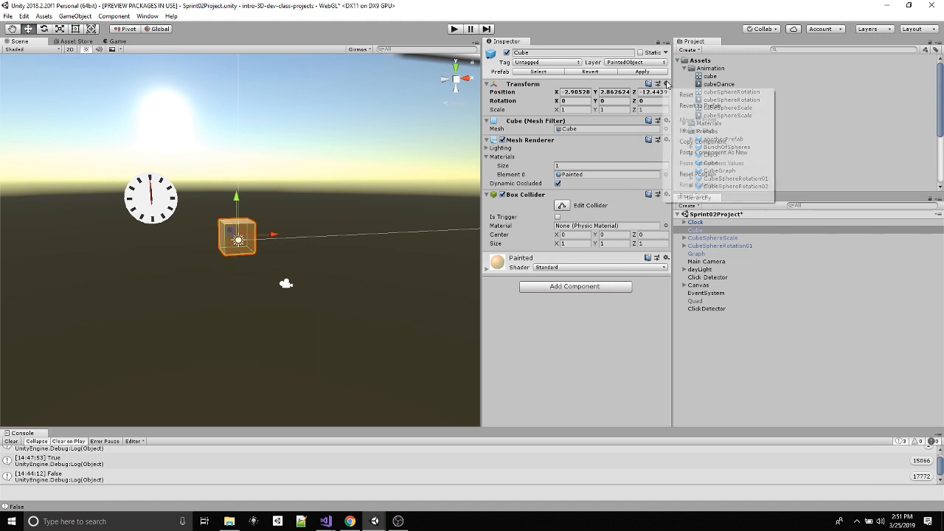
pyautogui.click(694, 175)
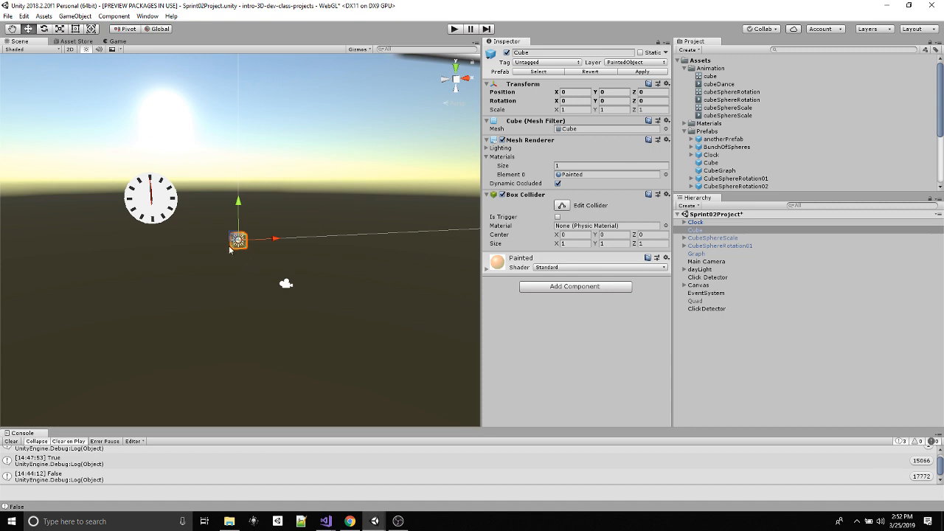
pyautogui.press('f')
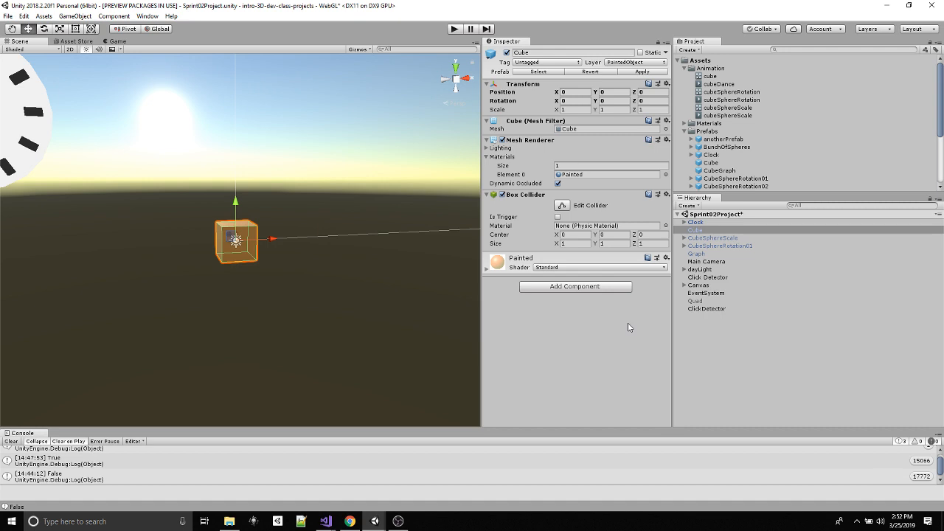
# - Attach the cube animator controller to the scene's Cube and check which controller asset its Animator component references
pyautogui.moveTo(710, 77); pyautogui.dragTo(557, 365)
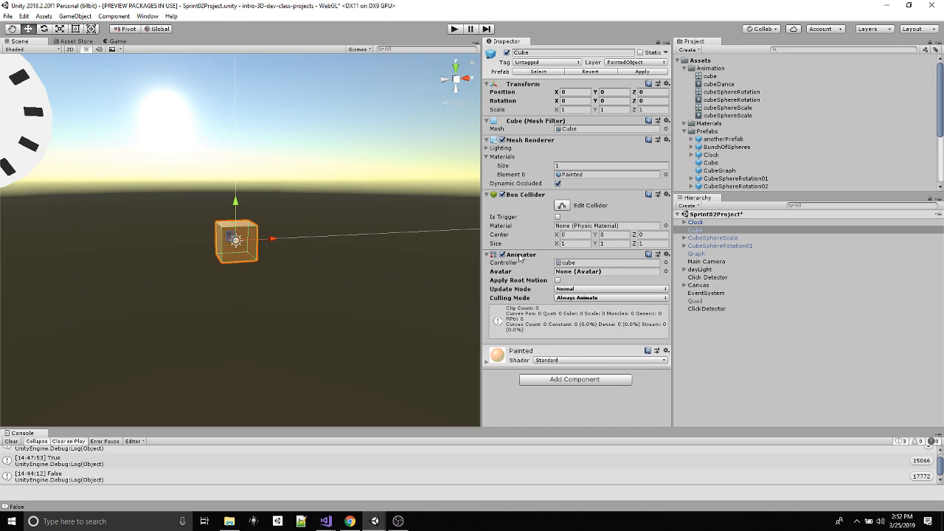
pyautogui.click(572, 263)
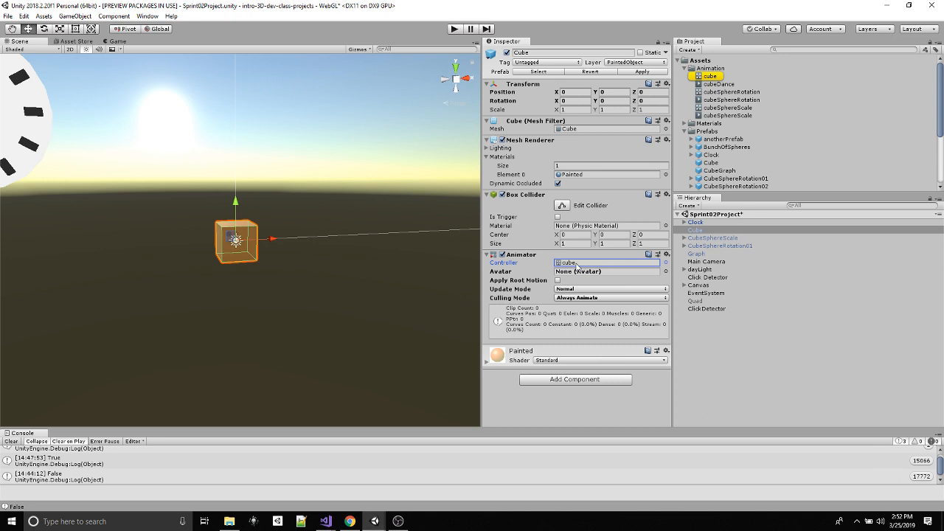
pyautogui.click(709, 76)
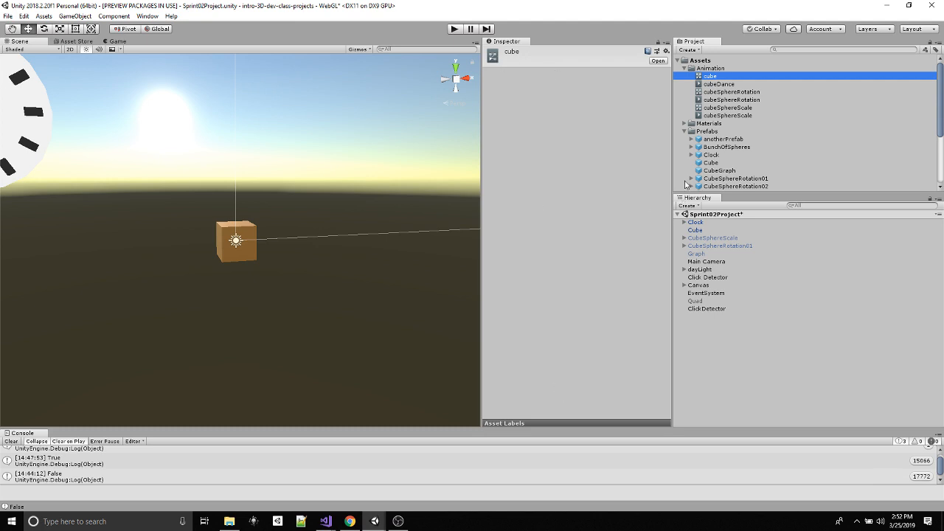
pyautogui.click(696, 231)
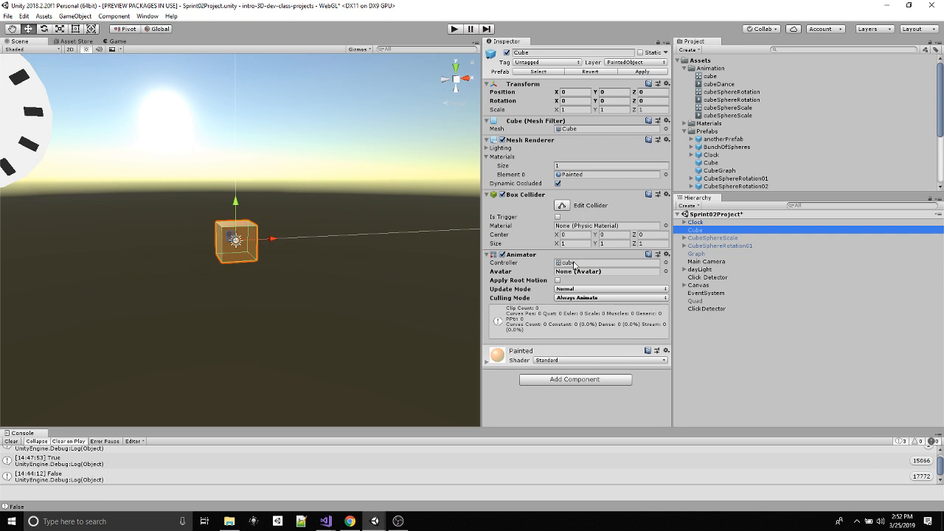
# - Open the Animator window for the selected Cube and dock it beneath the Scene view
pyautogui.click(146, 16)
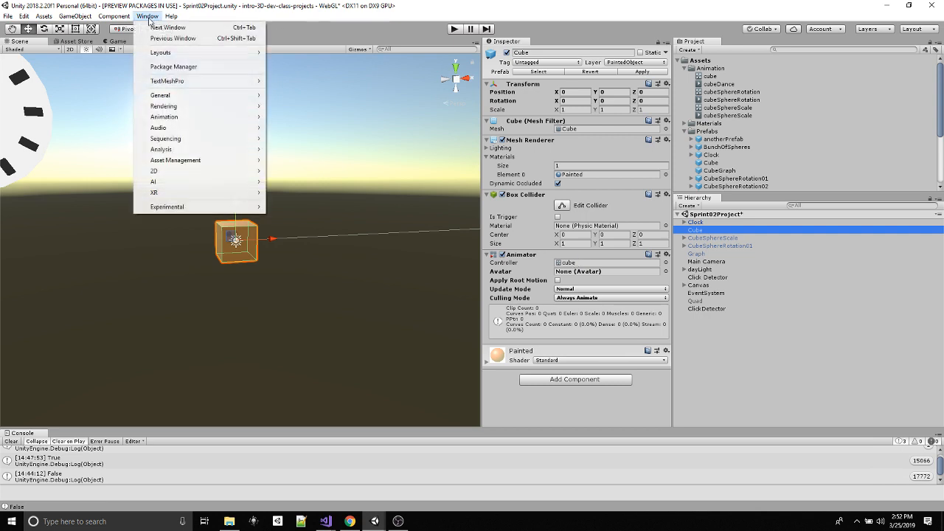
pyautogui.moveTo(251, 117)
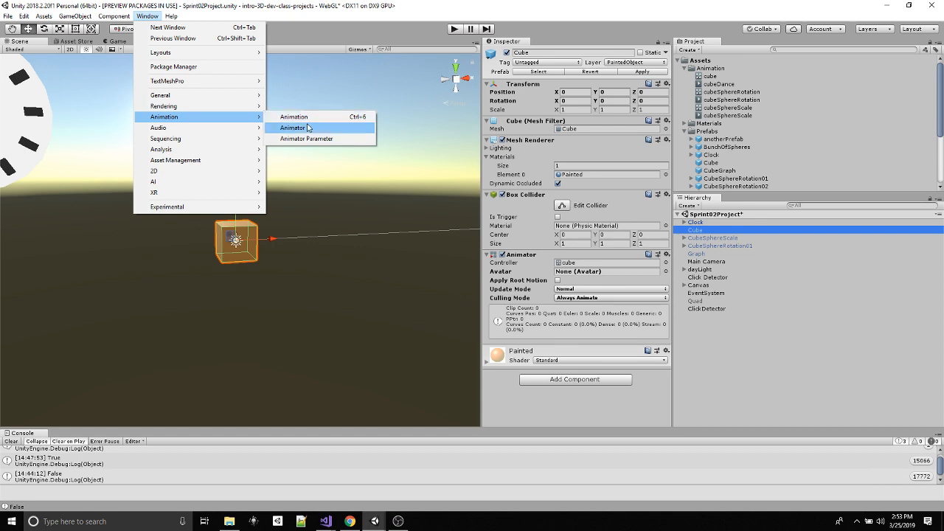
pyautogui.click(299, 128)
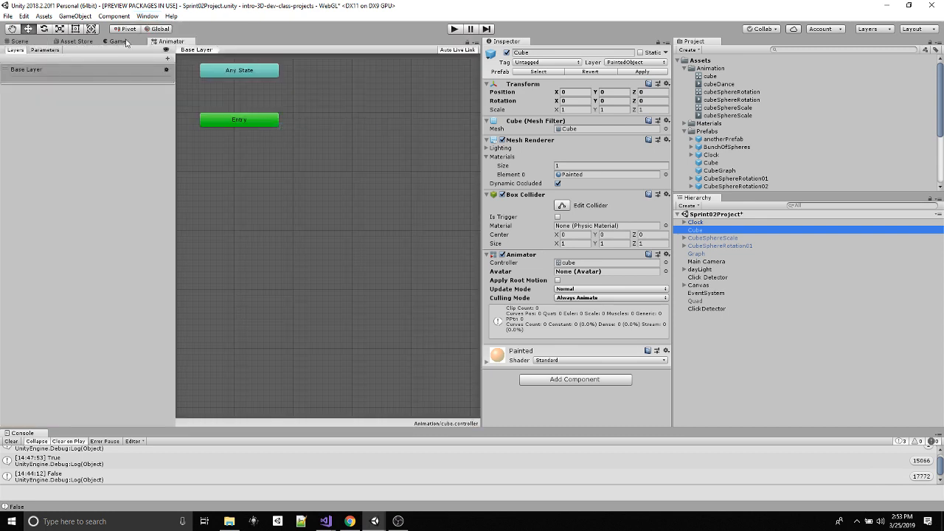
pyautogui.moveTo(169, 41); pyautogui.dragTo(42, 410)
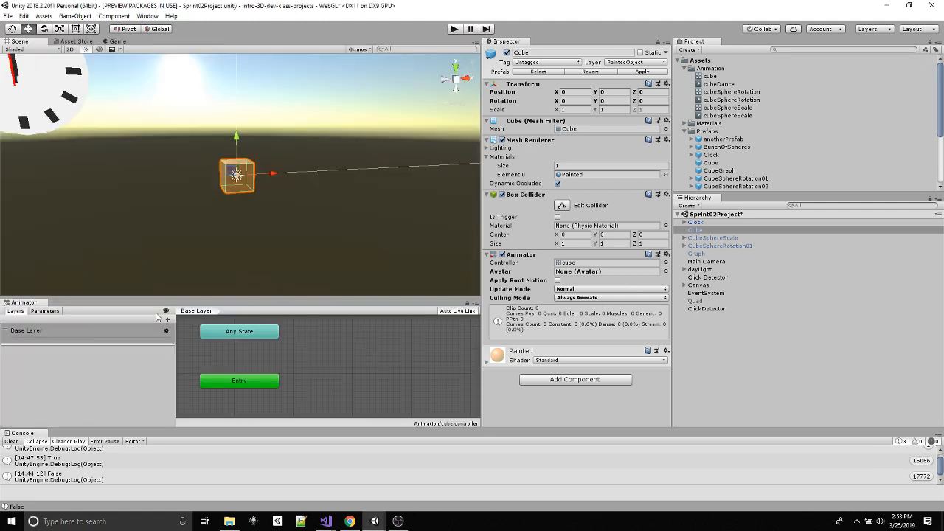
# - Enlarge the Animator pane and examine the Any State, Entry and Exit nodes in the cube controller's graph
pyautogui.moveTo(169, 297); pyautogui.dragTo(169, 282)
pyautogui.moveTo(221, 336); pyautogui.dragTo(250, 346, button='middle')
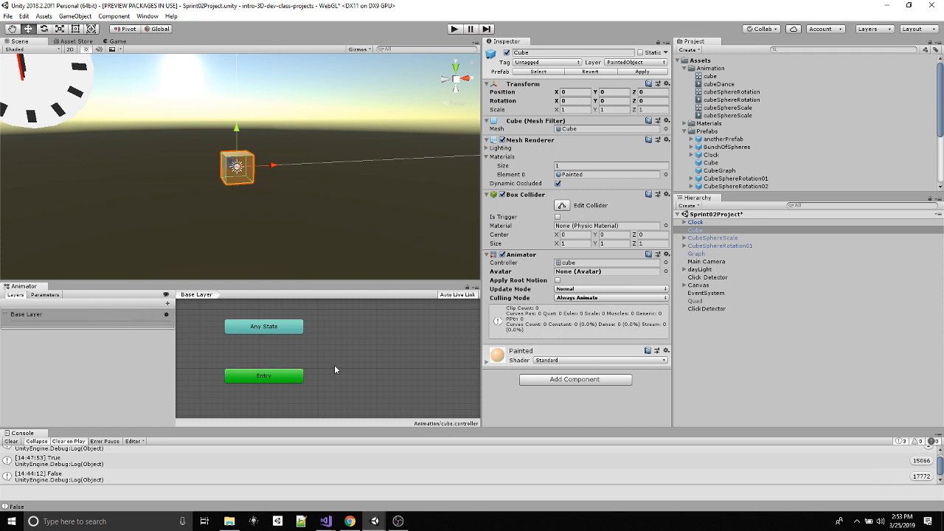
pyautogui.scroll(-5, 334, 364)
pyautogui.moveTo(376, 367); pyautogui.dragTo(236, 306)
pyautogui.scroll(5, 325, 378)
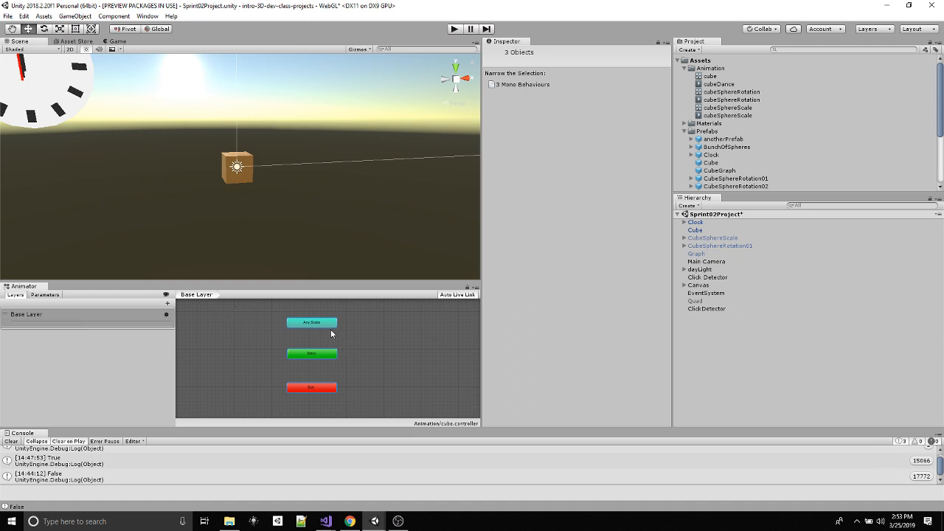
# - Open the Animation window and dock it alongside the Animator beneath the Scene view
pyautogui.click(147, 15)
pyautogui.moveTo(185, 117)
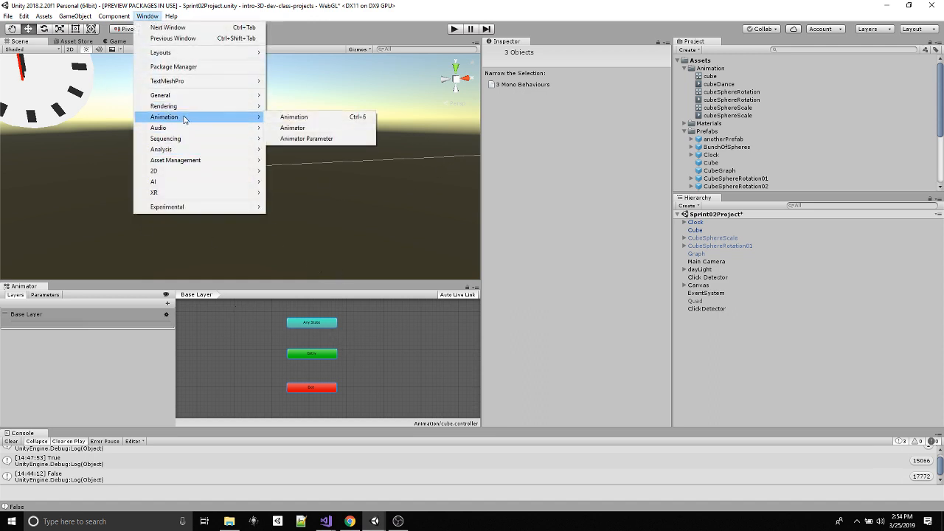
pyautogui.click(293, 117)
pyautogui.moveTo(427, 114); pyautogui.dragTo(168, 281)
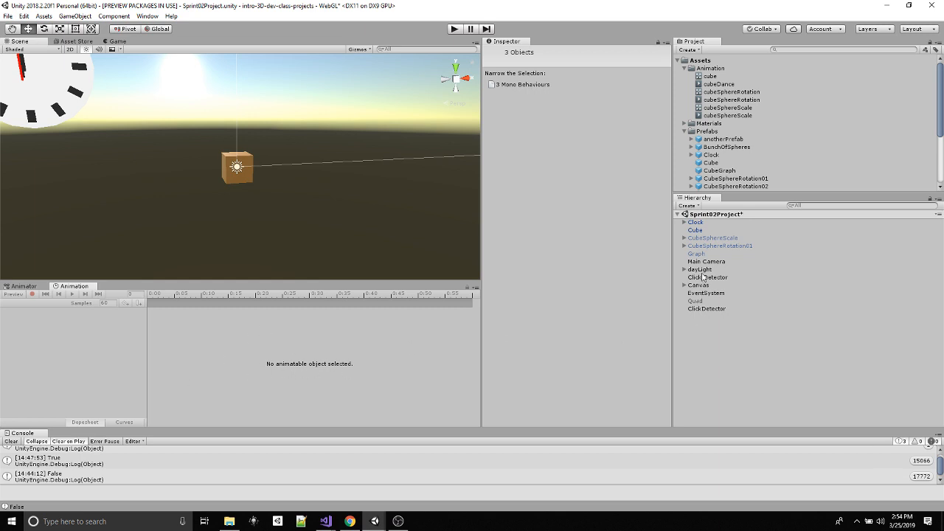
# - Create a new animation clip for the scene's Cube and save it as cubeBounce in the Animation folder
pyautogui.click(699, 231)
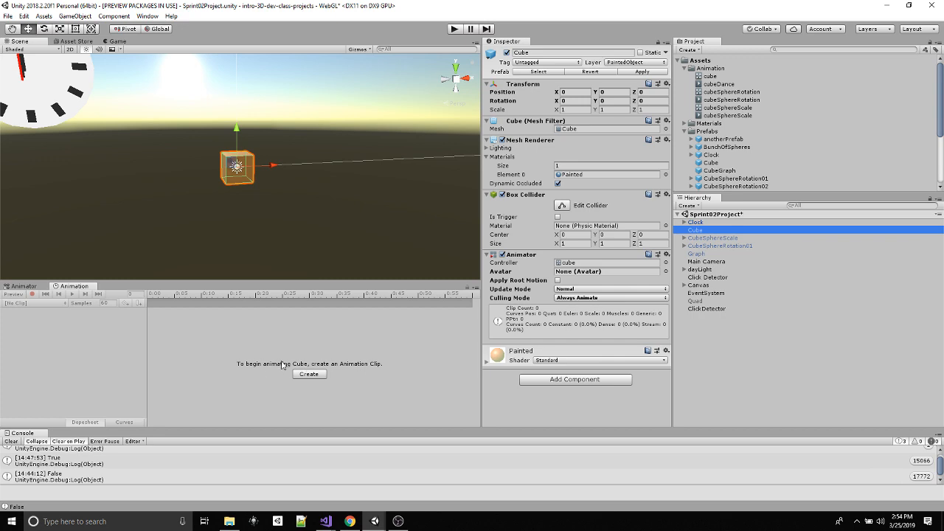
pyautogui.click(310, 375)
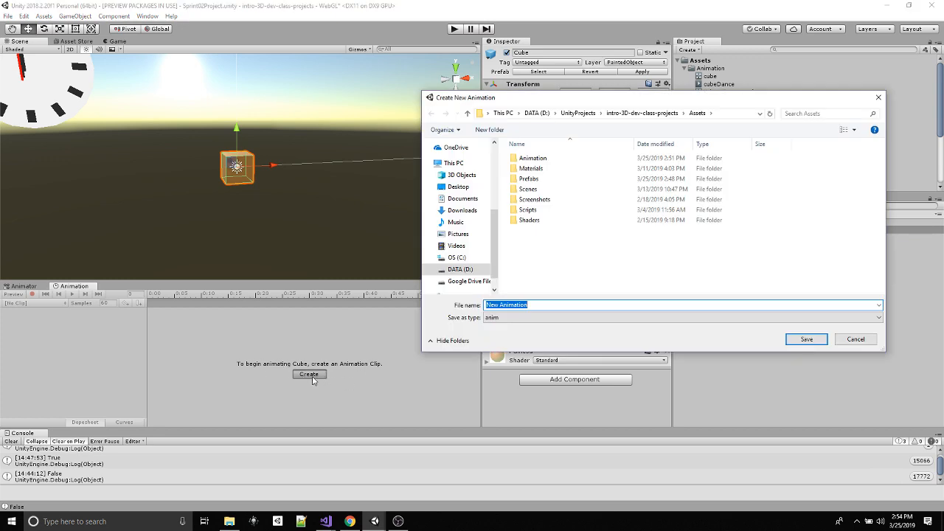
pyautogui.doubleClick(532, 158)
pyautogui.moveTo(557, 101); pyautogui.dragTo(389, 107)
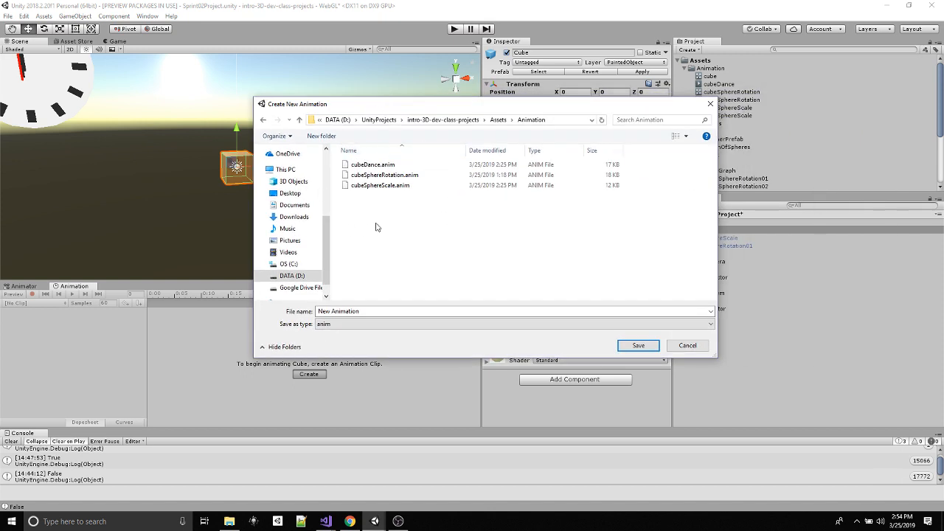
pyautogui.doubleClick(372, 311)
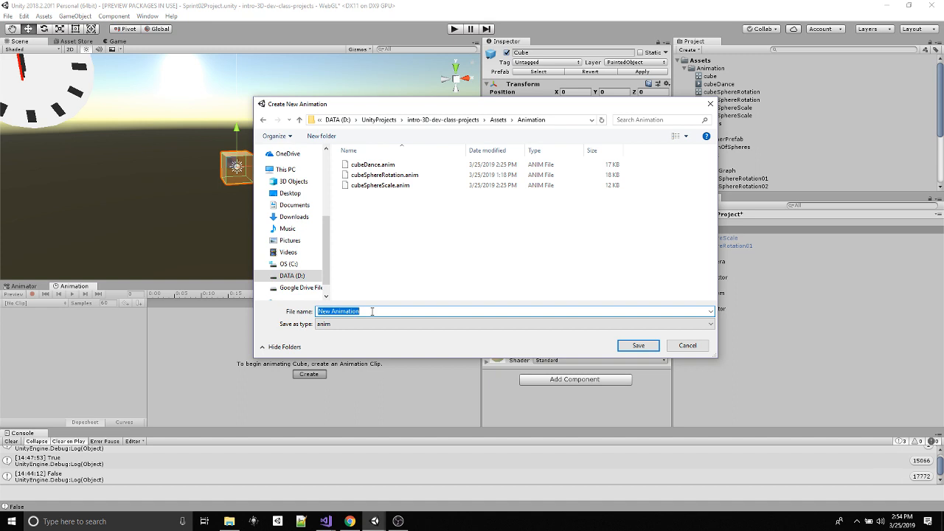
pyautogui.write('cube')
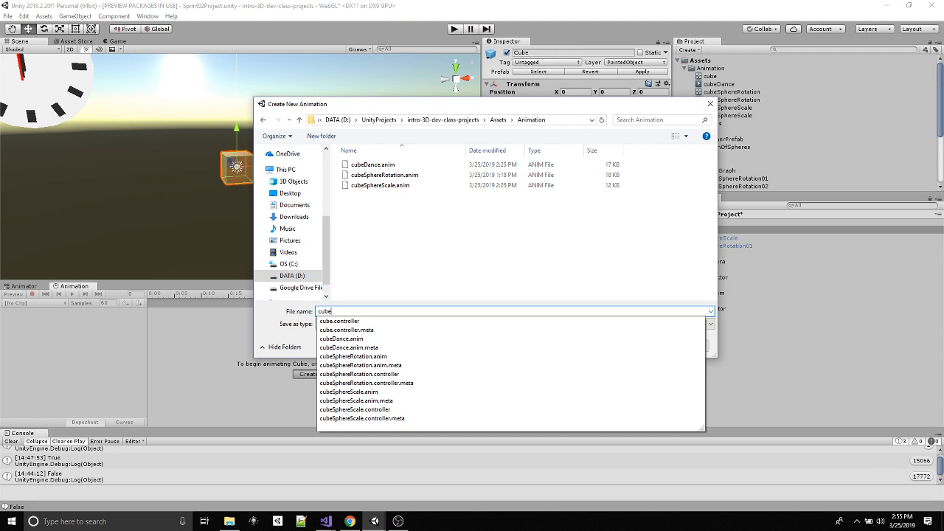
pyautogui.write('Bounce')
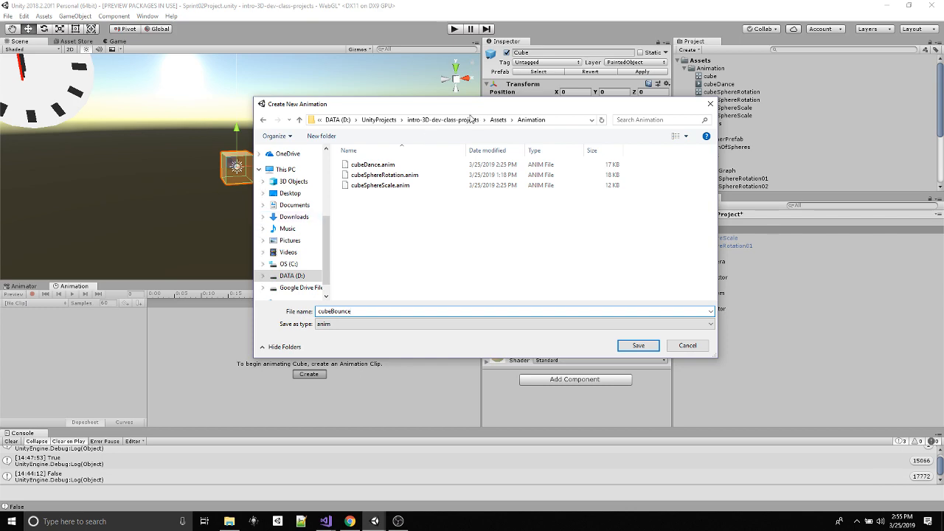
pyautogui.click(639, 347)
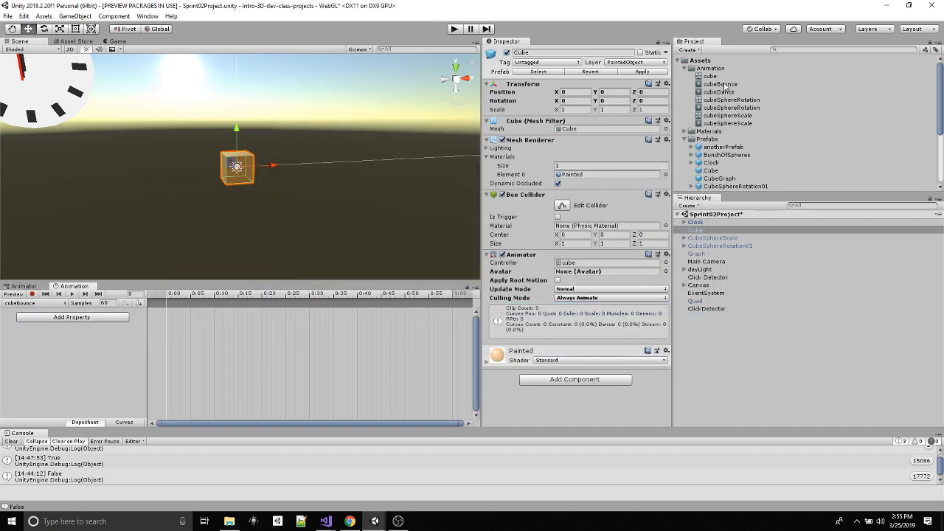
# - Inspect the cubeBounce clip's settings, switching Loop Time off and back on
pyautogui.click(721, 84)
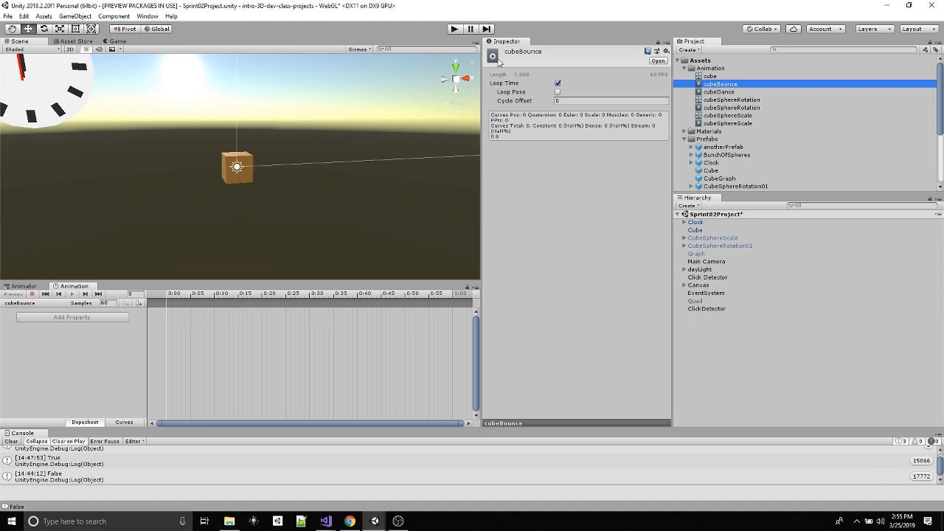
pyautogui.click(558, 84)
pyautogui.click(558, 84)
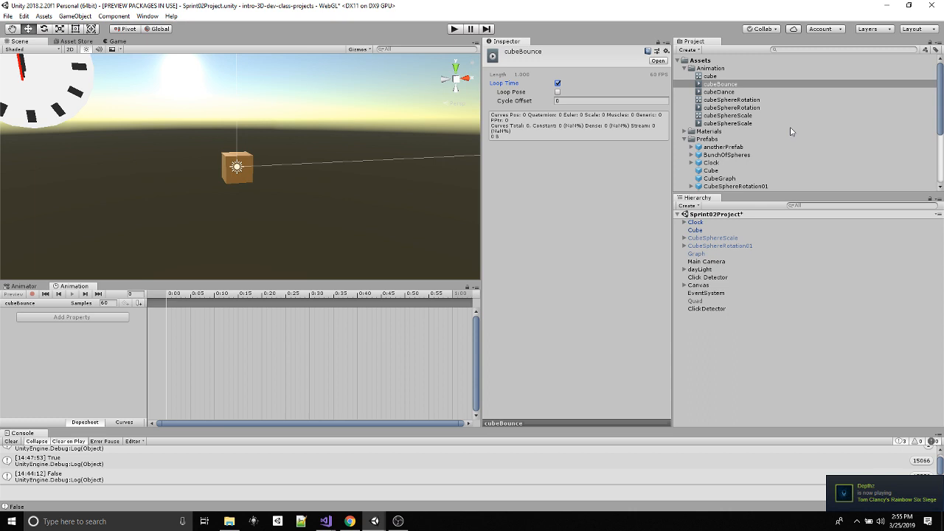
# - Reselect the scene's Cube to view its cubeBounce clip in the Animation window
pyautogui.click(695, 232)
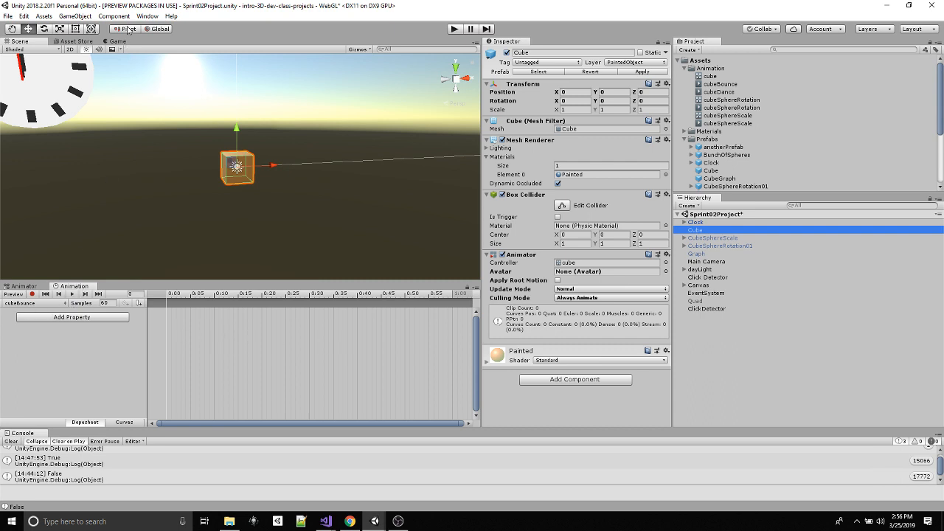
pyautogui.click(147, 15)
pyautogui.moveTo(198, 126)
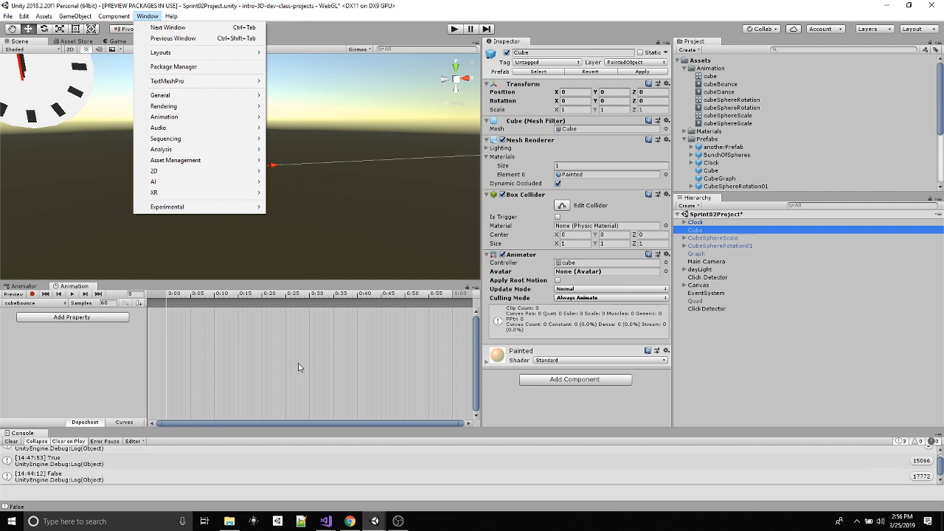
pyautogui.click(328, 355)
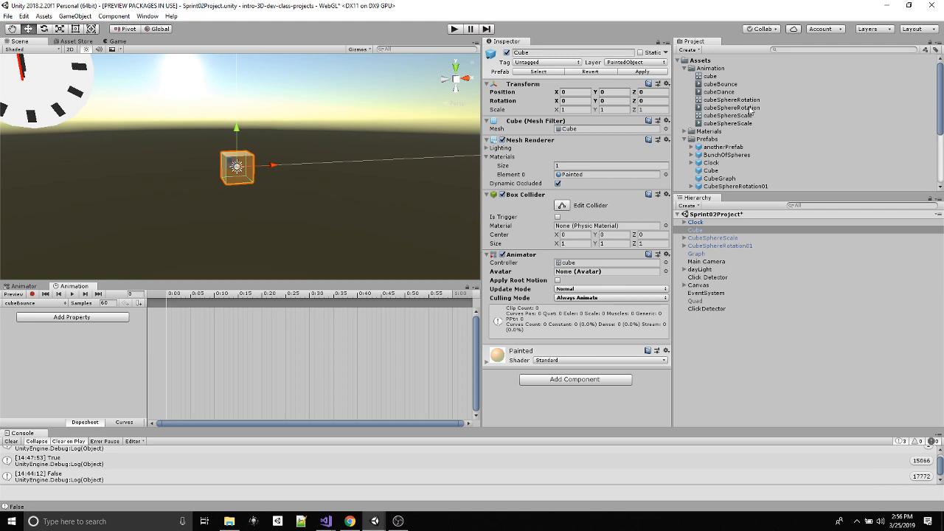
# - Compare the cubeDance clip's keyframes with cubeBounce, and return to the Cube's cubeBounce clip
pyautogui.click(733, 94)
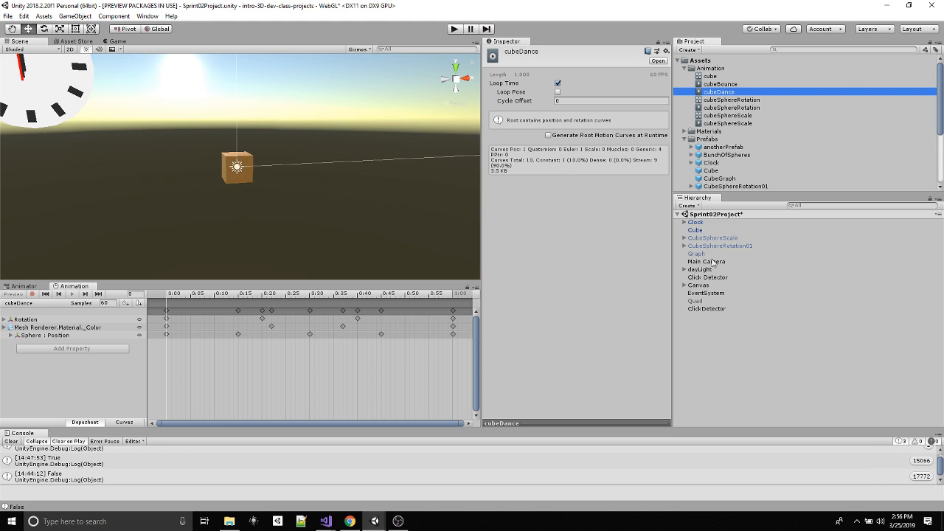
pyautogui.click(722, 85)
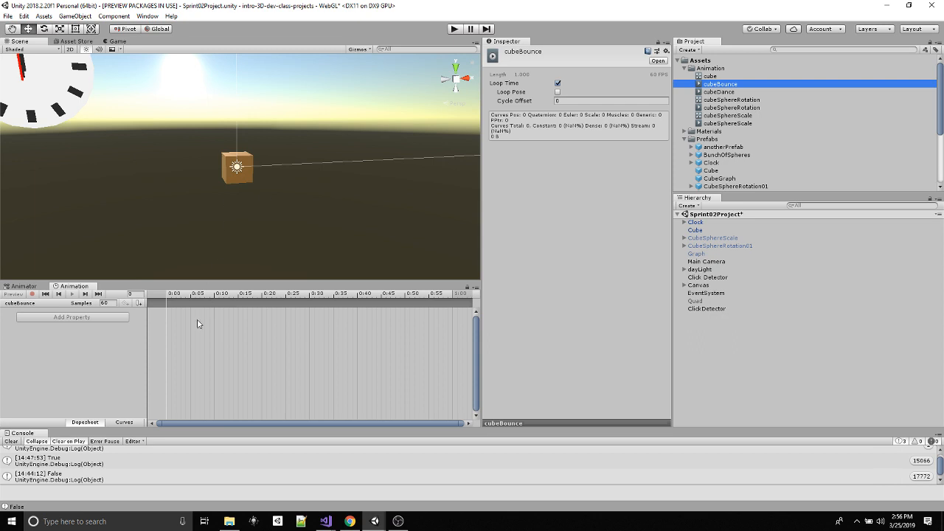
pyautogui.click(710, 231)
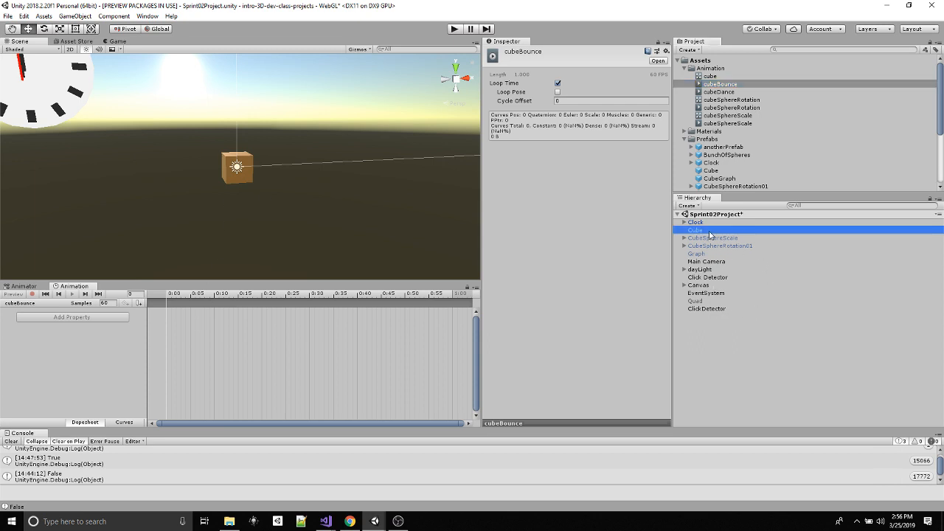
pyautogui.click(48, 303)
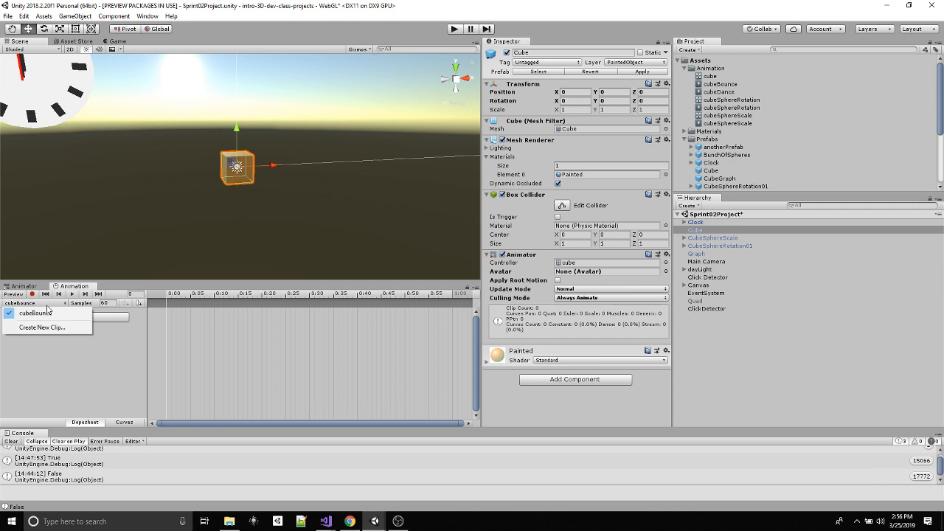
pyautogui.click(44, 313)
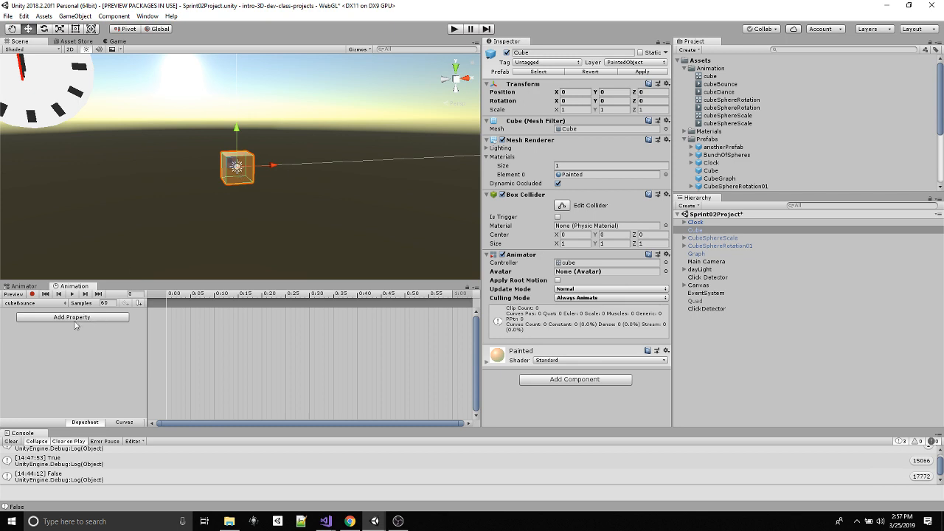
# - Check what the Animation window offers for other scene objects such as Main Camera, and reselect the Cube
pyautogui.click(229, 222)
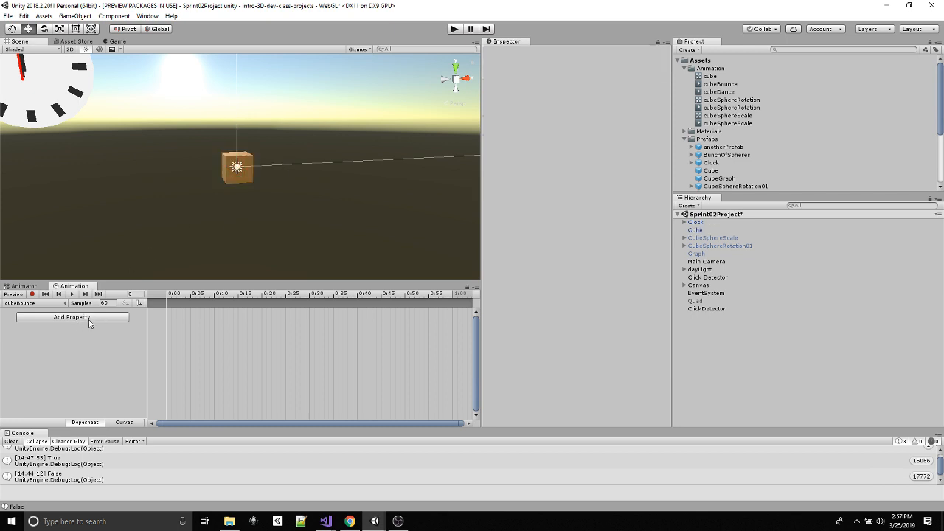
pyautogui.click(701, 285)
pyautogui.click(701, 270)
pyautogui.click(708, 261)
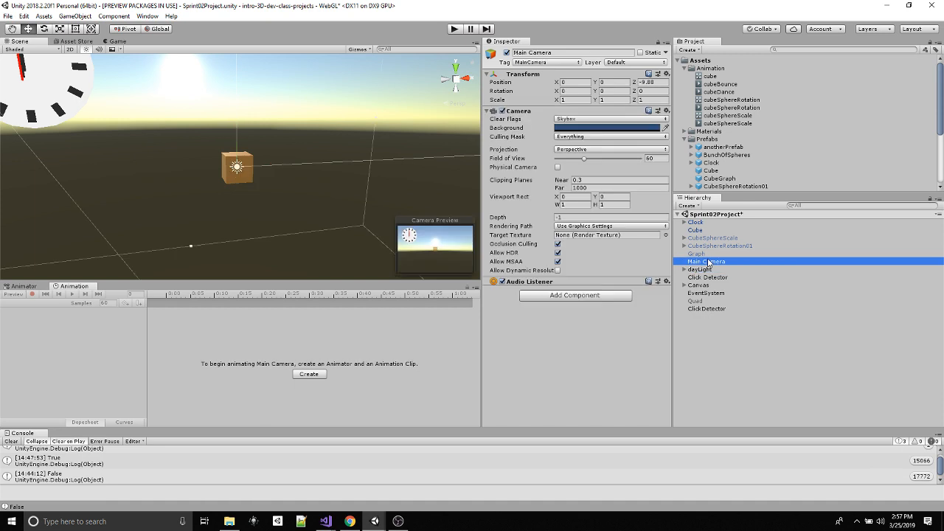
pyautogui.click(700, 231)
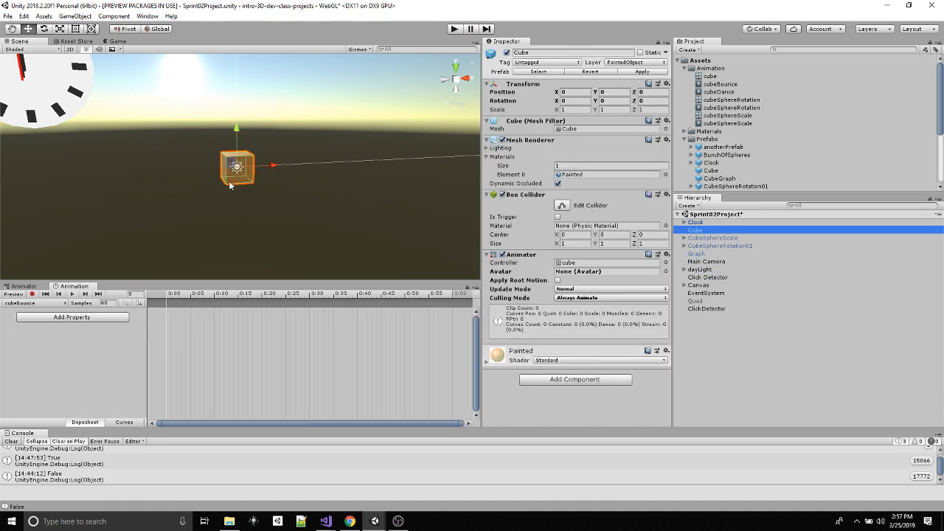
# - Test the scene in Play mode by turning off the 3 Sec option, painting a trail of spheres and varying their size, and stop playback
pyautogui.click(72, 317)
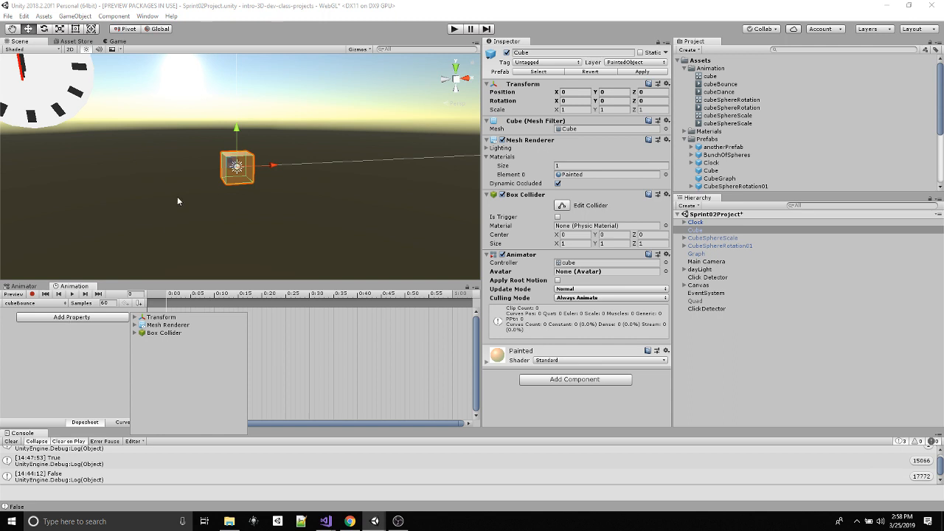
pyautogui.click(453, 29)
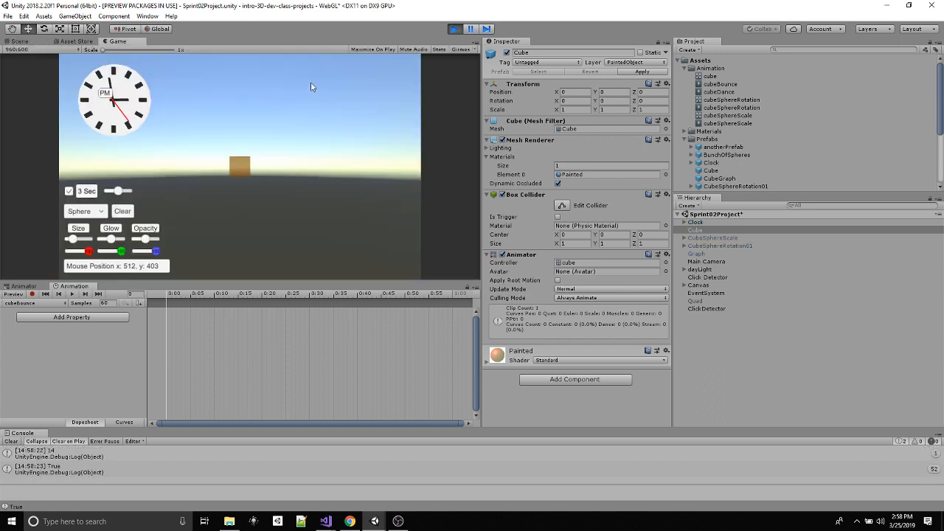
pyautogui.moveTo(309, 82); pyautogui.dragTo(306, 266)
pyautogui.click(69, 191)
pyautogui.moveTo(215, 108)
pyautogui.mouseDown()
pyautogui.moveTo(204, 200)
pyautogui.moveTo(253, 157)
pyautogui.mouseUp()
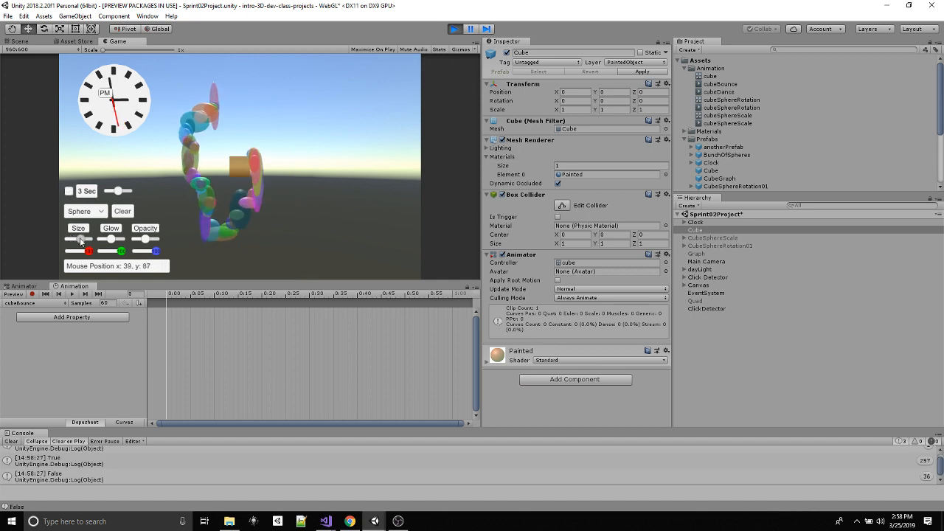
pyautogui.moveTo(75, 243)
pyautogui.mouseDown()
pyautogui.moveTo(87, 241)
pyautogui.moveTo(57, 237)
pyautogui.moveTo(90, 238)
pyautogui.moveTo(57, 236)
pyautogui.moveTo(80, 250)
pyautogui.moveTo(61, 258)
pyautogui.moveTo(90, 249)
pyautogui.moveTo(68, 242)
pyautogui.moveTo(94, 241)
pyautogui.moveTo(69, 243)
pyautogui.mouseUp()
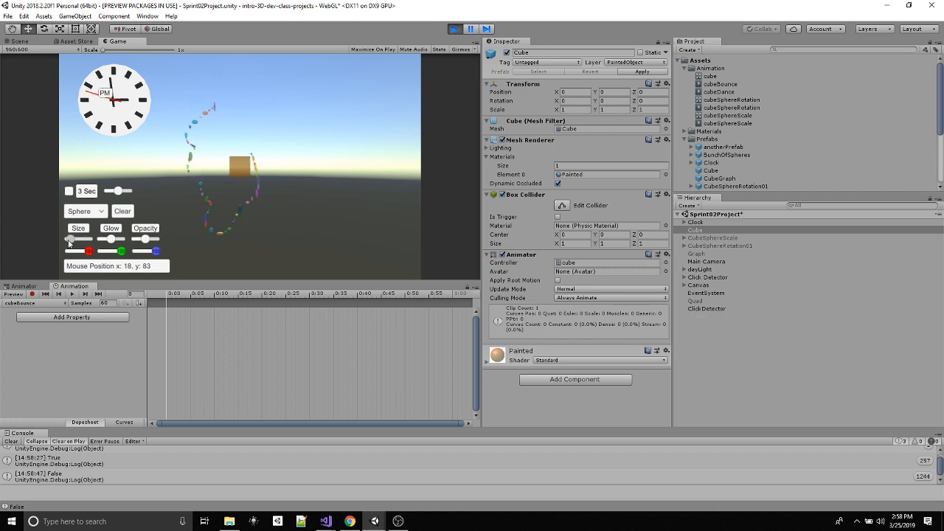
pyautogui.moveTo(68, 241); pyautogui.dragTo(79, 240)
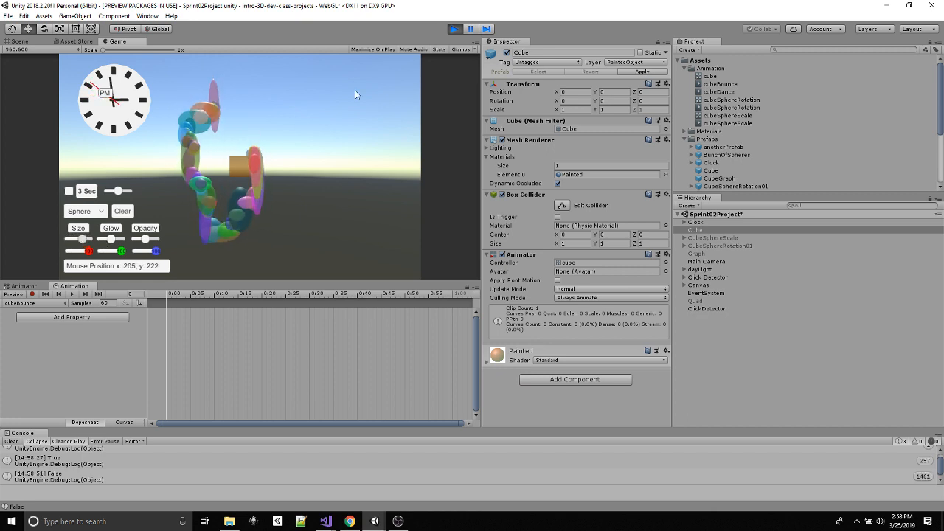
pyautogui.click(453, 29)
# - Browse the Cube's animatable Transform, Mesh Renderer and Box Collider properties and add Scale to the cubeBounce clip
pyautogui.click(87, 318)
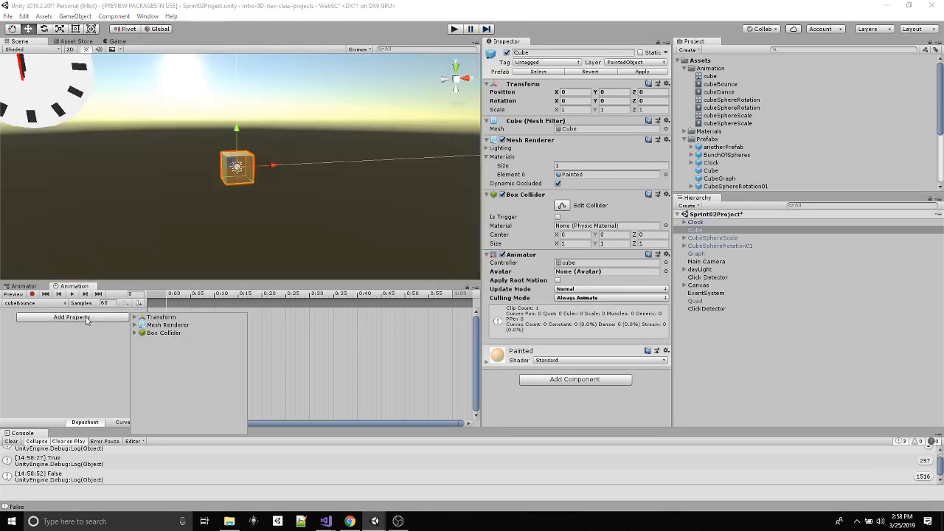
pyautogui.click(135, 318)
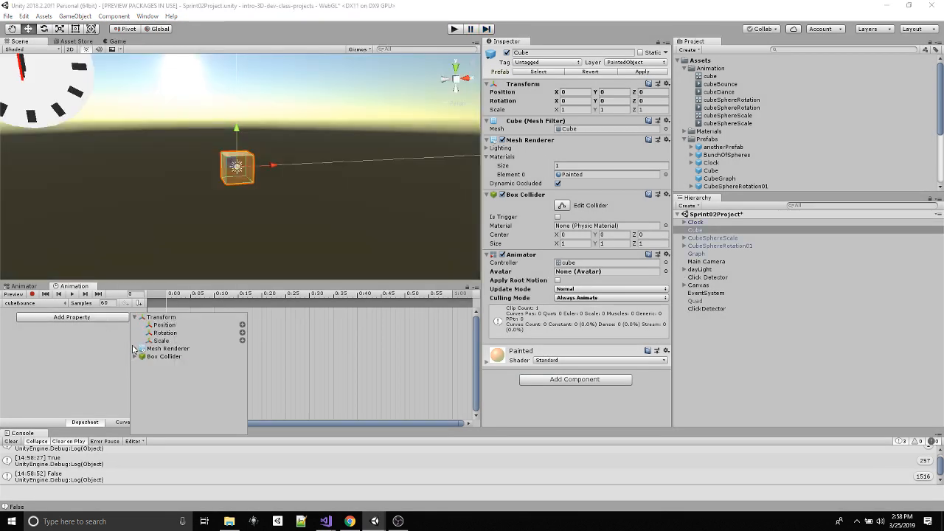
pyautogui.click(134, 348)
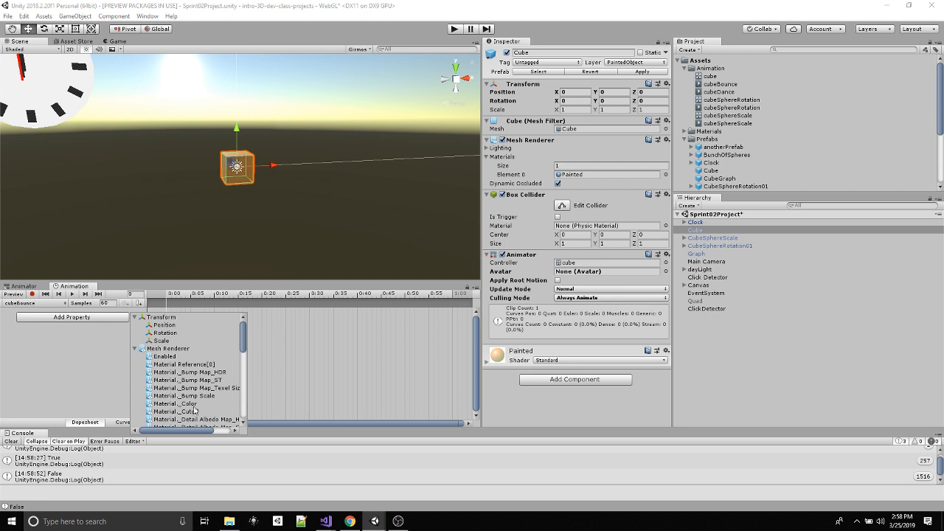
pyautogui.click(134, 348)
pyautogui.click(135, 357)
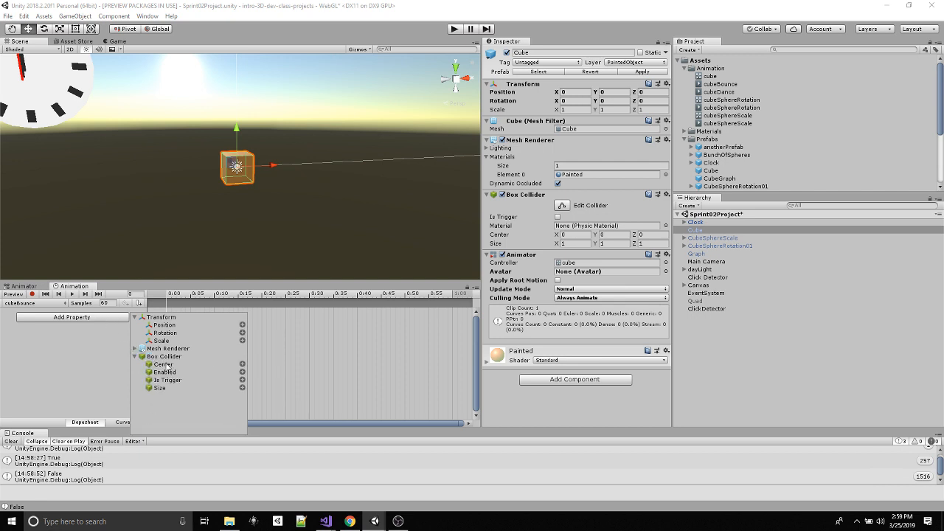
pyautogui.click(135, 356)
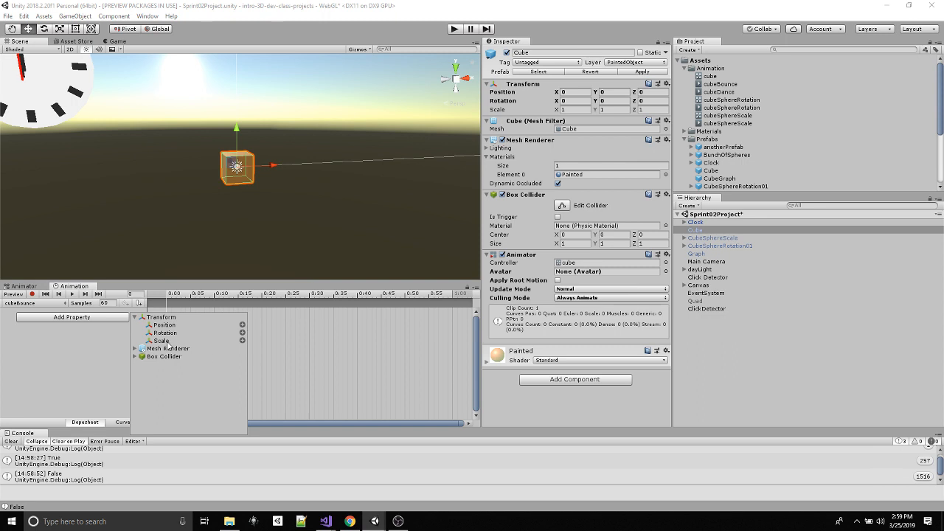
pyautogui.click(242, 340)
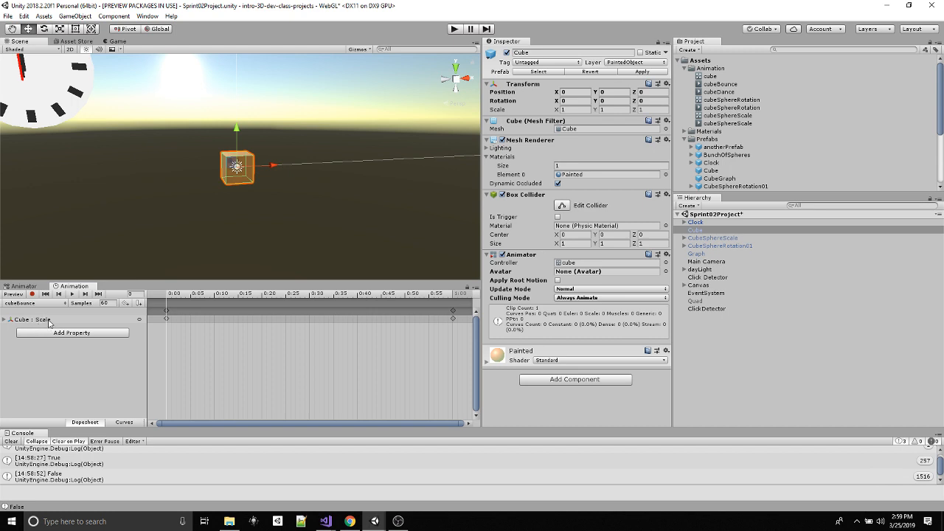
# - Expand the Scale property of the cubeBounce clip into its x, y and z channels
pyautogui.click(4, 319)
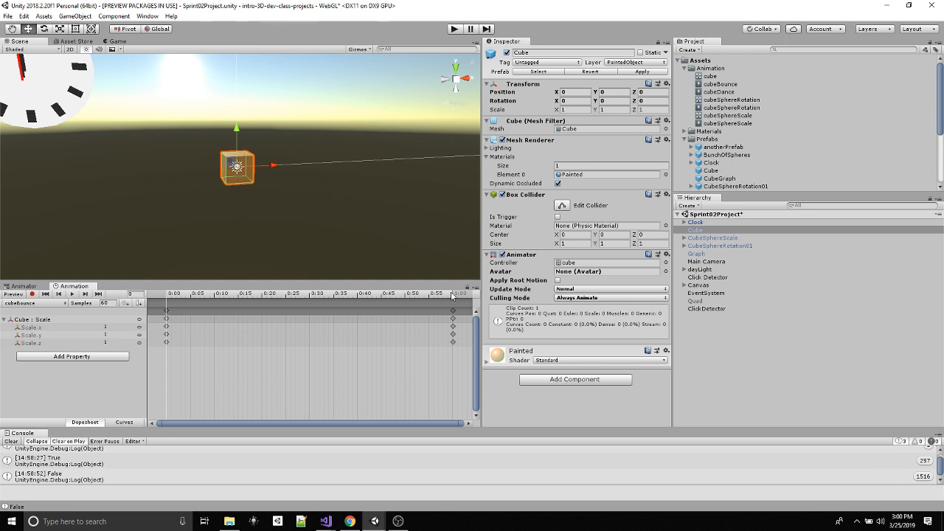
pyautogui.click(104, 303)
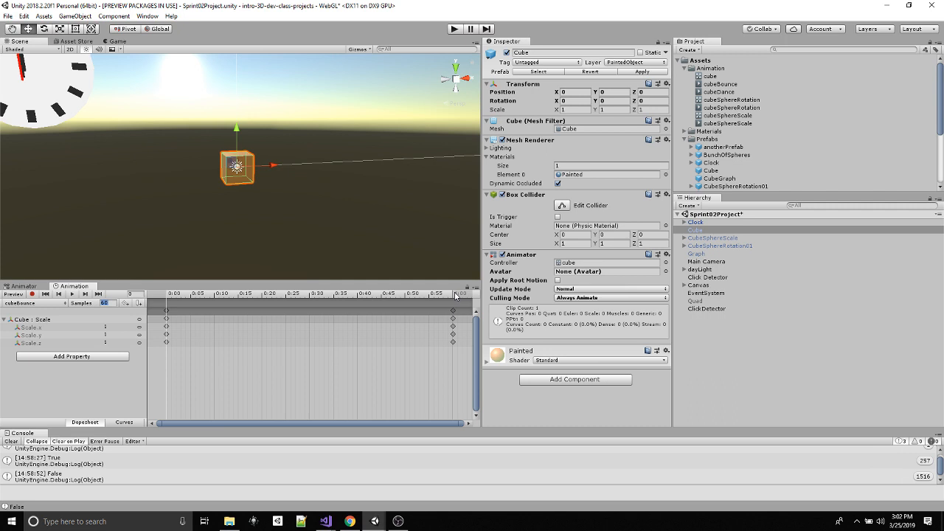
pyautogui.click(177, 304)
pyautogui.click(4, 319)
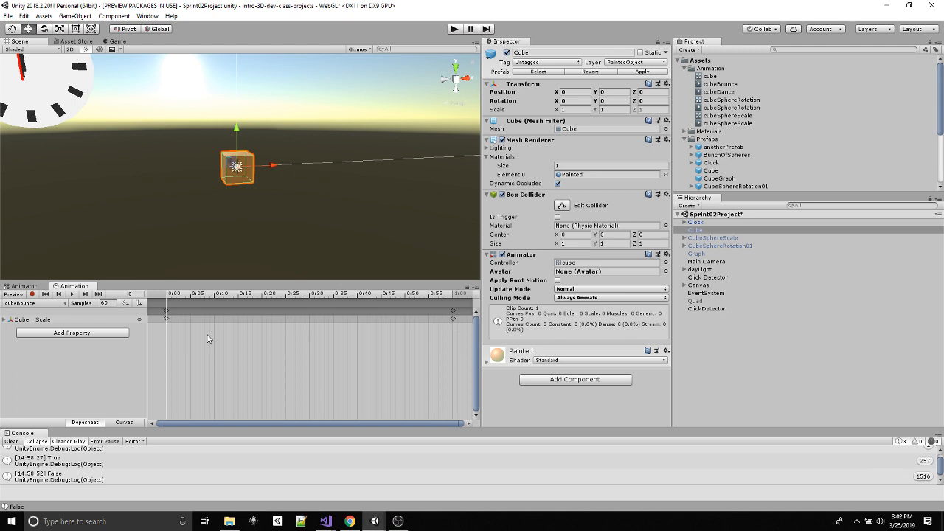
pyautogui.click(4, 321)
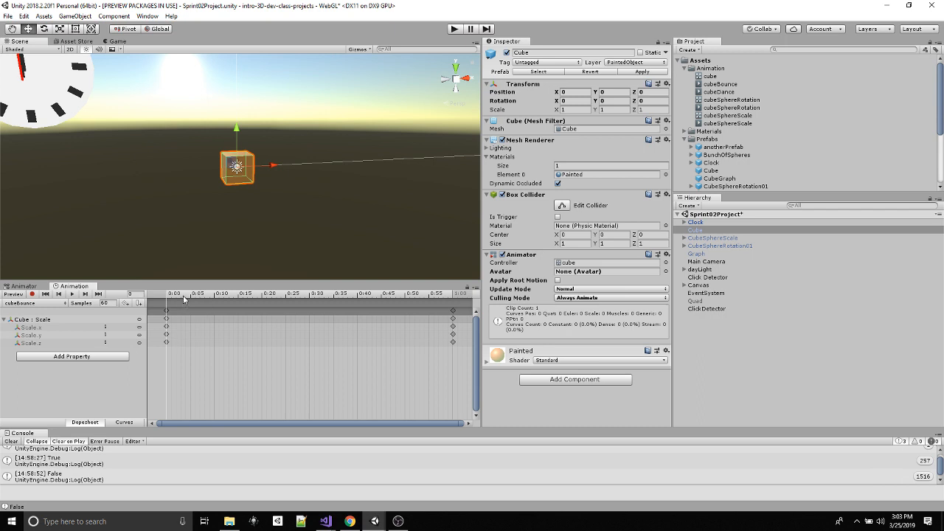
# - Scrub through the cubeBounce timeline between 0:00 and 1:00, and place the playhead at frame 30
pyautogui.moveTo(183, 298); pyautogui.dragTo(210, 296)
pyautogui.moveTo(137, 292); pyautogui.dragTo(107, 293)
pyautogui.moveTo(195, 297); pyautogui.dragTo(272, 295)
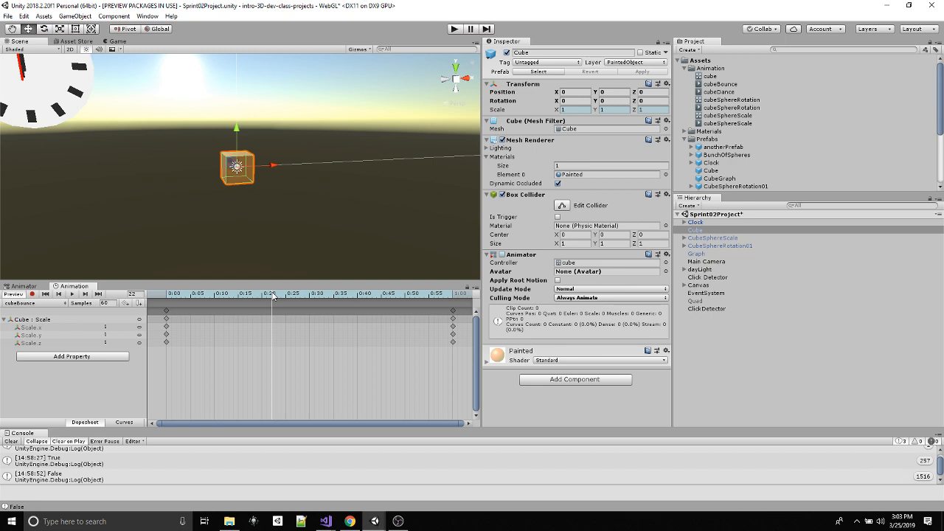
pyautogui.click(169, 298)
pyautogui.moveTo(418, 295); pyautogui.dragTo(453, 295)
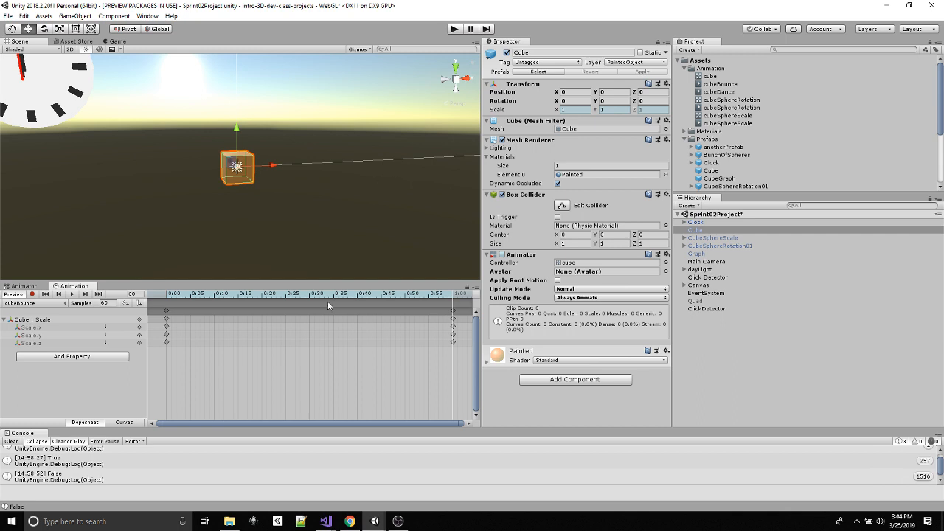
pyautogui.click(310, 294)
# - Delete the Scale keyframes at 0:00, and undo the deletion
pyautogui.click(168, 312)
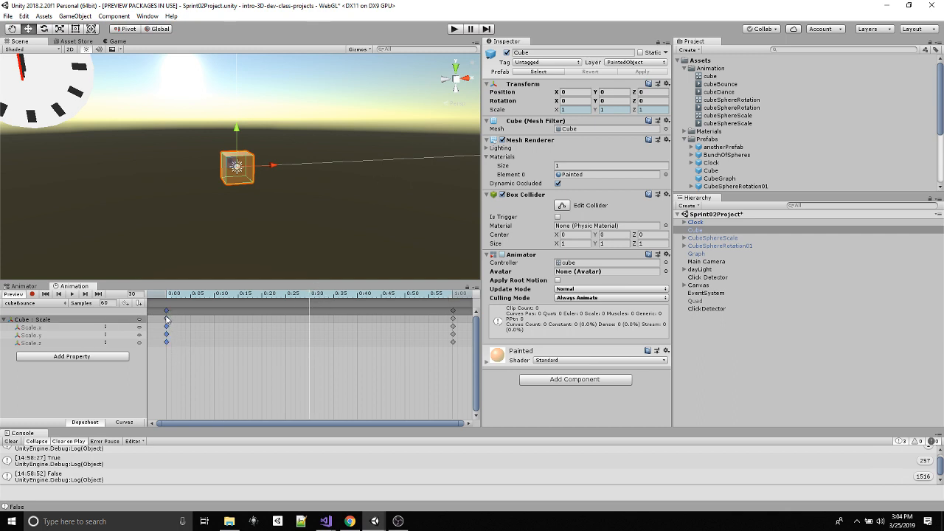
pyautogui.press('Delete')
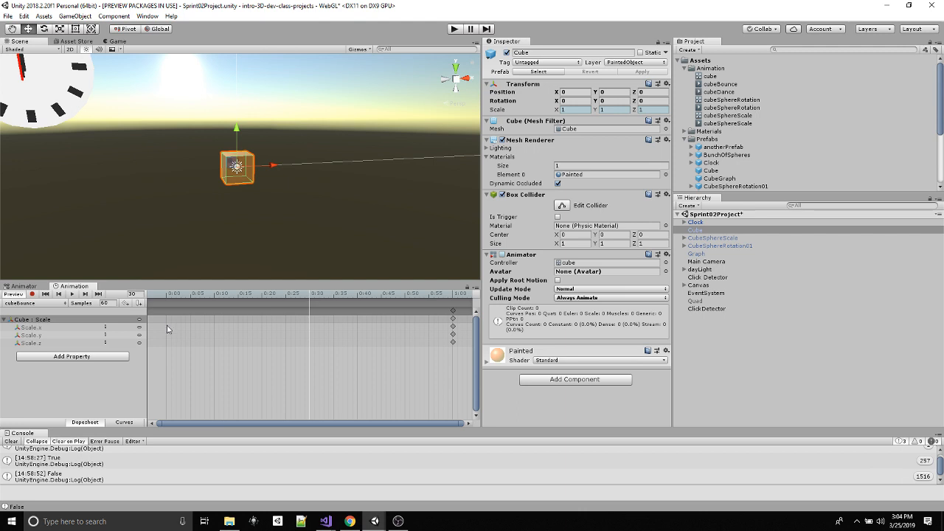
pyautogui.hotkey('ctrl', 'z')
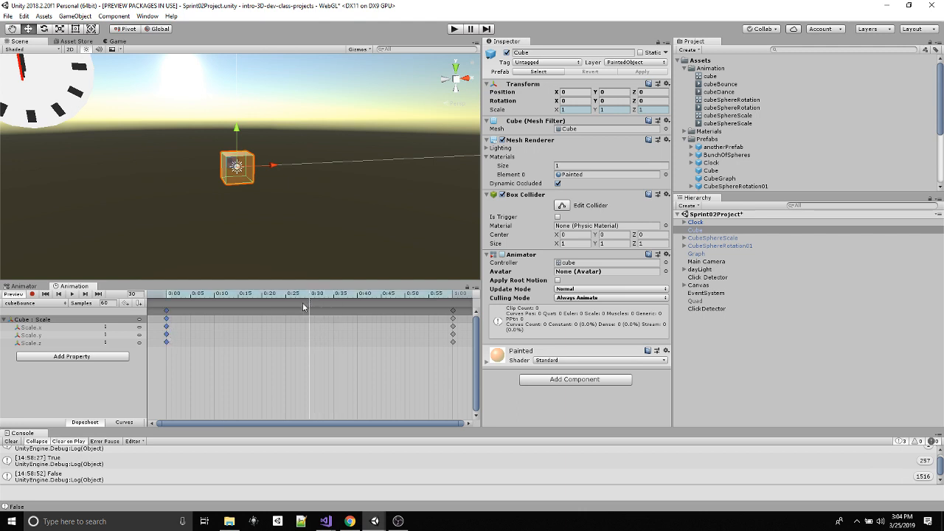
# - Key the Cube's Scale x, y and z at 0.5 on frame 30 of the cubeBounce clip
pyautogui.click(108, 327)
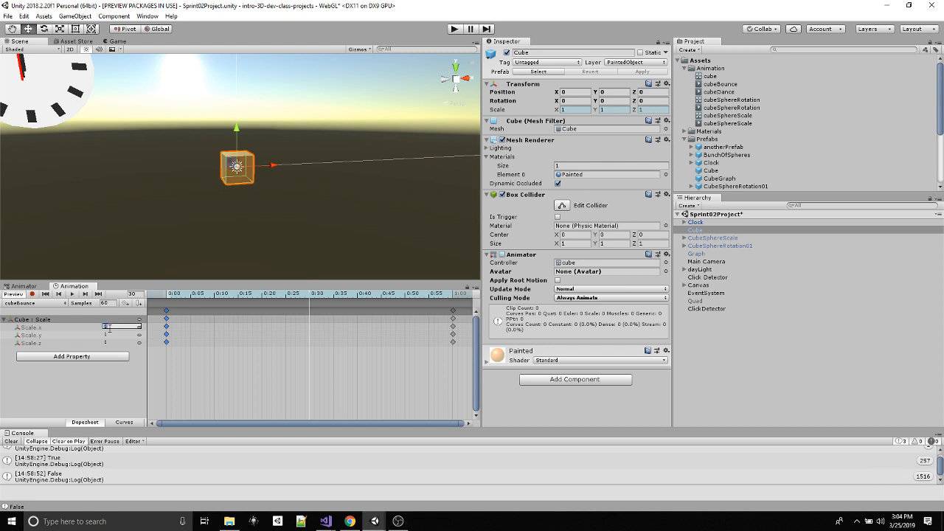
pyautogui.write('0.5')
pyautogui.click(108, 333)
pyautogui.write('0.5')
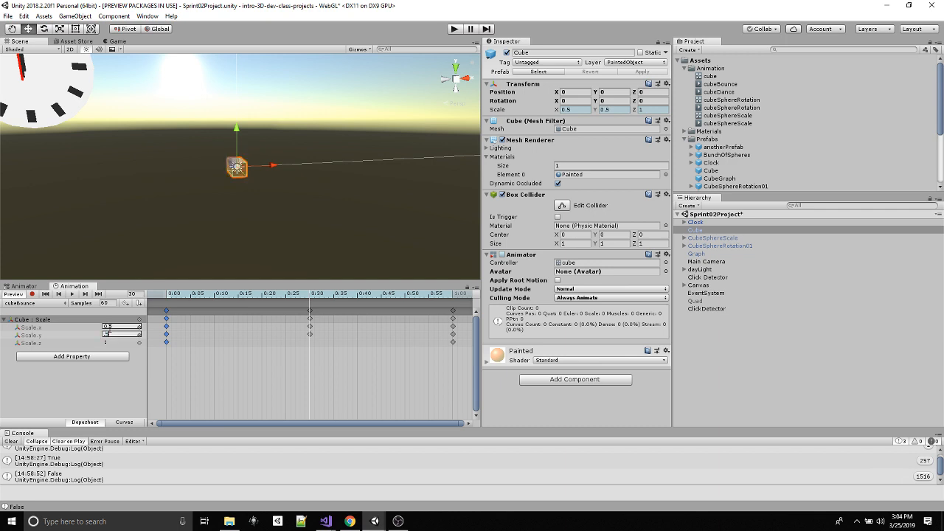
pyautogui.click(108, 341)
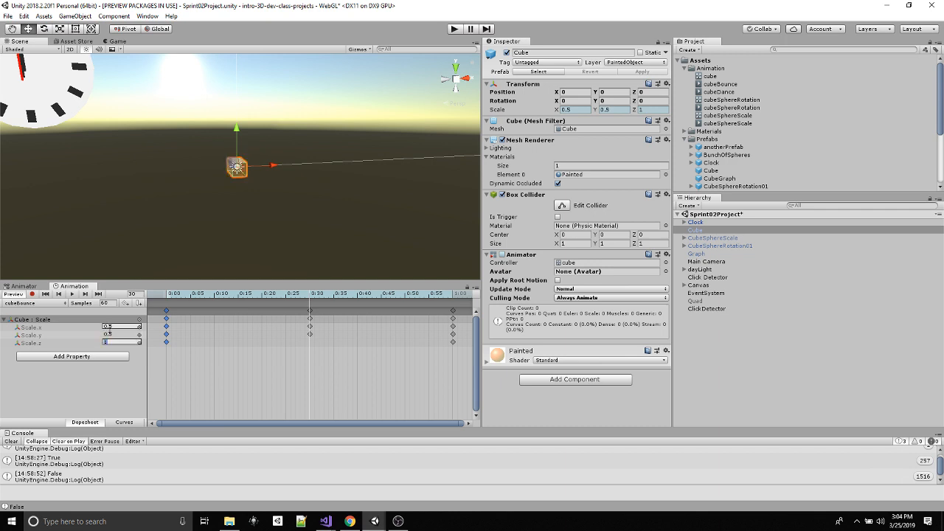
pyautogui.write('0.5')
# - Get a closer view of the Cube and preview its scale animation by scrubbing and playing the clip
pyautogui.scroll(9, 243, 169)
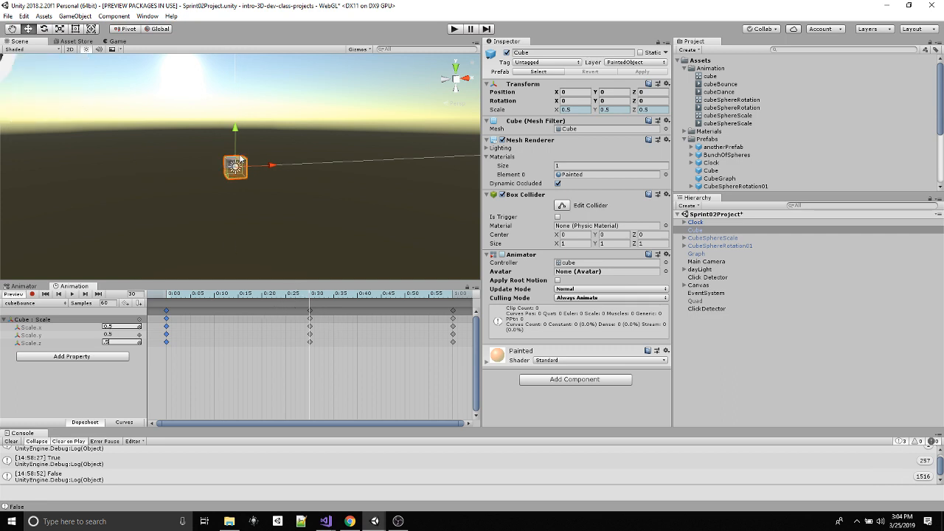
pyautogui.moveTo(280, 294)
pyautogui.mouseDown()
pyautogui.moveTo(293, 295)
pyautogui.moveTo(199, 292)
pyautogui.moveTo(387, 294)
pyautogui.moveTo(262, 294)
pyautogui.mouseUp()
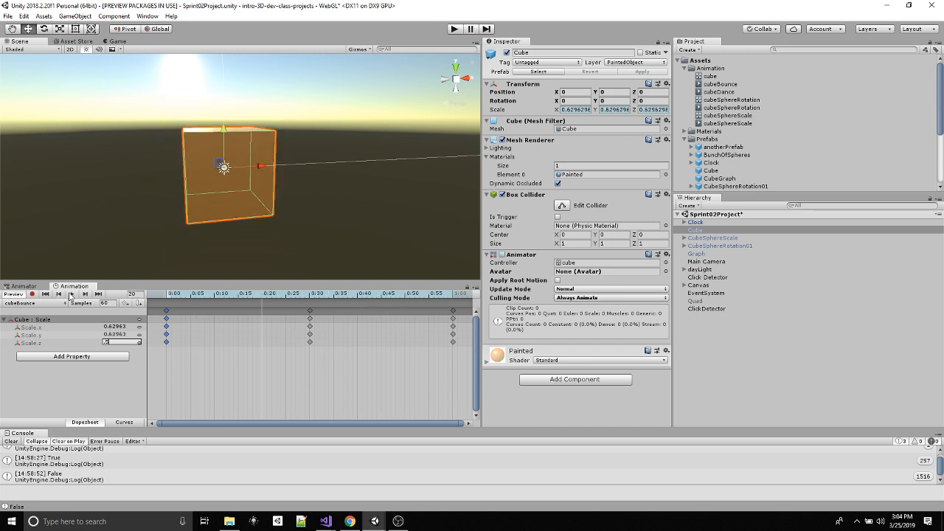
pyautogui.click(72, 293)
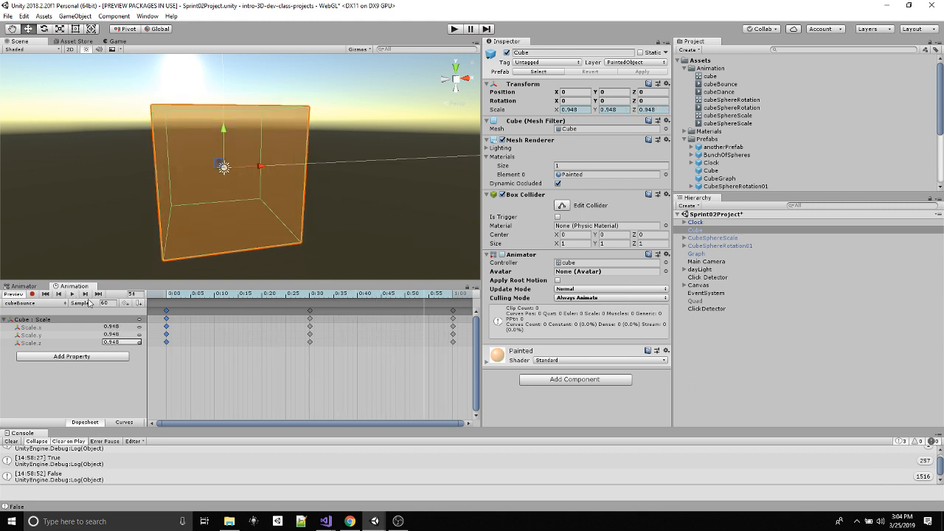
# - Set Scale.x to 3 on the 1:00 keyframe and preview the stretched animation
pyautogui.click(453, 320)
pyautogui.click(453, 295)
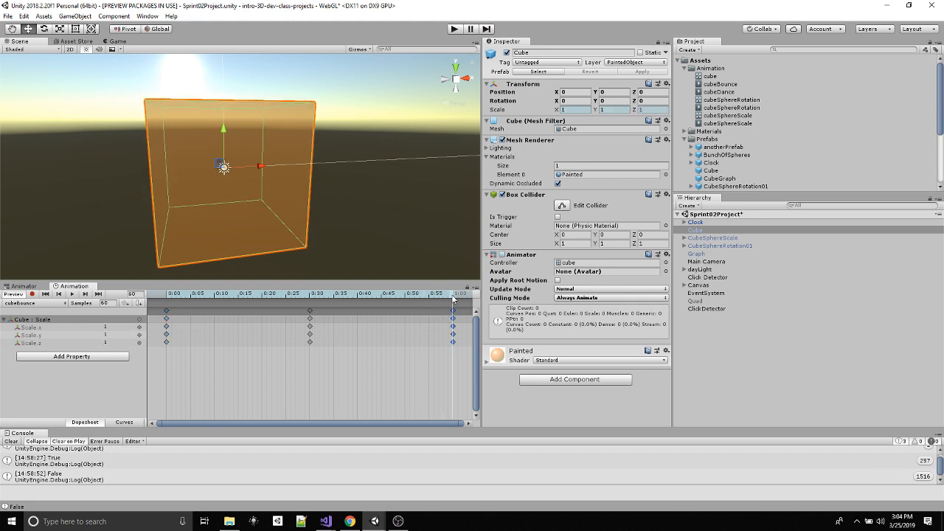
pyautogui.doubleClick(116, 326)
pyautogui.write('3')
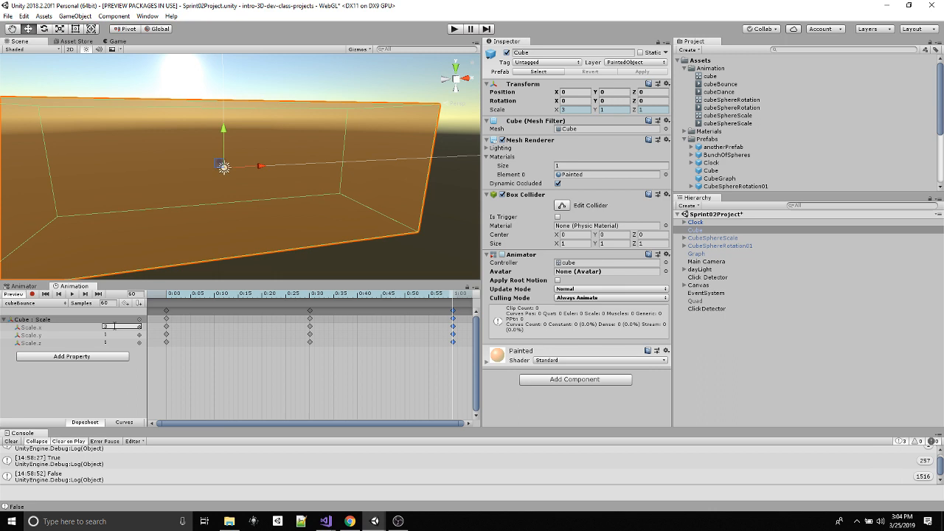
pyautogui.click(75, 296)
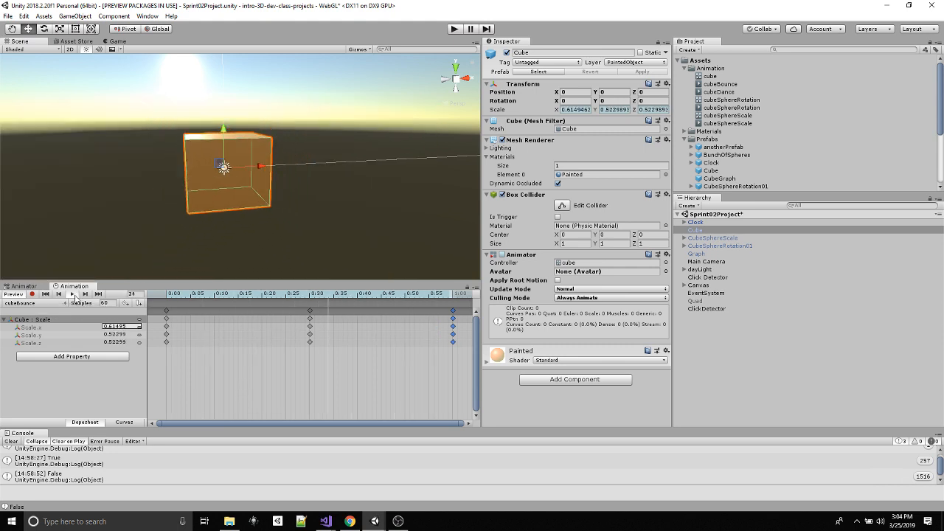
# - Set Scale.x on the 1:00 keyframe back to 1
pyautogui.click(454, 298)
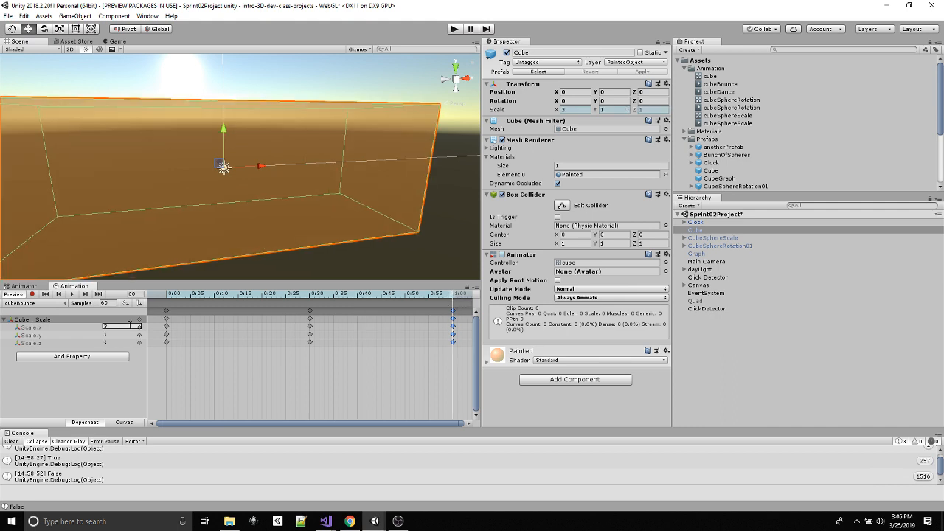
pyautogui.moveTo(131, 327); pyautogui.dragTo(73, 325)
pyautogui.write('1')
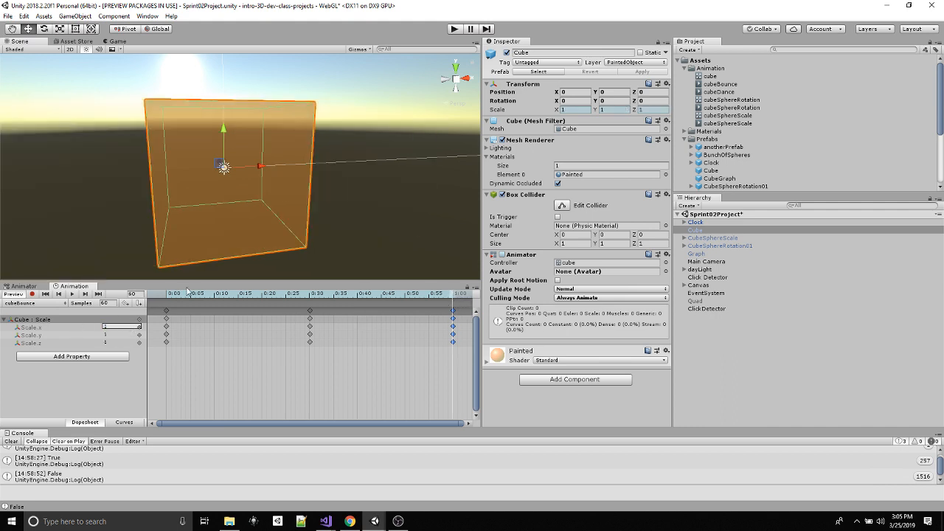
# - Play the cubeBounce clip and examine the Cube's interpolated scale at frames 0, 30 and 15
pyautogui.click(72, 293)
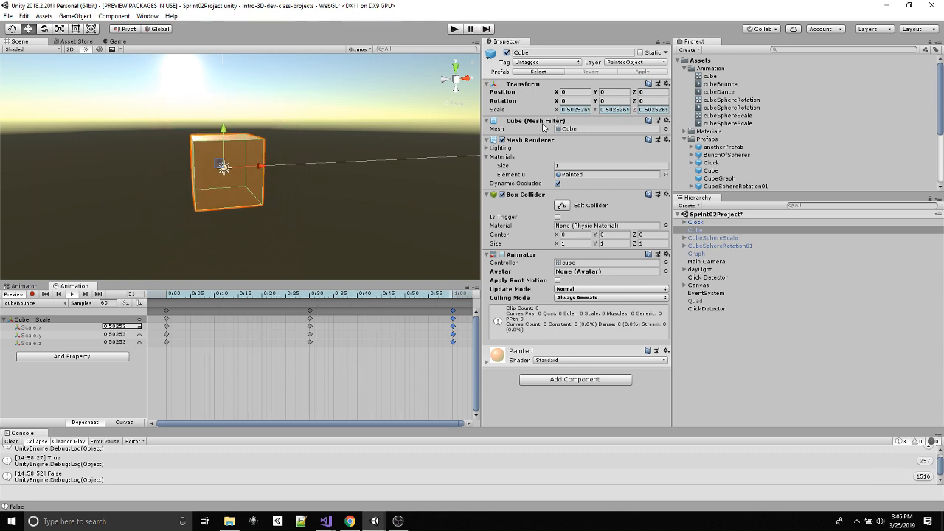
pyautogui.click(71, 294)
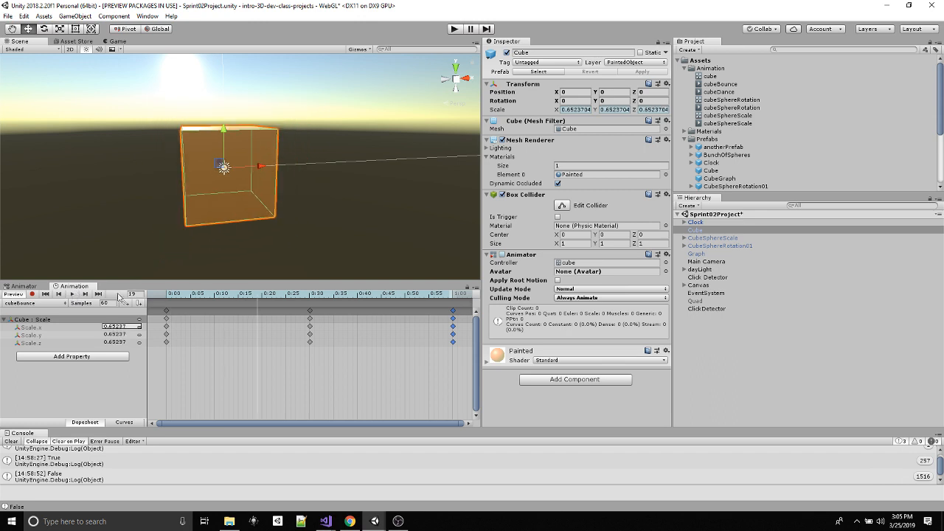
pyautogui.moveTo(254, 296); pyautogui.dragTo(166, 296)
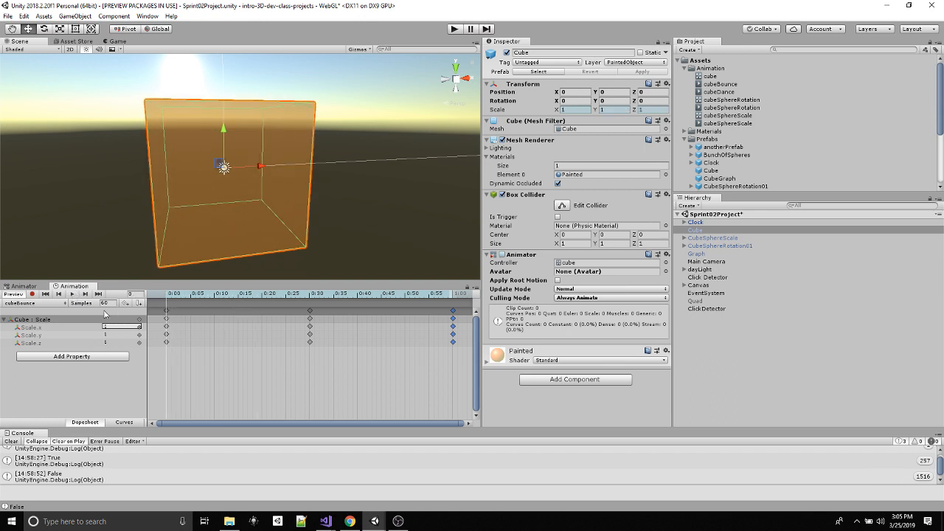
pyautogui.moveTo(294, 296); pyautogui.dragTo(311, 298)
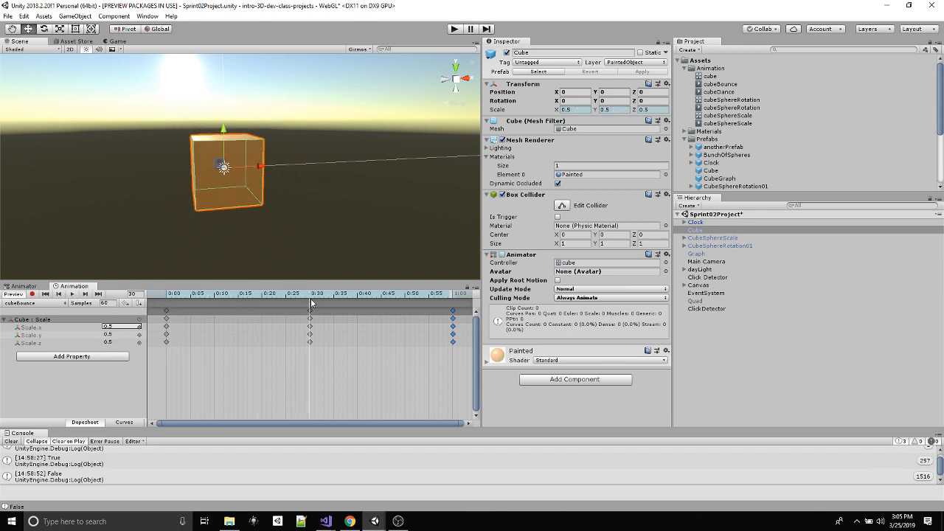
pyautogui.click(244, 298)
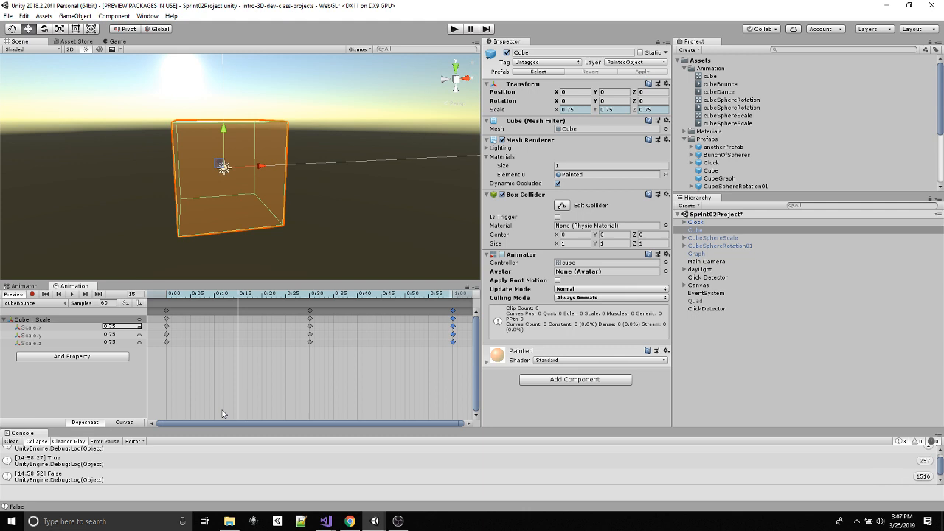
pyautogui.click(71, 294)
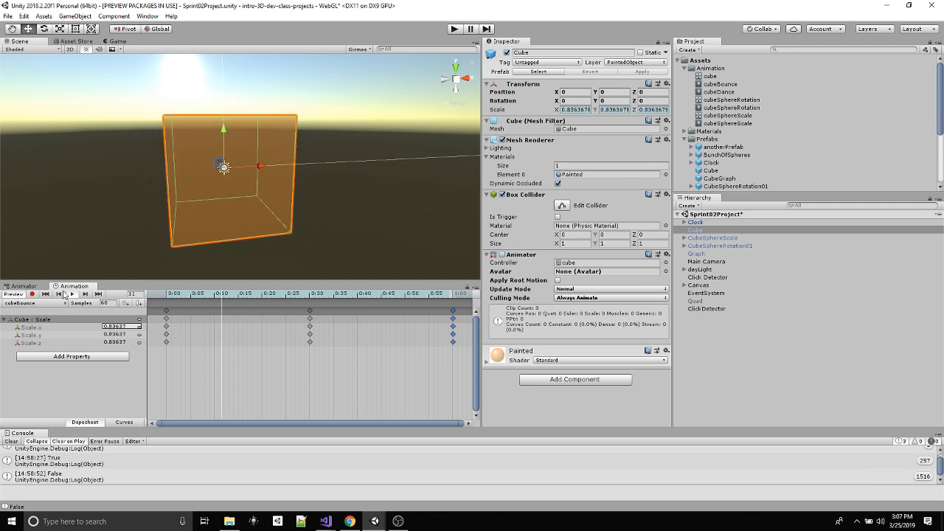
pyautogui.click(71, 293)
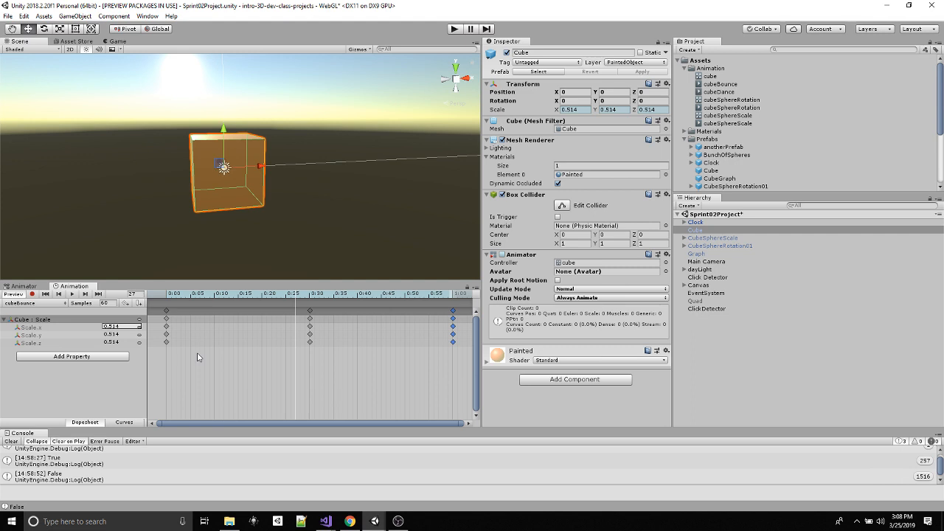
# - Move the Scale.x keyframe from 0:30 to 0:10, and key Scale.x at 2 on frame 27
pyautogui.click(310, 327)
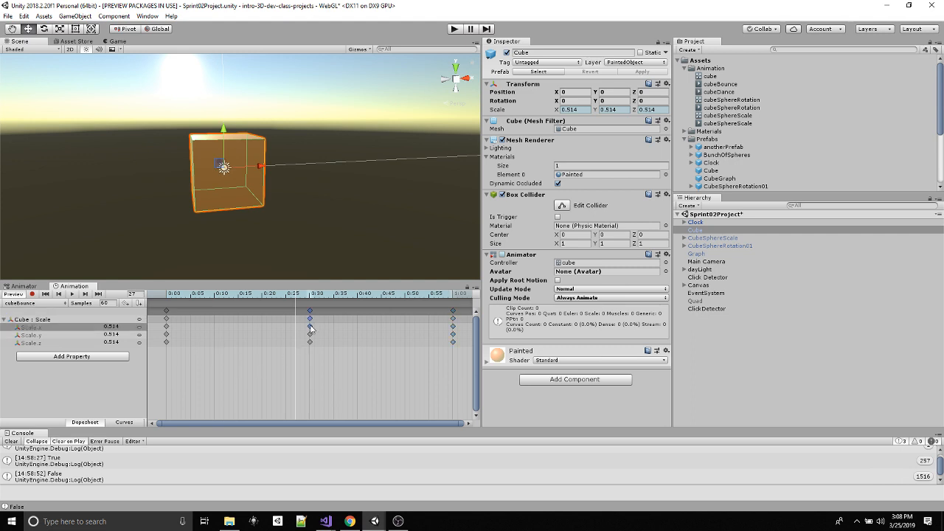
pyautogui.moveTo(310, 328); pyautogui.dragTo(214, 326)
pyautogui.click(110, 327)
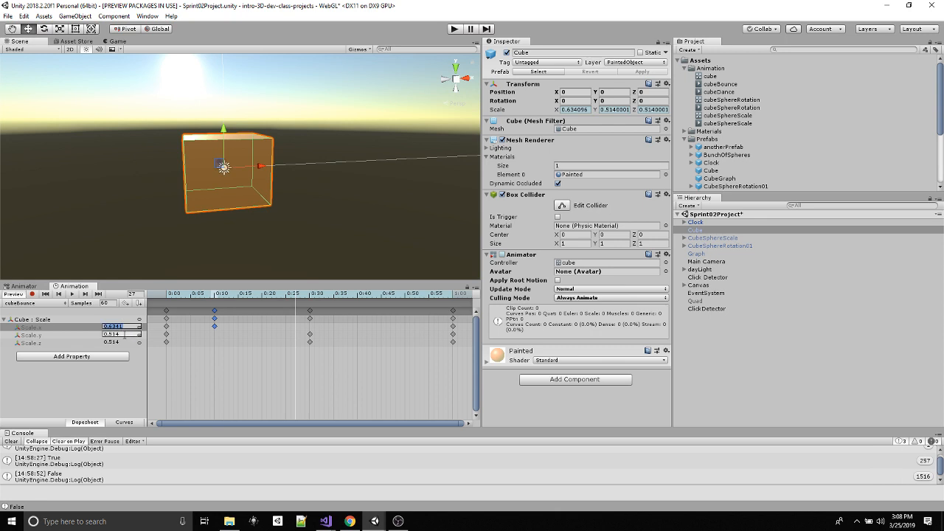
pyautogui.write('2')
# - Key Scale.x at 0.1 on frame 46 of the cubeBounce clip
pyautogui.moveTo(287, 301); pyautogui.dragTo(386, 301)
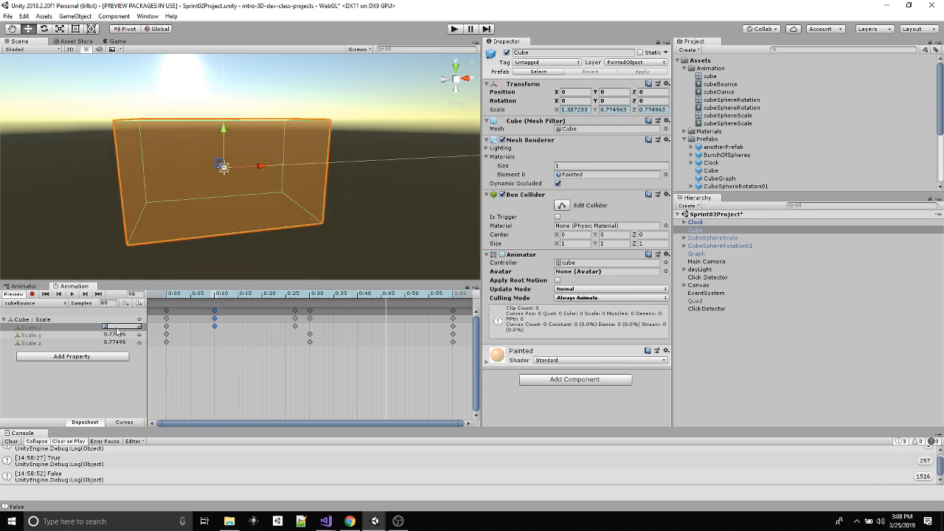
pyautogui.write('0.1')
pyautogui.press('Return')
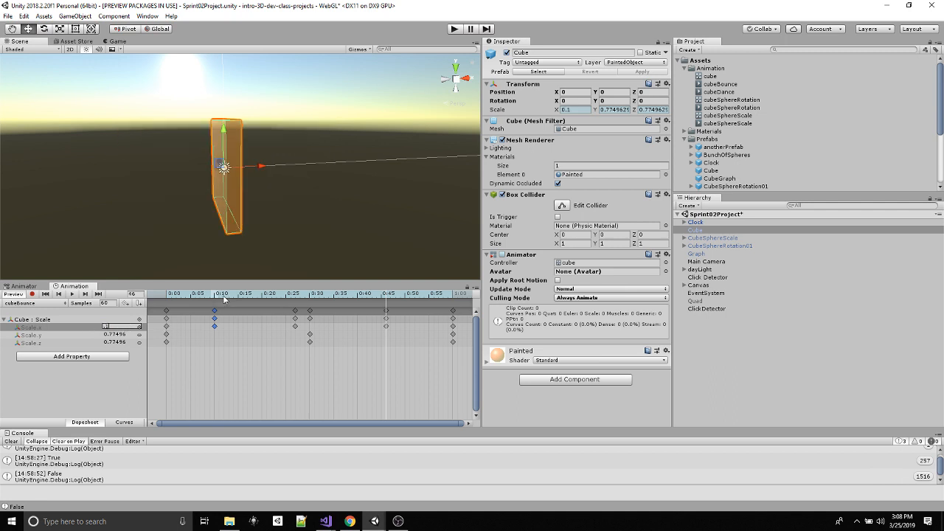
# - Key Scale.z at 0.2 on frame 16, and scrub the playhead to frame 40
pyautogui.click(249, 298)
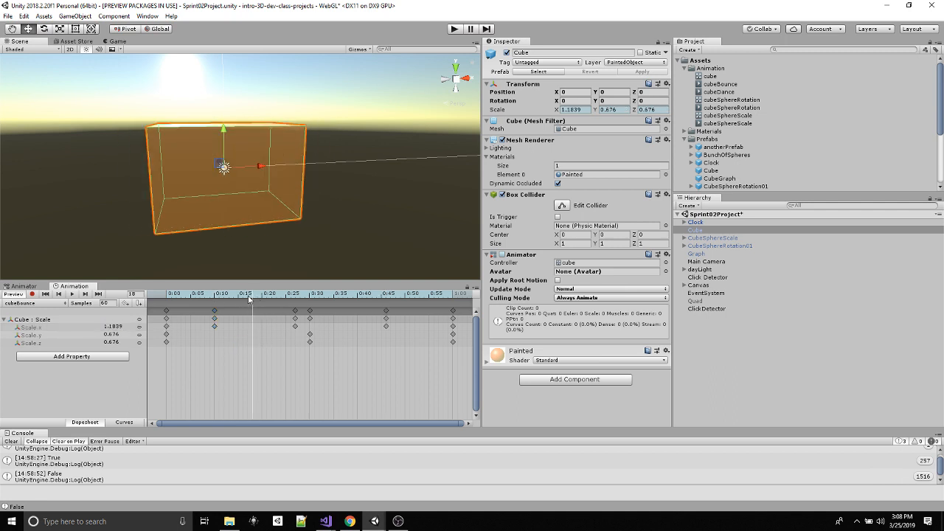
pyautogui.moveTo(248, 298); pyautogui.dragTo(244, 298)
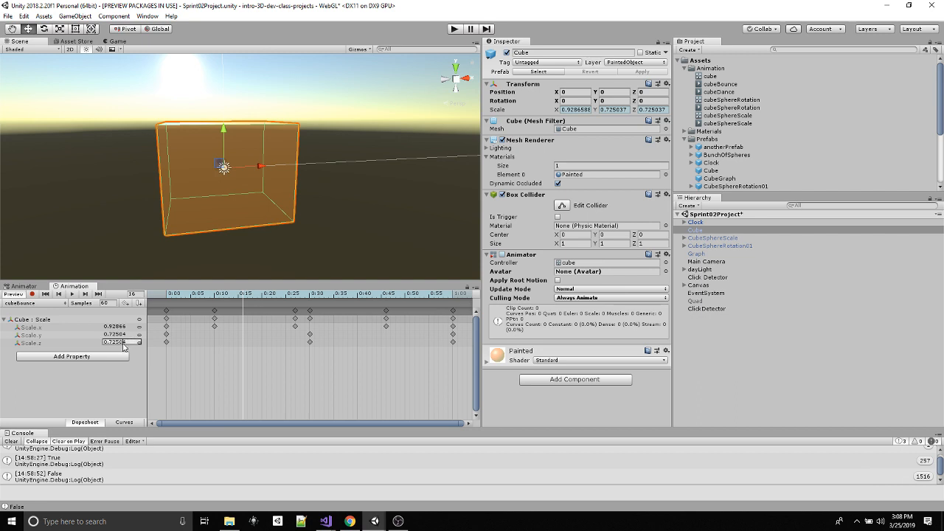
pyautogui.write('.2')
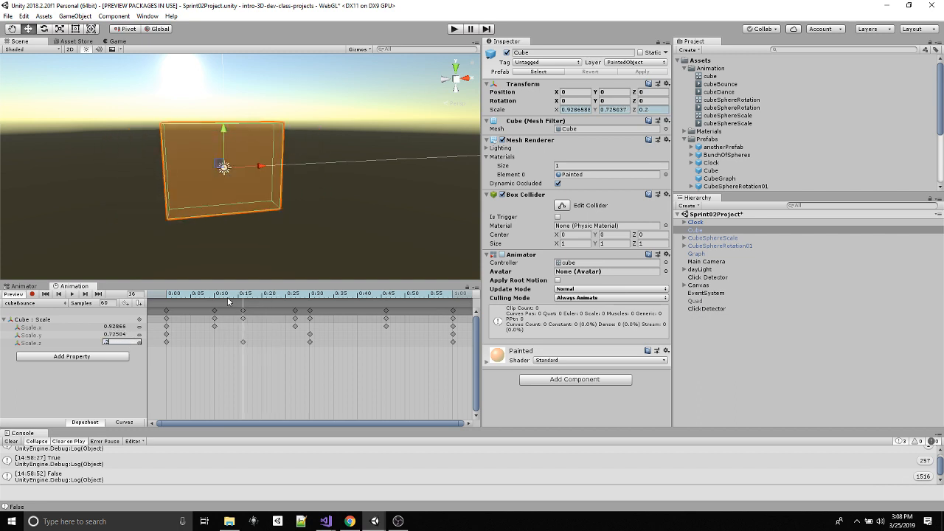
pyautogui.moveTo(227, 296); pyautogui.dragTo(359, 299)
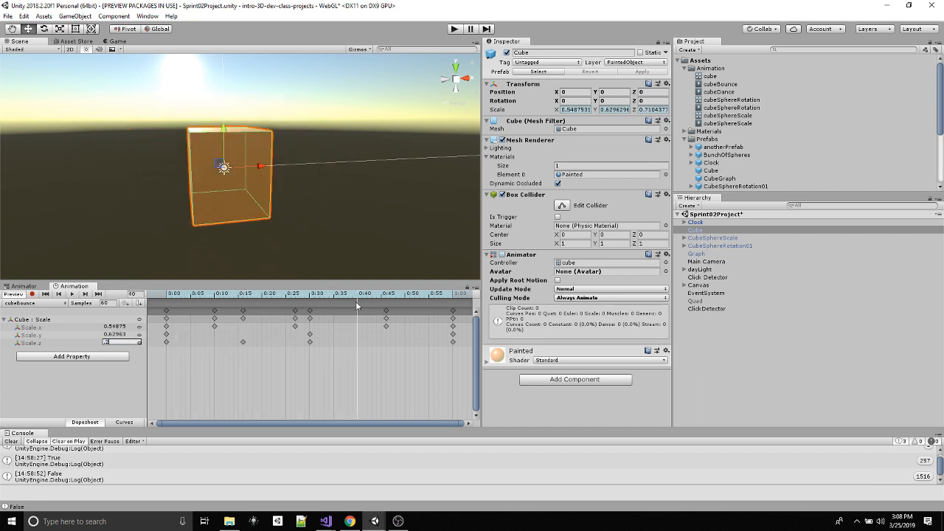
# - Key Scale.z at 1.5 on frame 40 and play the cubeBounce clip from frame 0
pyautogui.write('1.5')
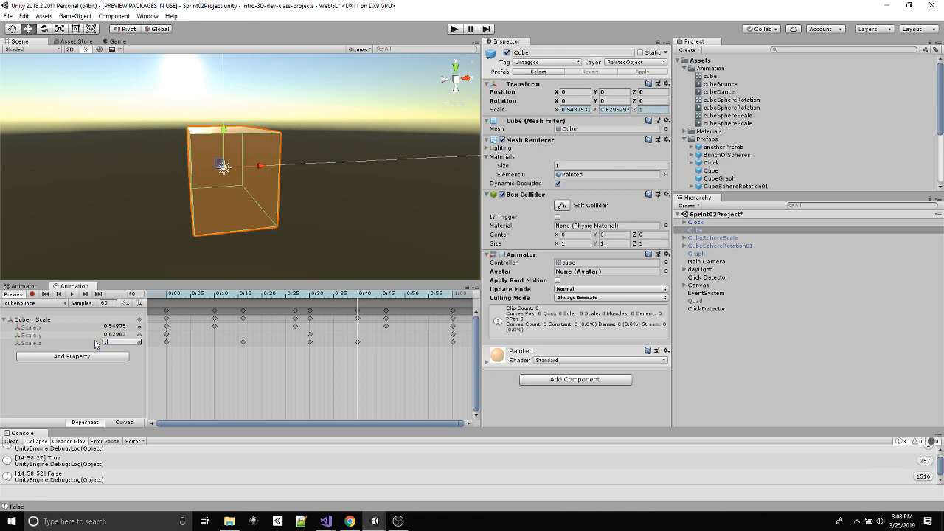
pyautogui.click(165, 295)
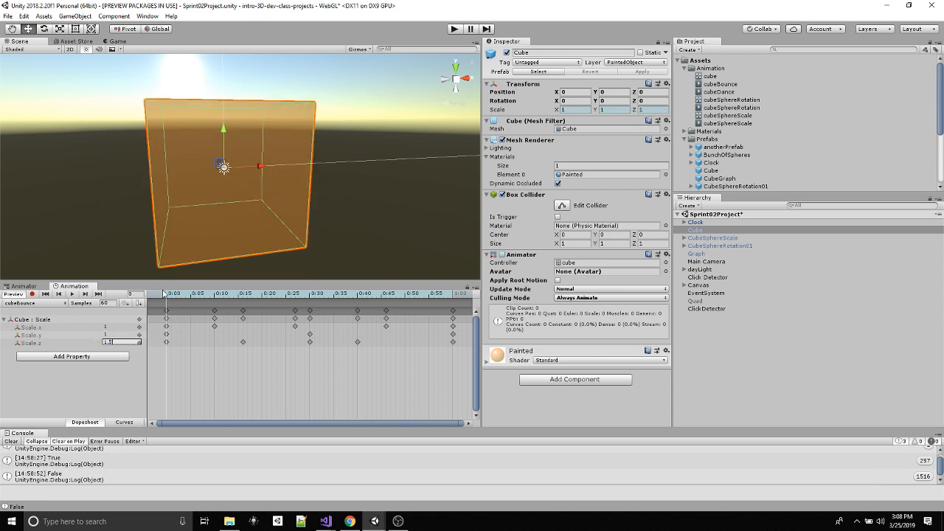
pyautogui.click(71, 294)
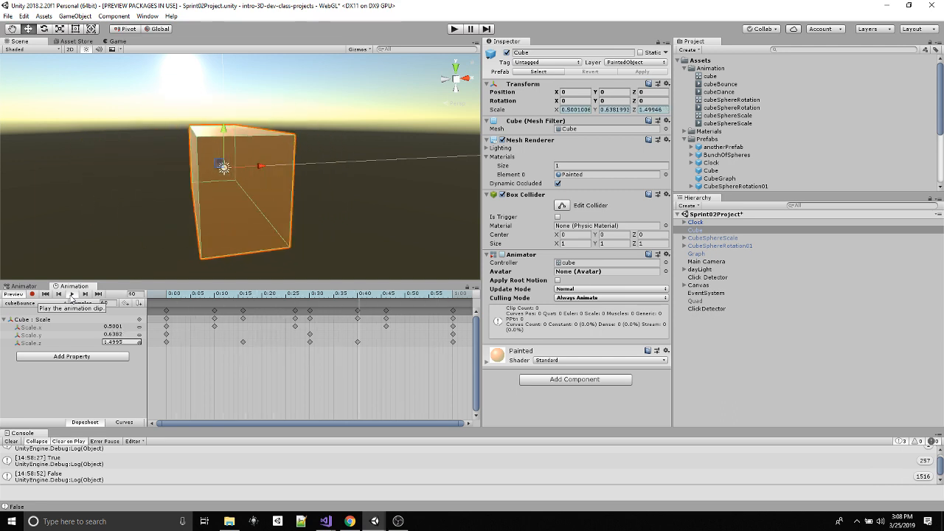
pyautogui.keyDown('alt'); pyautogui.moveTo(74, 257); pyautogui.dragTo(276, 238); pyautogui.keyUp('alt')
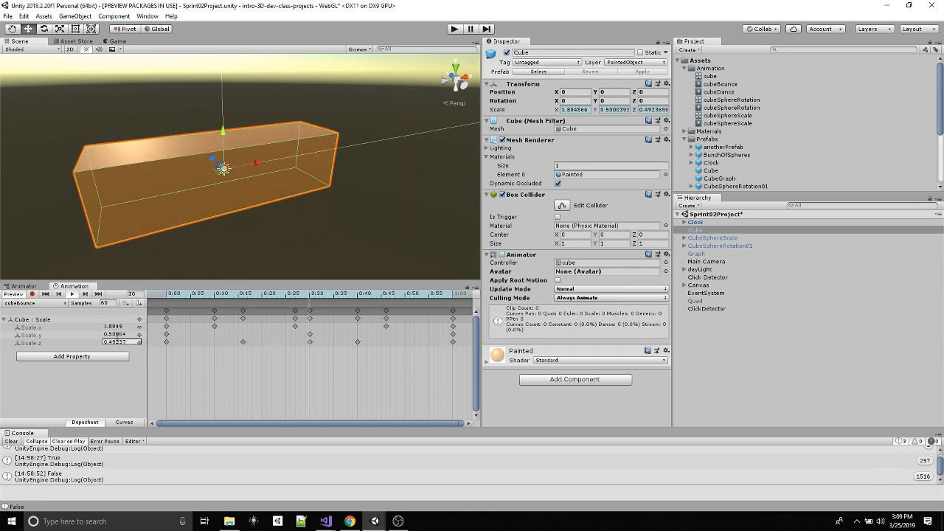
# - Examine how Scale.x, Scale.y and Scale.z change by scrubbing the cubeBounce timeline, and replay the clip
pyautogui.click(49, 328)
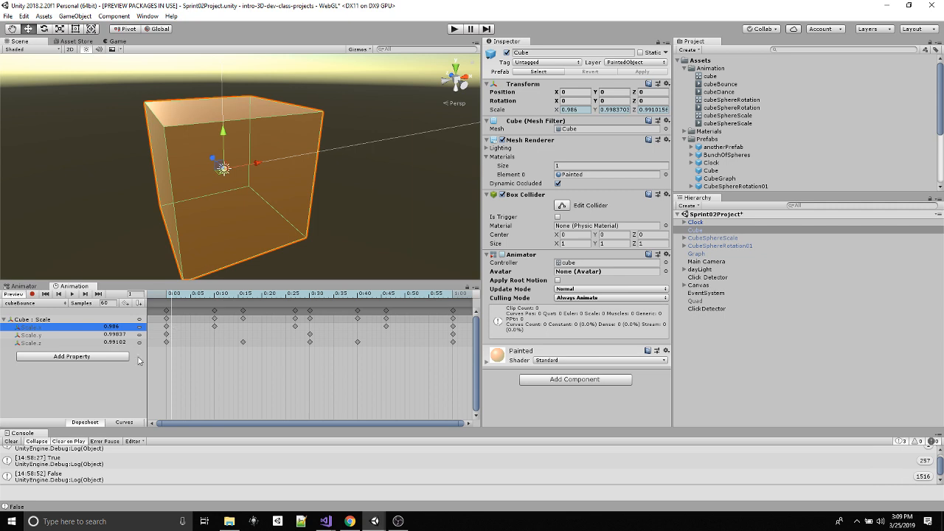
pyautogui.click(164, 295)
pyautogui.moveTo(164, 297); pyautogui.dragTo(456, 311)
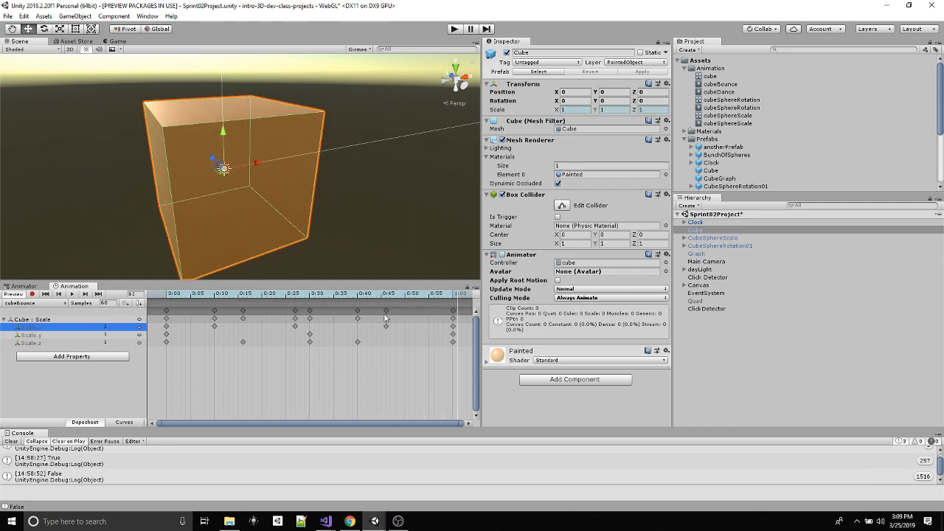
pyautogui.click(61, 337)
pyautogui.moveTo(209, 297); pyautogui.dragTo(331, 299)
pyautogui.click(100, 343)
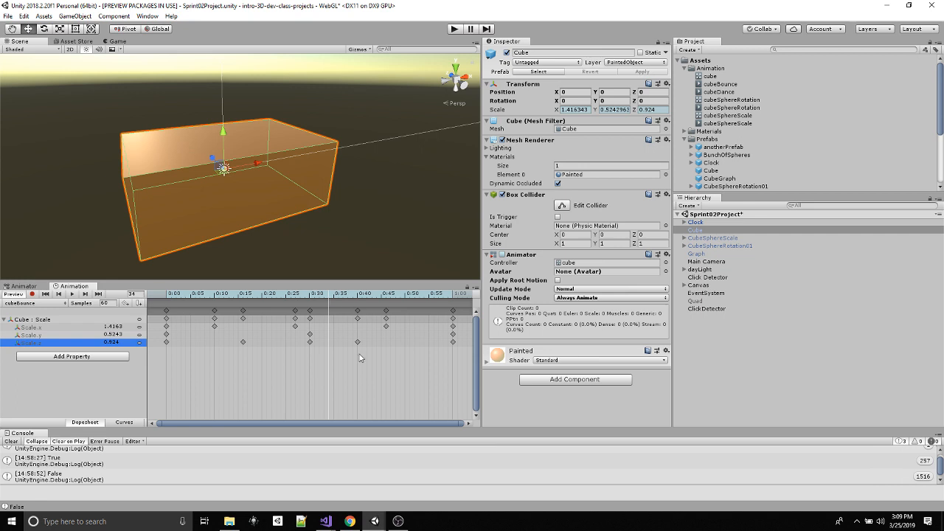
pyautogui.click(73, 294)
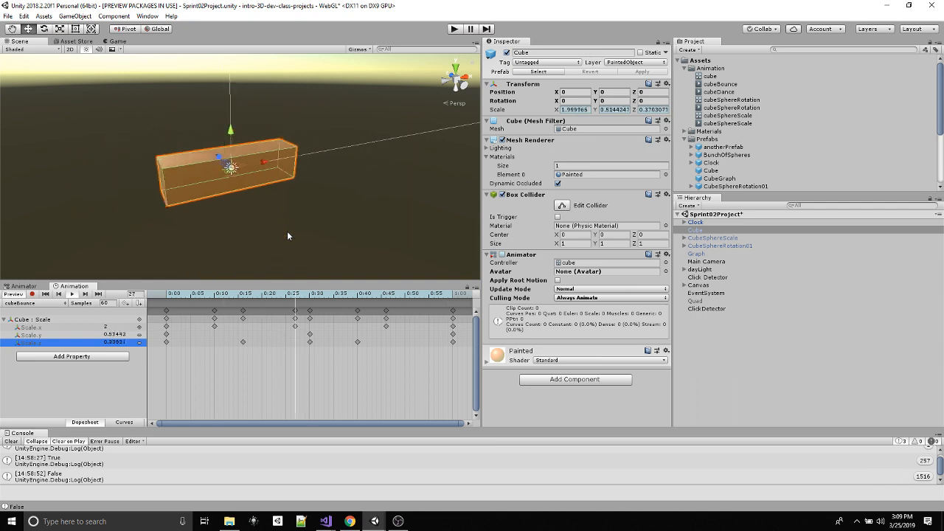
pyautogui.keyDown('alt'); pyautogui.moveTo(287, 231); pyautogui.dragTo(343, 201); pyautogui.keyUp('alt')
pyautogui.click(70, 294)
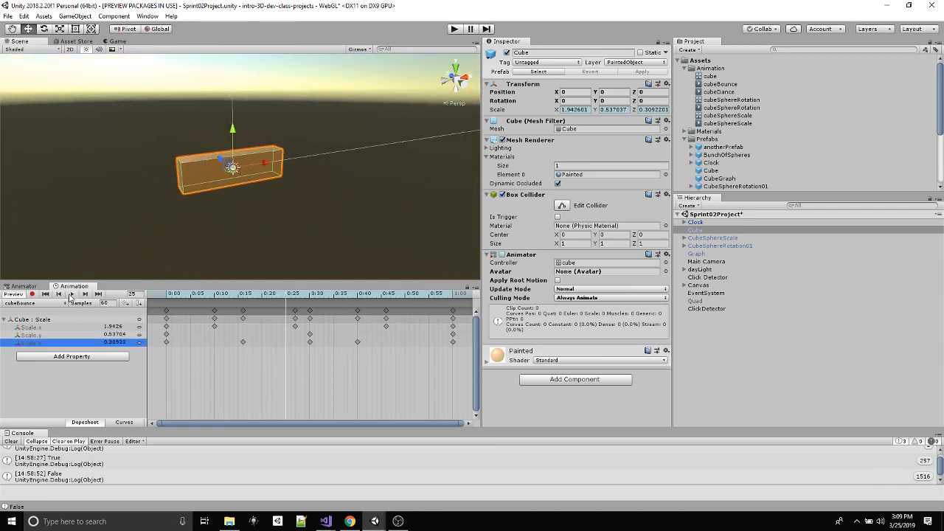
# - Add the Cube's Mesh Renderer Material._Color property to the cubeBounce clip and expand its colour channels
pyautogui.click(90, 357)
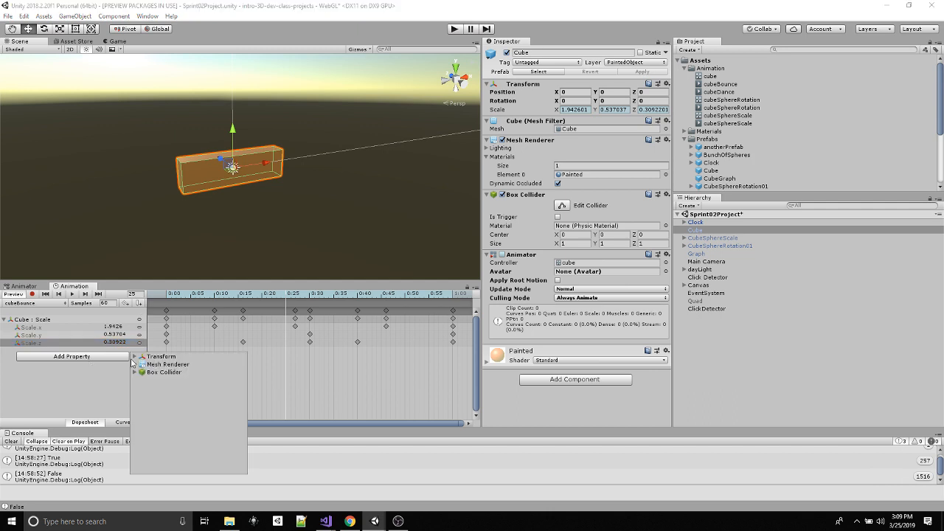
pyautogui.click(135, 364)
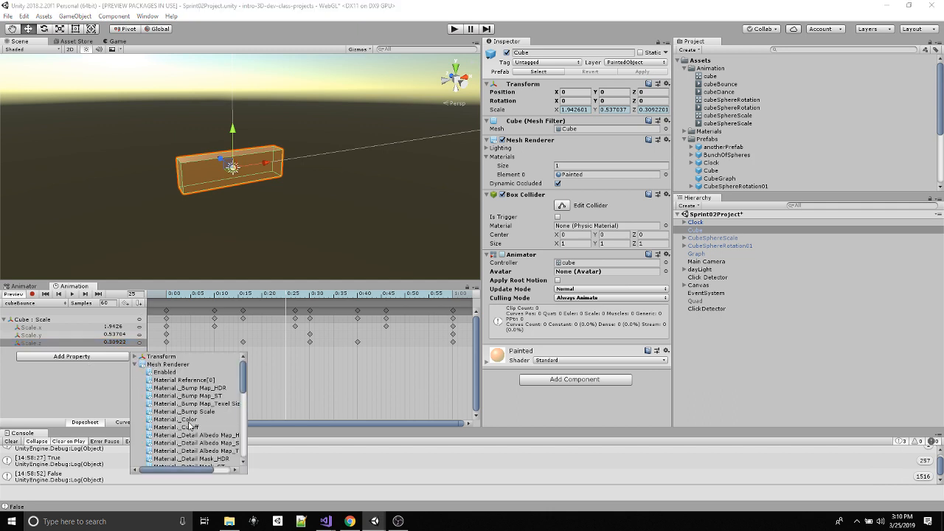
pyautogui.moveTo(196, 470); pyautogui.dragTo(233, 470)
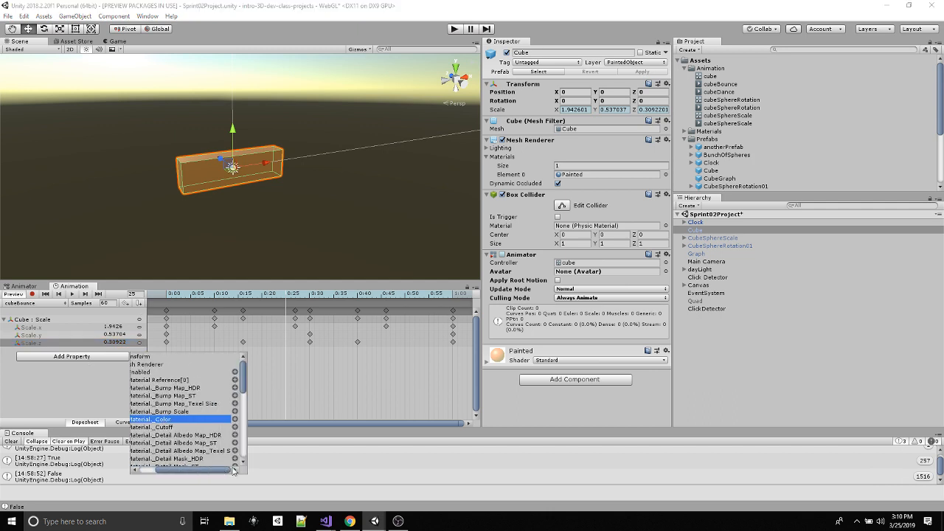
pyautogui.click(235, 419)
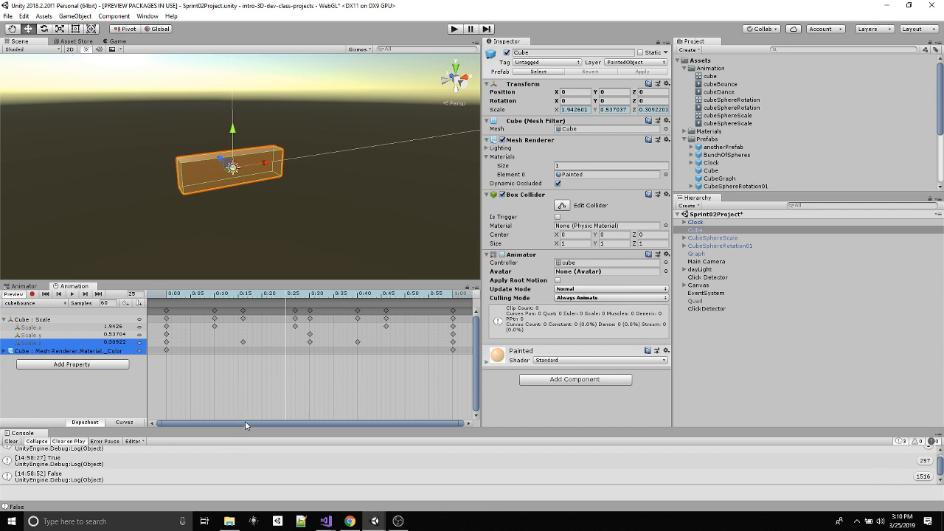
pyautogui.click(6, 351)
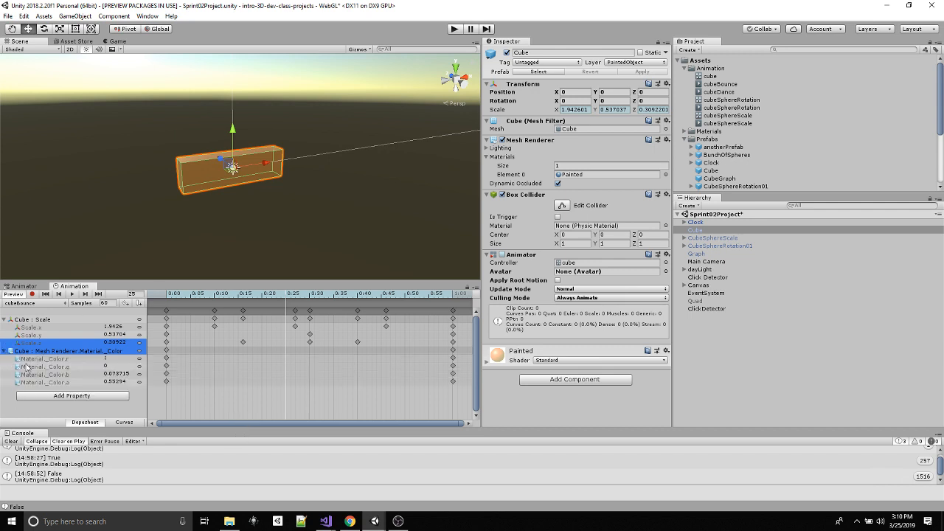
# - Key Material._Color.r at 0.2 on frame 12 and Material._Color.g at 1 on frame 22
pyautogui.moveTo(208, 296); pyautogui.dragTo(225, 310)
pyautogui.click(115, 358)
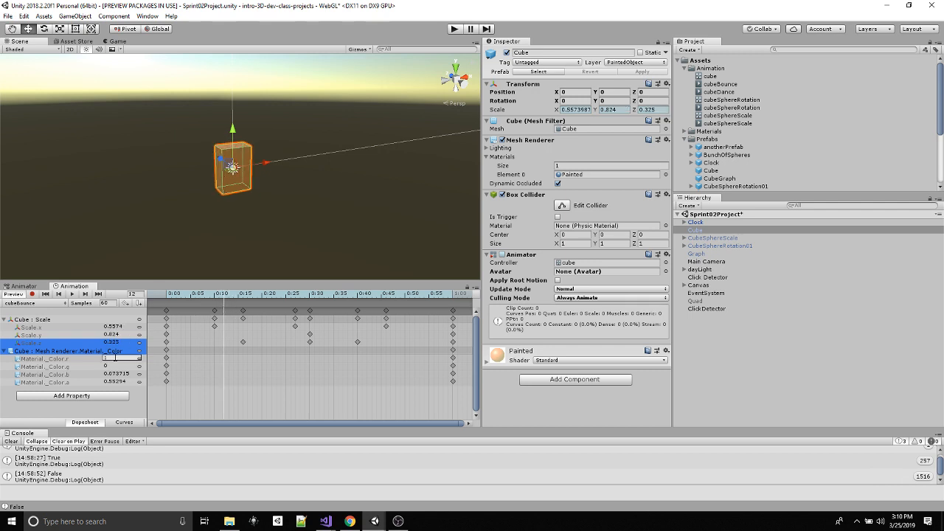
pyautogui.write('0')
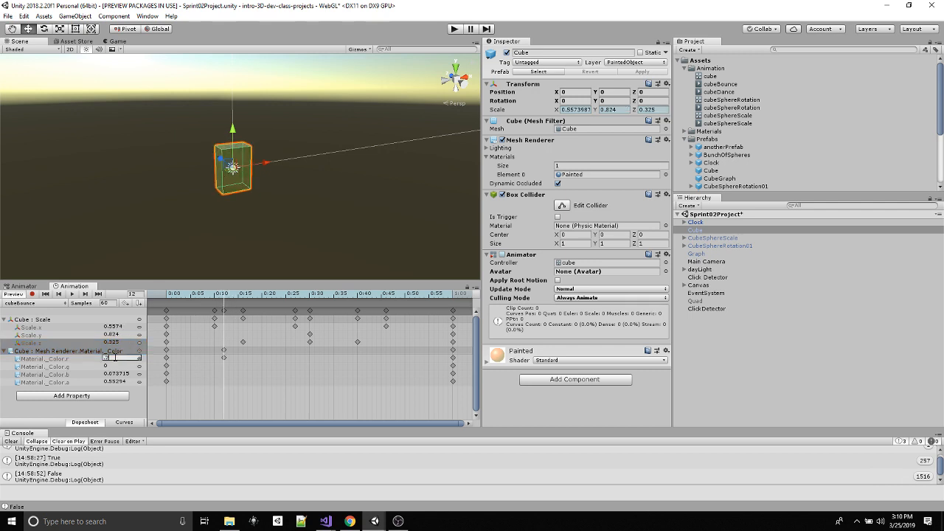
pyautogui.click(273, 297)
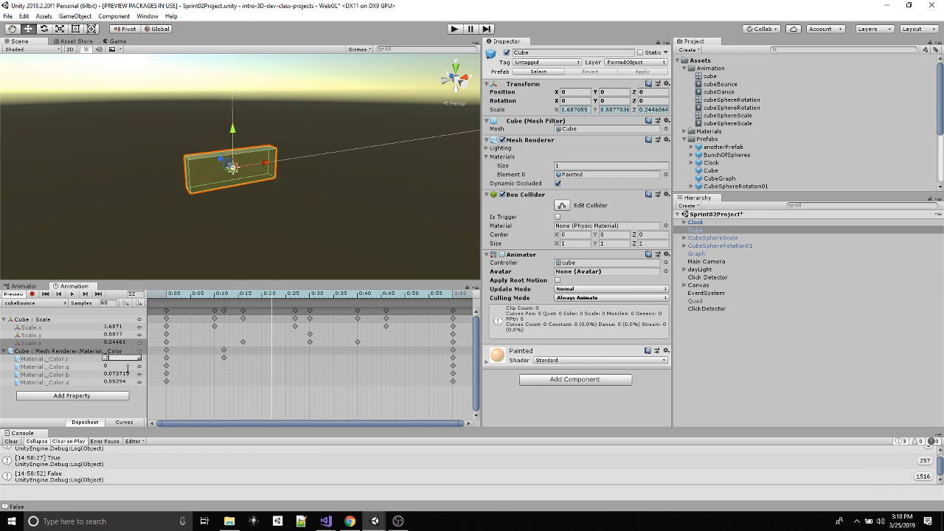
pyautogui.moveTo(123, 367); pyautogui.dragTo(98, 369)
pyautogui.write('1')
# - Key Material._Color.b at 1 on frame 36 of the cubeBounce clip
pyautogui.moveTo(273, 297); pyautogui.dragTo(341, 296)
pyautogui.moveTo(106, 373); pyautogui.dragTo(127, 375)
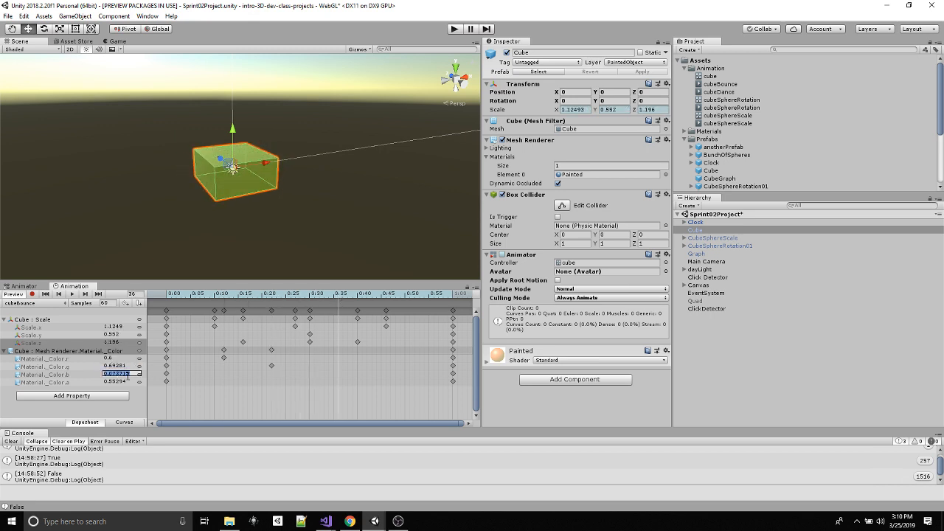
pyautogui.write('1')
# - Key the colour's alpha channel, Material._Color.a, at 1 on frame 32 of the cubeBounce clip
pyautogui.moveTo(255, 298); pyautogui.dragTo(171, 337)
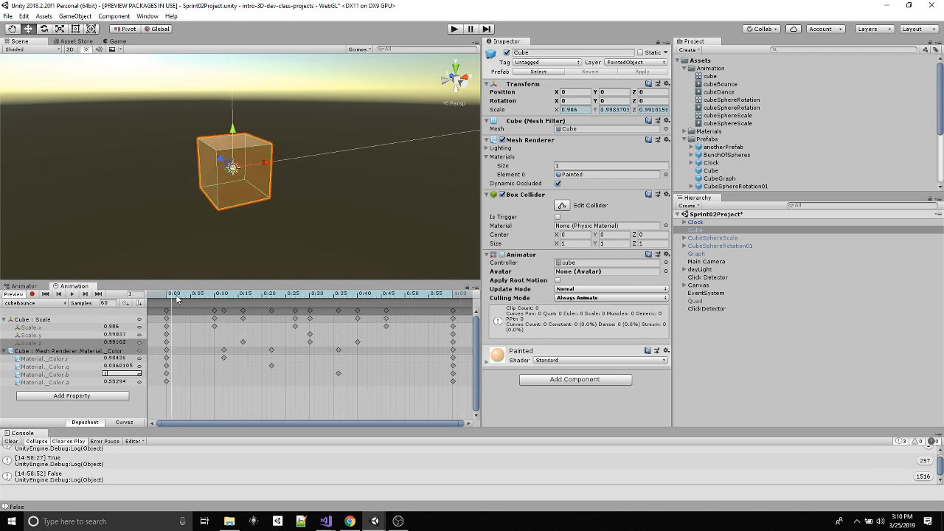
pyautogui.moveTo(176, 296); pyautogui.dragTo(147, 358)
pyautogui.click(114, 381)
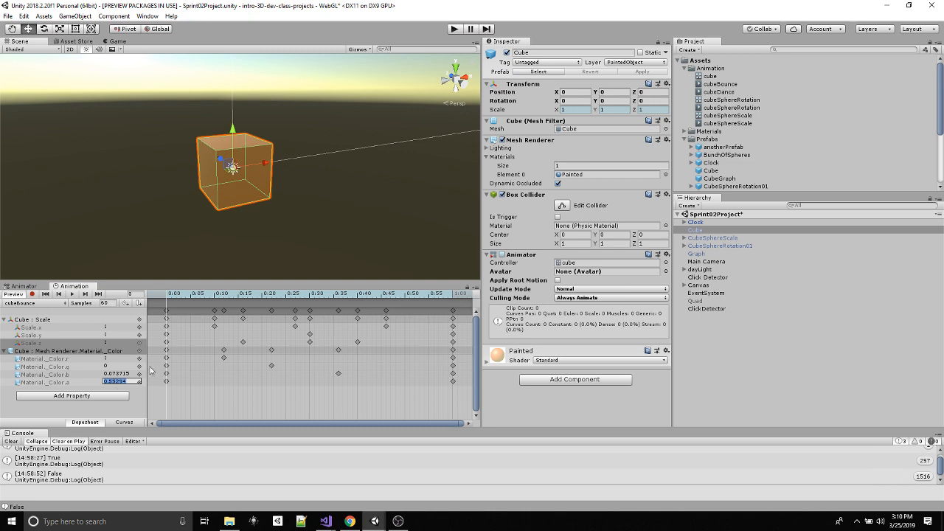
pyautogui.moveTo(294, 300); pyautogui.dragTo(318, 298)
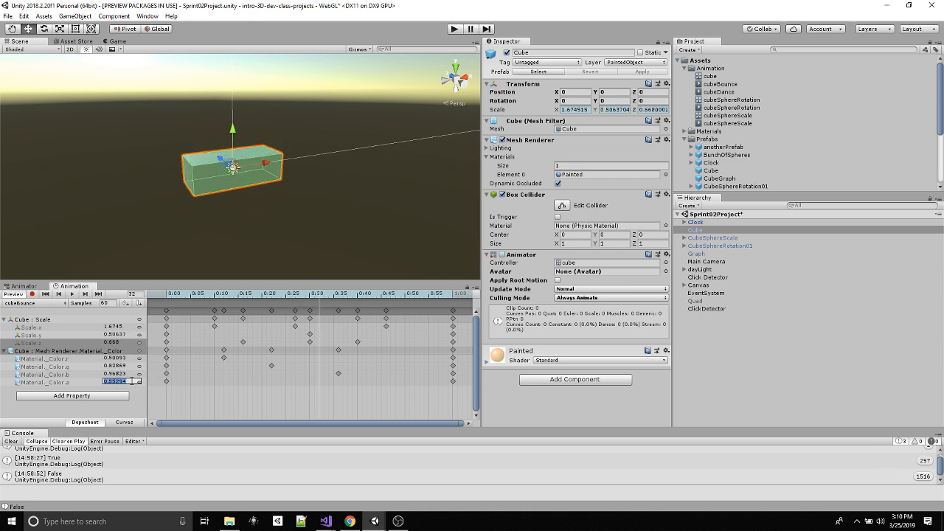
pyautogui.write('1')
pyautogui.press('Return')
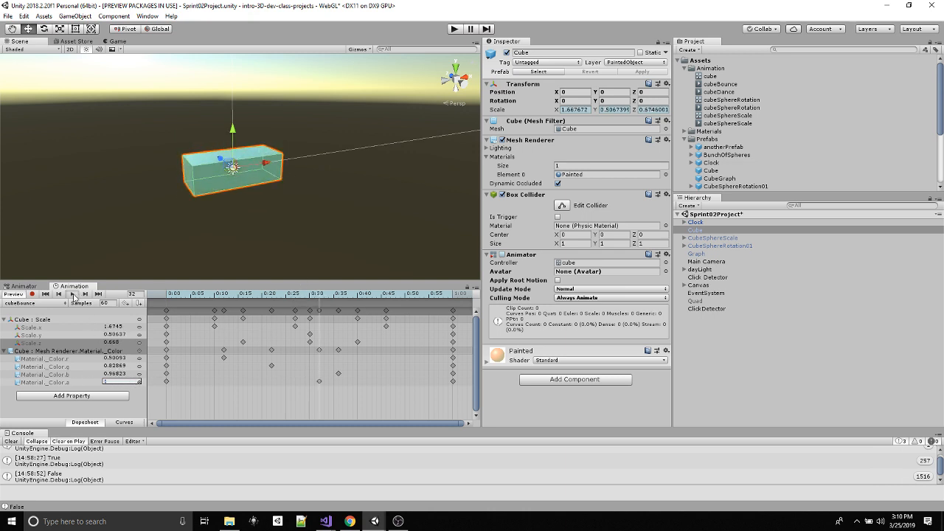
# - Play the cubeBounce clip to check the combined scale and colour animation, and turn off the animation preview
pyautogui.click(72, 293)
pyautogui.click(18, 294)
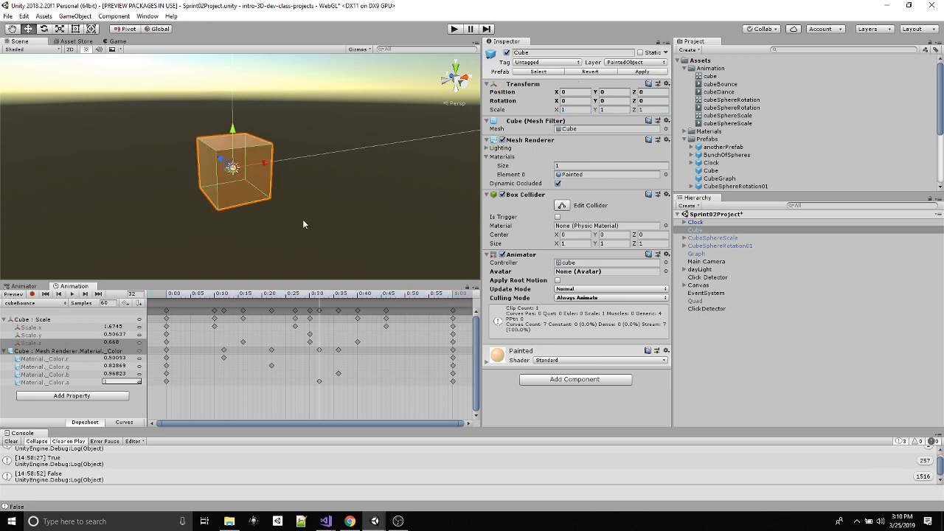
pyautogui.click(106, 413)
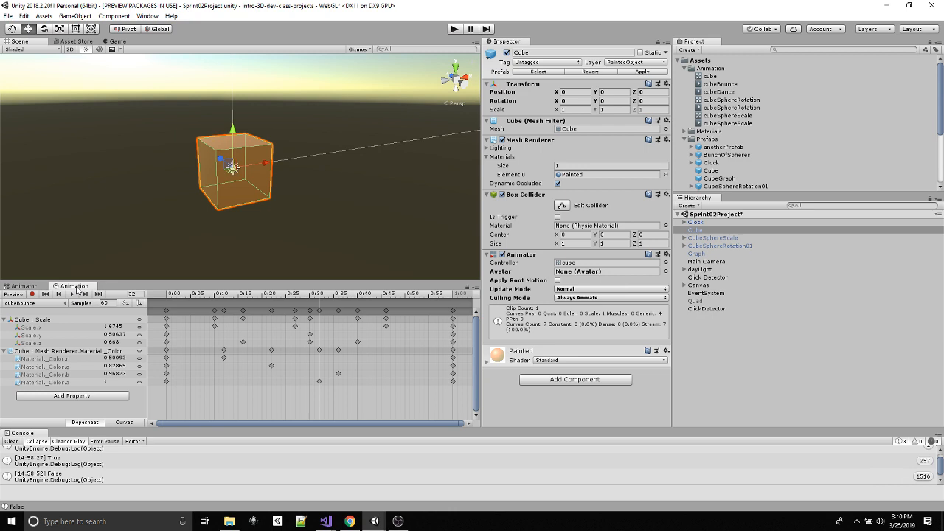
# - Open the cube controller's state graph, rearrange the cubeBounce and Entry nodes, and select the transition between them
pyautogui.click(23, 286)
pyautogui.moveTo(368, 323); pyautogui.dragTo(421, 340)
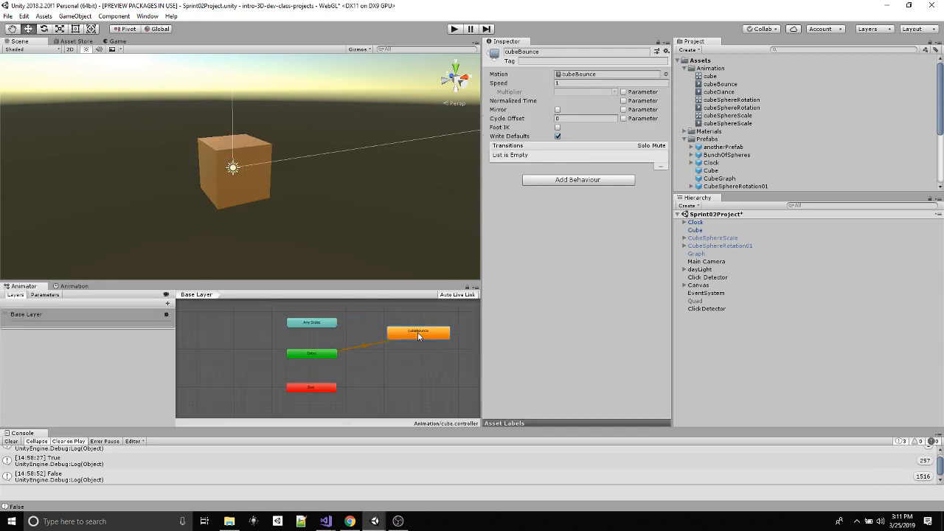
pyautogui.moveTo(319, 353); pyautogui.dragTo(280, 365)
pyautogui.moveTo(431, 336)
pyautogui.mouseDown()
pyautogui.moveTo(376, 348)
pyautogui.moveTo(416, 333)
pyautogui.mouseUp()
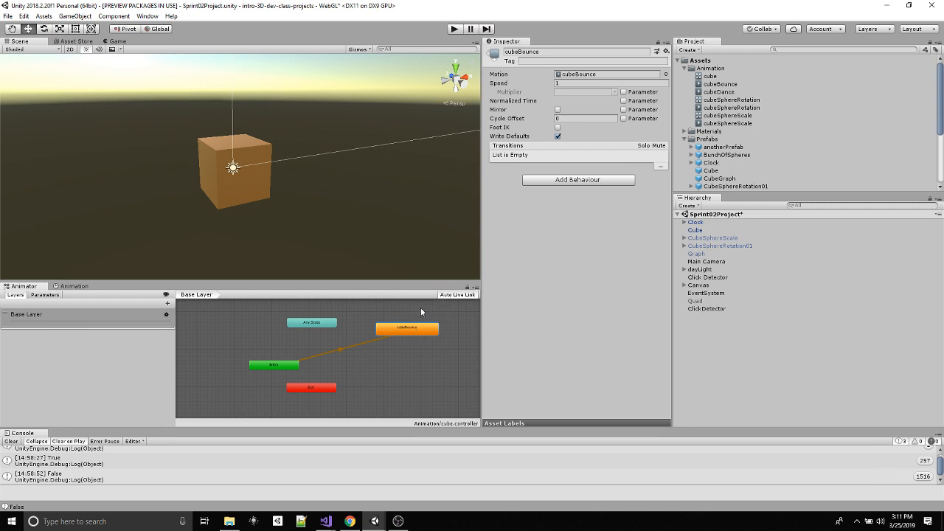
pyautogui.moveTo(410, 332)
pyautogui.mouseDown()
pyautogui.moveTo(407, 350)
pyautogui.moveTo(421, 328)
pyautogui.moveTo(411, 350)
pyautogui.moveTo(407, 335)
pyautogui.mouseUp()
pyautogui.click(336, 350)
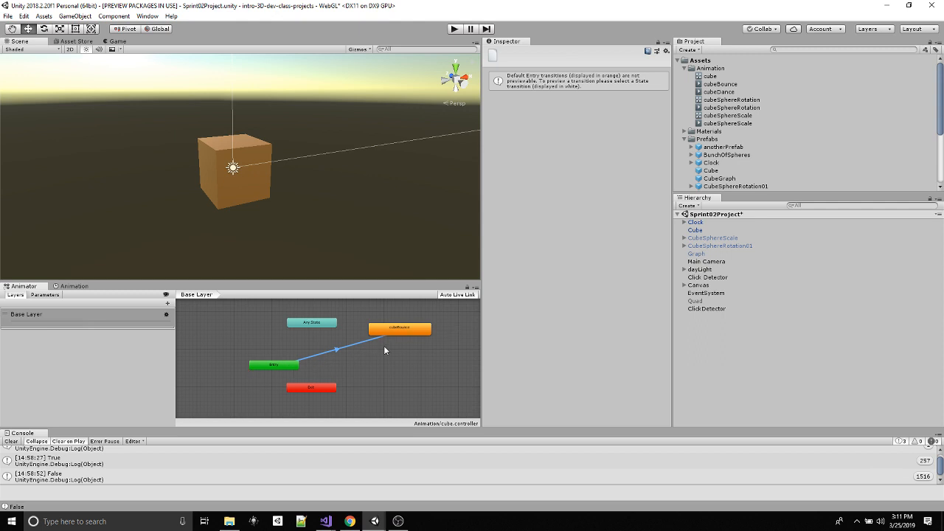
# - Run the scene to watch the Cube's bounce animation, inspect the cubeBounce state, and stop the scene
pyautogui.click(455, 29)
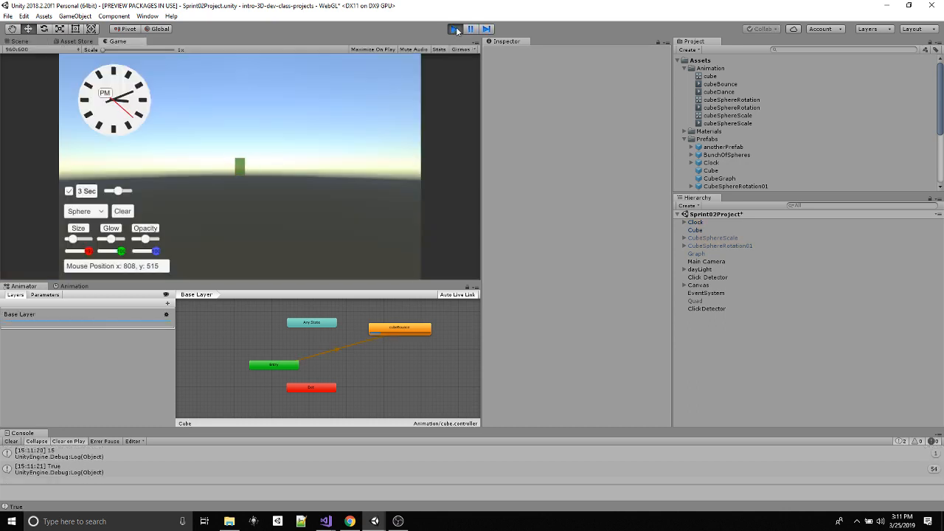
pyautogui.click(413, 328)
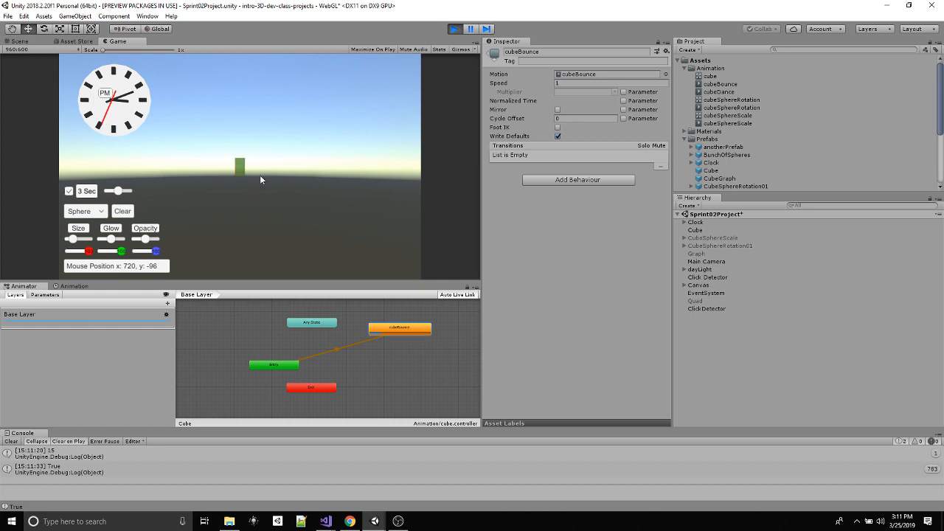
pyautogui.click(455, 29)
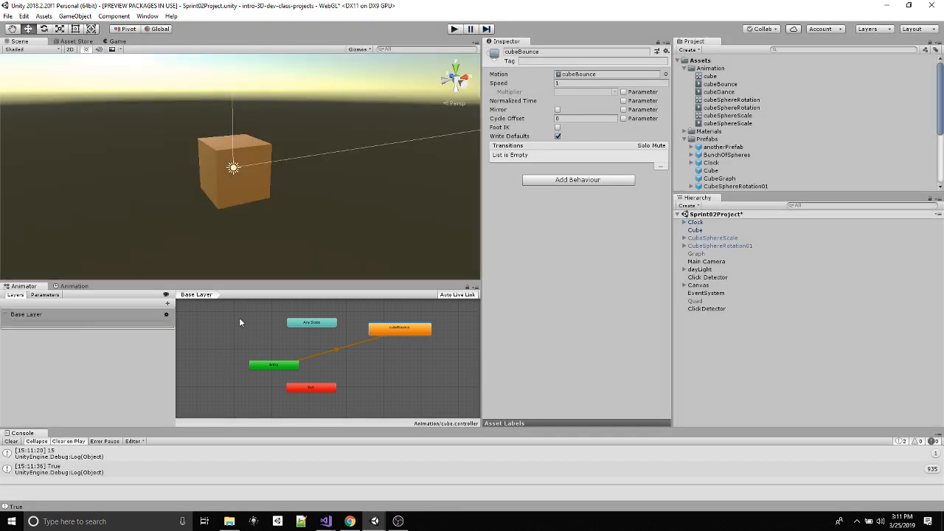
# - Apply the Cube instance's changes to its prefab and check the Cube prefab's Animator component
pyautogui.click(697, 230)
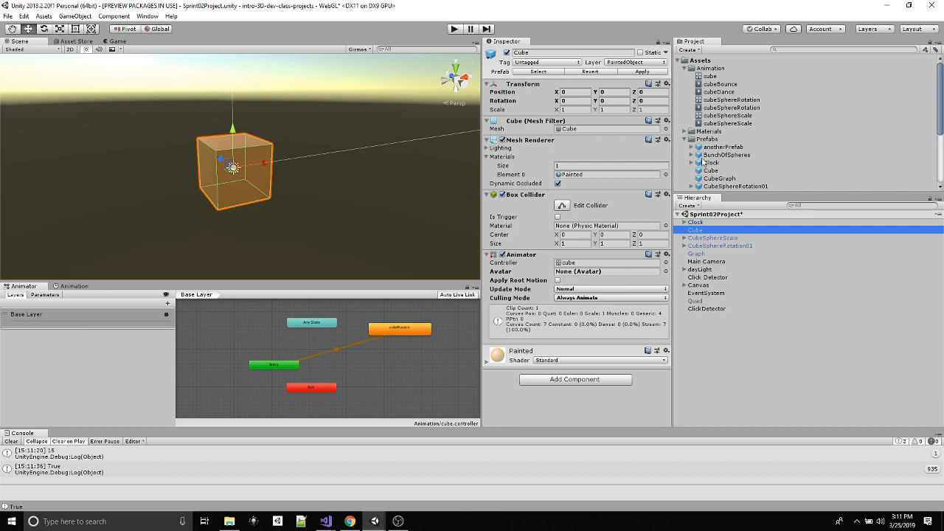
pyautogui.click(640, 72)
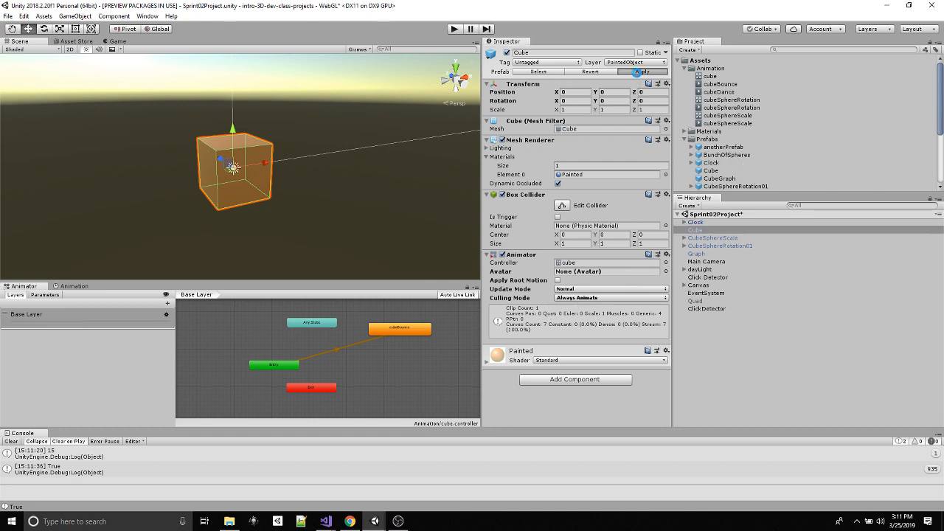
pyautogui.click(710, 170)
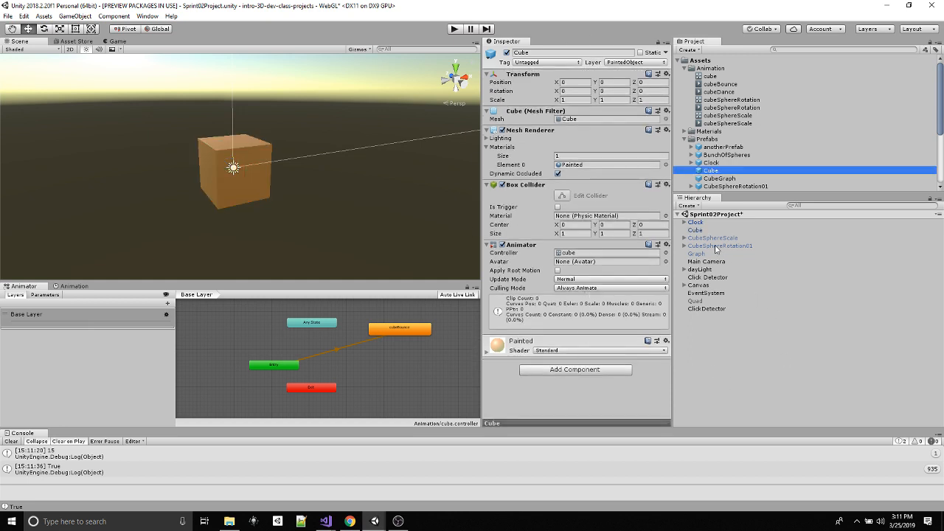
# - Deactivate the Cube instance in the scene
pyautogui.click(697, 231)
pyautogui.click(502, 52)
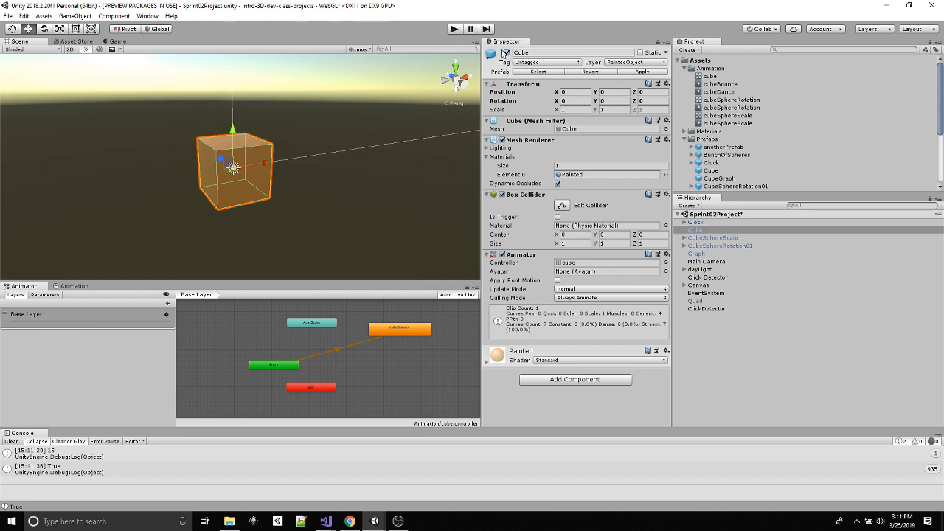
pyautogui.click(506, 53)
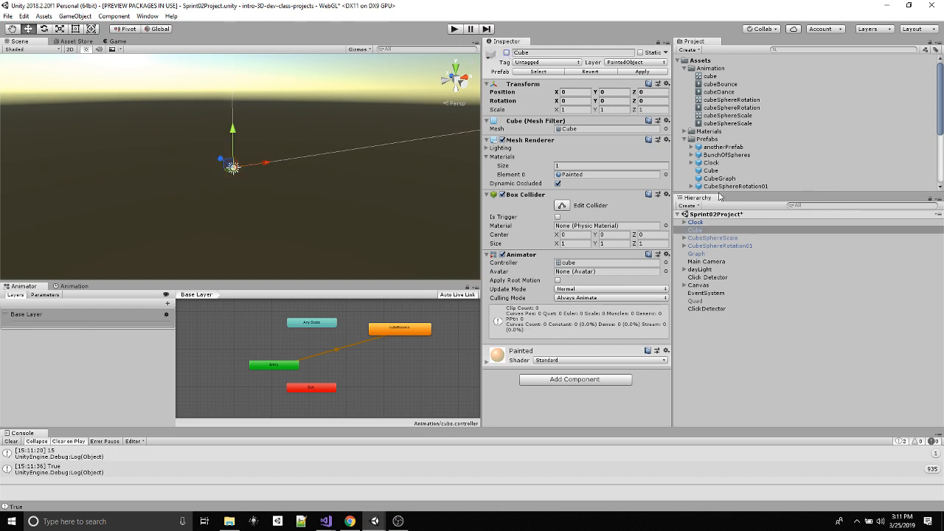
# - Assign the Cube prefab as Painted Object 00 on the Click Detector's Click Position Manager script, and run the scene
pyautogui.click(713, 278)
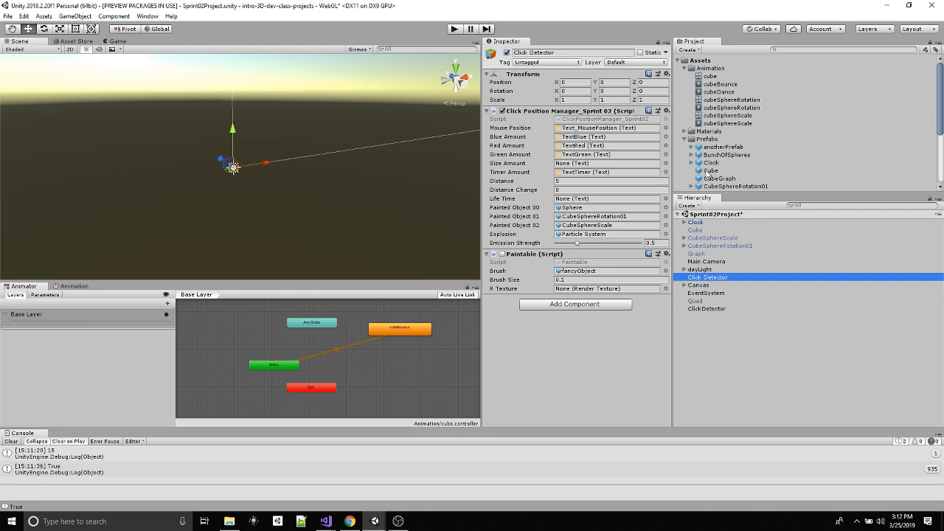
pyautogui.moveTo(717, 171); pyautogui.dragTo(578, 209)
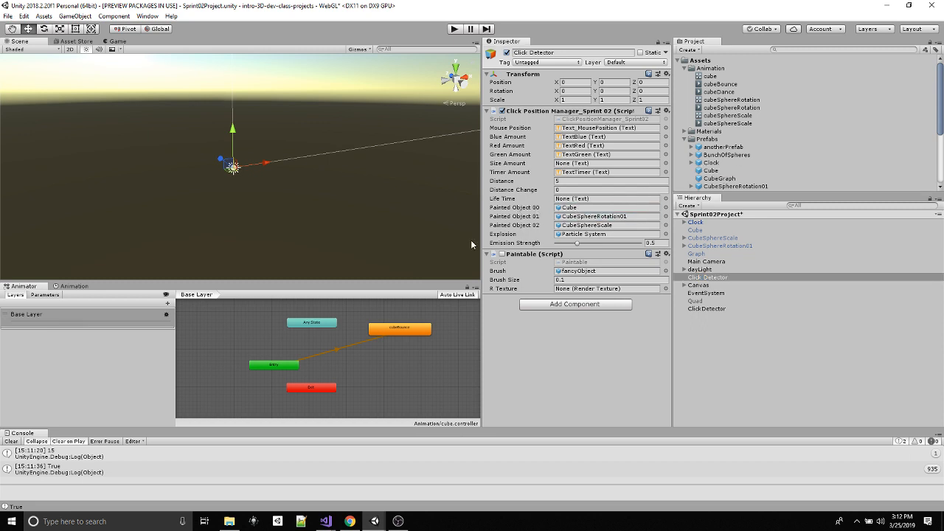
pyautogui.click(451, 31)
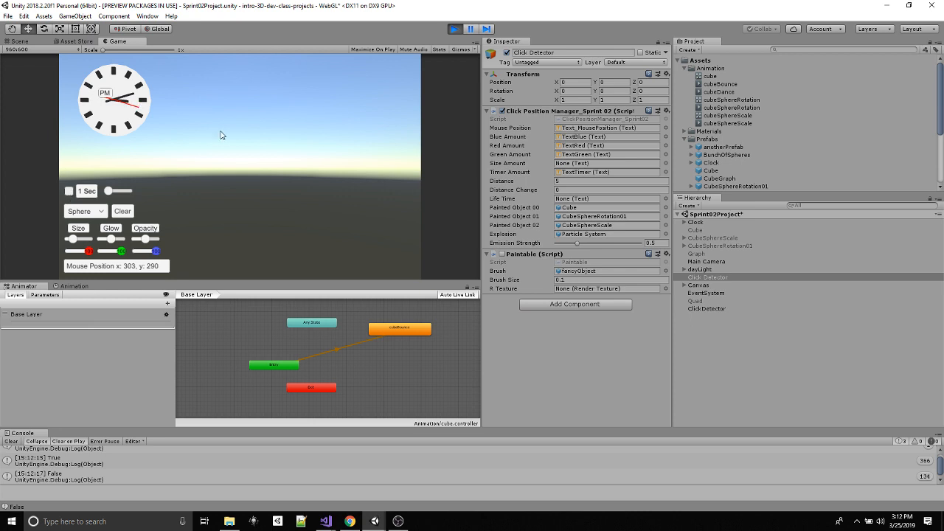
# - Test painting a trail of cubes in the running scene, try the brush sliders, and clear the painted objects
pyautogui.moveTo(222, 154); pyautogui.dragTo(375, 163)
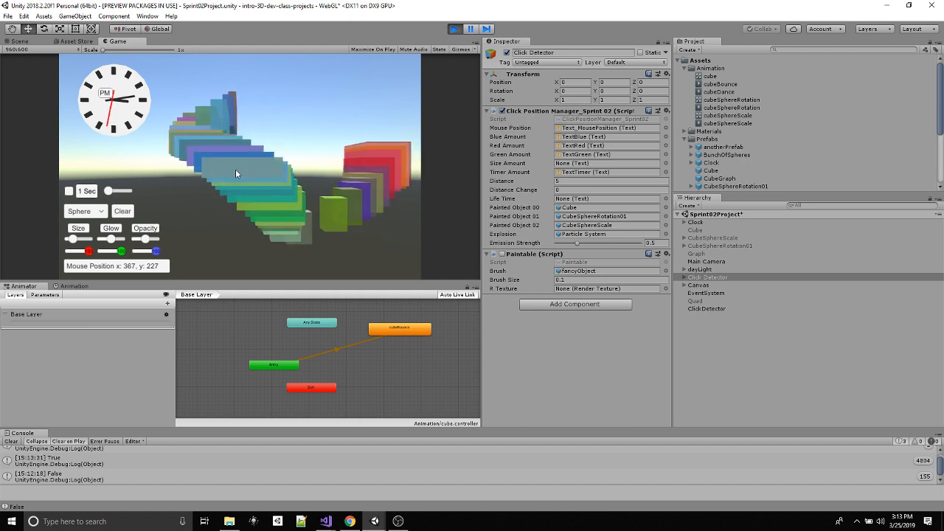
pyautogui.moveTo(83, 244); pyautogui.dragTo(89, 241)
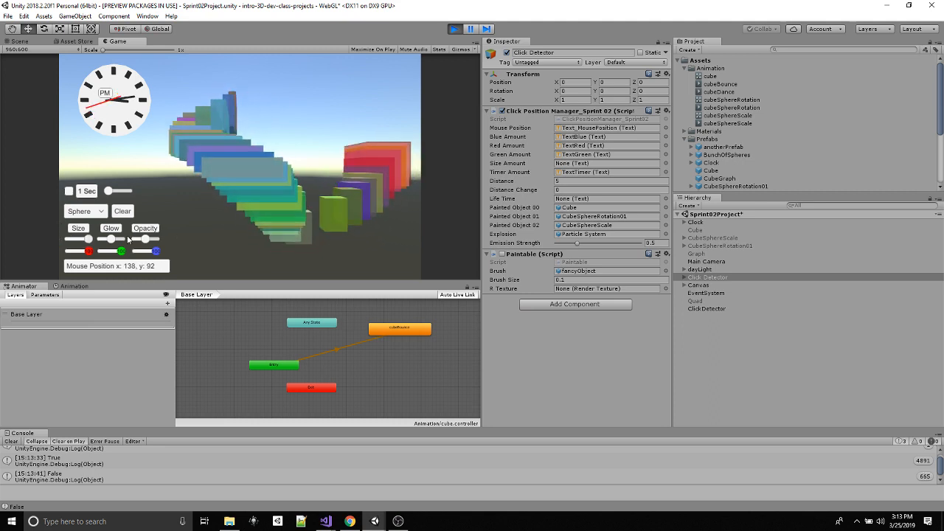
pyautogui.moveTo(100, 238); pyautogui.dragTo(127, 242)
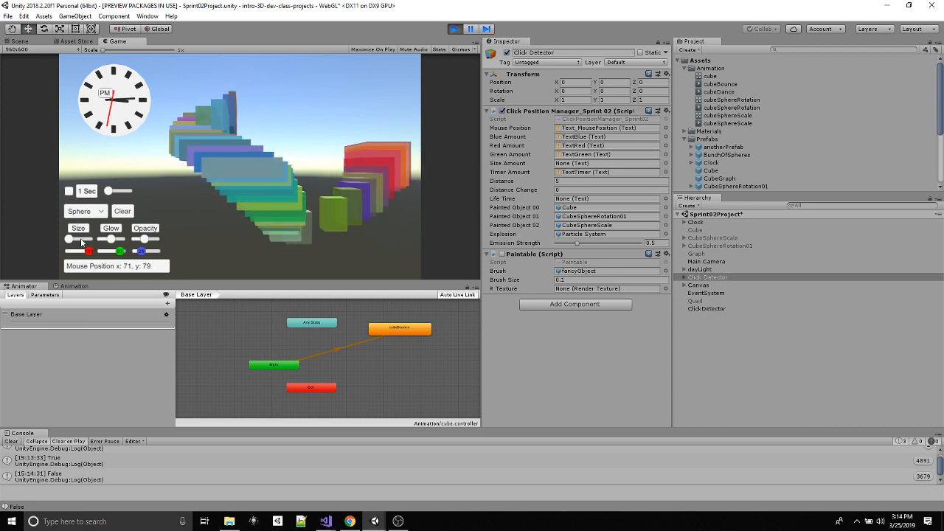
pyautogui.moveTo(81, 241); pyautogui.dragTo(73, 242)
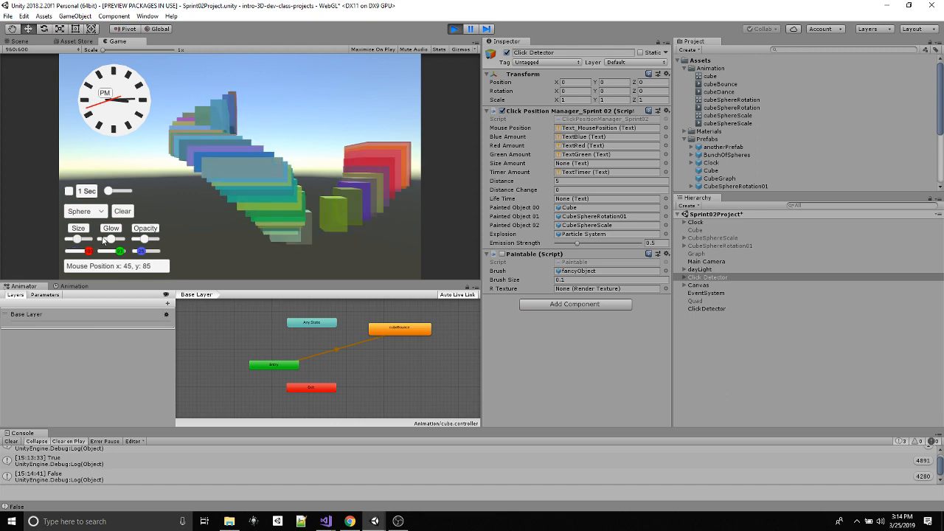
pyautogui.moveTo(77, 240); pyautogui.dragTo(80, 247)
pyautogui.click(122, 212)
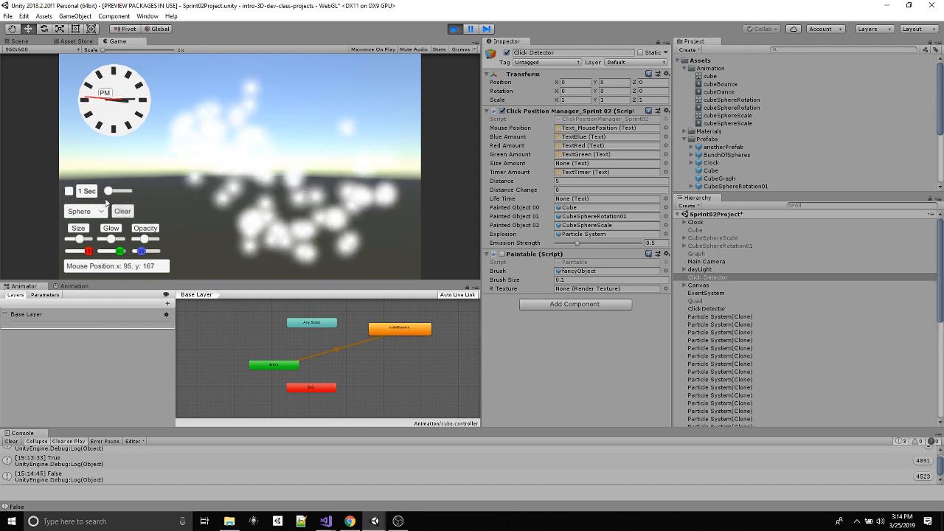
# - Test painting with the CubeRot shape in the running scene, adjust the painted objects' Size, and clear them
pyautogui.click(87, 212)
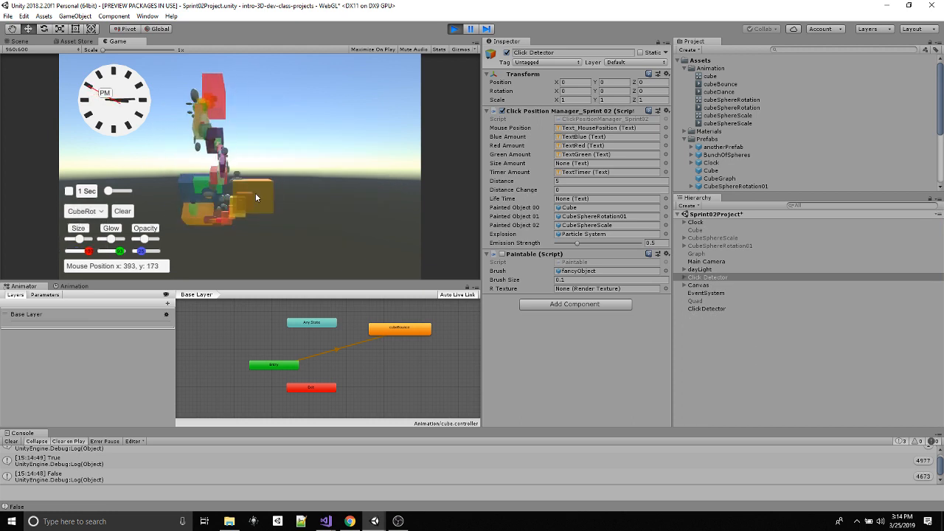
pyautogui.moveTo(256, 194); pyautogui.dragTo(399, 206)
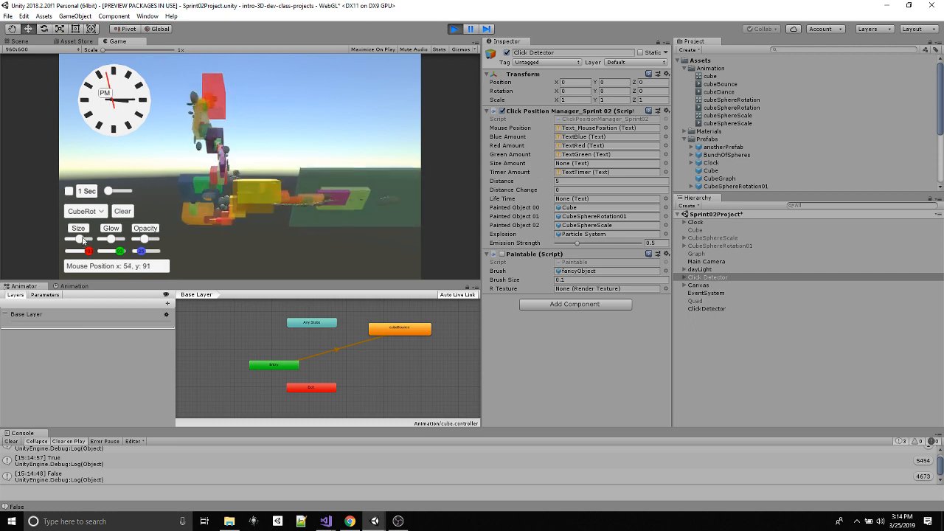
pyautogui.moveTo(83, 240)
pyautogui.mouseDown()
pyautogui.moveTo(90, 249)
pyautogui.moveTo(80, 244)
pyautogui.mouseUp()
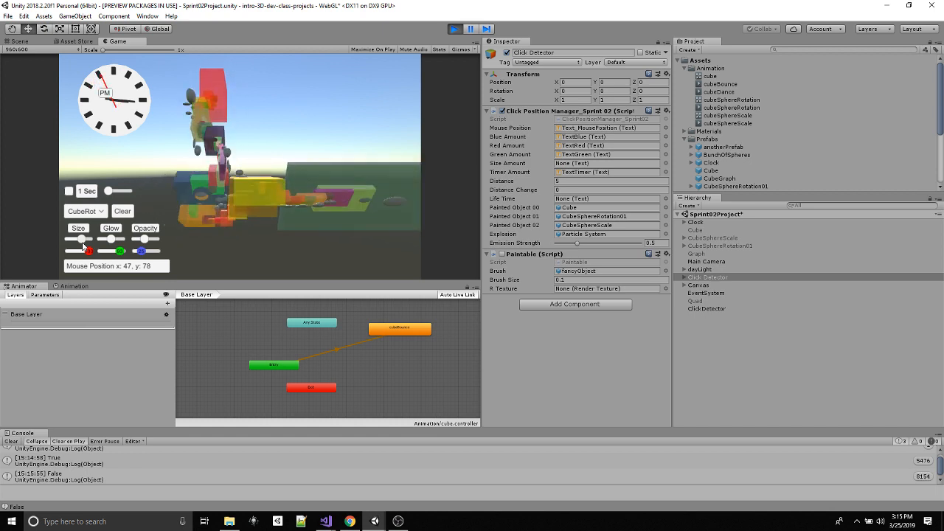
pyautogui.click(130, 216)
# - Test painting a trail with the Sphere option, reduce the Size, and stop play mode
pyautogui.click(89, 210)
pyautogui.click(87, 224)
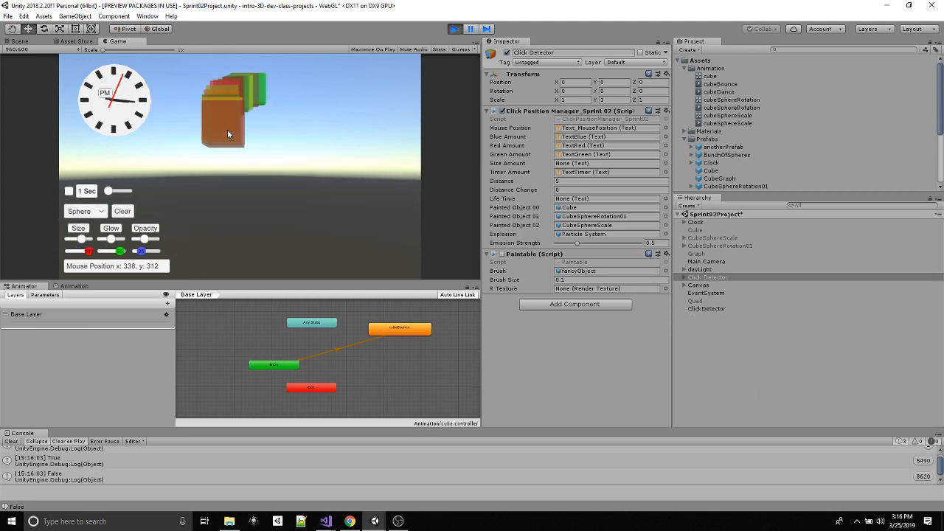
pyautogui.moveTo(219, 198); pyautogui.dragTo(248, 240)
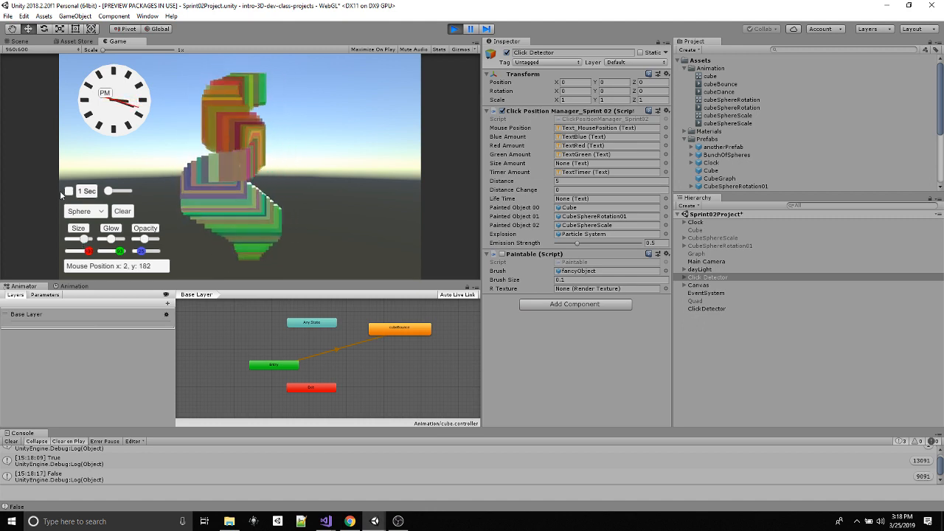
pyautogui.moveTo(83, 241); pyautogui.dragTo(64, 240)
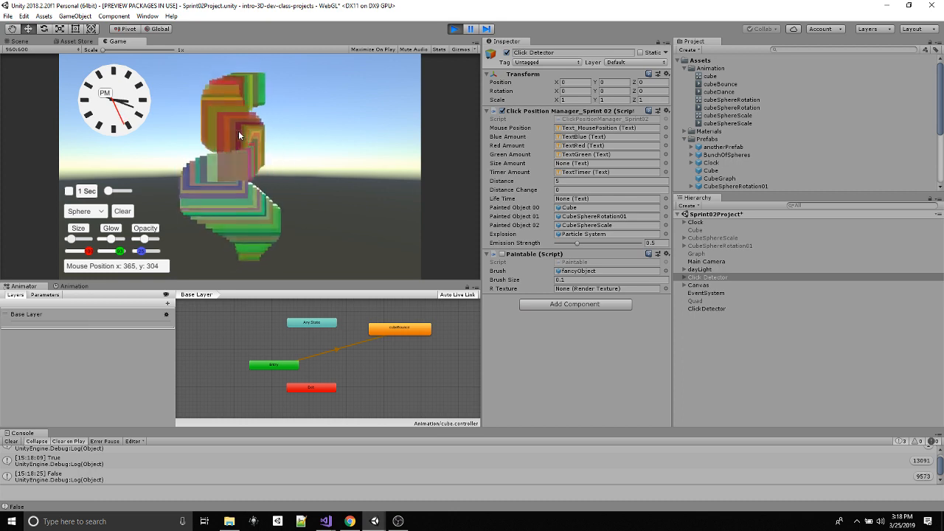
pyautogui.click(455, 29)
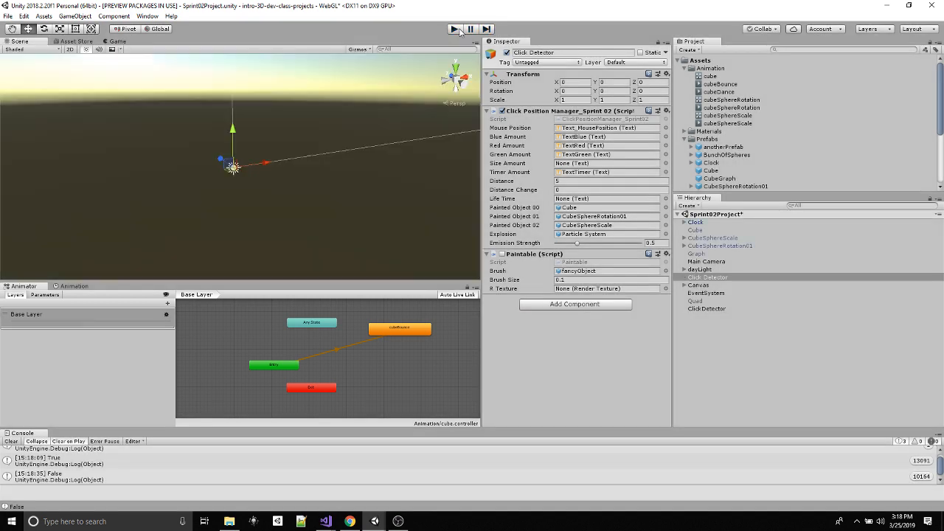
# - Inspect the Cube prefab's components and assign it to the Click Detector's Painted Object 00
pyautogui.click(710, 171)
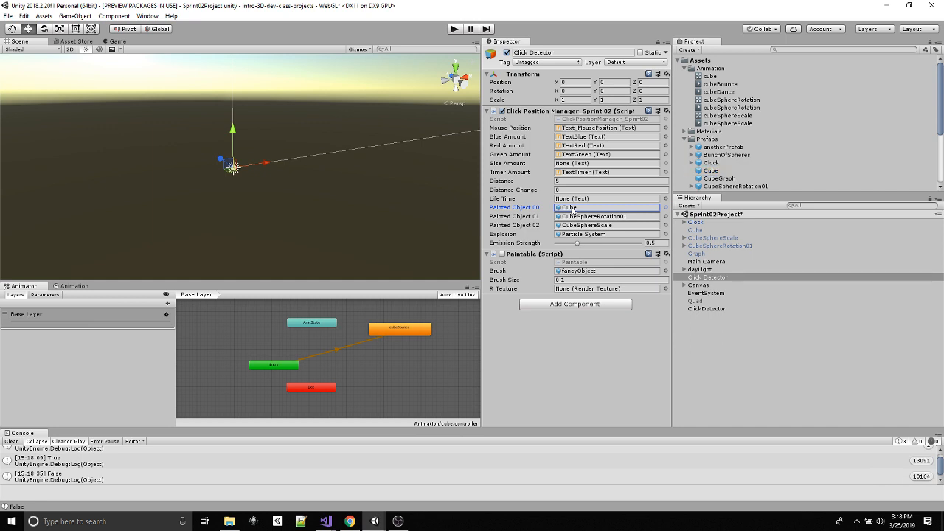
pyautogui.click(708, 171)
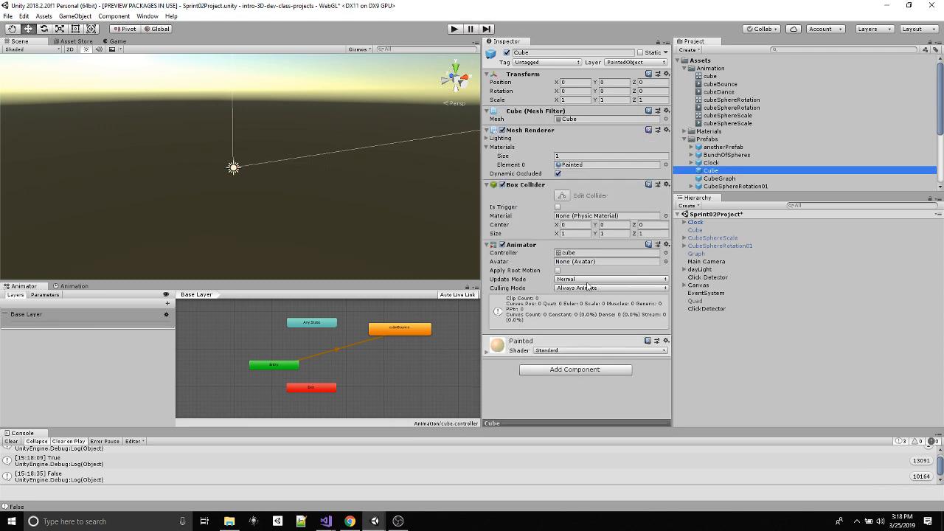
pyautogui.click(719, 277)
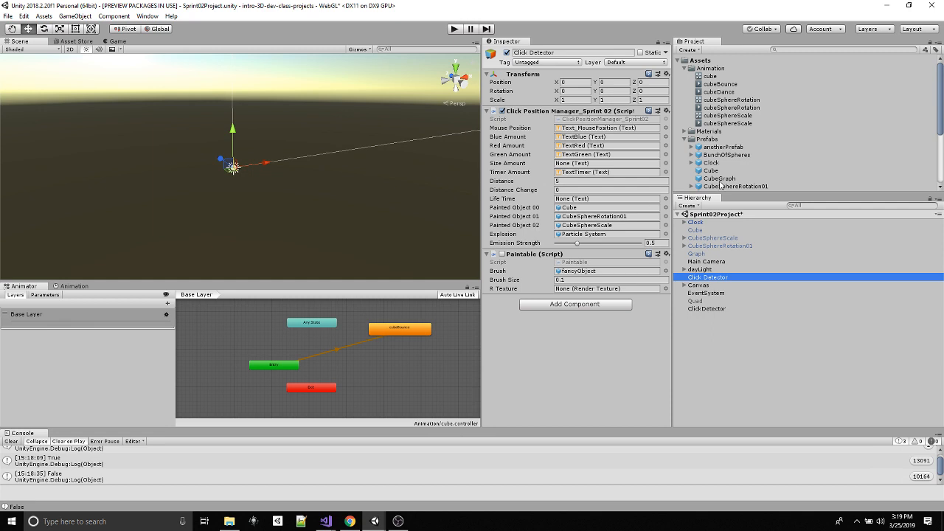
pyautogui.moveTo(710, 170); pyautogui.dragTo(575, 211)
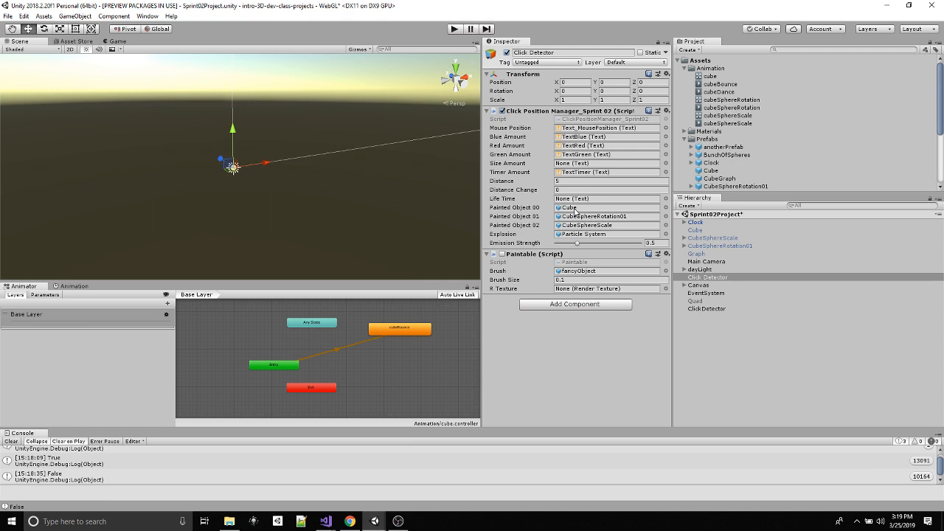
# - Assign the Sphere prefab to the Click Detector's Painted Object 00 and test painting with it in play mode
pyautogui.scroll(-3, 803, 163)
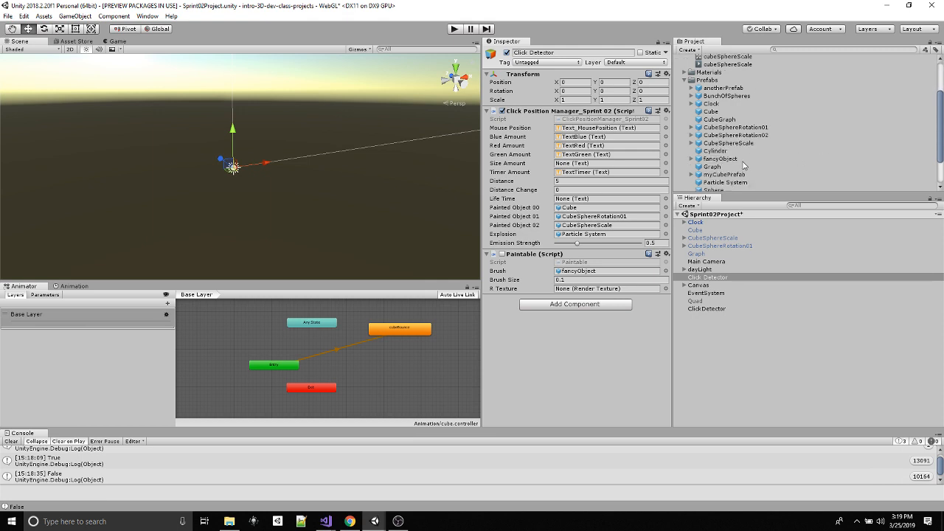
pyautogui.scroll(-3, 716, 165)
pyautogui.moveTo(714, 148)
pyautogui.mouseDown()
pyautogui.moveTo(609, 171)
pyautogui.moveTo(579, 208)
pyautogui.mouseUp()
pyautogui.click(455, 29)
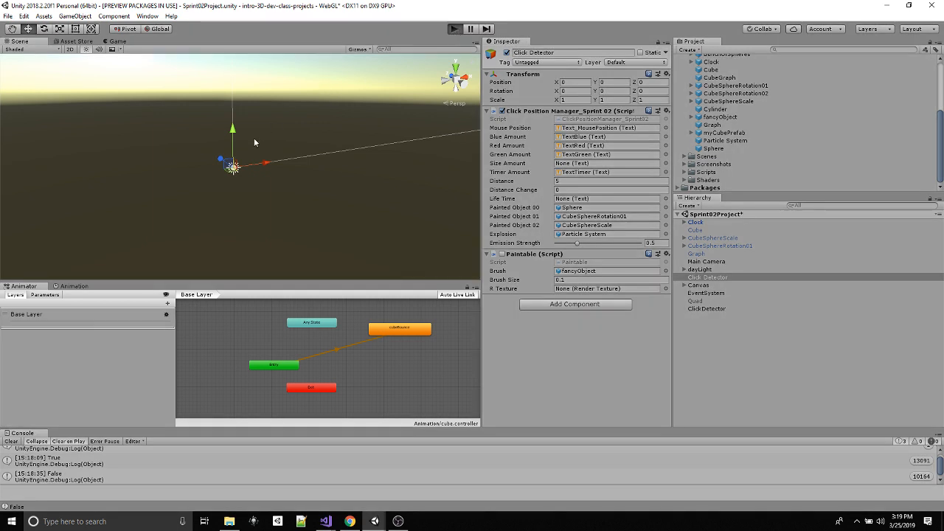
pyautogui.moveTo(260, 96)
pyautogui.mouseDown()
pyautogui.moveTo(259, 145)
pyautogui.moveTo(279, 227)
pyautogui.mouseUp()
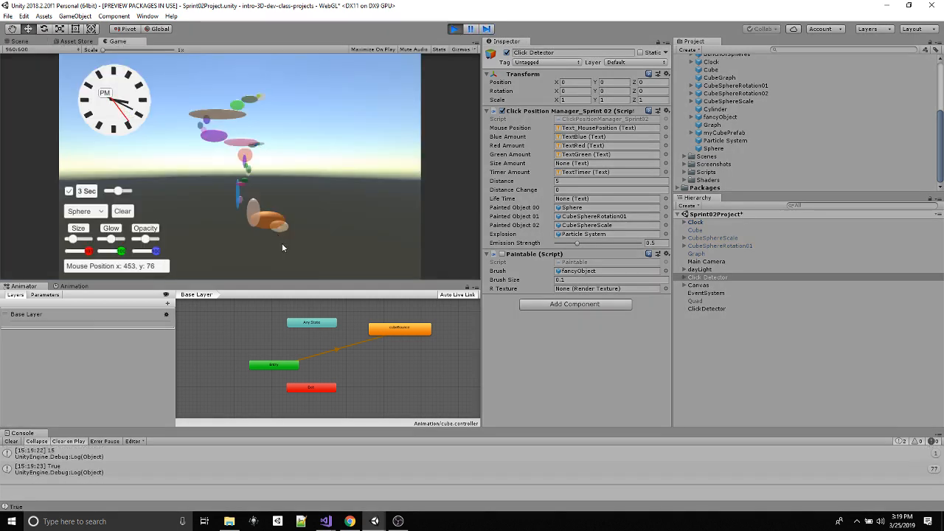
pyautogui.click(454, 29)
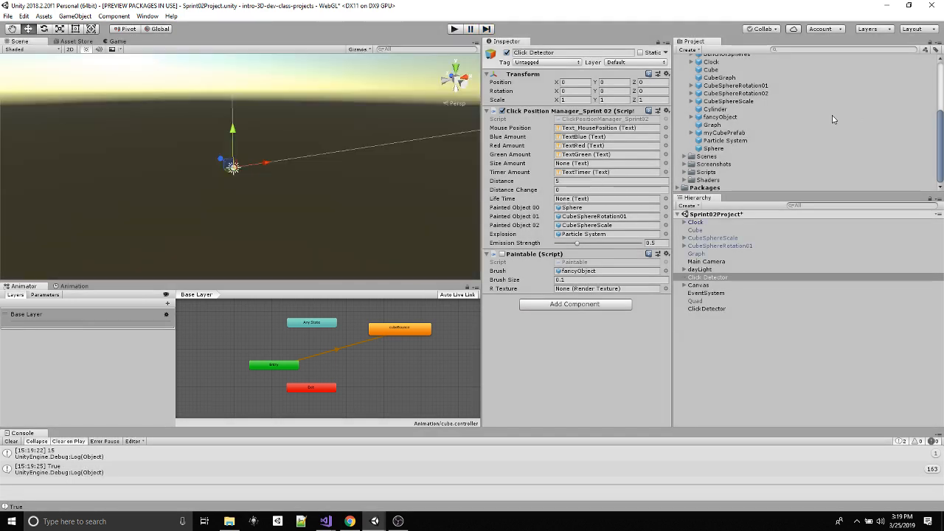
# - Assign the Cube prefab back to the Click Detector's Painted Object 00 and briefly run the scene
pyautogui.scroll(4, 726, 114)
pyautogui.moveTo(711, 128); pyautogui.dragTo(585, 210)
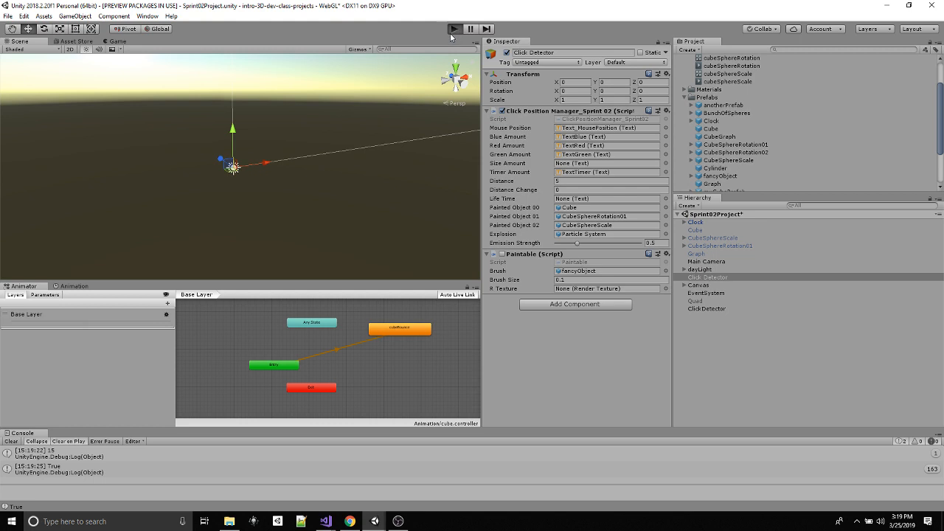
pyautogui.click(454, 29)
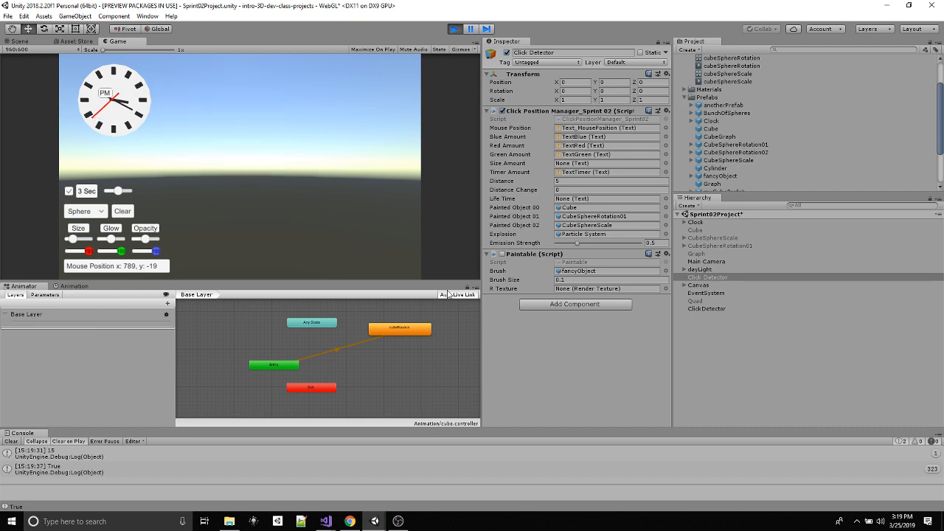
pyautogui.click(455, 30)
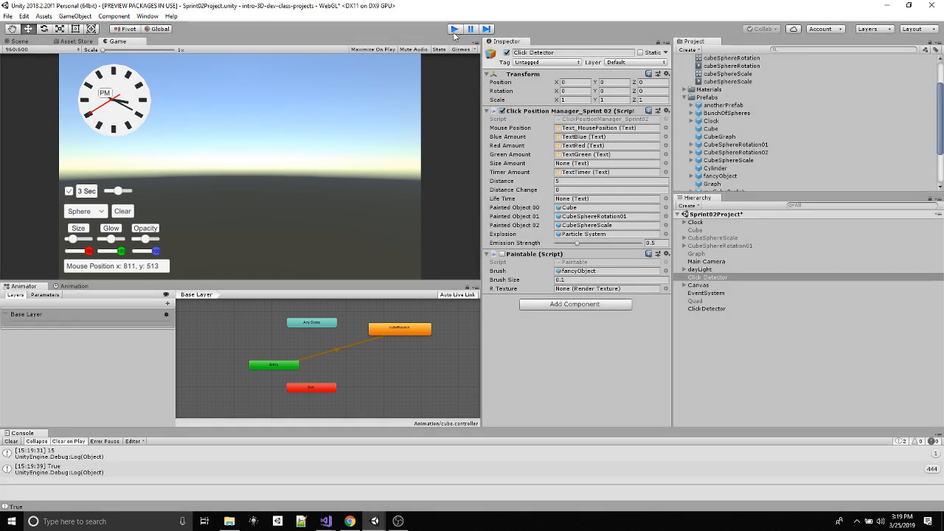
# - Place an instance of the Cube prefab in the scene and reset its position to 0, 0, 0
pyautogui.click(702, 129)
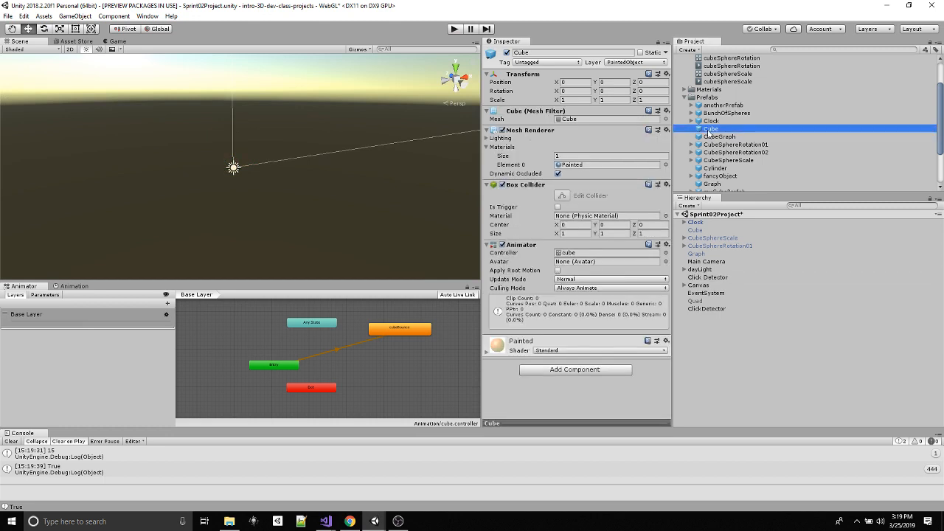
pyautogui.moveTo(709, 133); pyautogui.dragTo(242, 173)
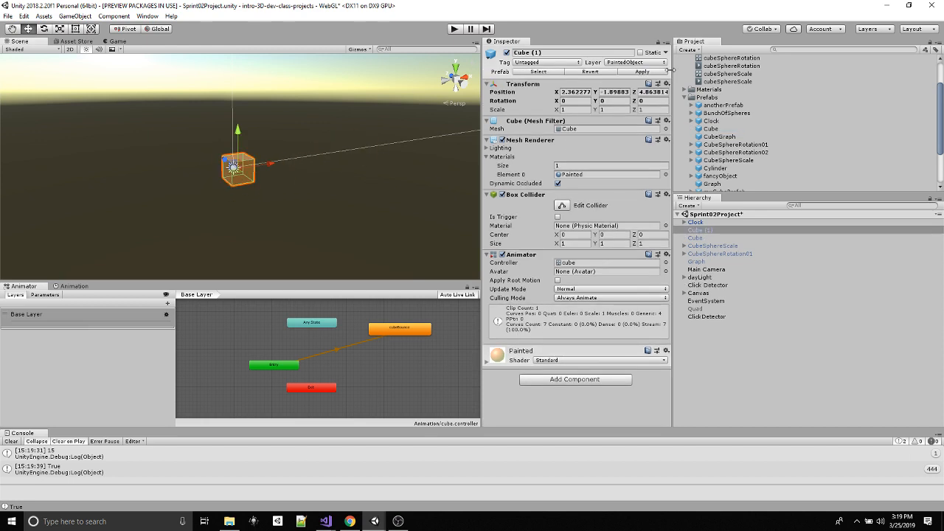
pyautogui.click(666, 84)
pyautogui.click(686, 174)
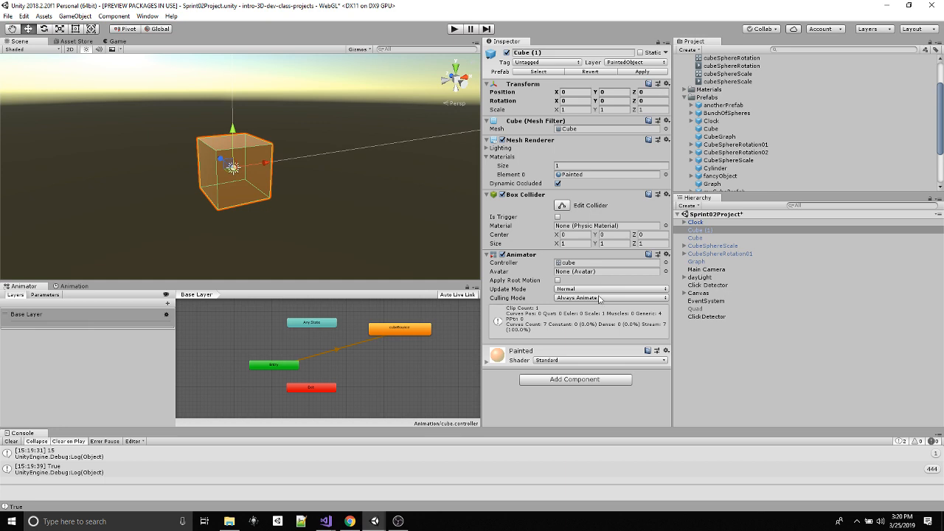
# - Rename the new cube instance in the scene as CubeSphere
pyautogui.click(705, 231)
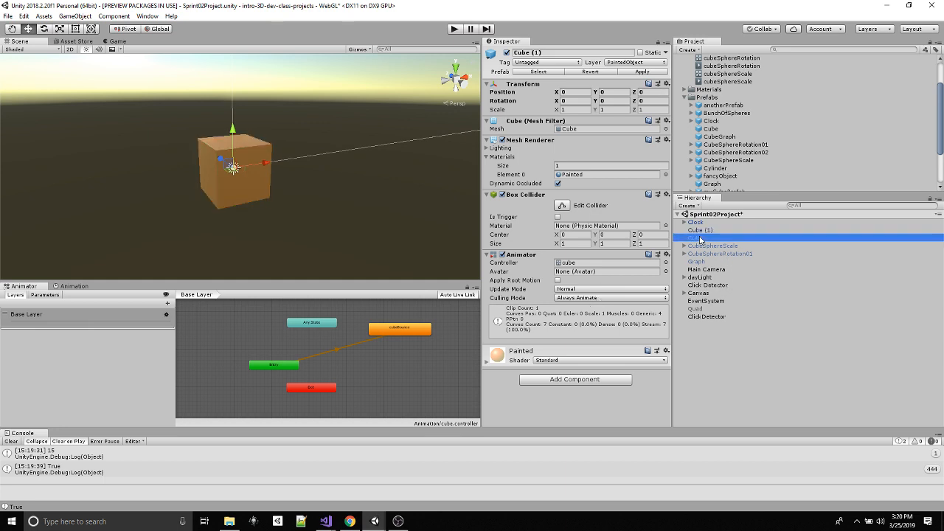
pyautogui.doubleClick(709, 232)
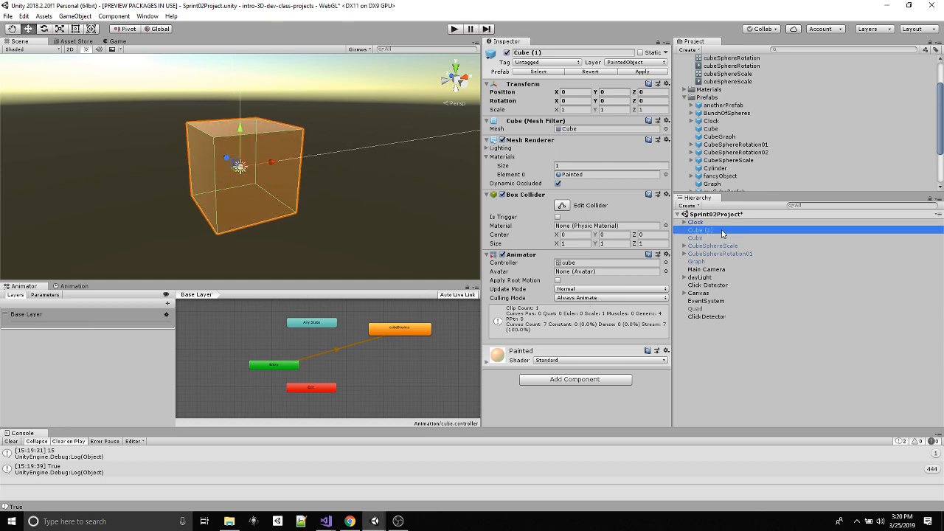
pyautogui.click(709, 233)
pyautogui.click(722, 231)
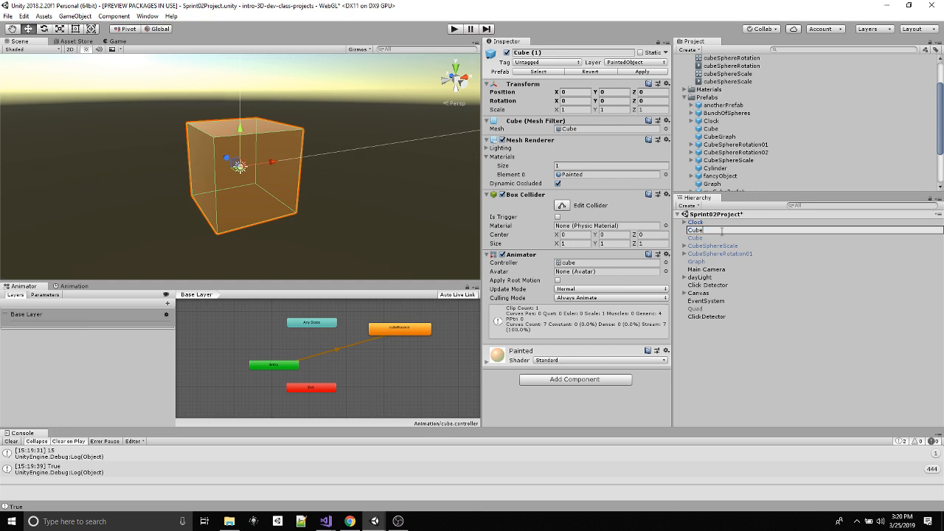
pyautogui.write('Sphere')
pyautogui.press('Return')
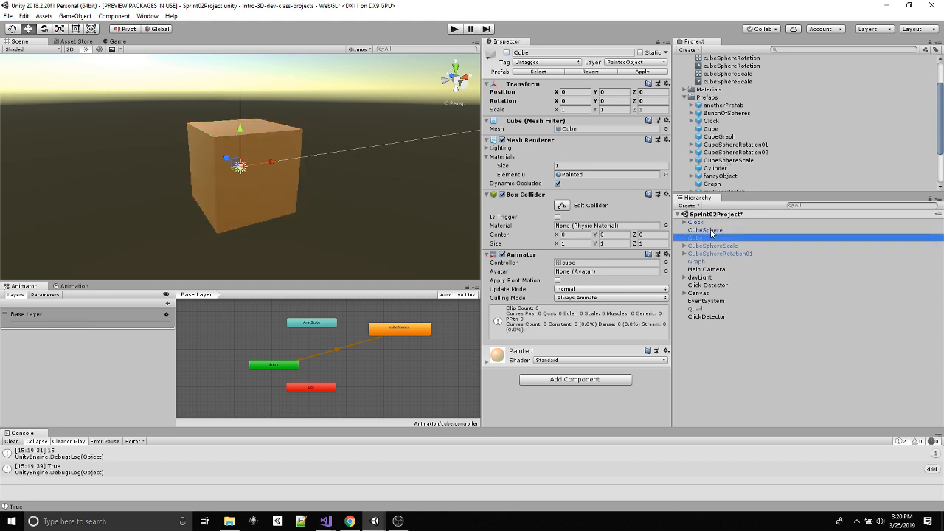
# - Add a 3D sphere as a child of CubeSphere and scale it uniformly to about 0.53
pyautogui.click(66, 17)
pyautogui.moveTo(81, 51)
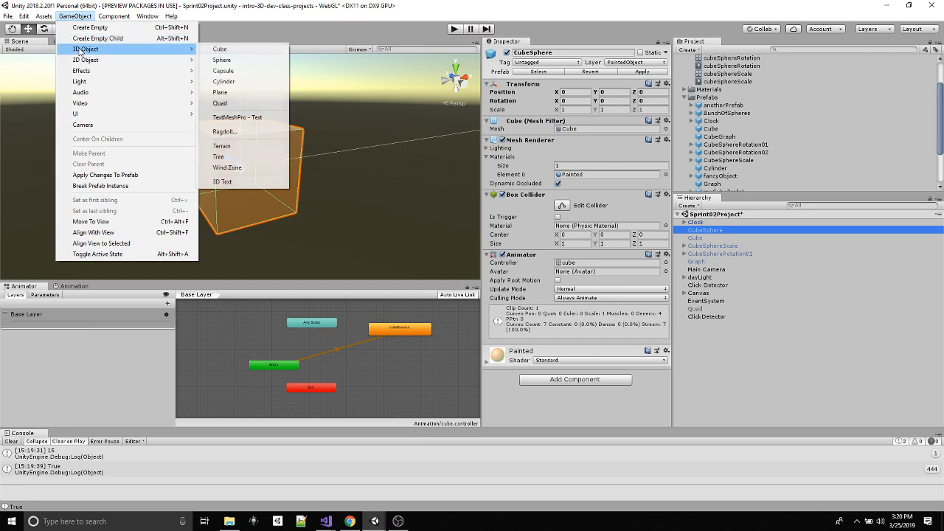
pyautogui.click(212, 60)
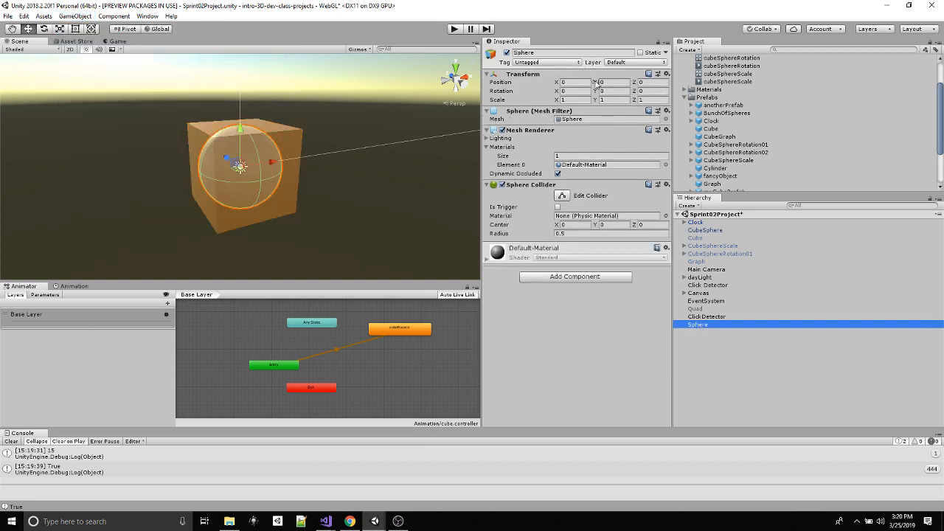
pyautogui.moveTo(697, 331); pyautogui.dragTo(708, 231)
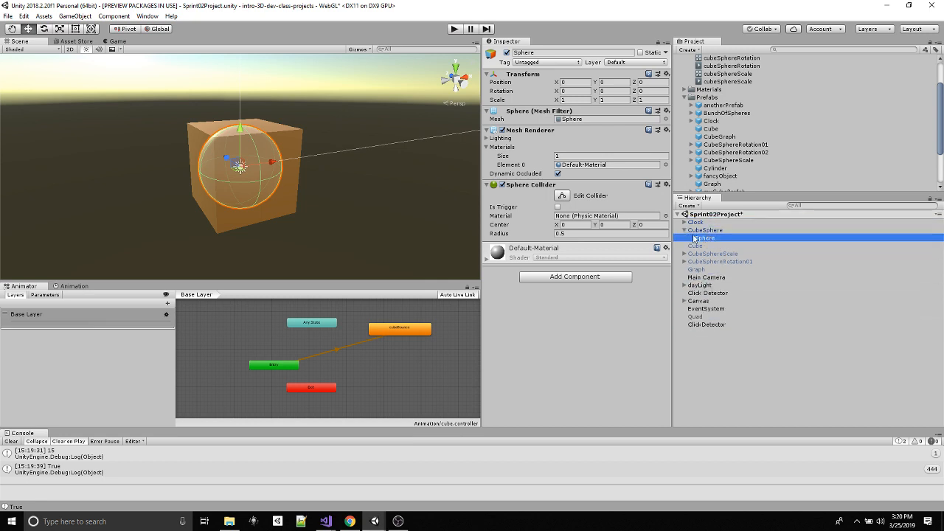
pyautogui.press('r')
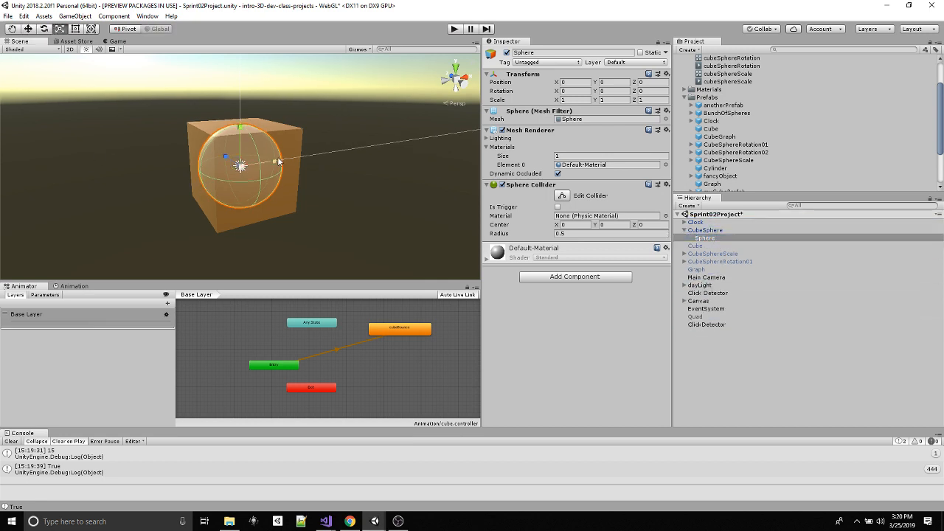
pyautogui.moveTo(240, 168); pyautogui.dragTo(219, 173)
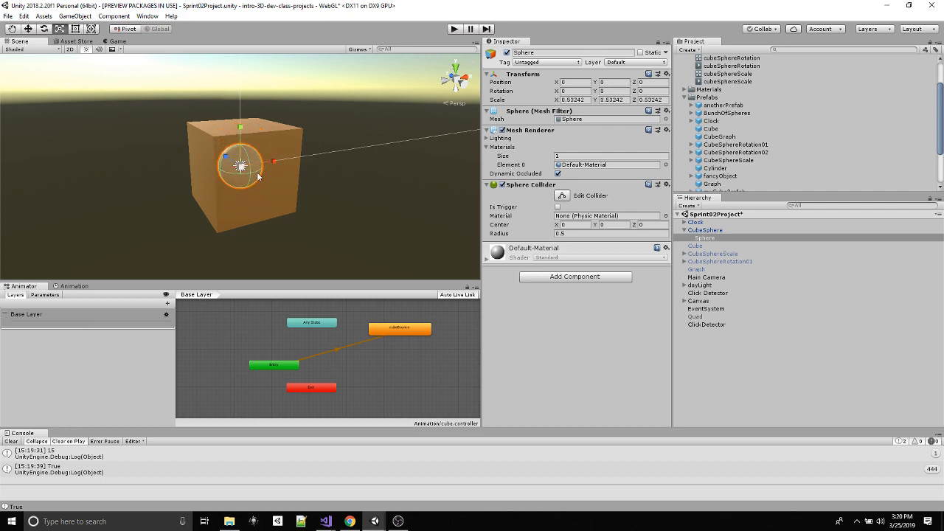
# - Move the Sphere child beside the cube to about X -1.143 and apply the blue material to it
pyautogui.press('w')
pyautogui.moveTo(271, 159); pyautogui.dragTo(199, 177)
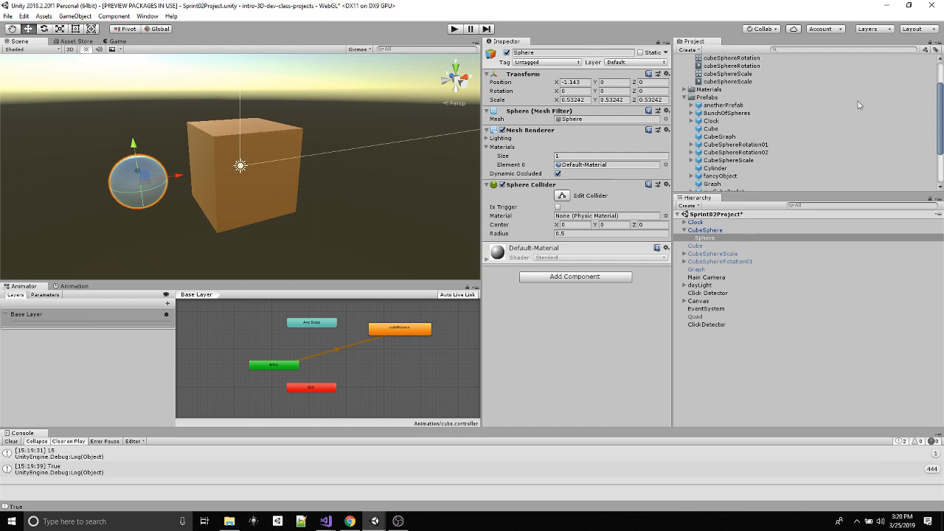
pyautogui.scroll(3, 759, 125)
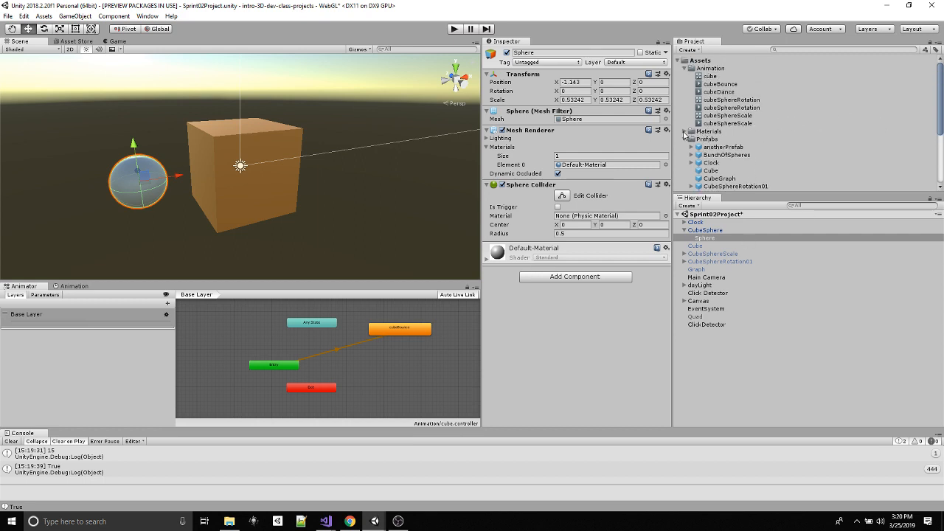
pyautogui.click(686, 132)
pyautogui.scroll(-3, 730, 141)
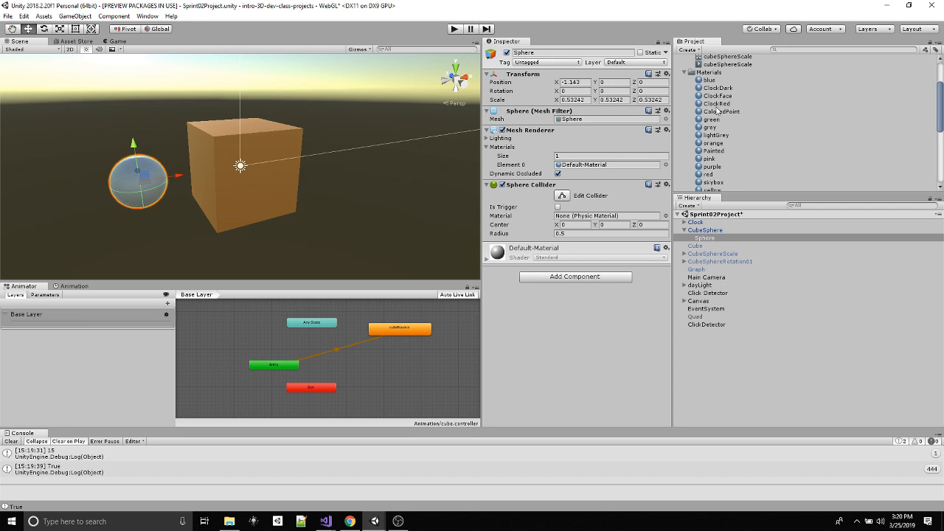
pyautogui.scroll(-1, 720, 137)
pyautogui.scroll(1, 721, 140)
pyautogui.moveTo(708, 80); pyautogui.dragTo(135, 194)
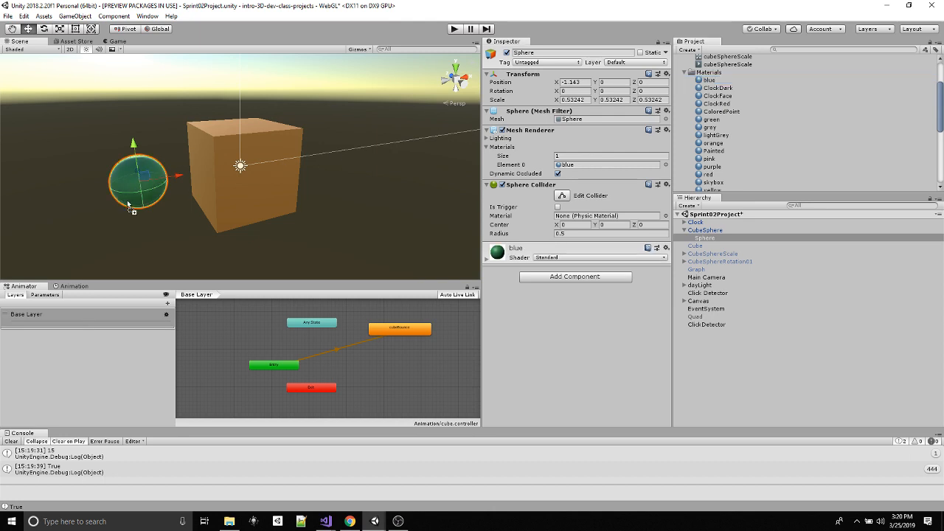
# - Examine the cubeBounce animation tracks and the animatable properties offered for the Sphere child, including its Transform
pyautogui.click(702, 239)
pyautogui.click(706, 230)
pyautogui.click(705, 238)
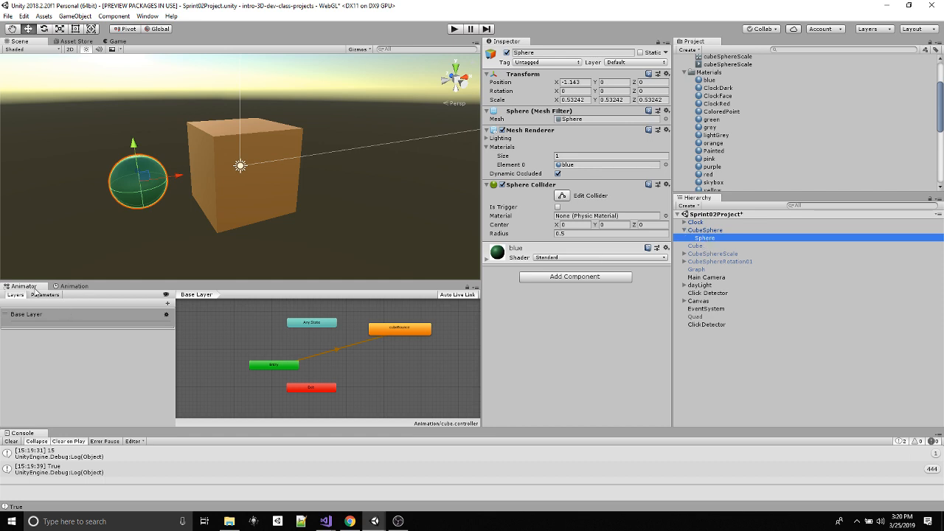
pyautogui.click(65, 290)
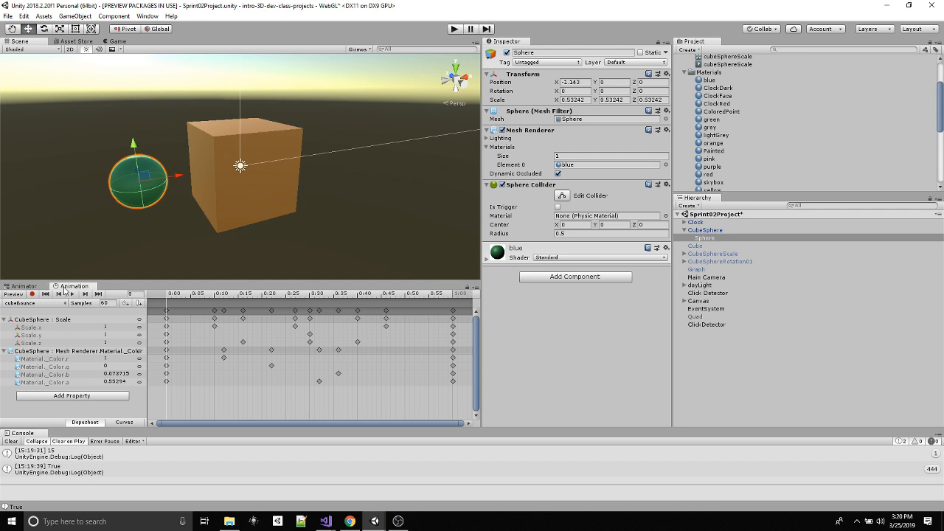
pyautogui.click(5, 352)
pyautogui.click(4, 319)
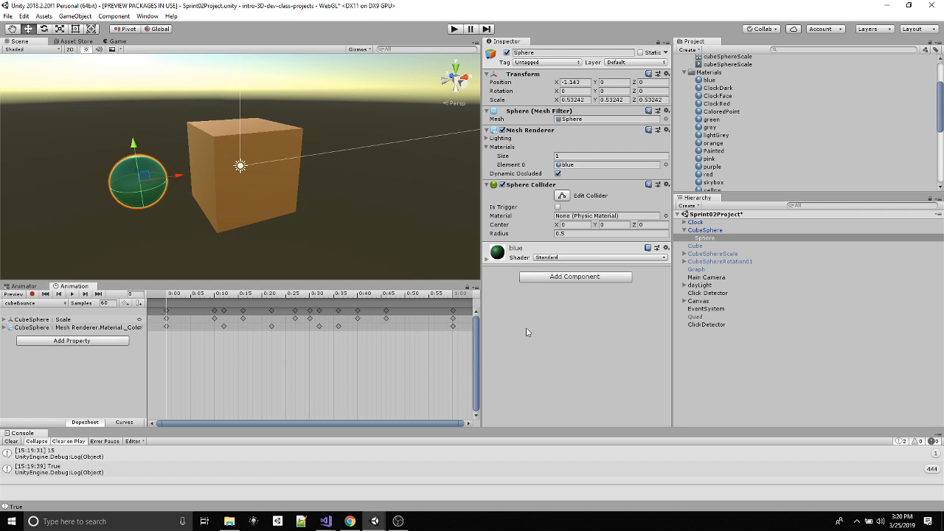
pyautogui.click(93, 342)
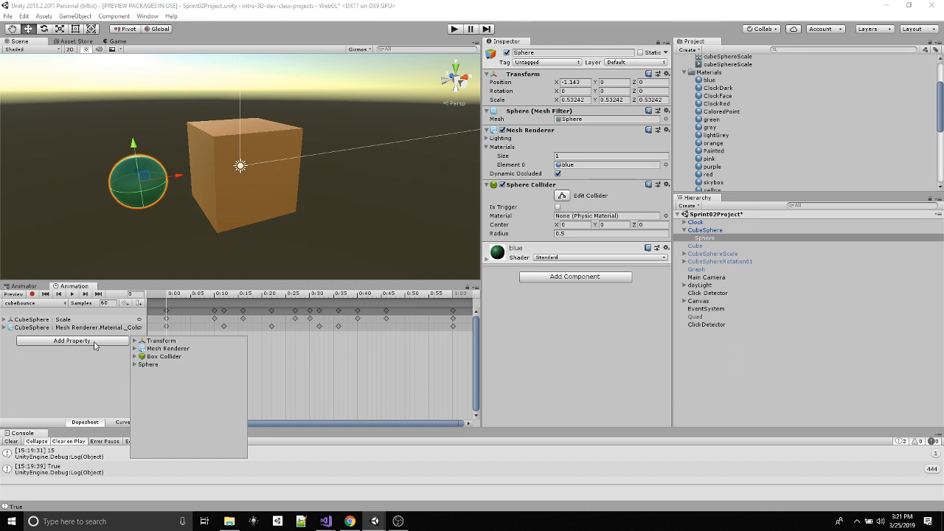
pyautogui.click(135, 364)
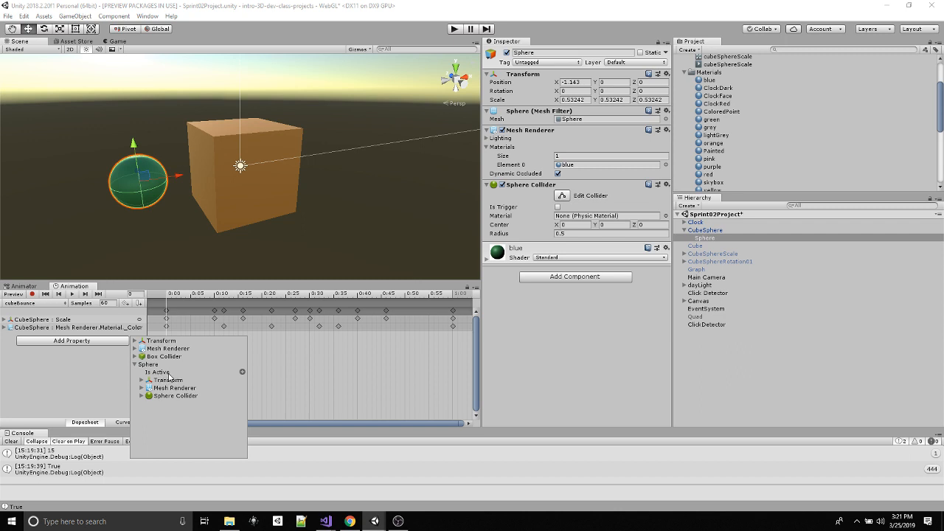
pyautogui.click(142, 380)
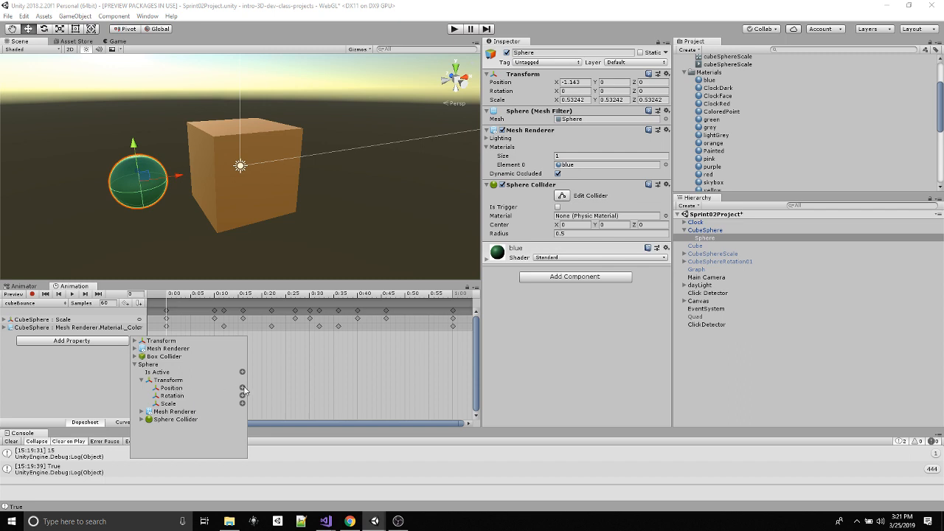
pyautogui.click(51, 373)
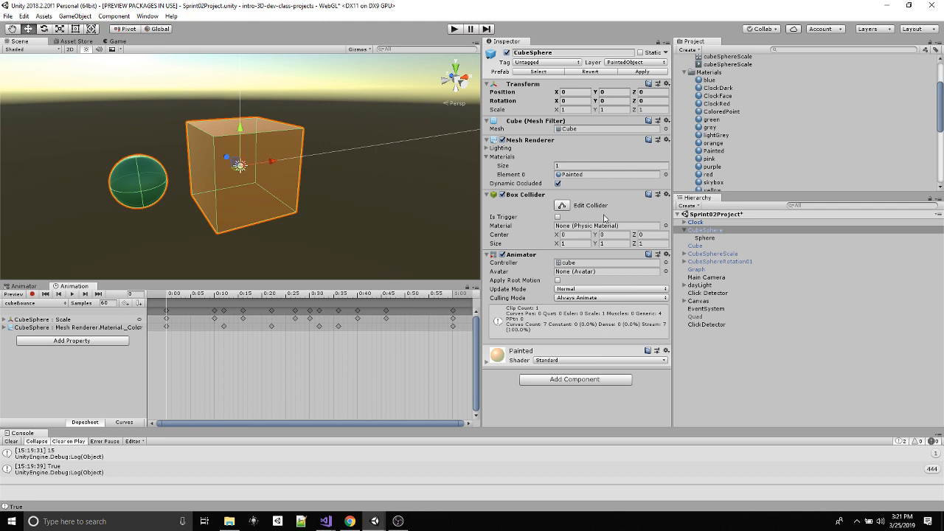
# - Delete CubeSphere's Sphere child and replace it with a new 3D sphere parented to CubeSphere at position 0, 0, 0
pyautogui.click(706, 238)
pyautogui.press('Delete')
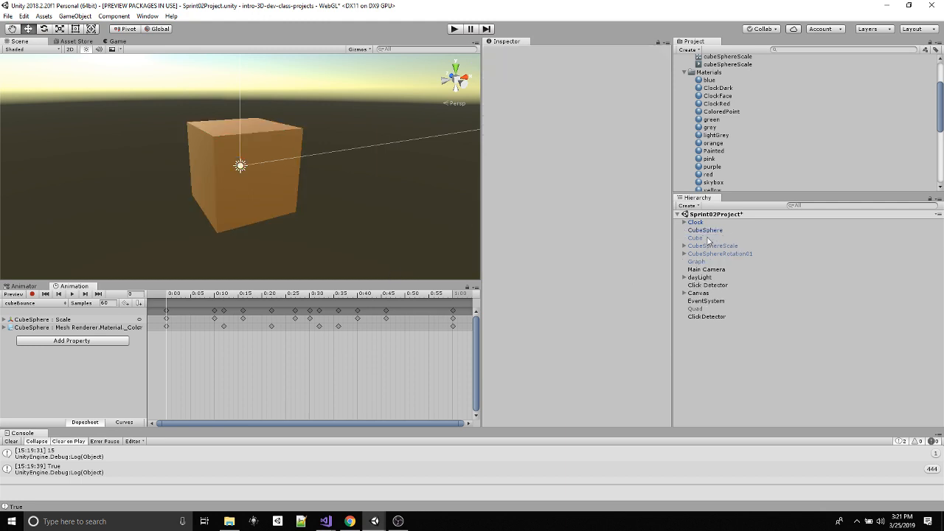
pyautogui.click(704, 231)
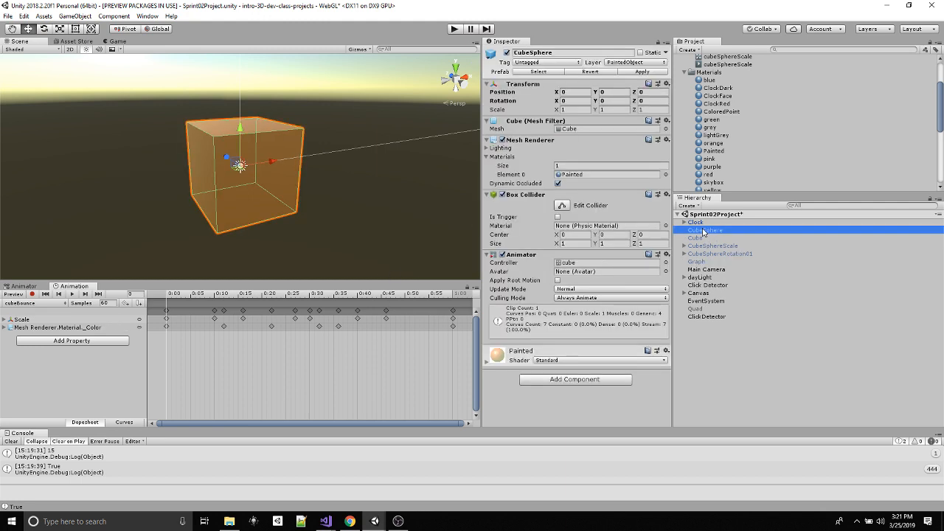
pyautogui.click(74, 17)
pyautogui.moveTo(81, 50)
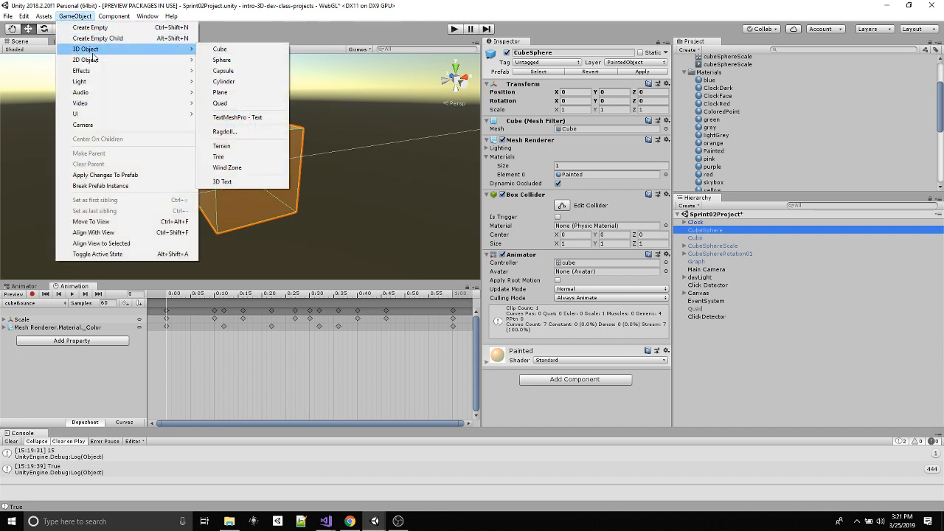
pyautogui.click(236, 61)
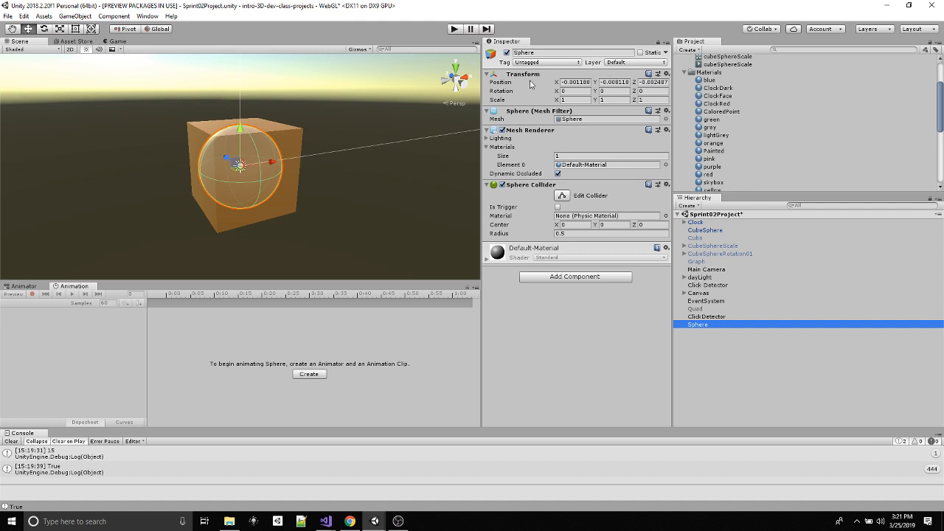
pyautogui.click(667, 74)
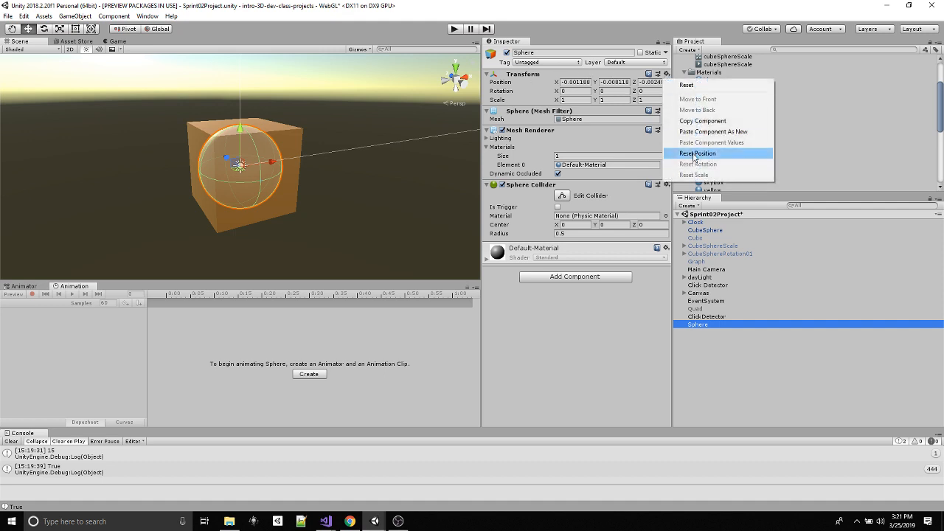
pyautogui.click(694, 154)
pyautogui.moveTo(703, 329); pyautogui.dragTo(706, 234)
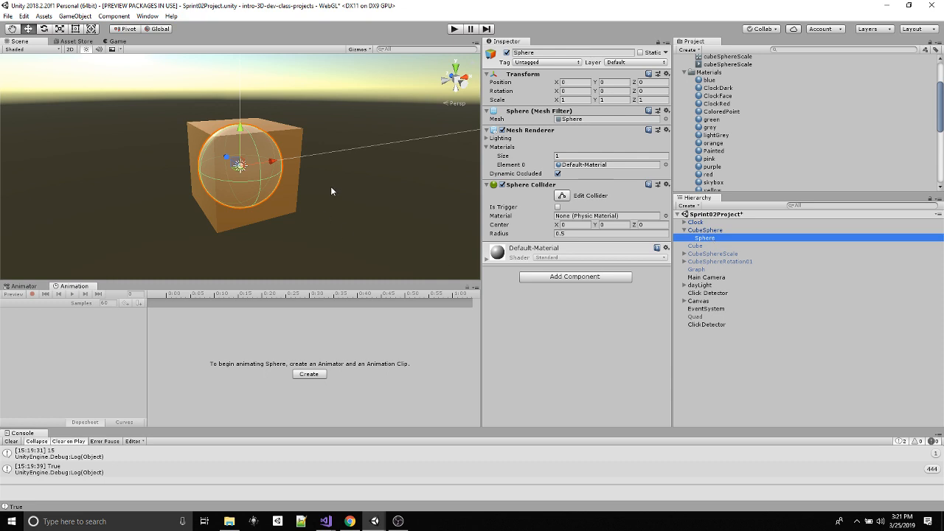
# - Scale the new sphere uniformly to about 0.516 and move it beside the cube to about X -1.235
pyautogui.press('r')
pyautogui.moveTo(240, 165); pyautogui.dragTo(196, 177)
pyautogui.press('w')
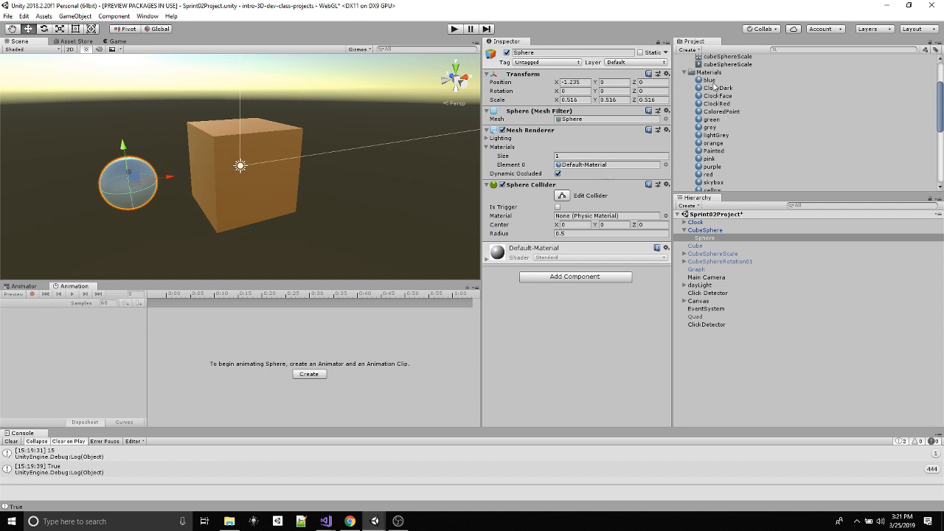
# - Apply the blue material to the Sphere child of CubeSphere
pyautogui.moveTo(712, 80); pyautogui.dragTo(129, 197)
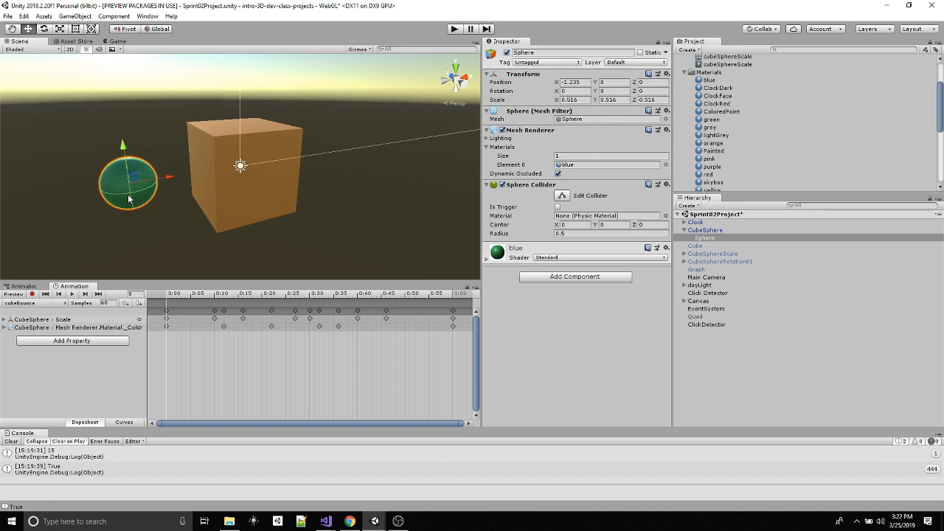
pyautogui.click(721, 231)
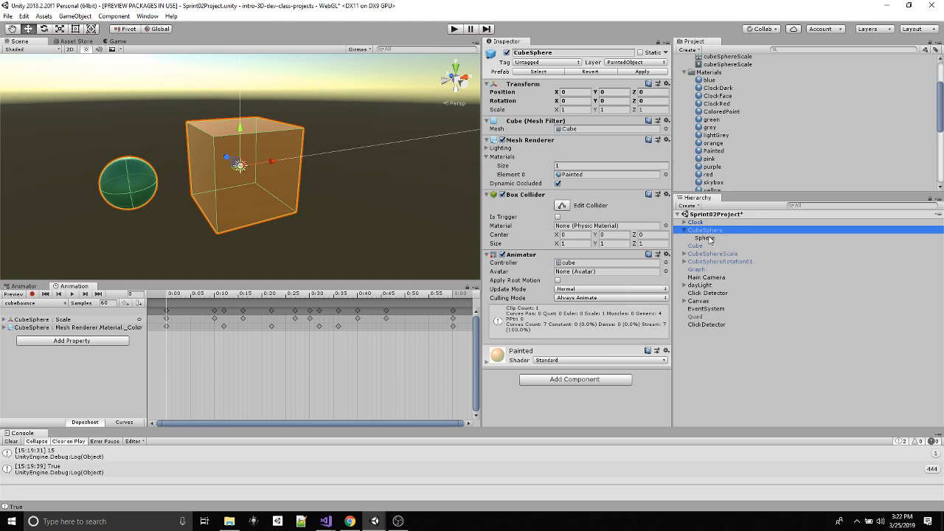
pyautogui.click(710, 239)
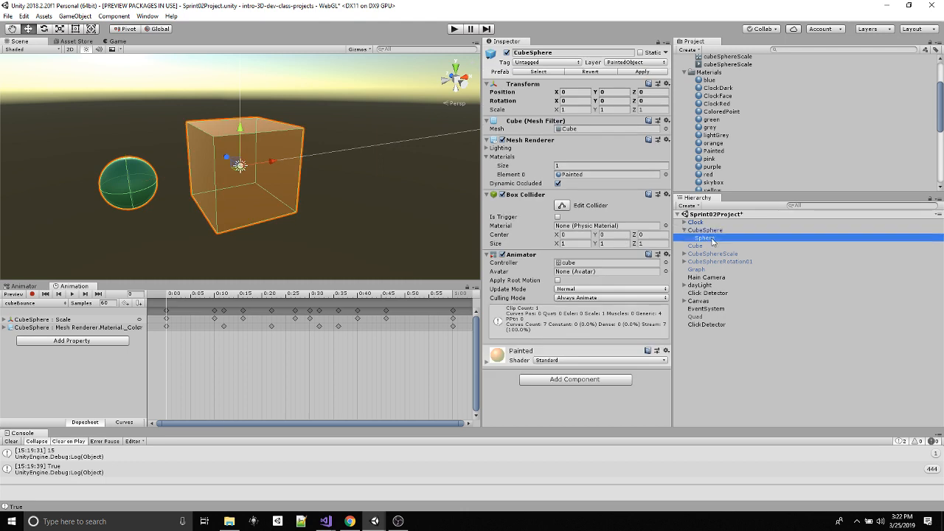
# - Add the Sphere's Transform Position as an animated property of the cubeBounce clip and show its X, Y and Z tracks
pyautogui.click(712, 240)
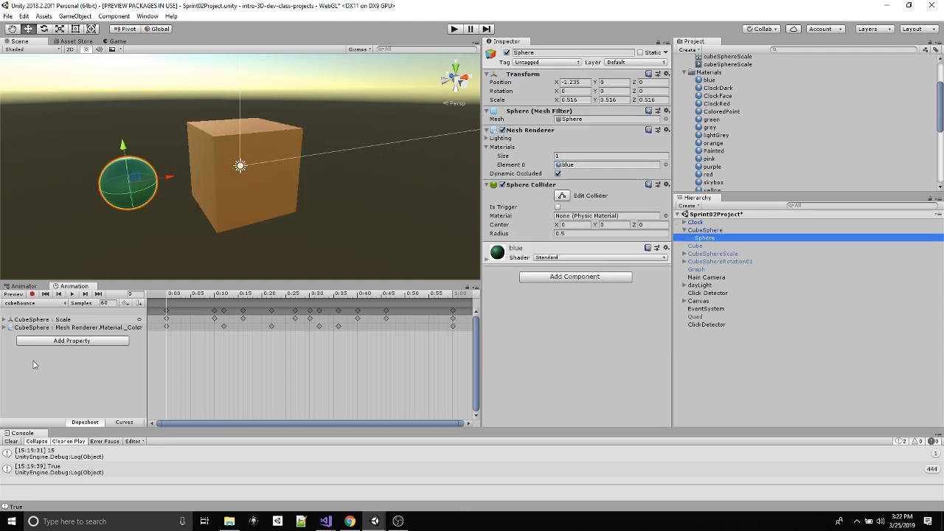
pyautogui.click(63, 344)
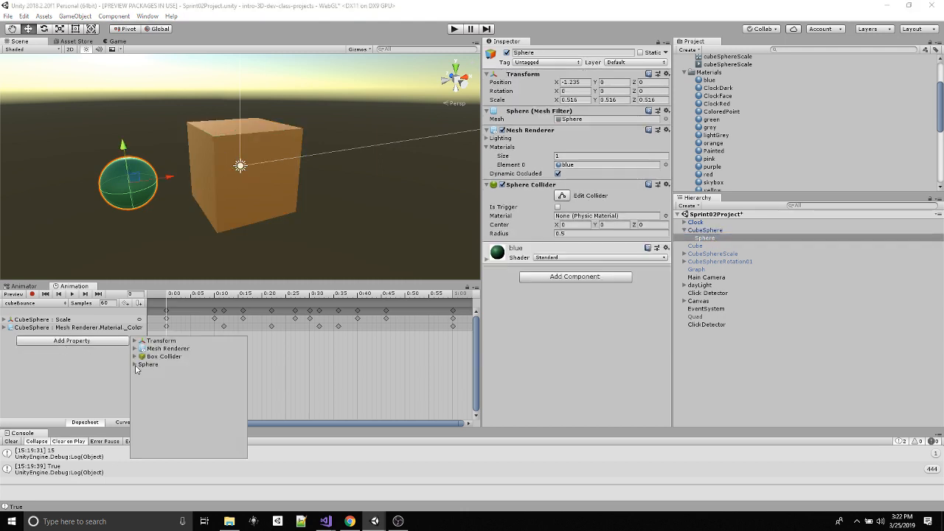
pyautogui.click(135, 364)
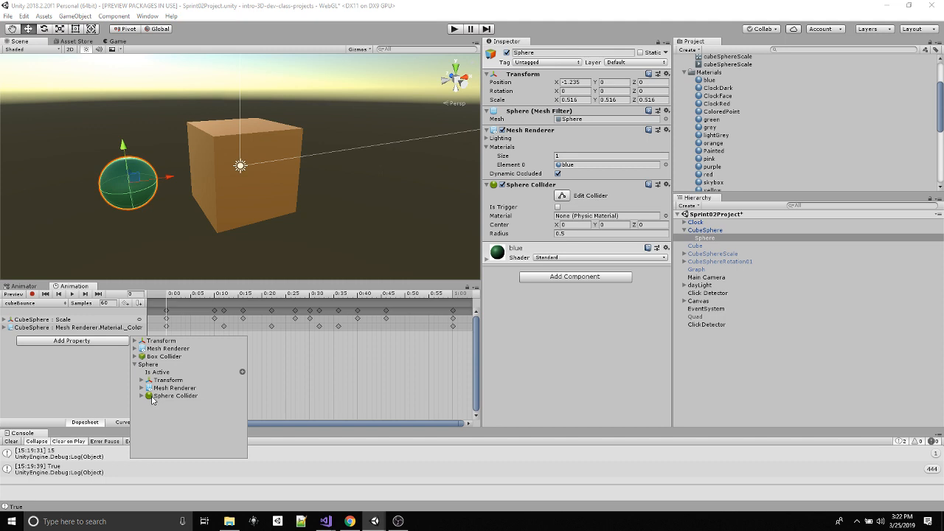
pyautogui.click(142, 380)
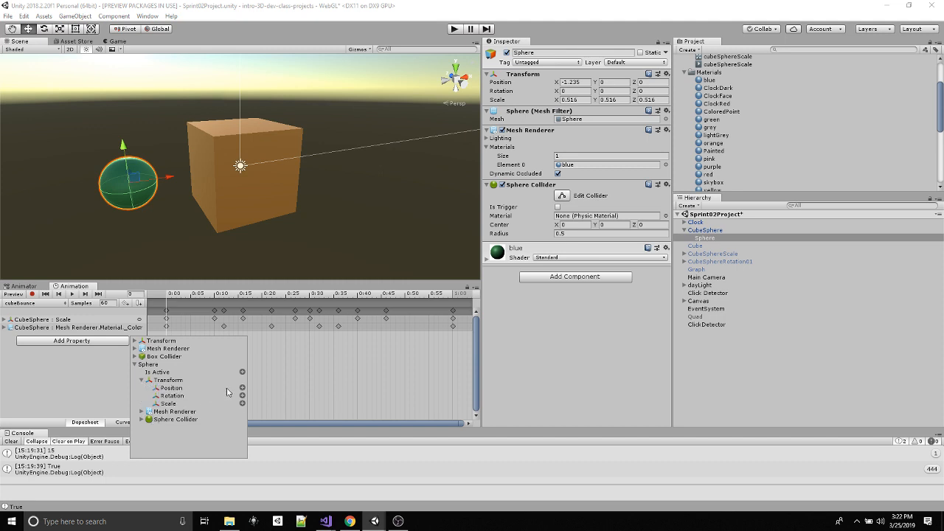
pyautogui.click(242, 389)
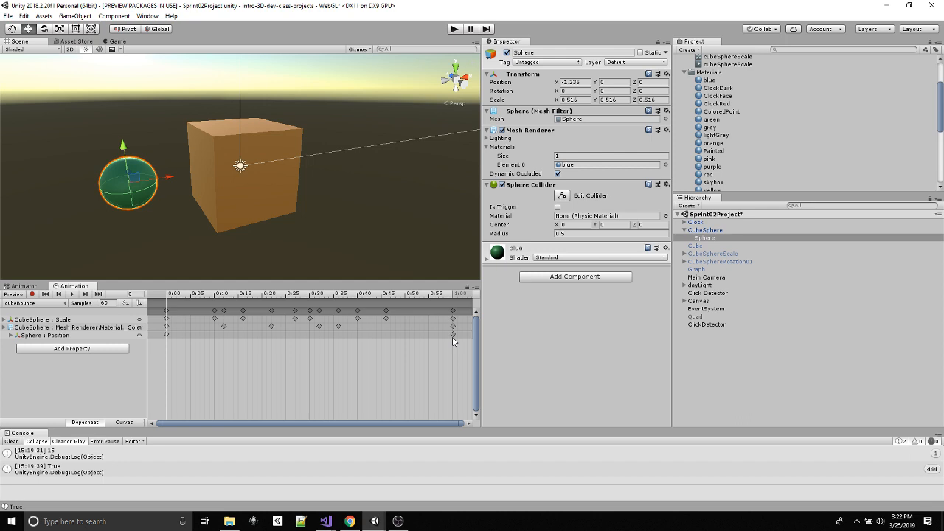
pyautogui.click(11, 335)
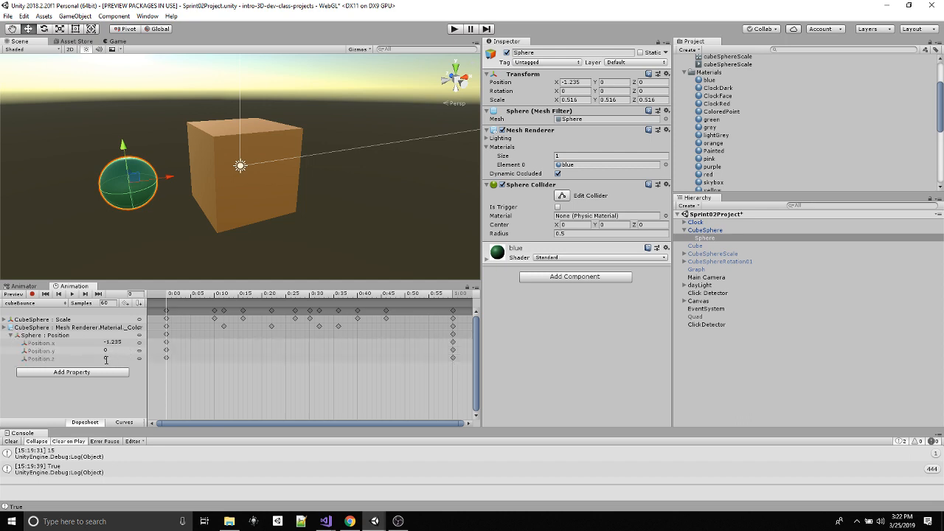
pyautogui.click(106, 358)
pyautogui.click(126, 342)
# - Scrub through the cubeBounce clip to preview how the cube and sphere animate together
pyautogui.click(193, 296)
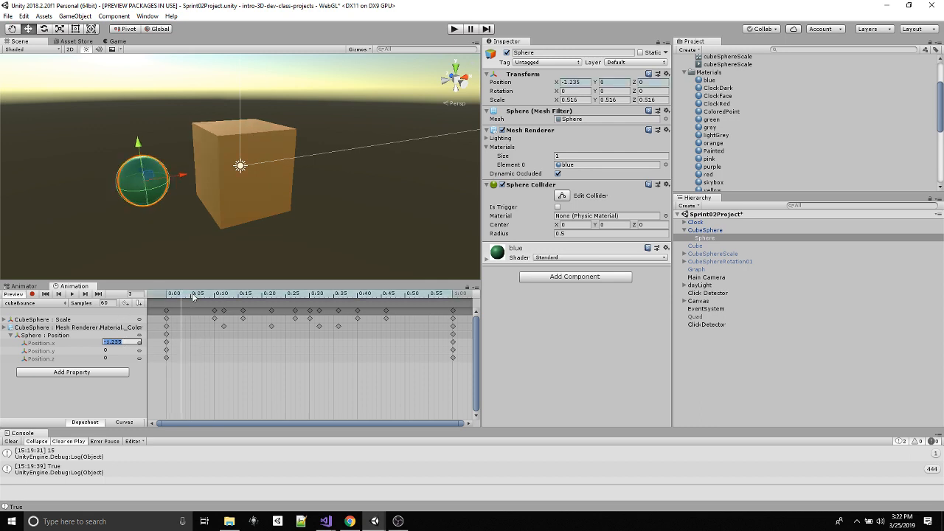
pyautogui.moveTo(193, 295)
pyautogui.mouseDown()
pyautogui.moveTo(297, 300)
pyautogui.moveTo(169, 295)
pyautogui.moveTo(417, 297)
pyautogui.moveTo(169, 297)
pyautogui.moveTo(334, 299)
pyautogui.moveTo(185, 312)
pyautogui.moveTo(404, 307)
pyautogui.moveTo(158, 309)
pyautogui.moveTo(402, 310)
pyautogui.moveTo(404, 325)
pyautogui.moveTo(202, 309)
pyautogui.mouseUp()
pyautogui.scroll(-10, 250, 227)
pyautogui.scroll(7, 250, 227)
# - Shift all intermediate scale and material color keyframes of CubeSphere past the 1:00 mark, starting at about 1:10
pyautogui.click(272, 332)
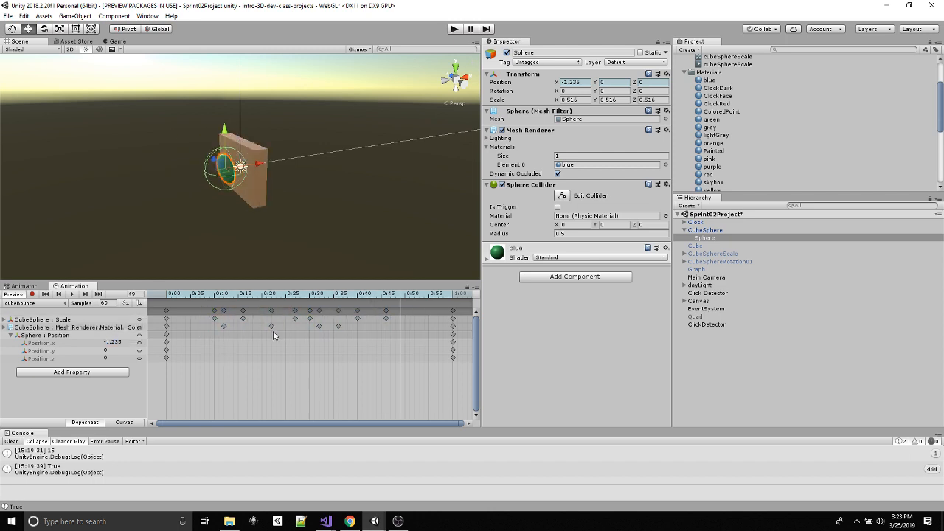
pyautogui.moveTo(414, 338); pyautogui.dragTo(207, 321)
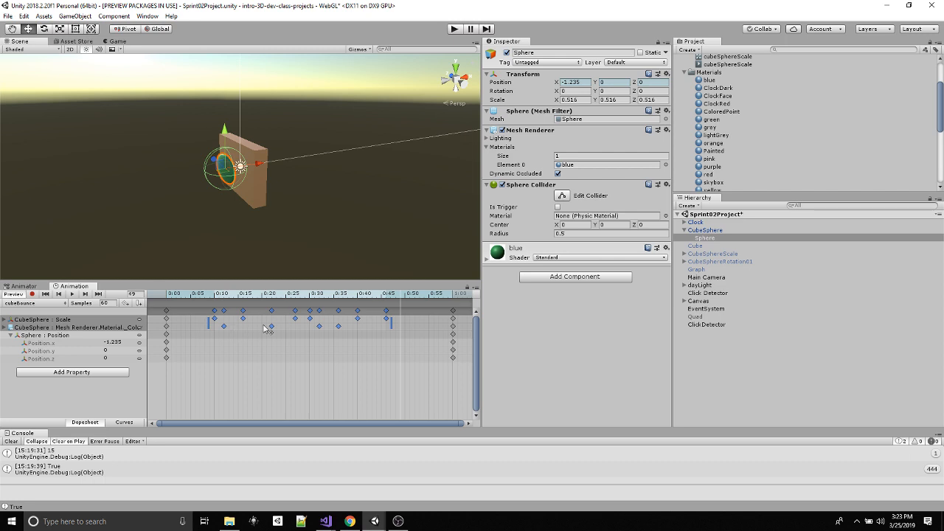
pyautogui.scroll(-3, 268, 330)
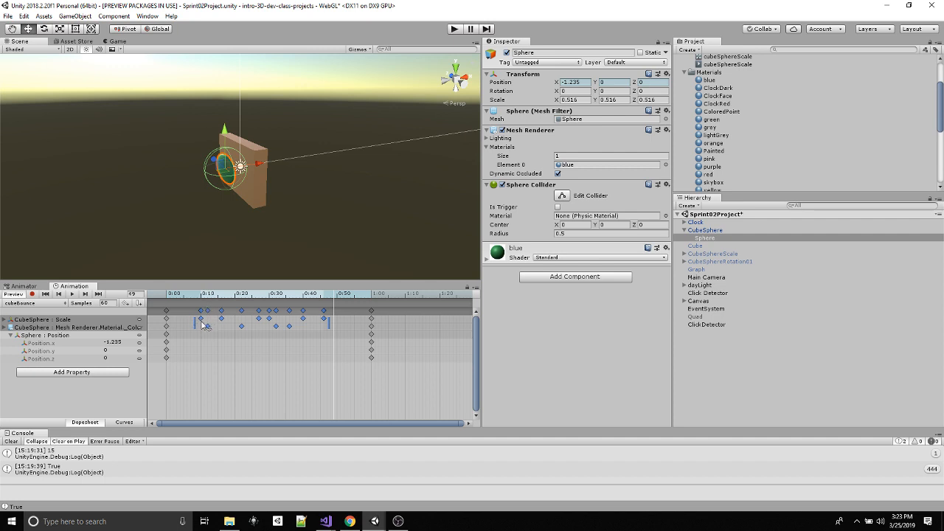
pyautogui.moveTo(204, 324); pyautogui.dragTo(412, 321)
pyautogui.scroll(-3, 421, 327)
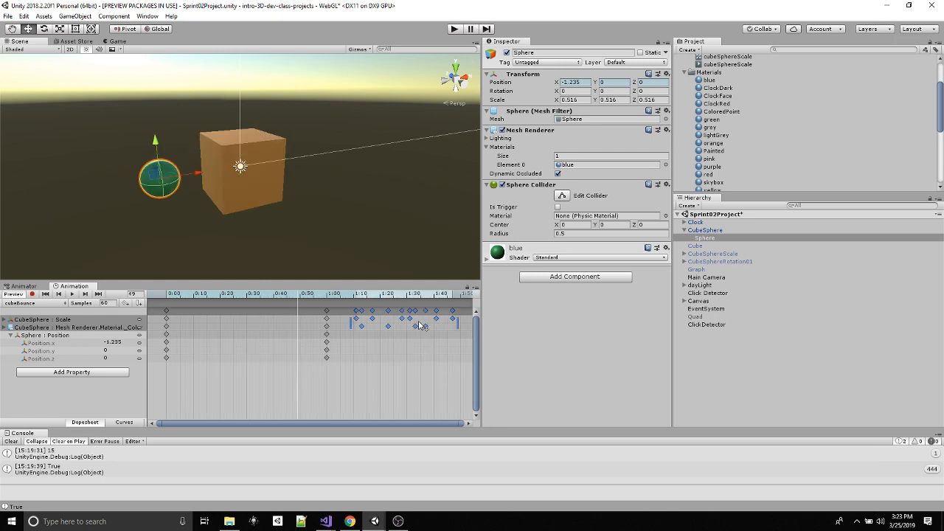
# - Key the Sphere's X position at 1.235 at the 0:30 mark of the cubeBounce clip
pyautogui.moveTo(236, 299); pyautogui.dragTo(370, 331)
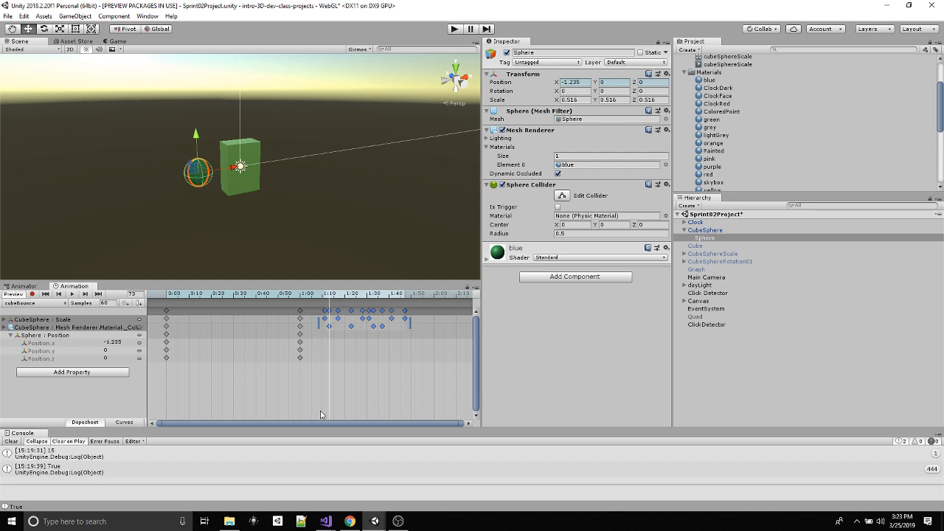
pyautogui.click(190, 299)
pyautogui.moveTo(181, 299); pyautogui.dragTo(234, 303)
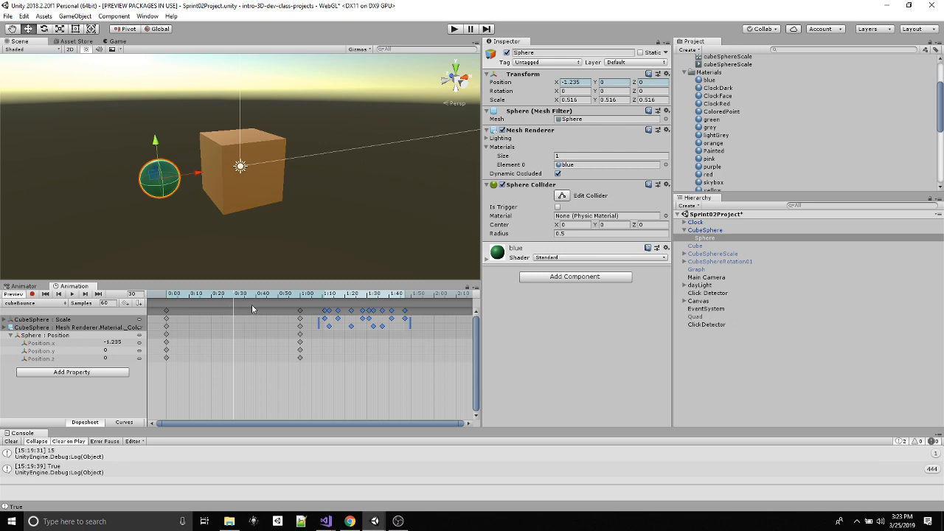
pyautogui.scroll(5, 232, 316)
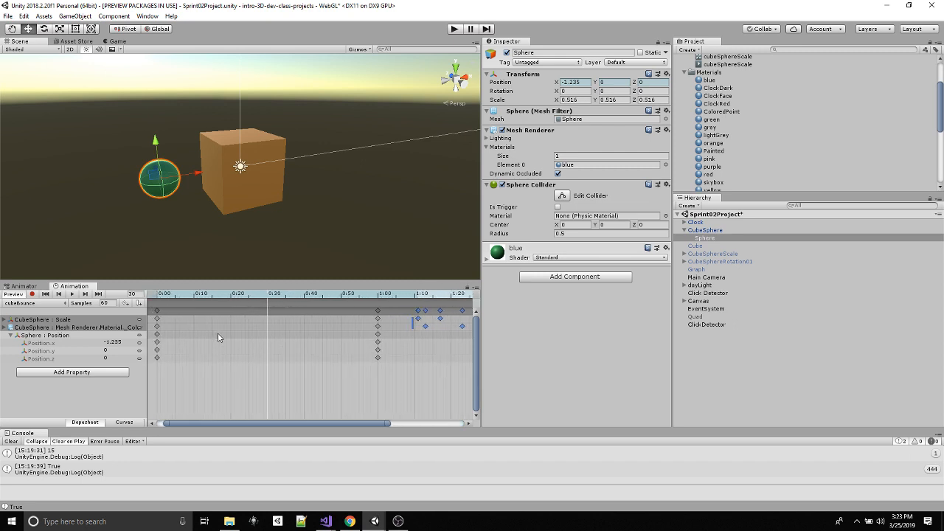
pyautogui.scroll(3, 307, 325)
pyautogui.click(279, 299)
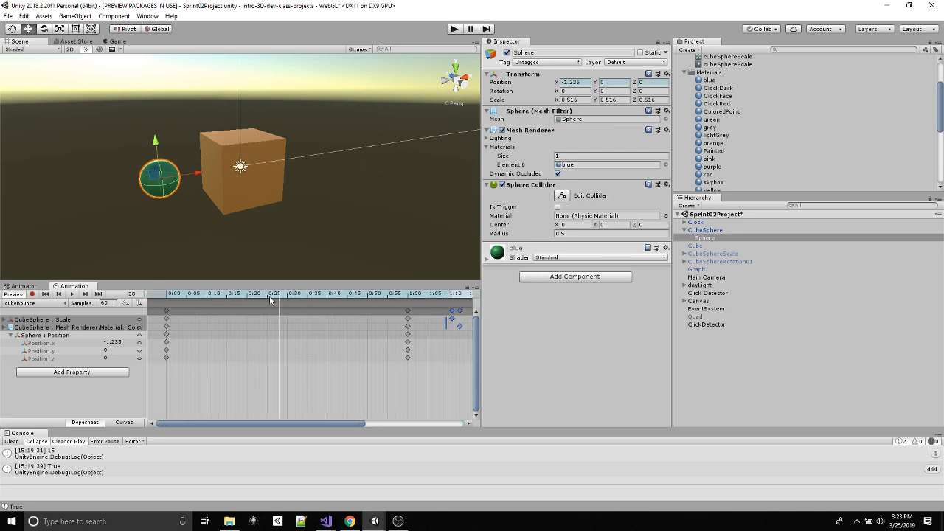
pyautogui.click(289, 299)
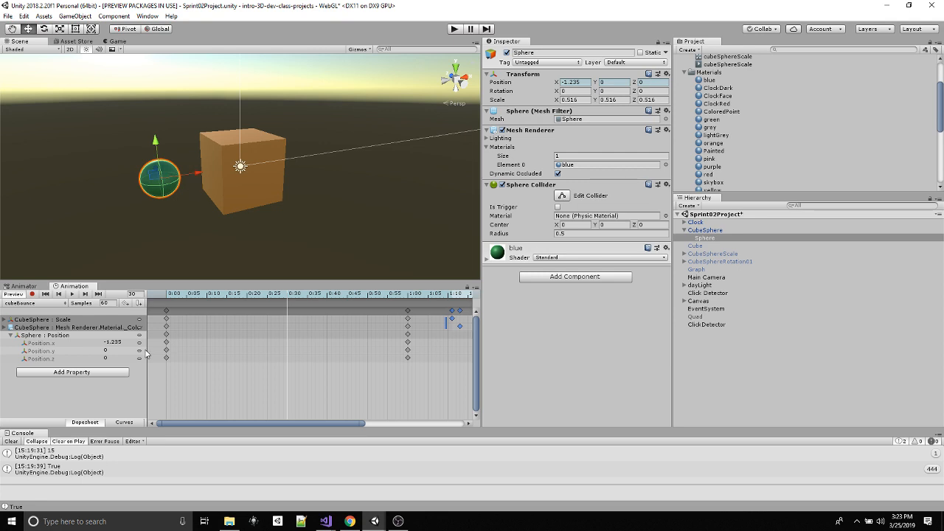
pyautogui.click(104, 342)
pyautogui.press('BackSpace')
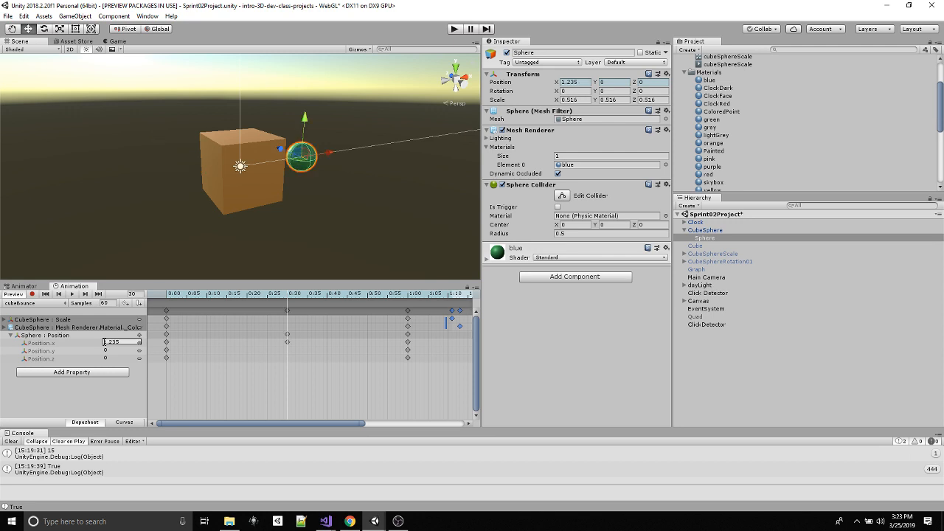
# - Key the Sphere's Y position at 1.2 at the 0:15 mark of the clip
pyautogui.moveTo(178, 293); pyautogui.dragTo(228, 296)
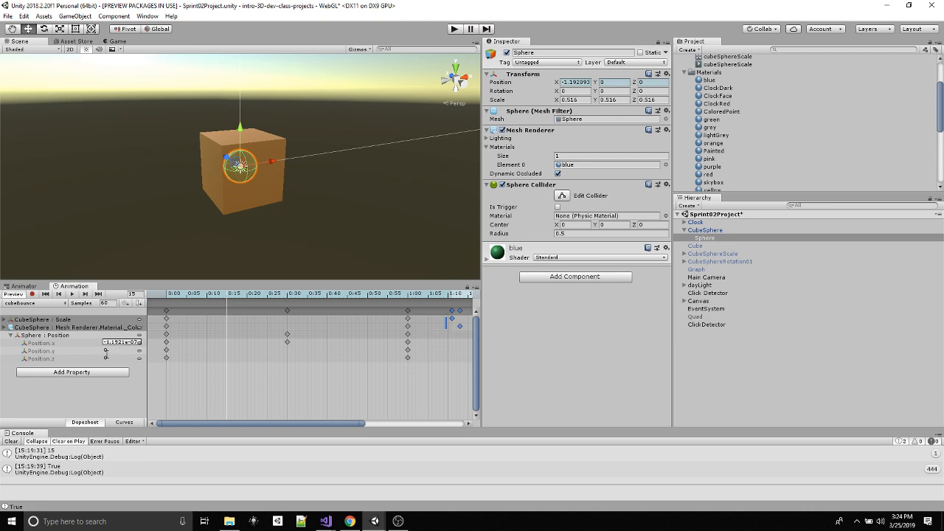
pyautogui.click(111, 351)
pyautogui.write('1')
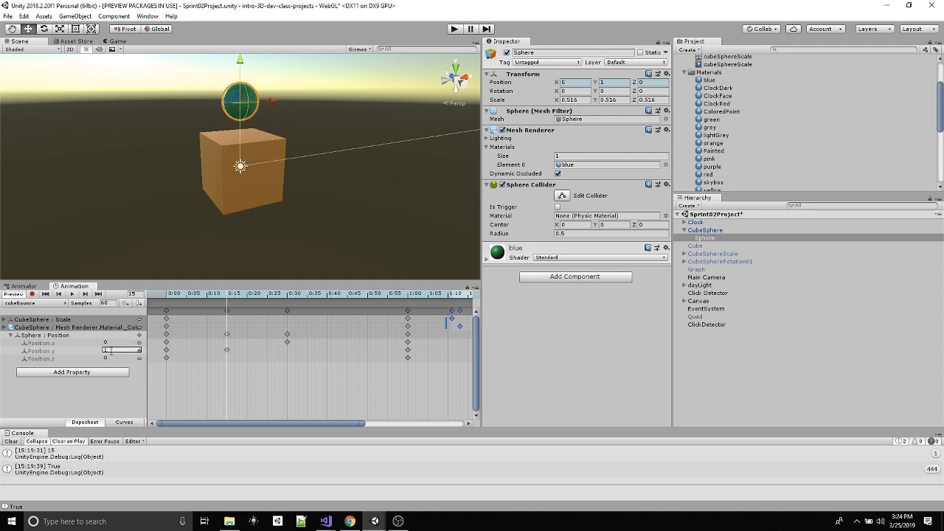
pyautogui.doubleClick(116, 351)
pyautogui.write('1.2')
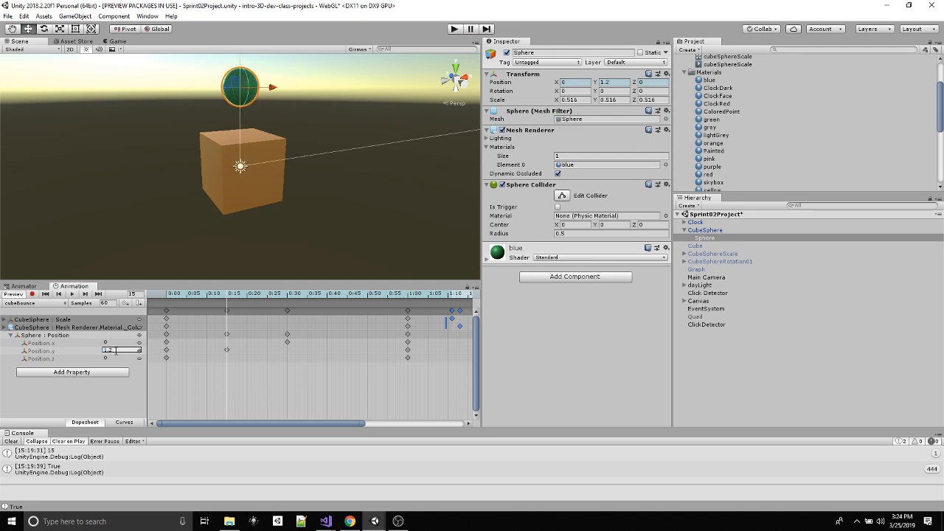
# - Preview the first half of the Sphere's motion and key its Y position at -1.2 at the 0:45 mark
pyautogui.click(161, 295)
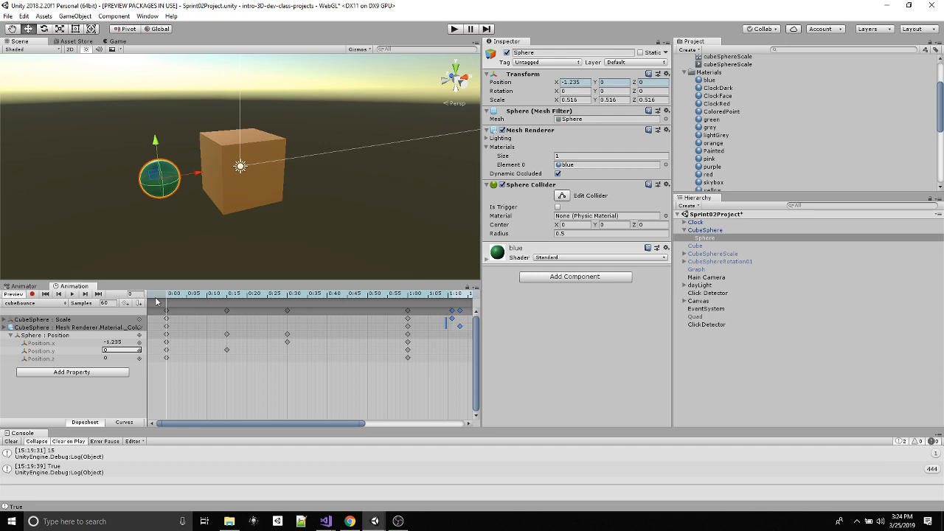
pyautogui.moveTo(155, 296); pyautogui.dragTo(289, 306)
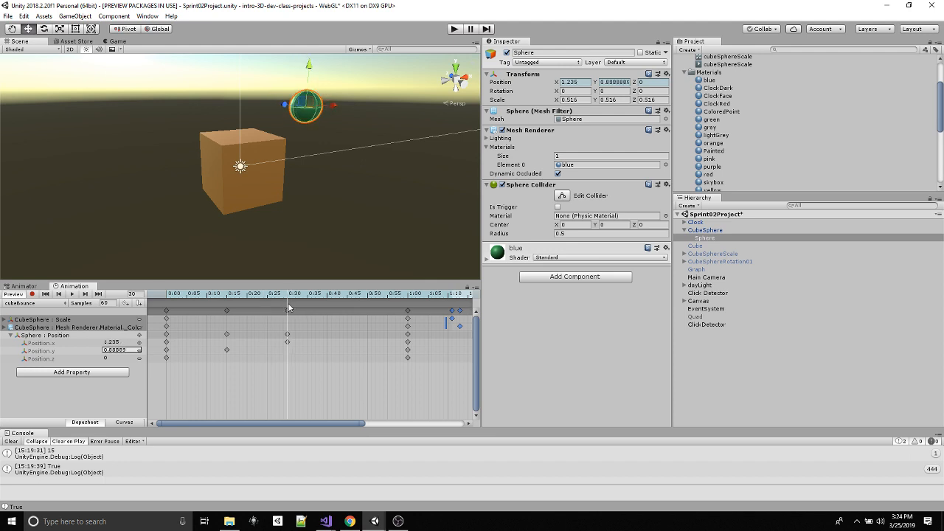
pyautogui.click(125, 346)
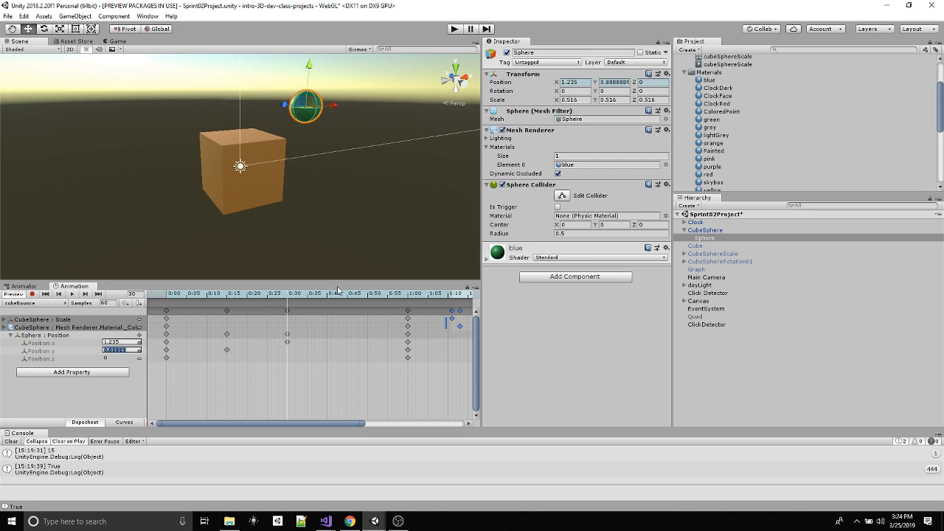
pyautogui.moveTo(313, 297); pyautogui.dragTo(350, 297)
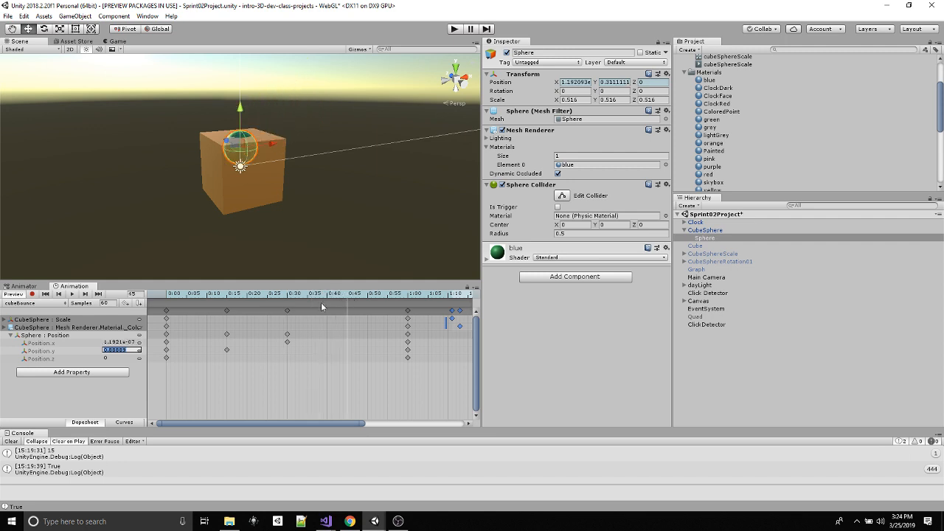
pyautogui.click(125, 349)
pyautogui.write('-1.2')
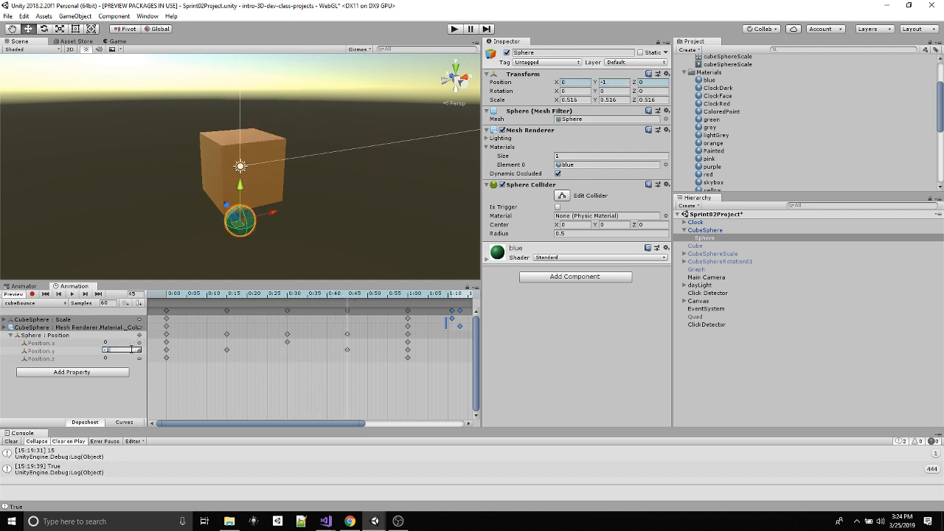
# - Compare the Sphere's positions at 0:15 and 0:45, return to the clip start and deselect the keyframes
pyautogui.click(227, 298)
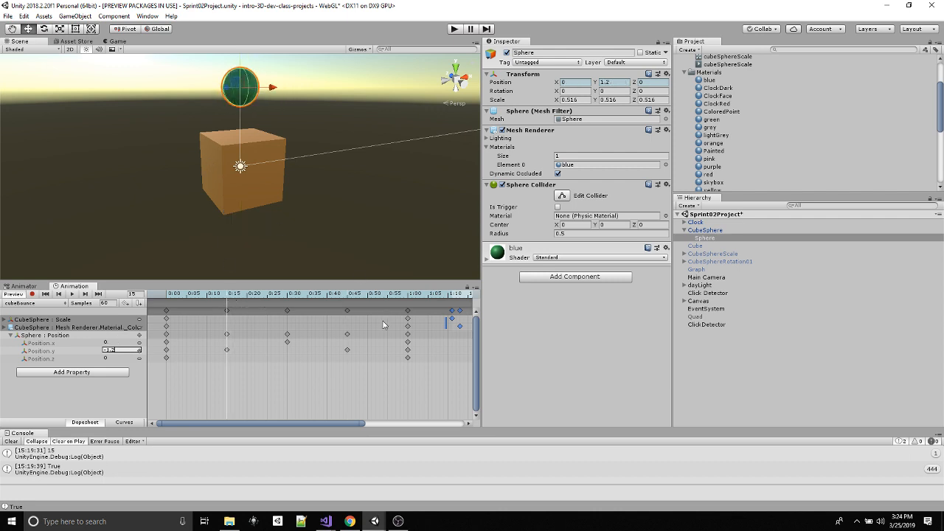
pyautogui.click(348, 298)
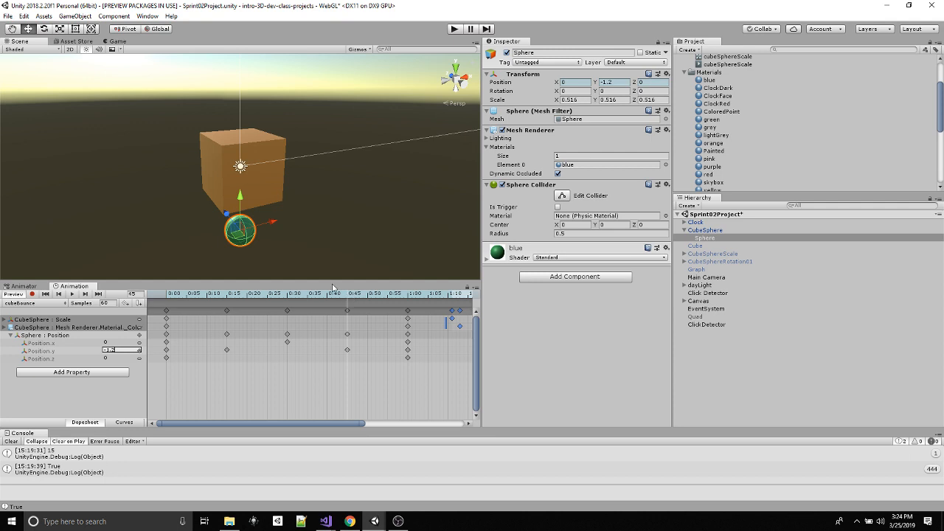
pyautogui.moveTo(176, 297); pyautogui.dragTo(159, 325)
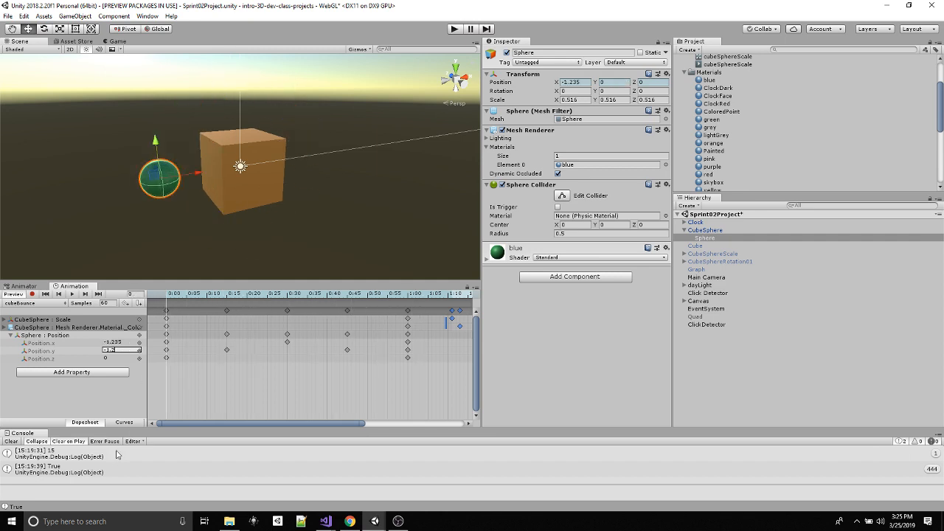
pyautogui.click(255, 373)
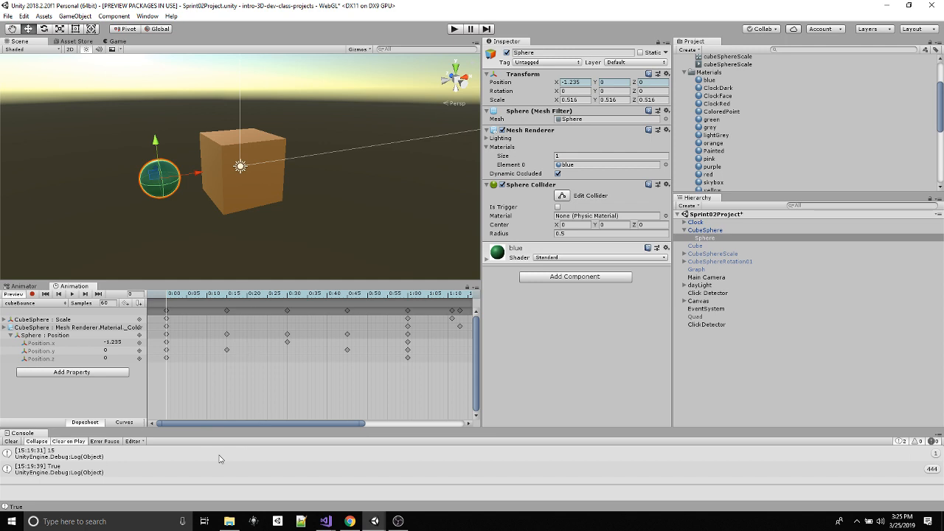
# - Display the Sphere's Position.x animation curve on its own and scrub between 0:00 and 1:00 to examine its easing
pyautogui.click(125, 423)
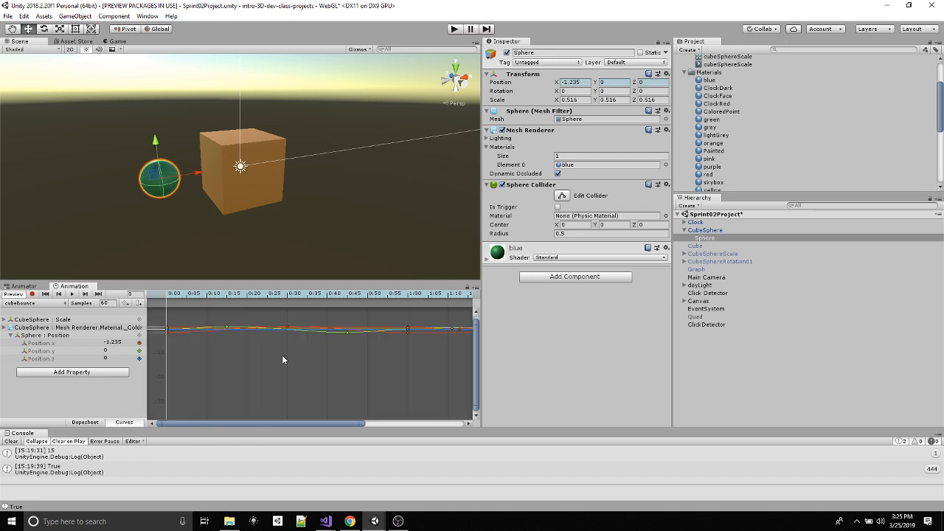
pyautogui.press('f')
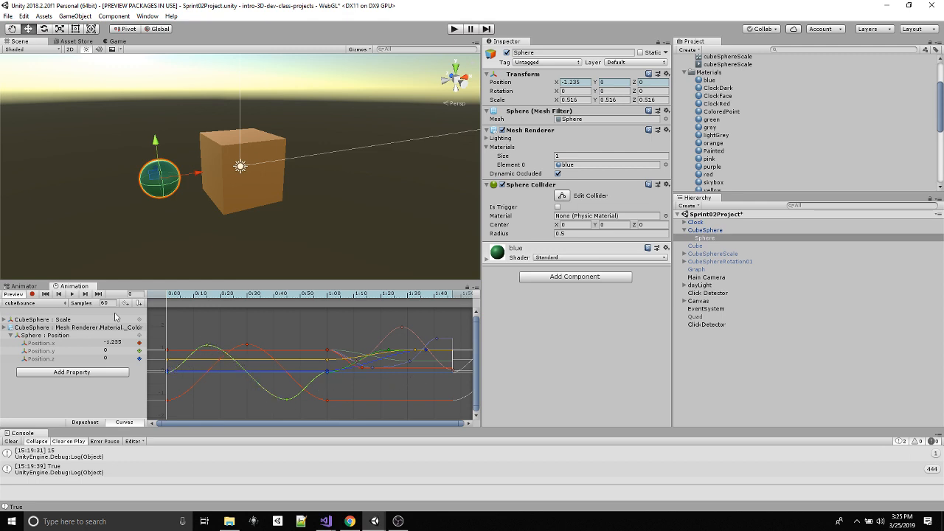
pyautogui.click(52, 344)
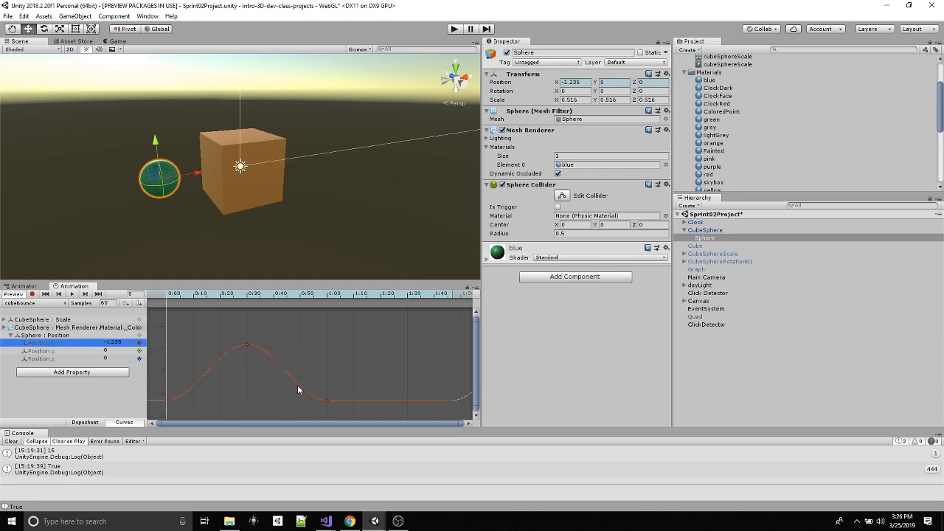
pyautogui.scroll(3, 291, 391)
pyautogui.moveTo(289, 387); pyautogui.dragTo(366, 385, button='middle')
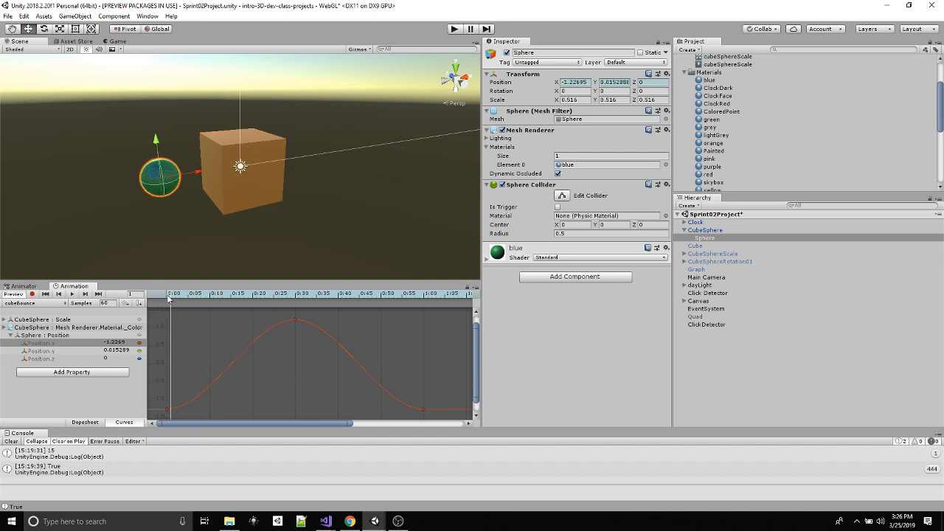
pyautogui.moveTo(174, 297); pyautogui.dragTo(423, 303)
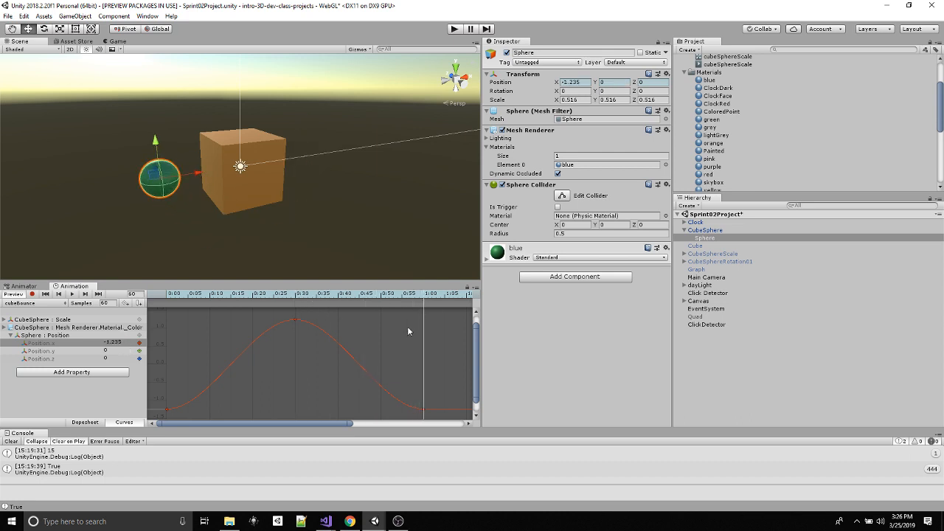
pyautogui.moveTo(265, 299); pyautogui.dragTo(171, 321)
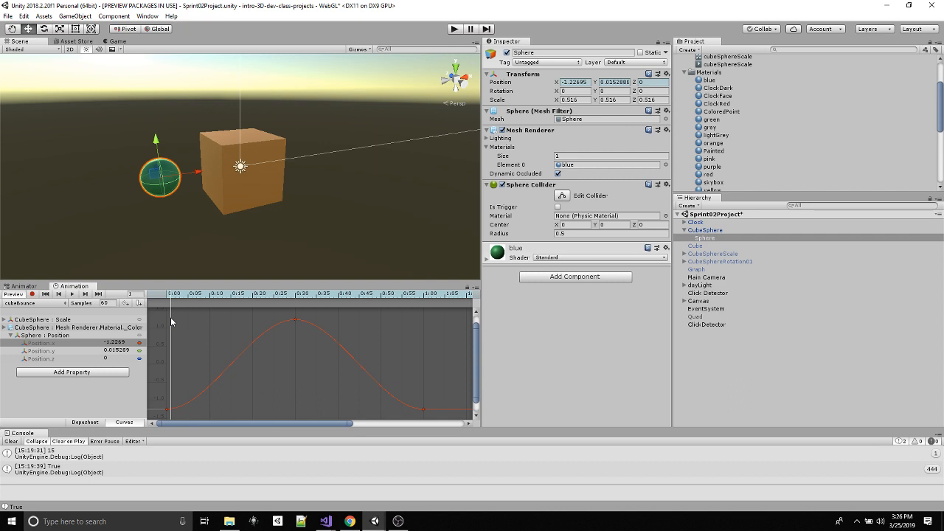
pyautogui.moveTo(432, 409); pyautogui.dragTo(431, 312)
pyautogui.hotkey('ctrl', 'z')
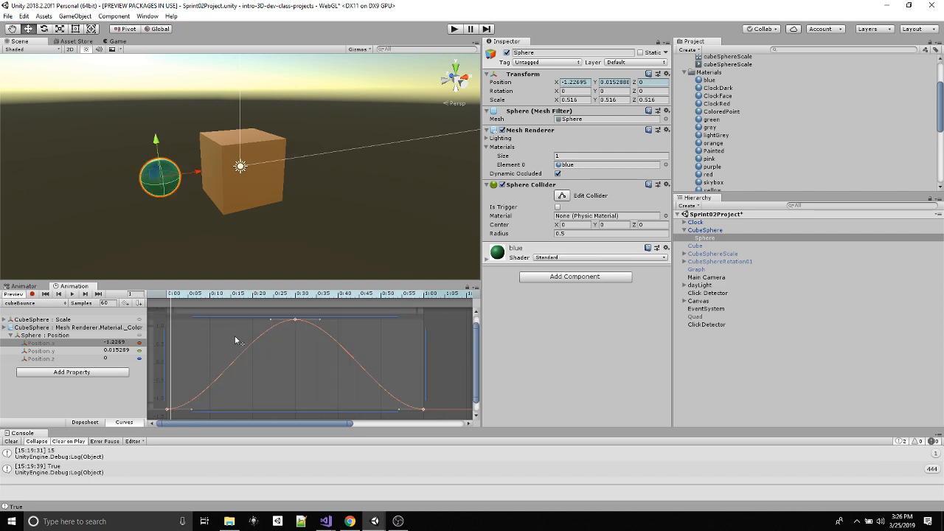
pyautogui.click(446, 416)
pyautogui.moveTo(418, 409); pyautogui.dragTo(414, 402)
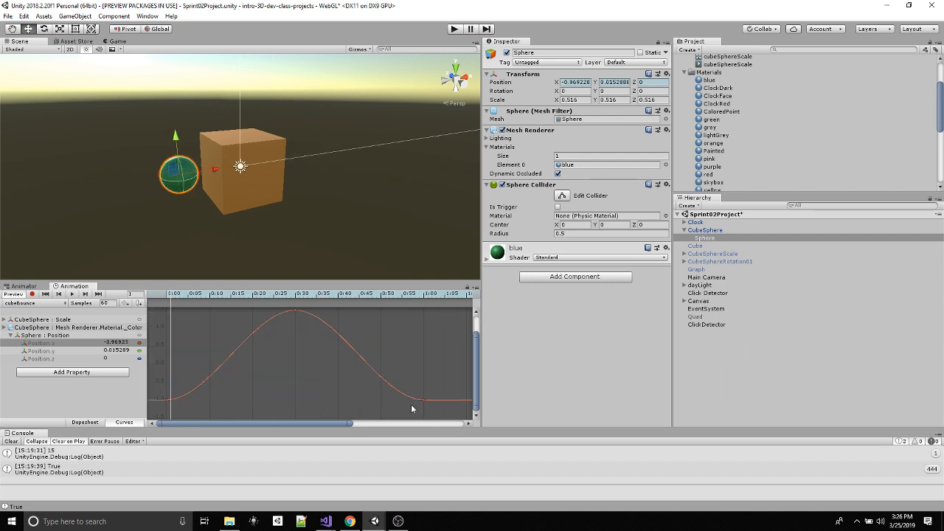
pyautogui.hotkey('ctrl', 'z')
pyautogui.click(450, 322)
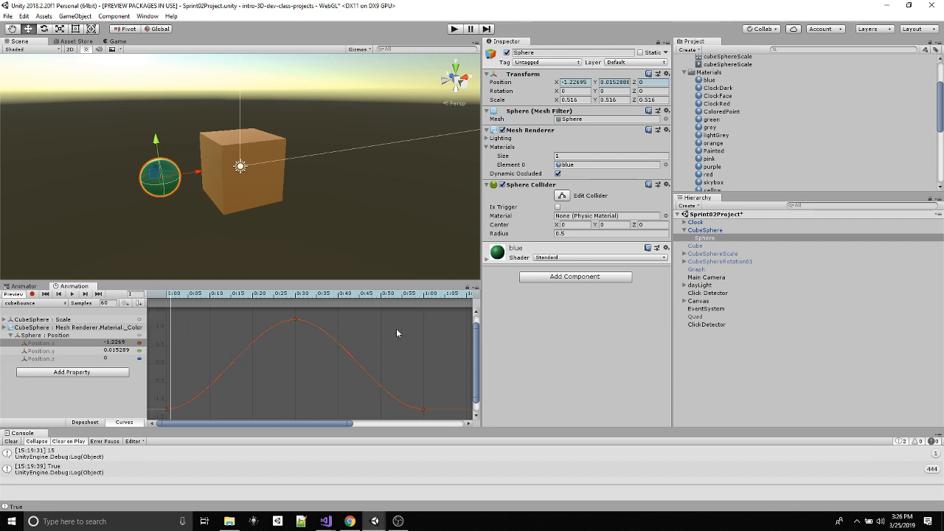
# - Set the left and right tangents of all Position.x keys from 0:00 to 1:00 to Linear
pyautogui.scroll(-3, 171, 332)
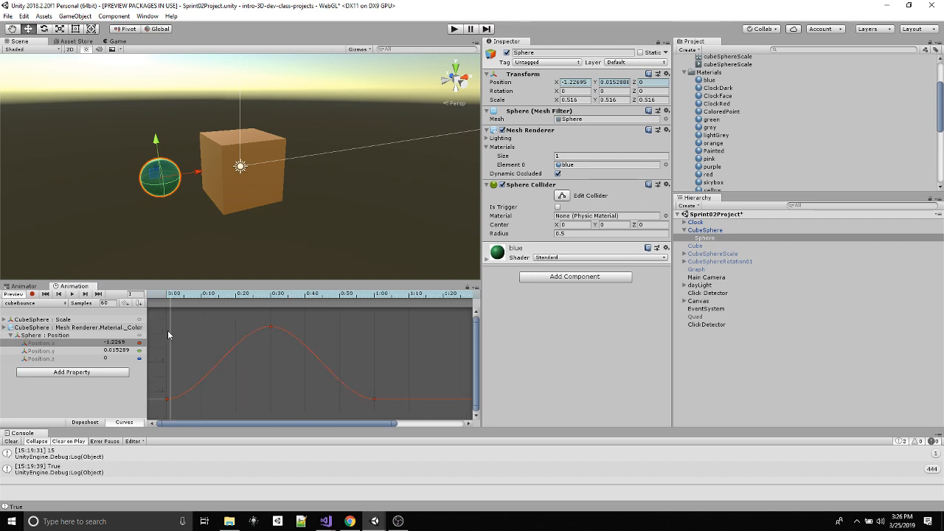
pyautogui.moveTo(166, 316); pyautogui.dragTo(388, 410)
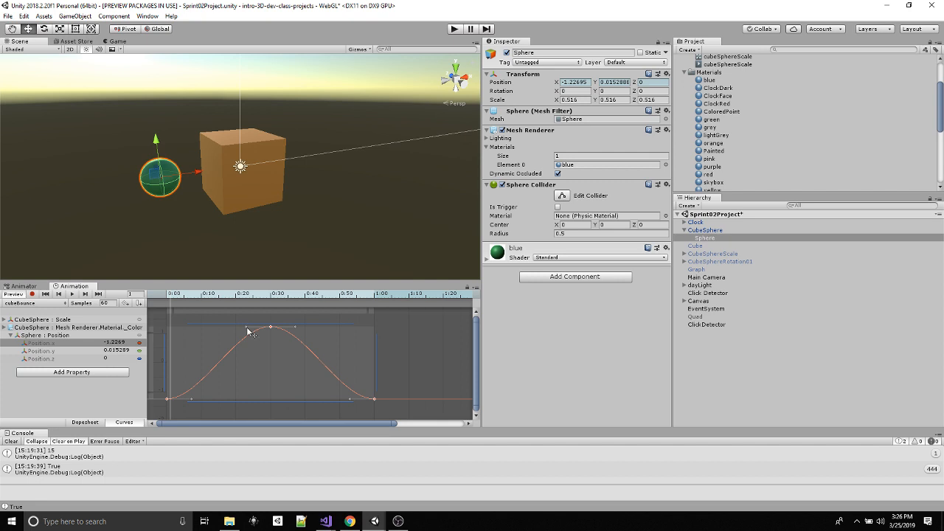
pyautogui.moveTo(292, 326)
pyautogui.mouseDown()
pyautogui.moveTo(299, 331)
pyautogui.moveTo(279, 367)
pyautogui.moveTo(302, 348)
pyautogui.moveTo(284, 336)
pyautogui.mouseUp()
pyautogui.rightClick(269, 327)
pyautogui.moveTo(307, 416)
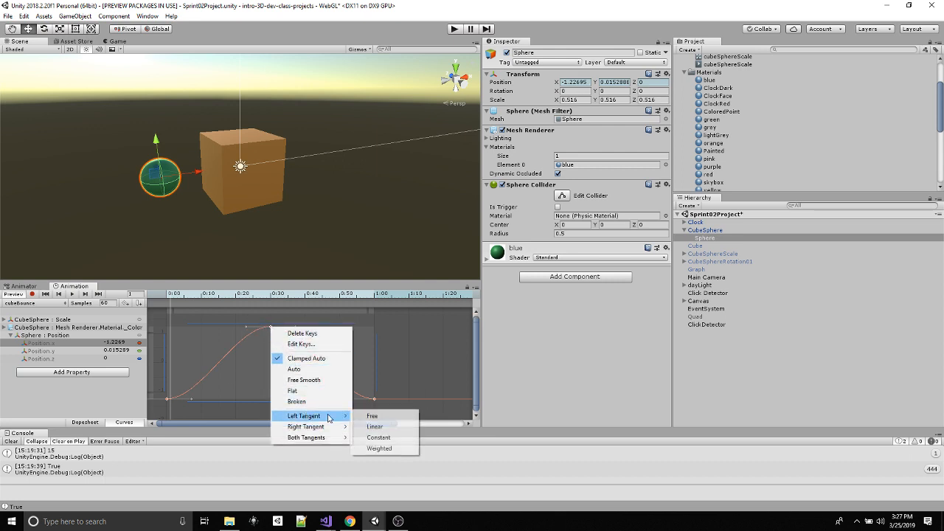
pyautogui.click(369, 427)
pyautogui.rightClick(271, 332)
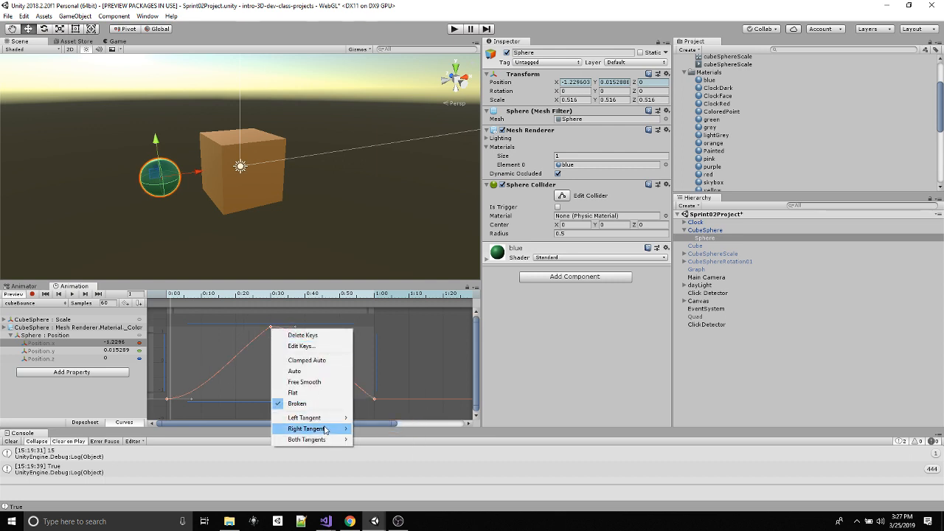
pyautogui.moveTo(328, 428)
pyautogui.click(373, 439)
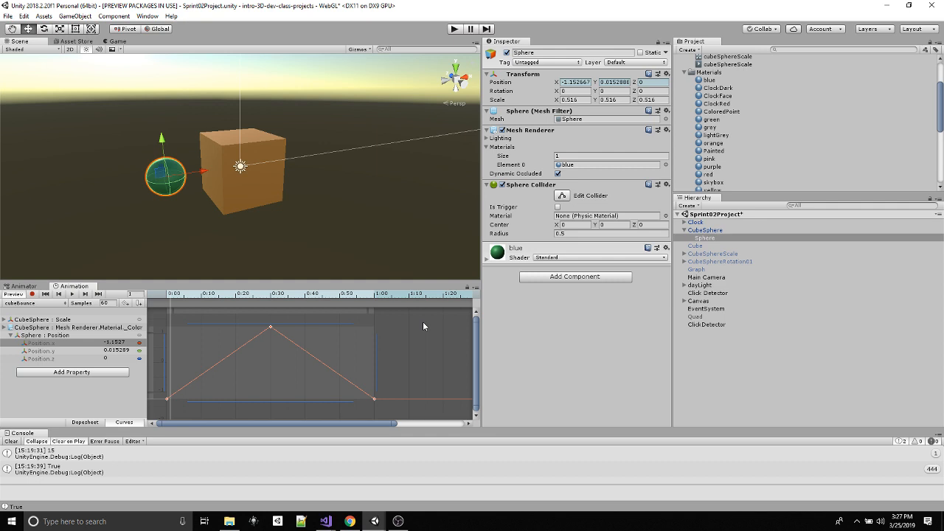
# - Set the left and right tangents of all the Sphere's Position.y keys from 0:00 to 1:00 to Linear
pyautogui.click(44, 351)
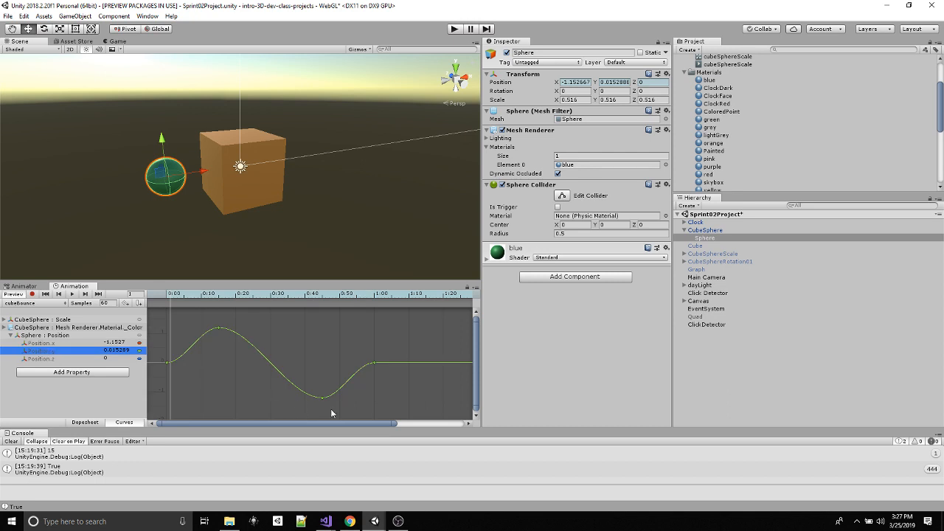
pyautogui.moveTo(163, 317); pyautogui.dragTo(385, 413)
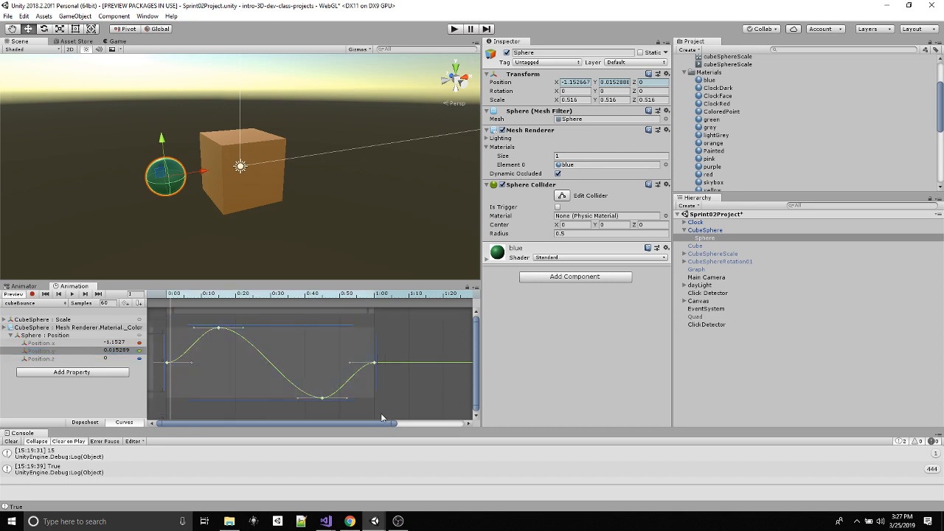
pyautogui.rightClick(219, 330)
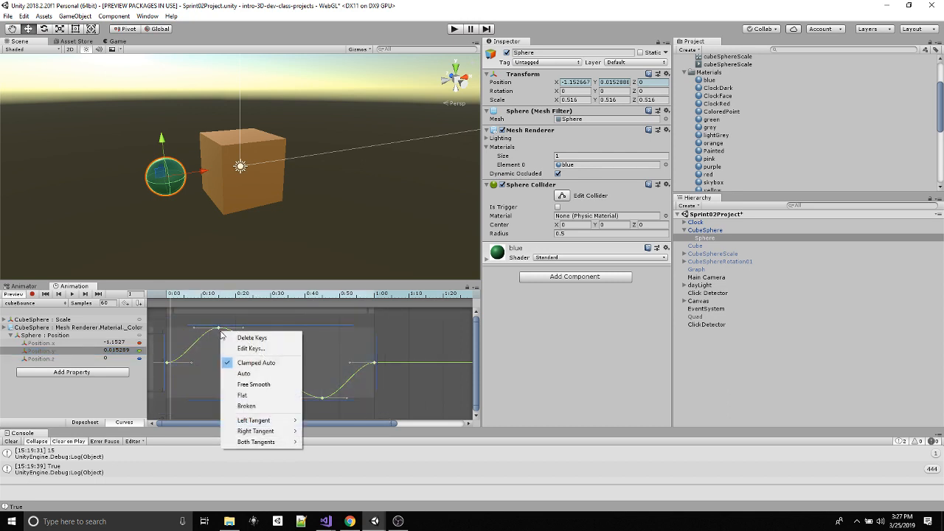
pyautogui.moveTo(277, 422)
pyautogui.click(328, 431)
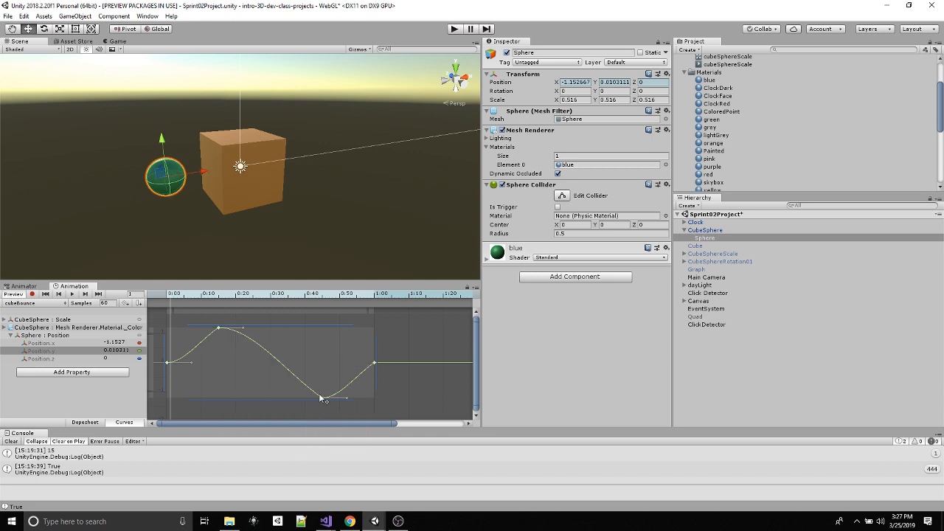
pyautogui.rightClick(373, 363)
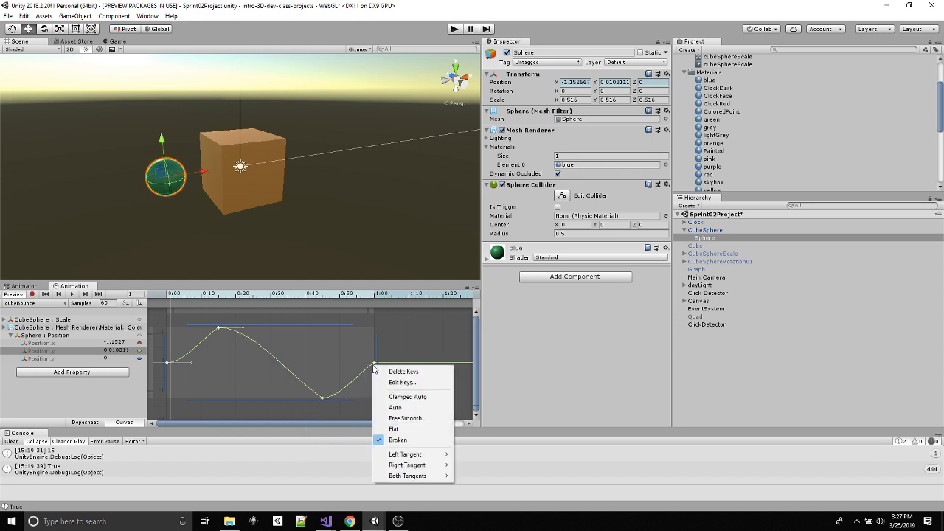
pyautogui.moveTo(420, 466)
pyautogui.click(479, 478)
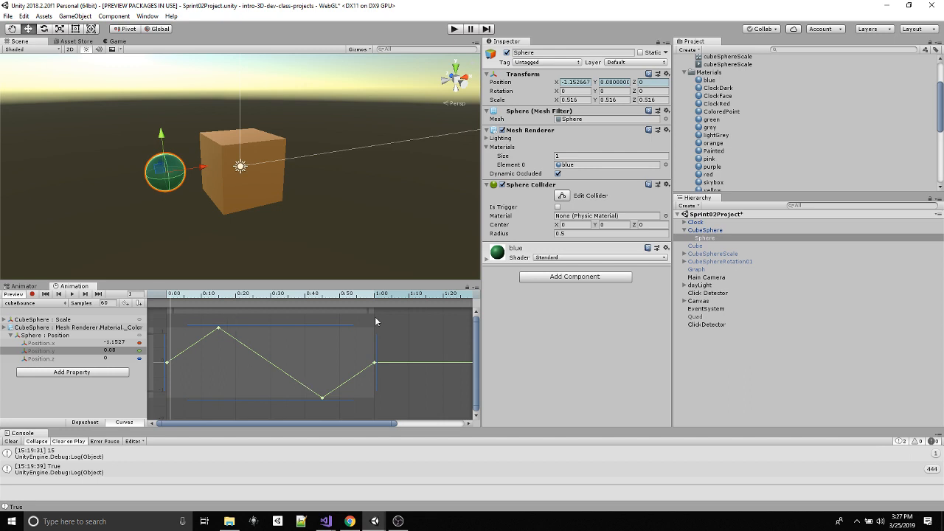
# - Delete the CubeSphere scale and material colour keyframes beyond the 1:00 mark in the cubeBounce dopesheet
pyautogui.scroll(-7, 389, 329)
pyautogui.scroll(6, 389, 329)
pyautogui.keyDown('alt'); pyautogui.moveTo(243, 234); pyautogui.dragTo(264, 237); pyautogui.keyUp('alt')
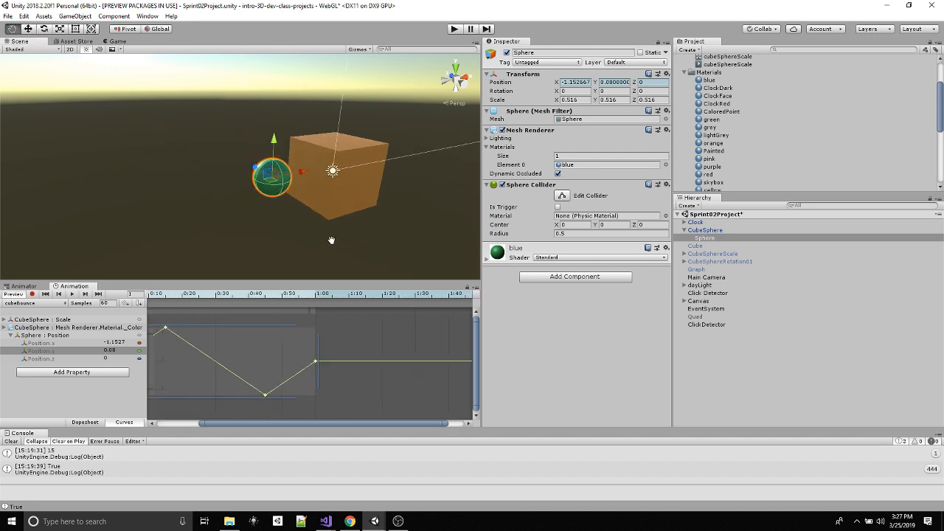
pyautogui.moveTo(248, 425); pyautogui.dragTo(241, 426)
pyautogui.scroll(-5, 391, 360)
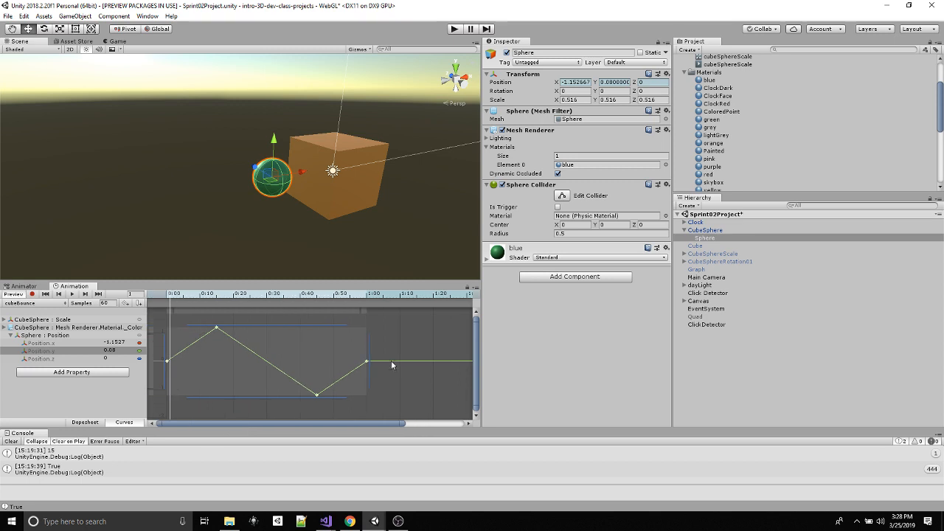
pyautogui.click(41, 320)
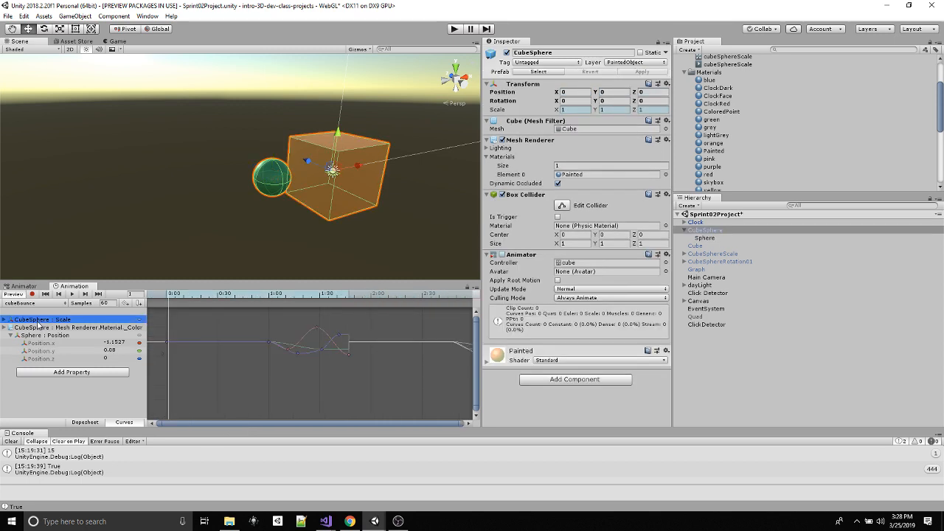
pyautogui.click(84, 422)
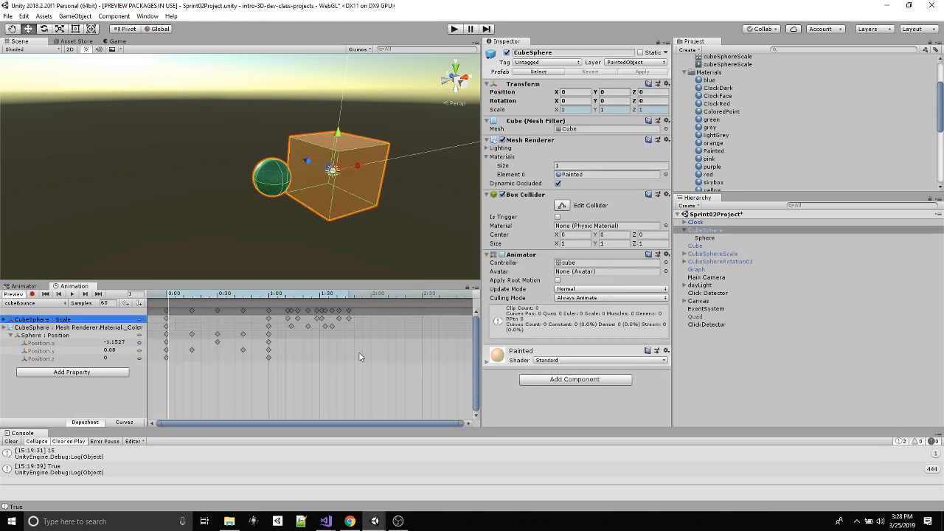
pyautogui.moveTo(381, 355); pyautogui.dragTo(279, 307)
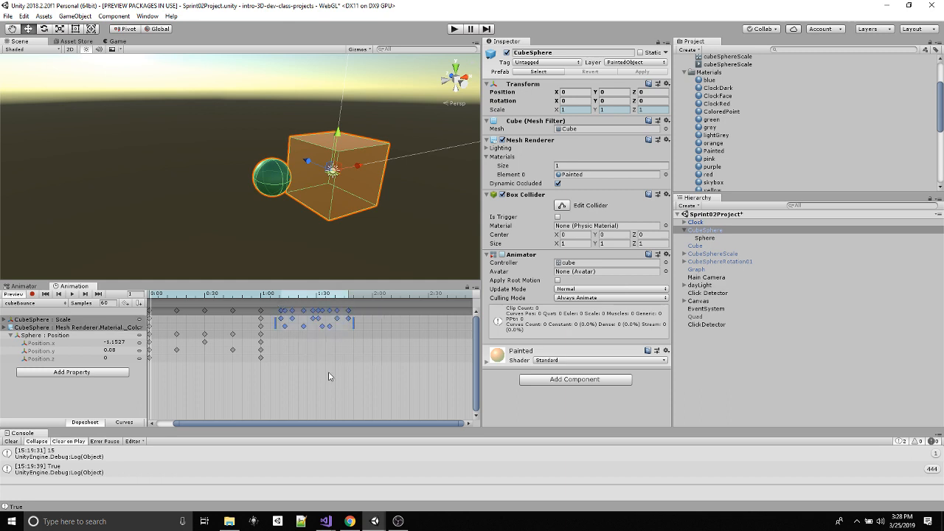
pyautogui.hotkey('ctrl', 'x')
pyautogui.hotkey('ctrl', 'v')
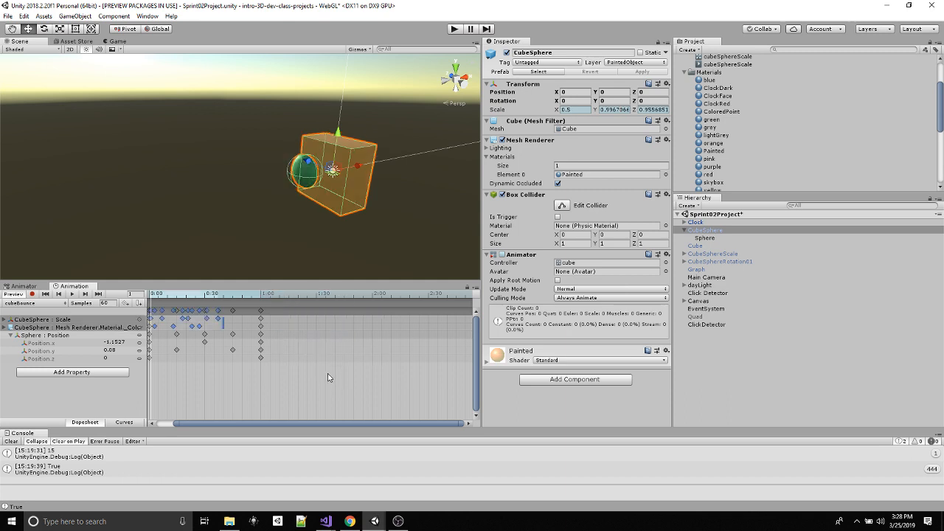
pyautogui.press('Delete')
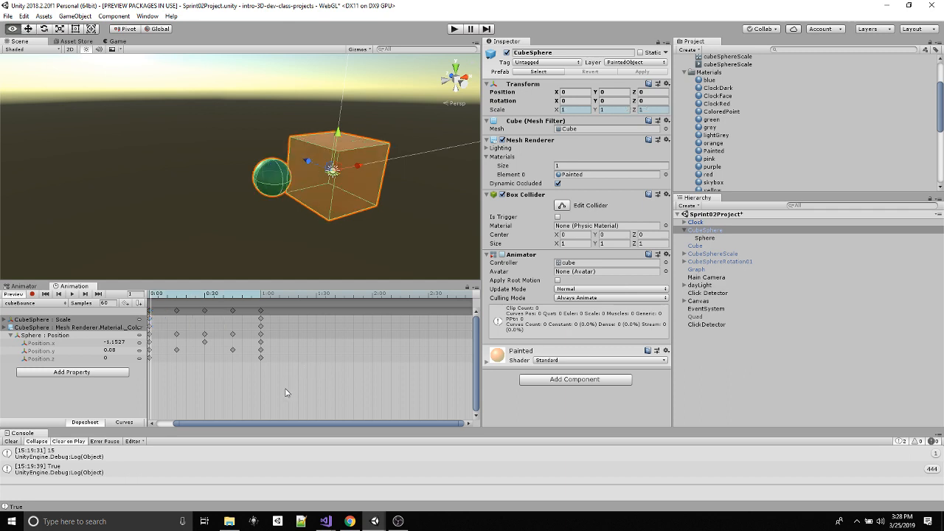
# - Play the cubeBounce clip, view the cube from the front and display the Sphere's framed position curves to examine the linear motion
pyautogui.keyDown('alt'); pyautogui.moveTo(286, 392); pyautogui.dragTo(304, 392); pyautogui.keyUp('alt')
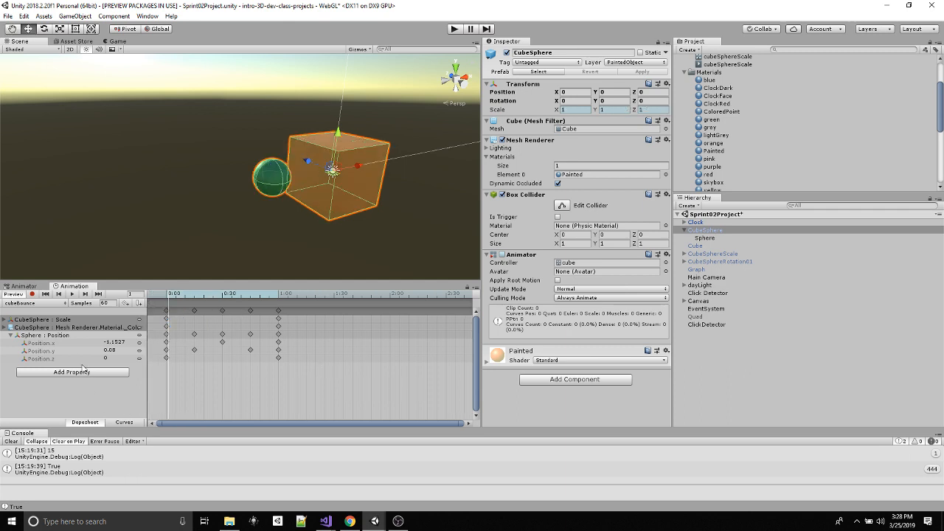
pyautogui.click(72, 294)
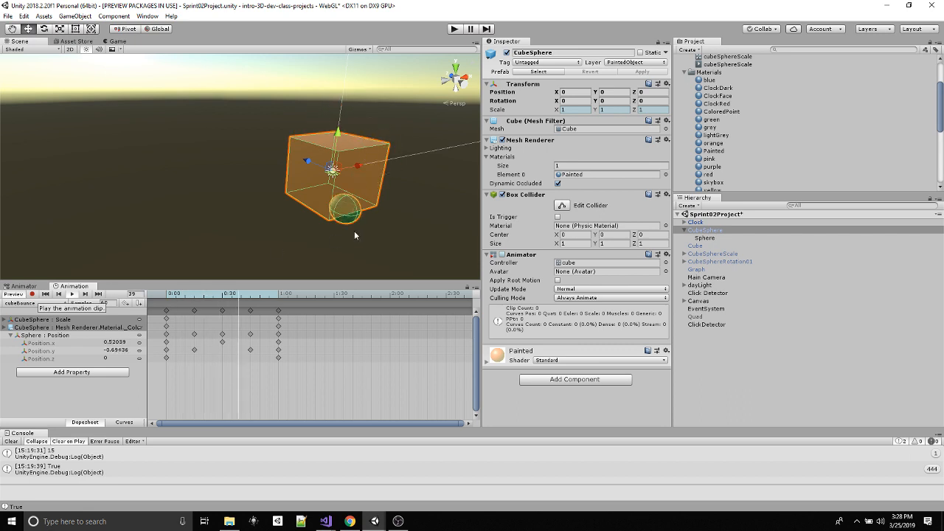
pyautogui.keyDown('alt'); pyautogui.moveTo(399, 235); pyautogui.dragTo(354, 202); pyautogui.keyUp('alt')
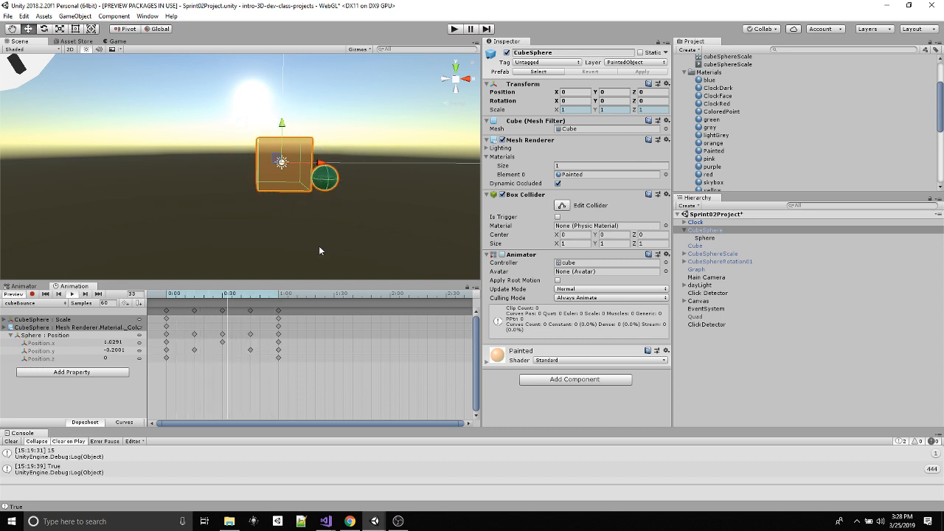
pyautogui.click(124, 423)
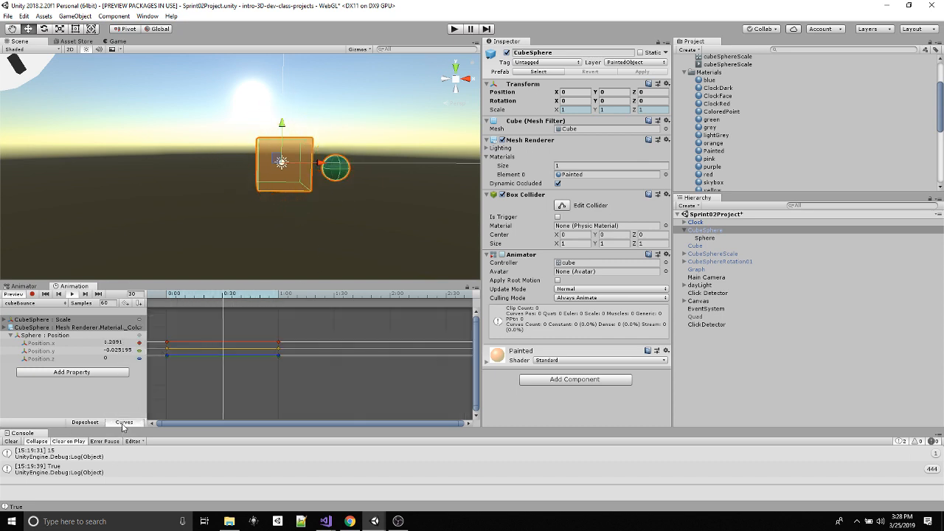
pyautogui.click(74, 336)
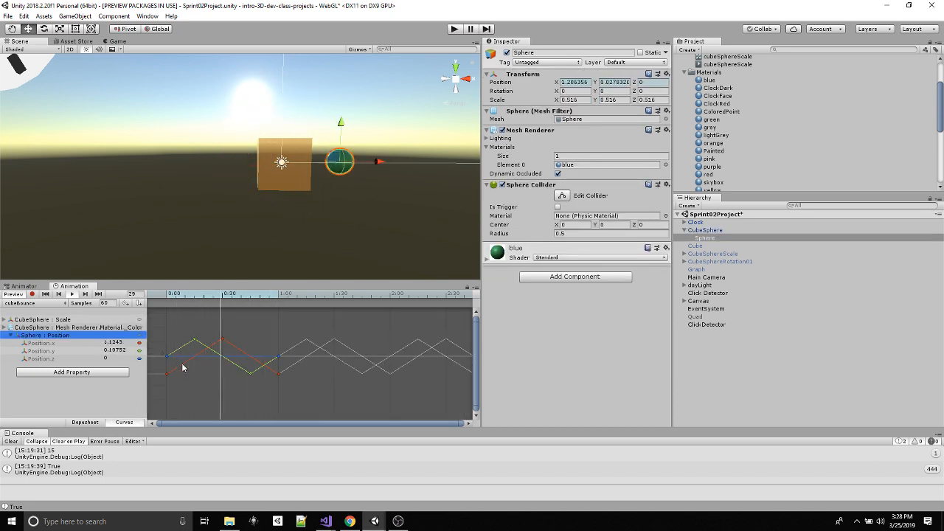
pyautogui.press('f')
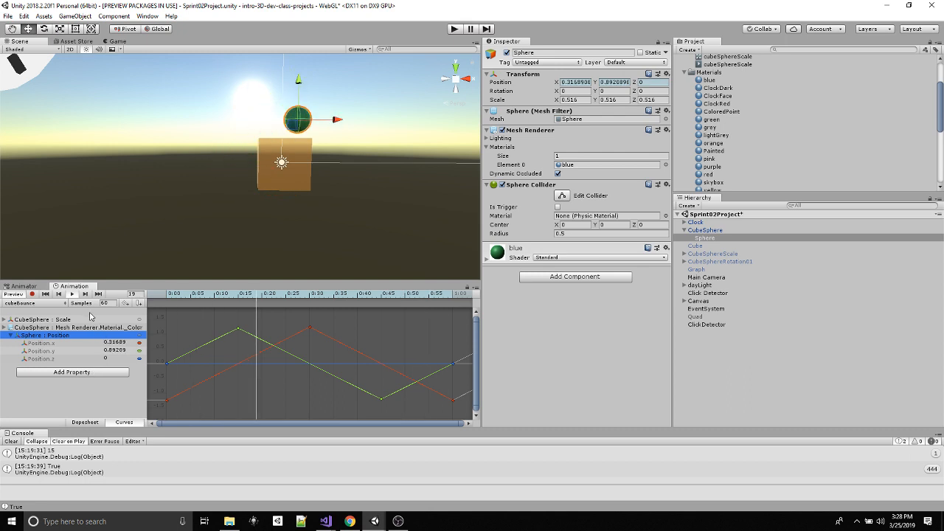
# - Stop playback, set all the Sphere's position keys to Flat tangents and preview the motion up to about 0:36
pyautogui.click(73, 294)
pyautogui.moveTo(460, 415); pyautogui.dragTo(154, 320)
pyautogui.rightClick(165, 363)
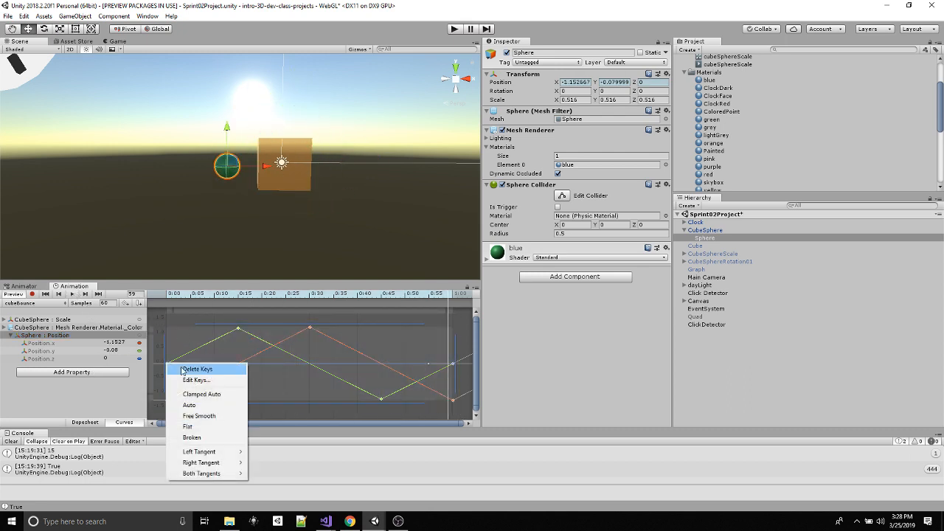
pyautogui.click(202, 429)
pyautogui.click(292, 418)
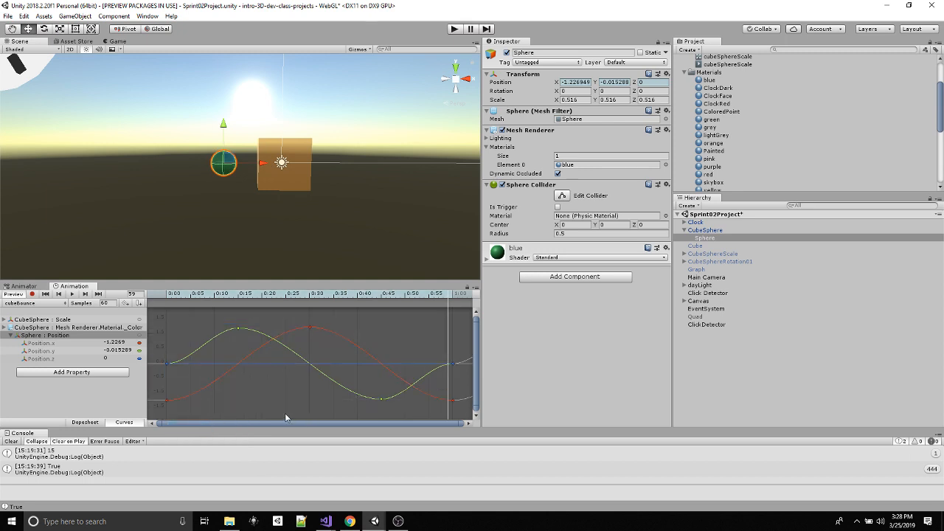
pyautogui.click(73, 294)
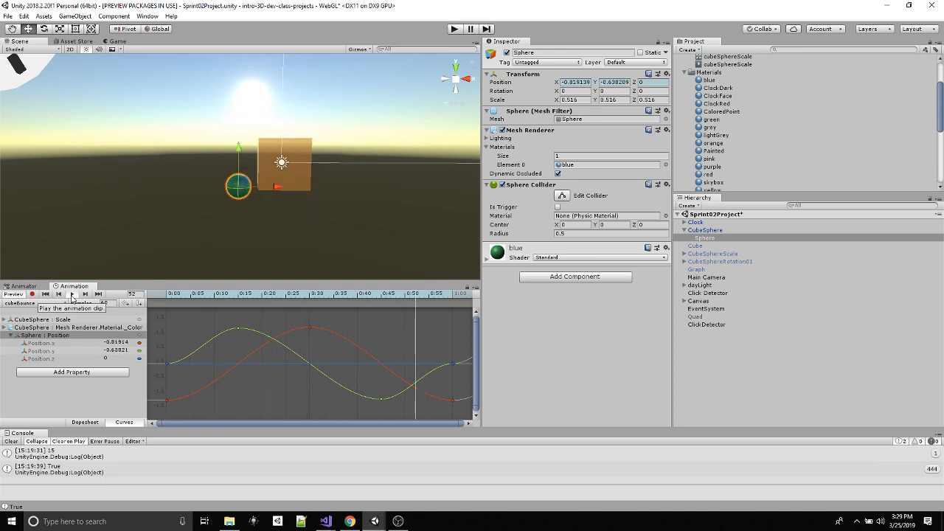
pyautogui.moveTo(270, 296); pyautogui.dragTo(329, 306)
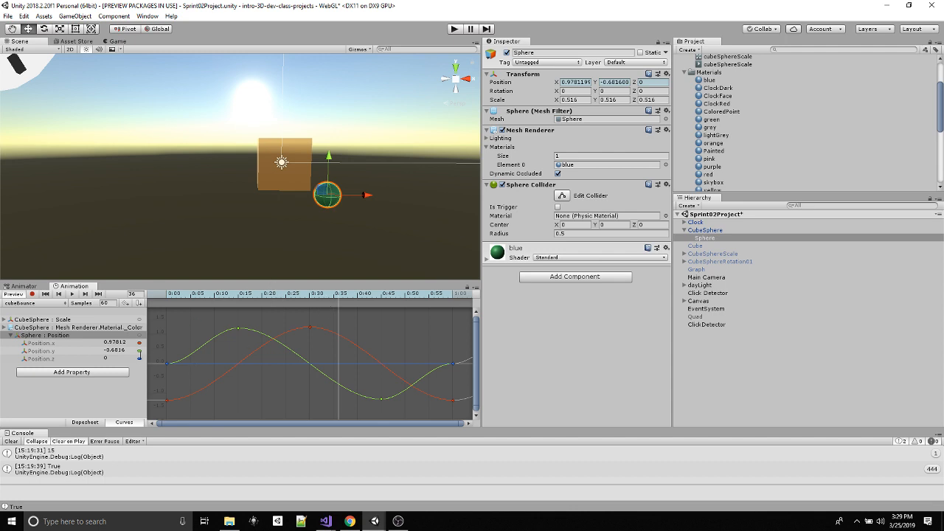
# - Compare the Sphere's position curves with the CubeSphere scale and material colour curves, ending on all the Sphere's position curves
pyautogui.click(53, 345)
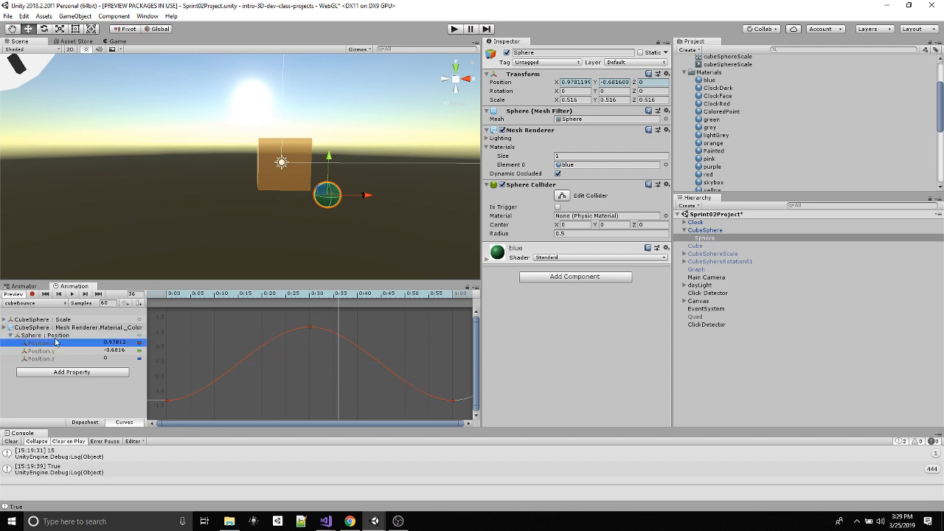
pyautogui.click(62, 322)
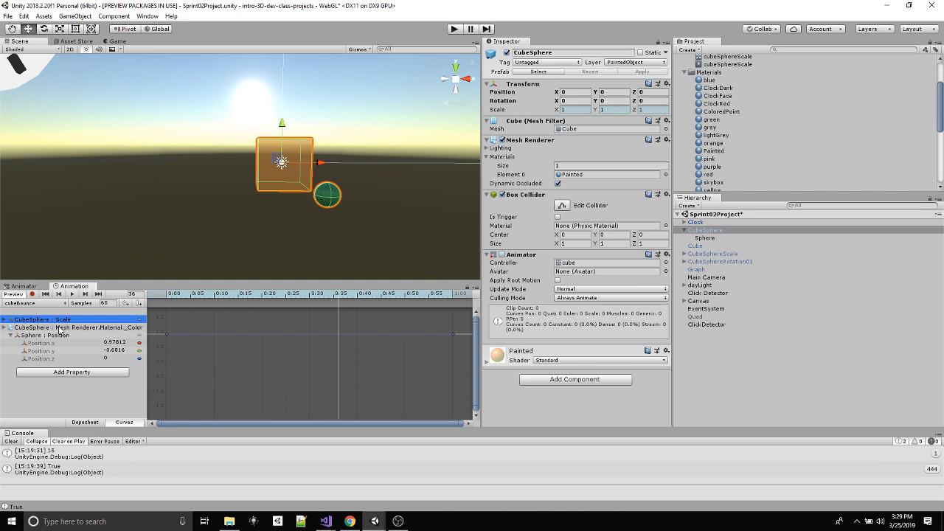
pyautogui.click(60, 328)
pyautogui.keyDown('shift'); pyautogui.click(58, 337); pyautogui.keyUp('shift')
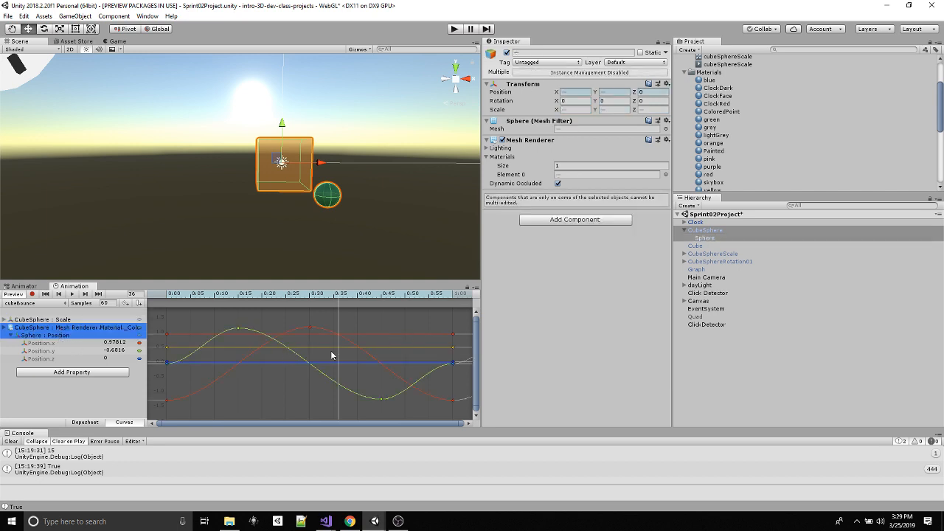
pyautogui.click(62, 335)
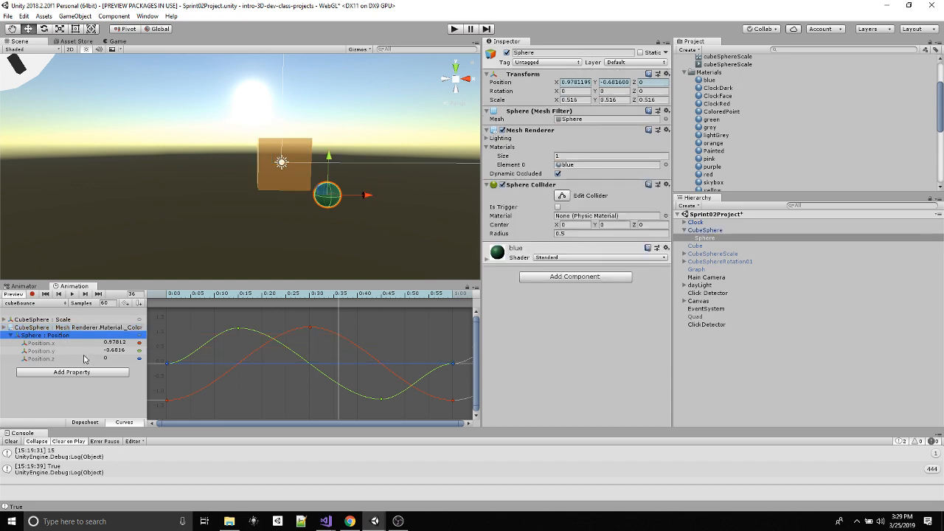
# - Examine the Sphere's Position.x and Position.y curves separately, scrubbing Position.y from 0:00 to 1:00
pyautogui.click(51, 343)
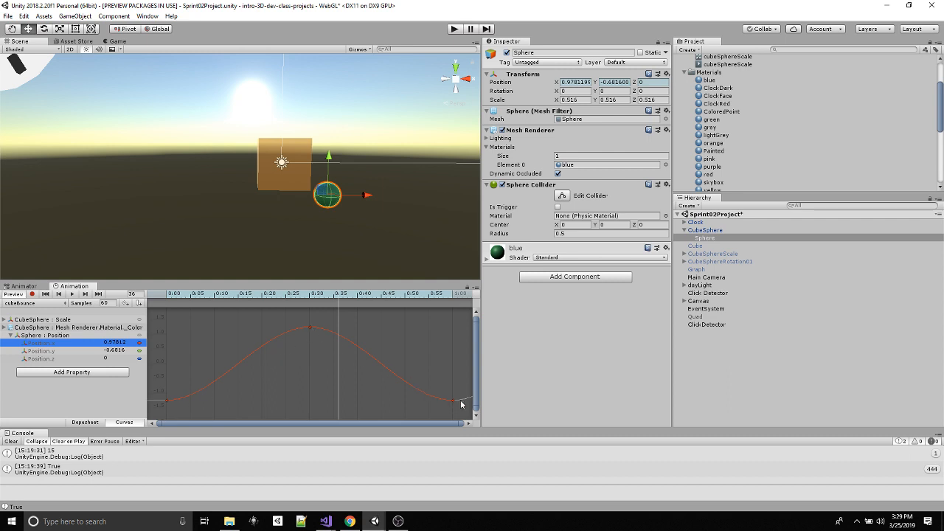
pyautogui.click(59, 350)
pyautogui.click(169, 296)
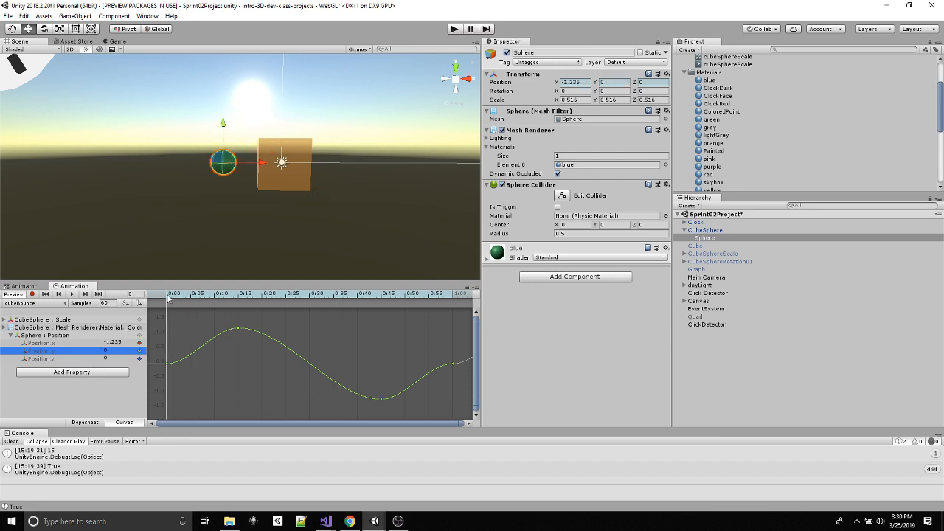
pyautogui.moveTo(169, 296); pyautogui.dragTo(455, 322)
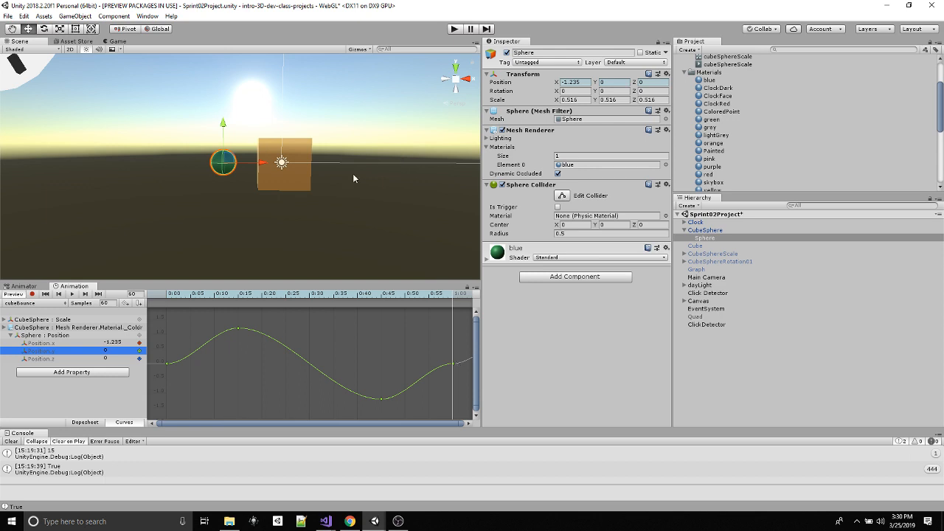
pyautogui.moveTo(240, 301); pyautogui.dragTo(454, 308)
# - Examine how the Position.y curve repeats beyond 1:00 and inspect its keys at 0:15 and 0:45
pyautogui.scroll(-8, 425, 347)
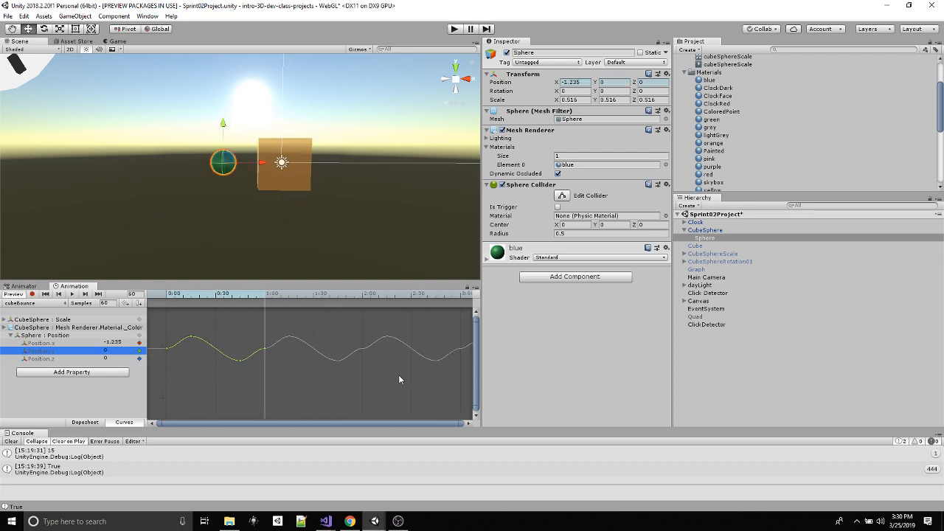
pyautogui.scroll(-2, 400, 368)
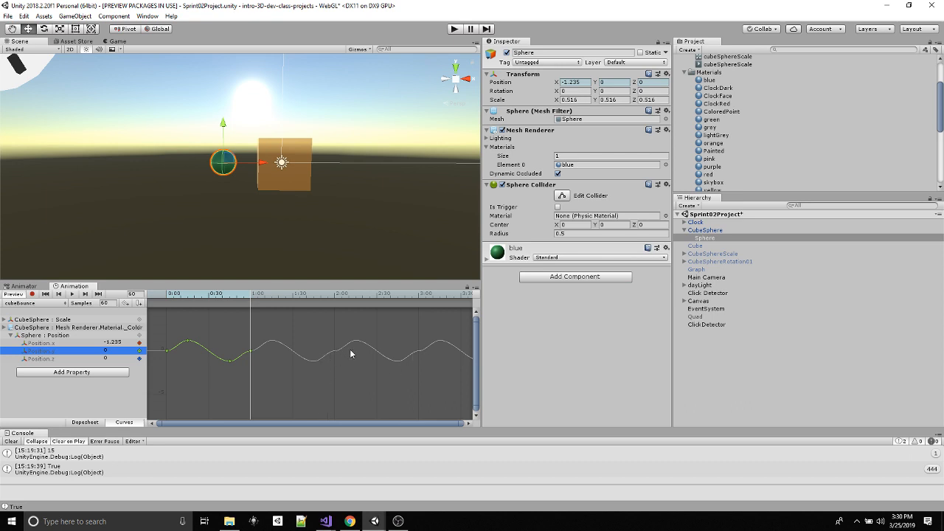
pyautogui.scroll(3, 336, 354)
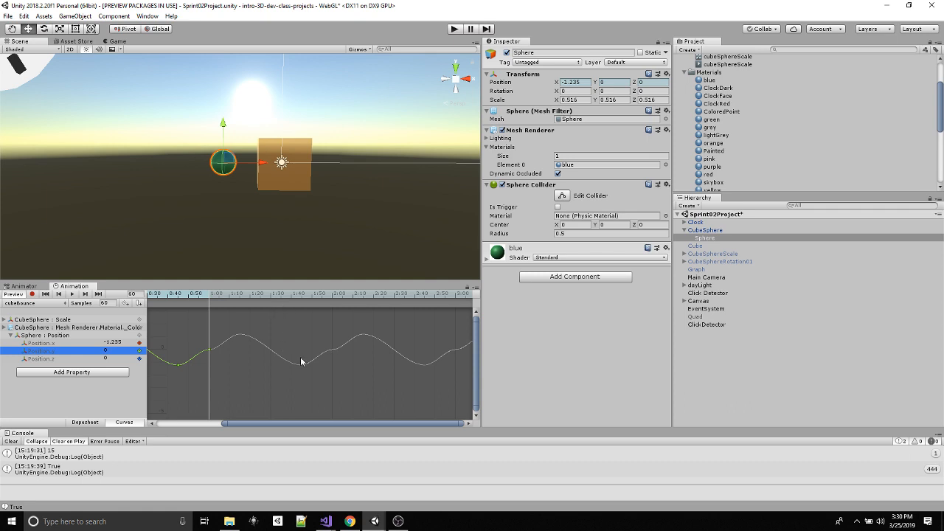
pyautogui.moveTo(317, 426); pyautogui.dragTo(211, 419)
pyautogui.scroll(2, 268, 374)
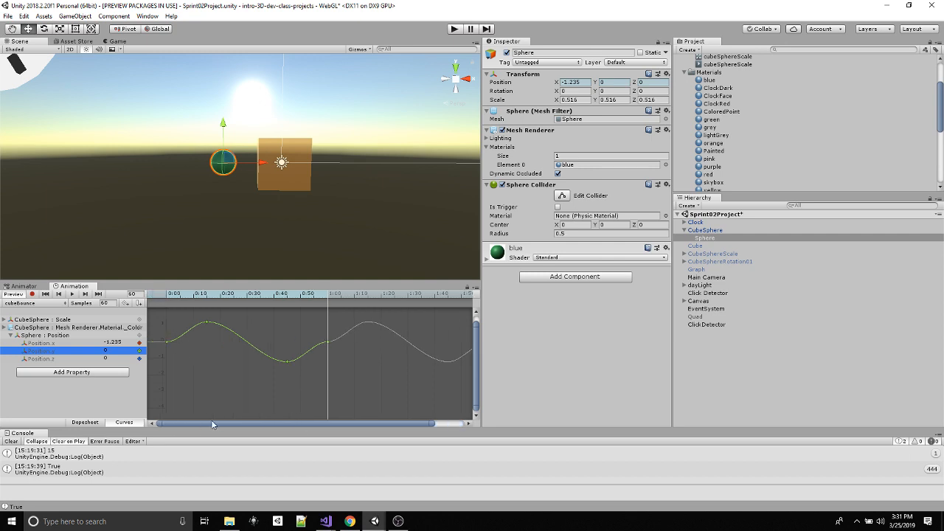
pyautogui.click(207, 323)
pyautogui.click(287, 361)
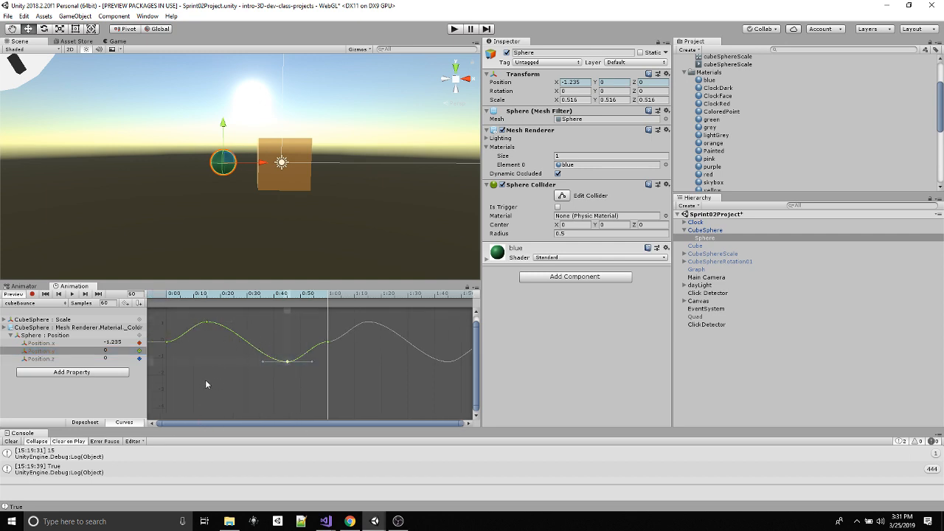
# - Set the left tangent of the Position.y key at 1:00 to Linear and angle the 0:00 key's tangent upward for a smooth loop
pyautogui.press('f')
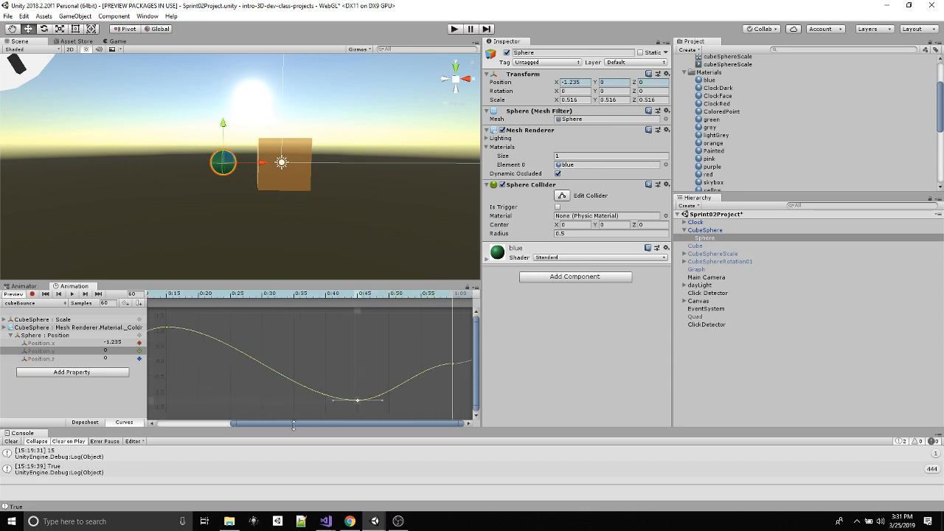
pyautogui.scroll(-5, 259, 396)
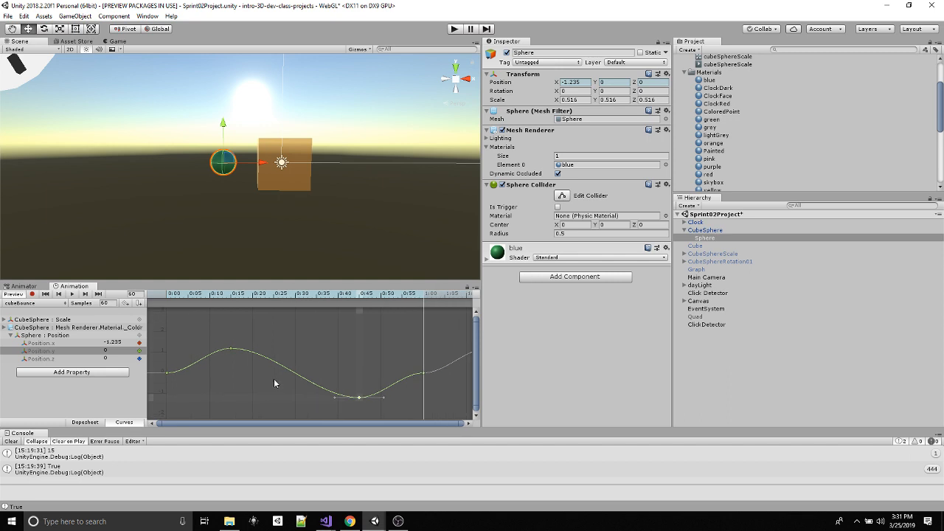
pyautogui.click(424, 358)
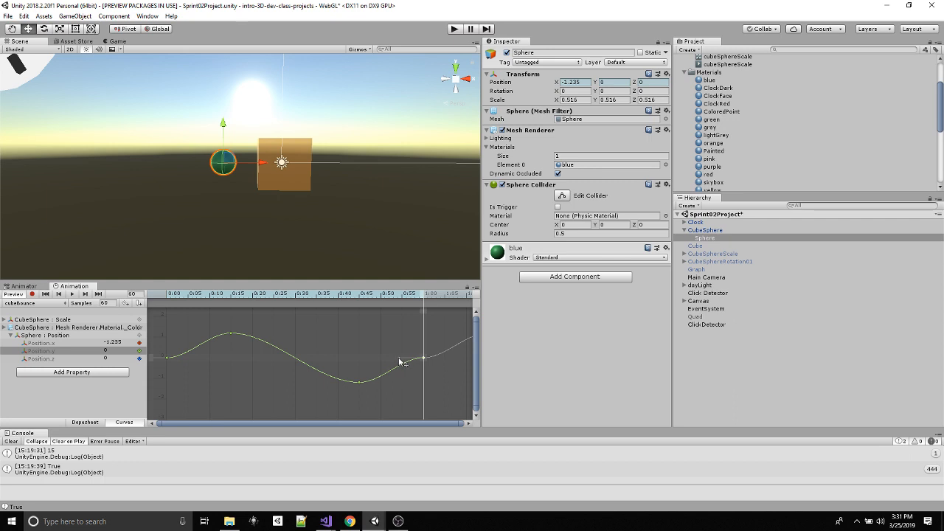
pyautogui.moveTo(399, 359); pyautogui.dragTo(404, 373)
pyautogui.rightClick(423, 359)
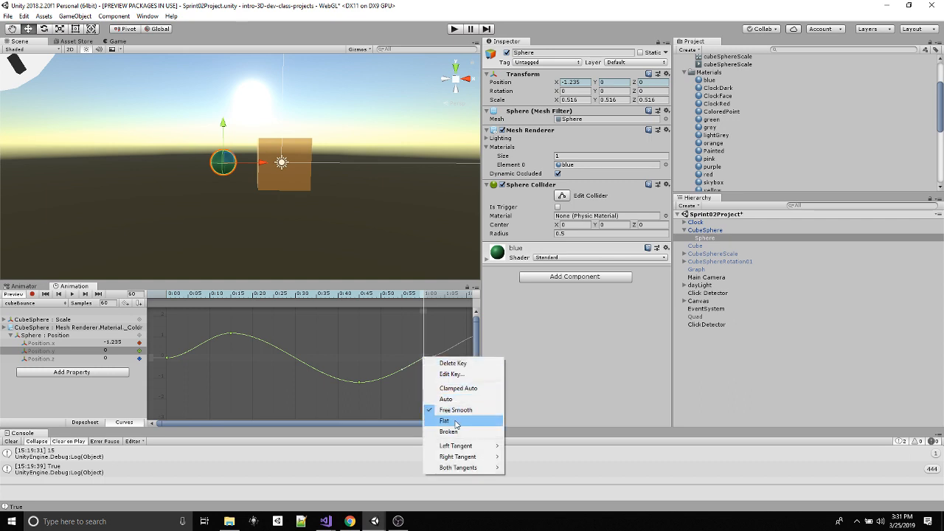
pyautogui.moveTo(457, 445)
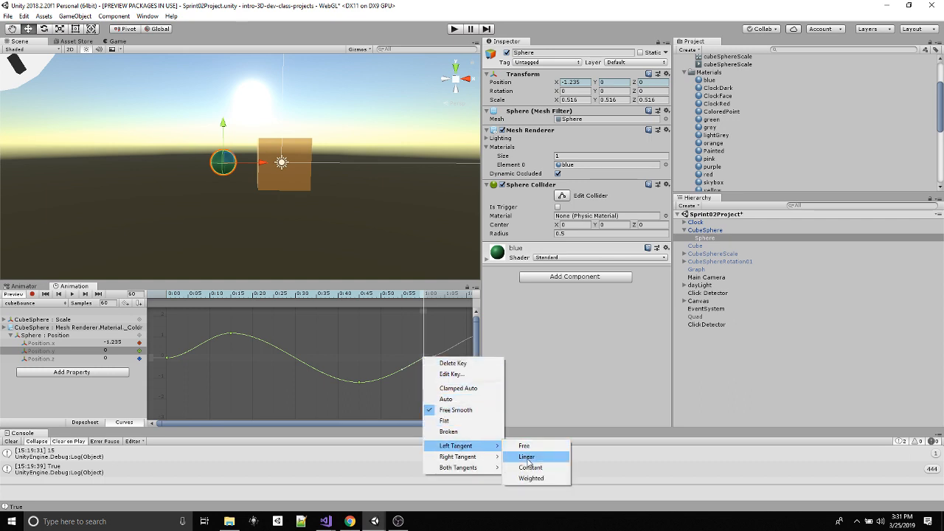
pyautogui.click(529, 457)
pyautogui.moveTo(202, 373); pyautogui.dragTo(194, 351)
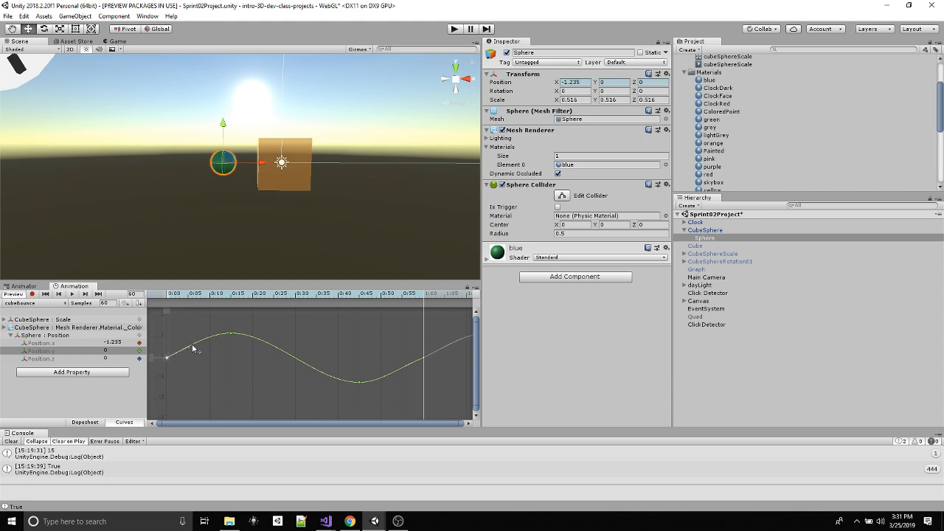
pyautogui.scroll(-5, 405, 367)
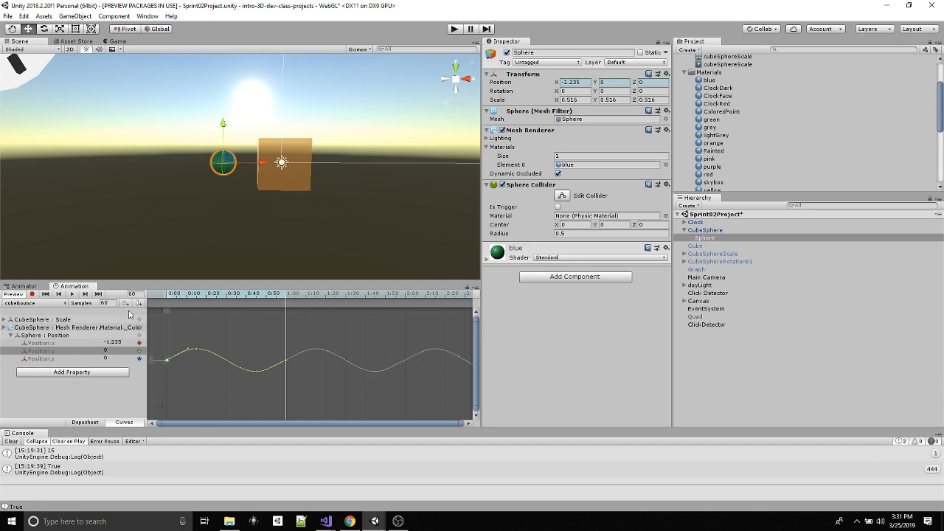
# - Preview the looping clip and examine the Sphere's Position.x and Position.y curves together
pyautogui.click(71, 293)
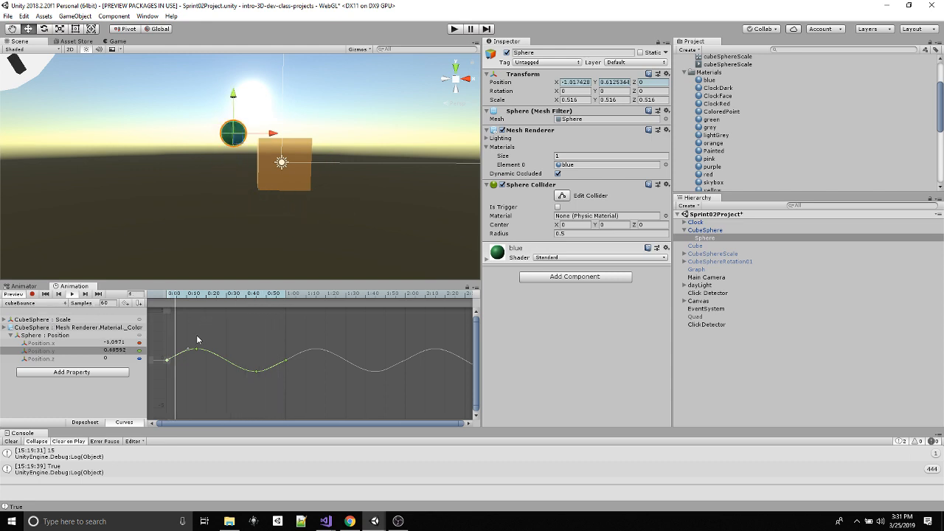
pyautogui.click(197, 207)
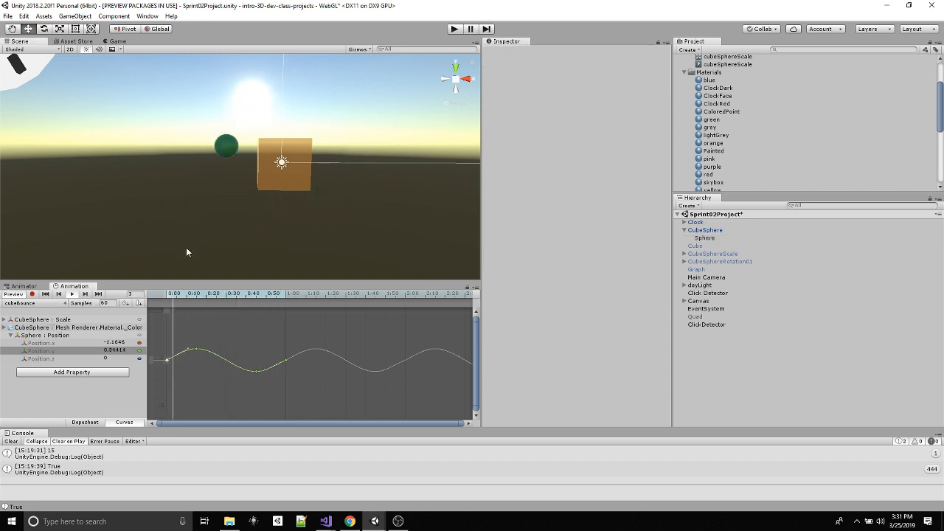
pyautogui.click(45, 344)
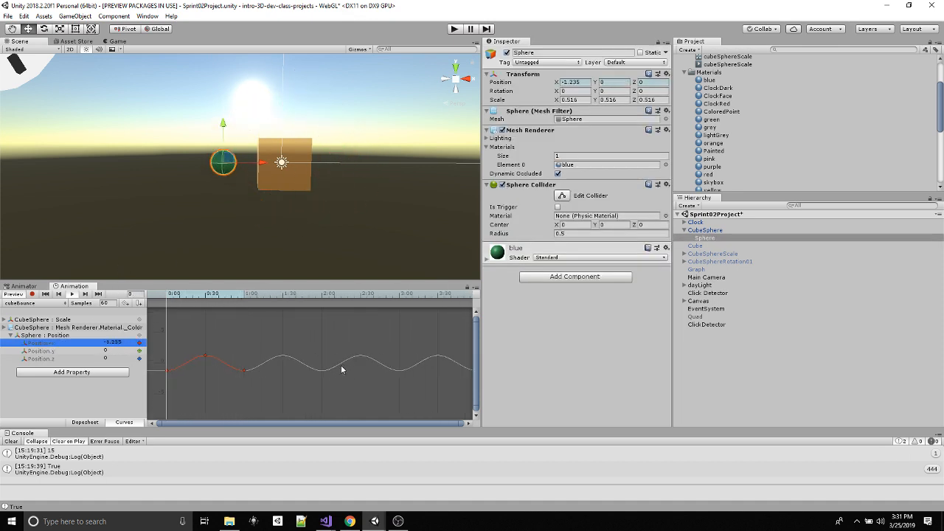
pyautogui.keyDown('shift'); pyautogui.click(71, 352); pyautogui.keyUp('shift')
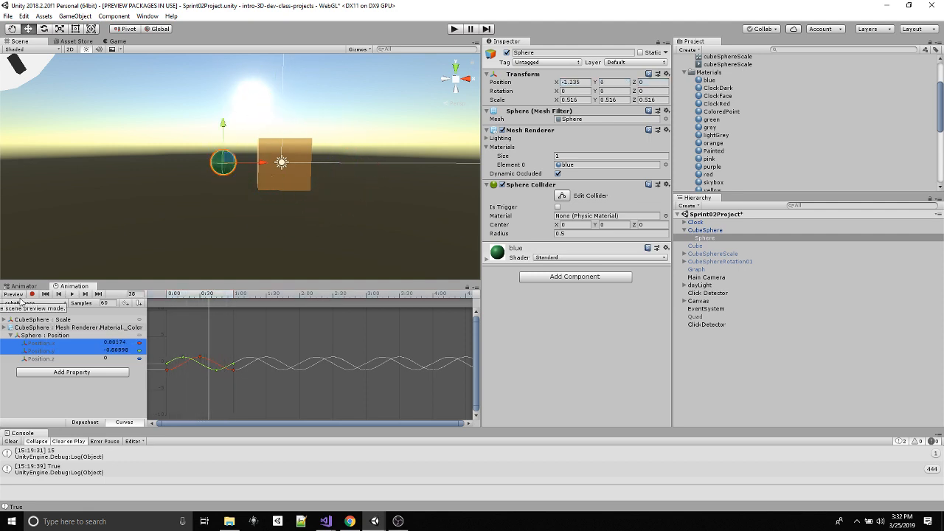
# - Paste the copied scale and colour keys onto the CubeSphere tracks and shift them to span about 0:12 to 0:48
pyautogui.click(35, 319)
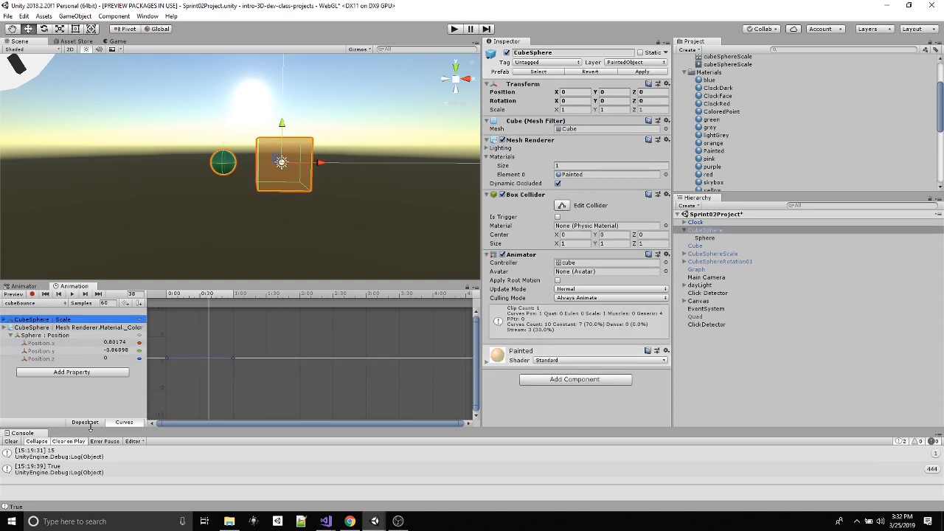
pyautogui.click(85, 423)
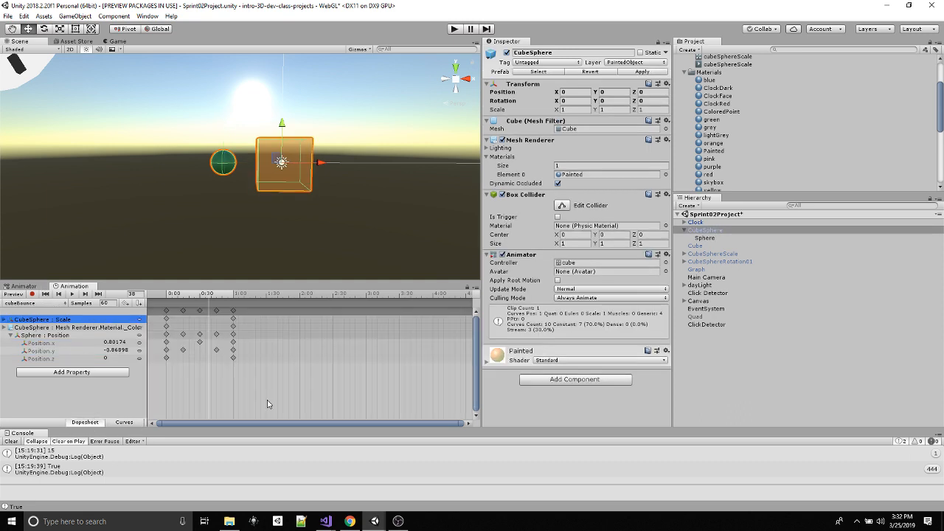
pyautogui.hotkey('ctrl', 'v')
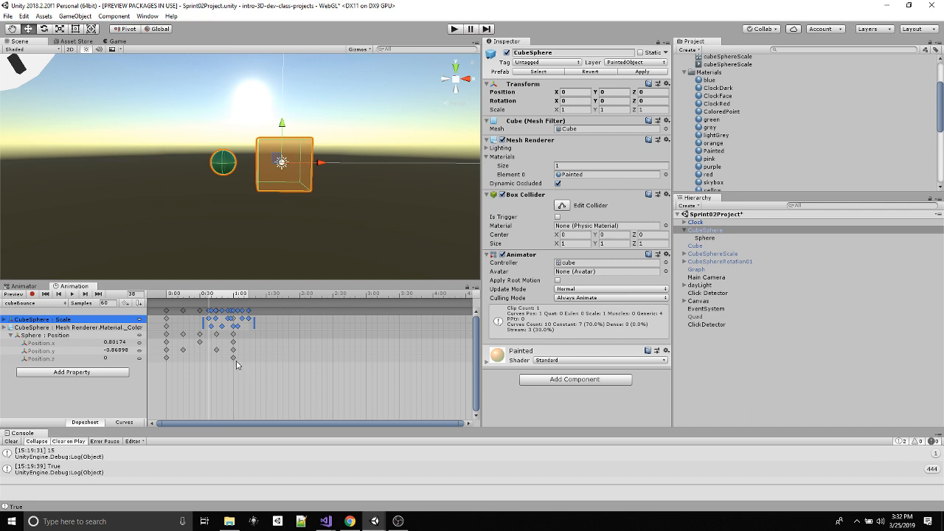
pyautogui.scroll(3, 236, 364)
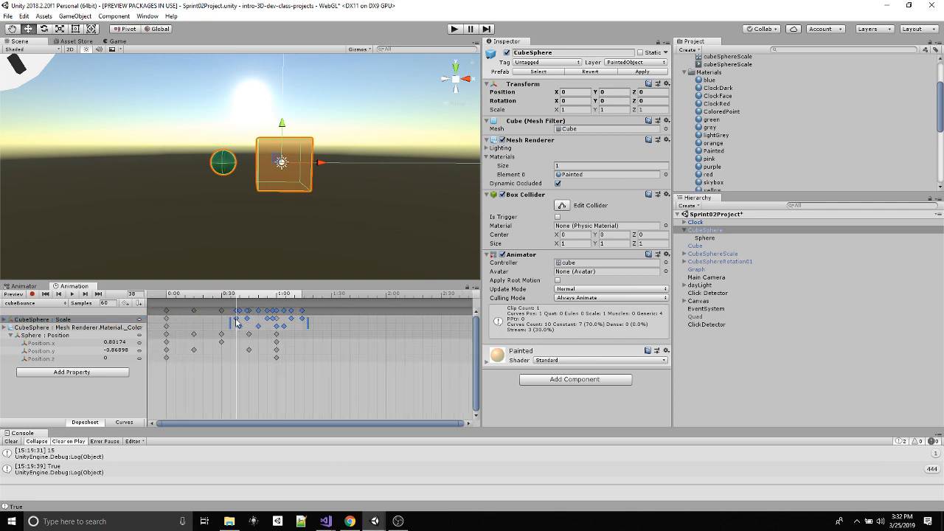
pyautogui.moveTo(230, 323); pyautogui.dragTo(203, 323)
pyautogui.hotkey('ctrl', 'z')
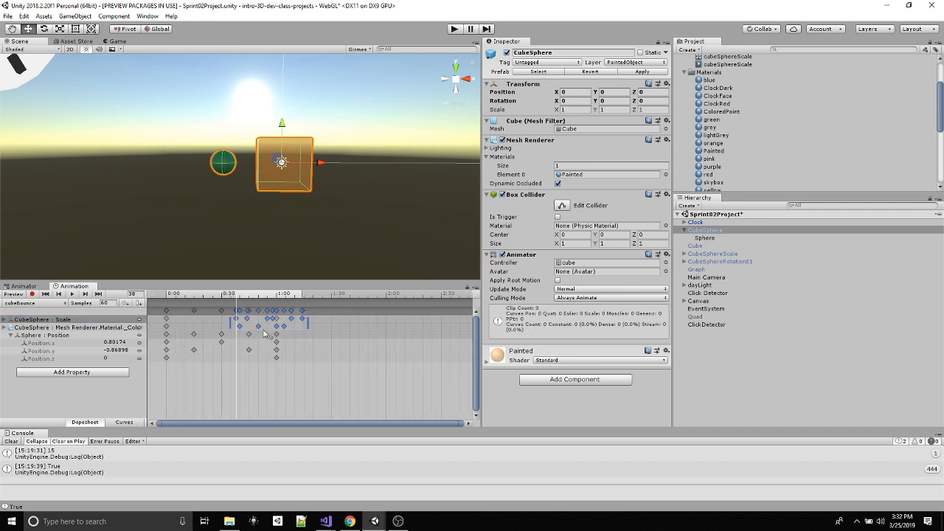
pyautogui.moveTo(301, 327); pyautogui.dragTo(255, 331)
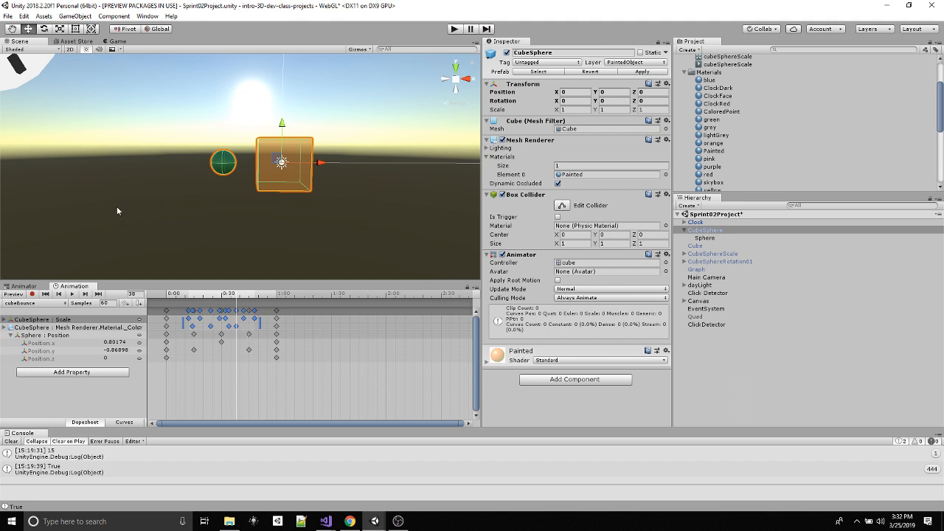
pyautogui.click(215, 401)
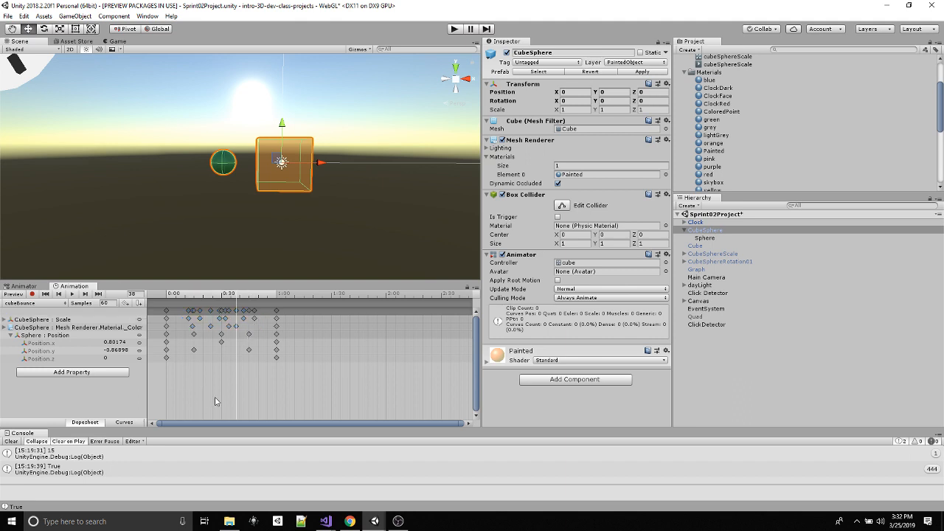
# - Play the combined animation and scrub it up to about 0:54, checking the cube and sphere from another angle
pyautogui.click(73, 295)
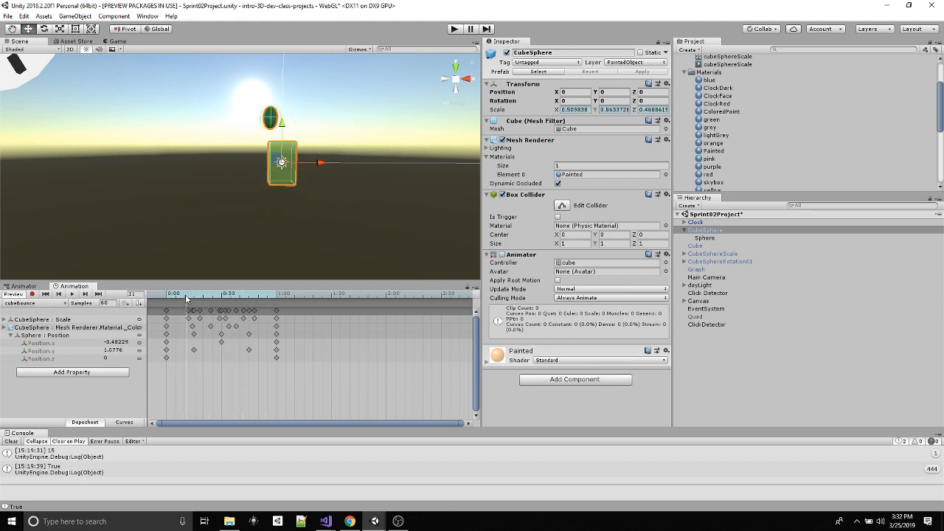
pyautogui.moveTo(186, 299); pyautogui.dragTo(259, 302)
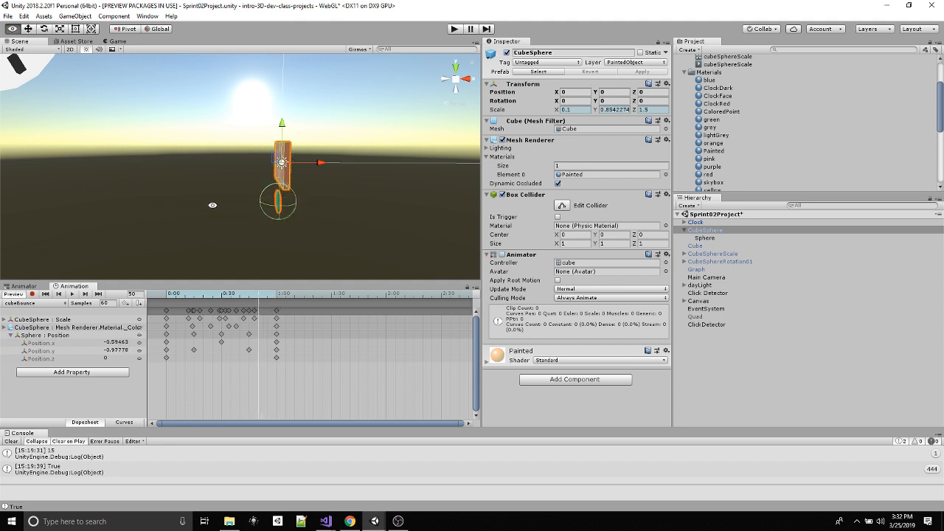
pyautogui.keyDown('alt'); pyautogui.moveTo(213, 205); pyautogui.dragTo(293, 226); pyautogui.keyUp('alt')
pyautogui.moveTo(260, 295)
pyautogui.mouseDown()
pyautogui.moveTo(249, 295)
pyautogui.moveTo(279, 295)
pyautogui.moveTo(266, 294)
pyautogui.mouseUp()
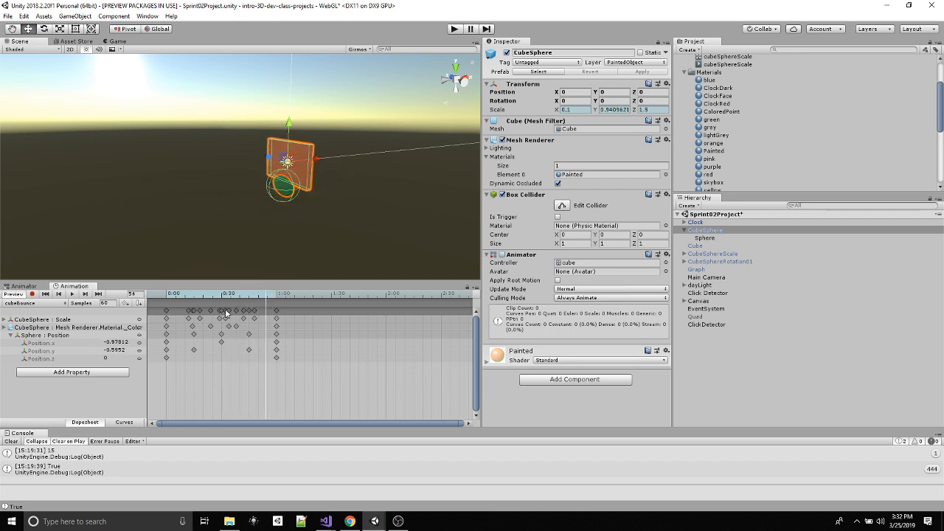
# - Compare the Sphere's position curves with the CubeSphere's individual Scale.x, Scale.y and Scale.z curves, and inspect the Scale.z key near 0:42
pyautogui.click(124, 422)
pyautogui.click(40, 343)
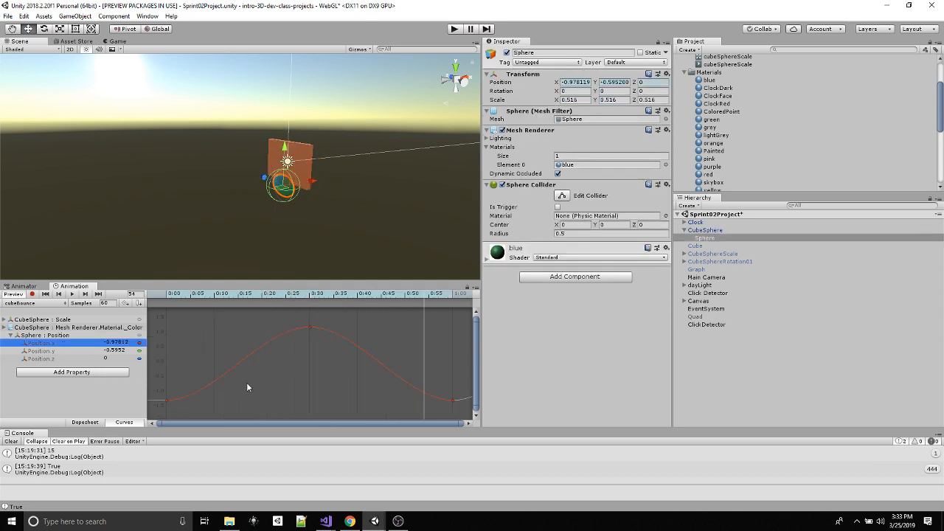
pyautogui.press('Down')
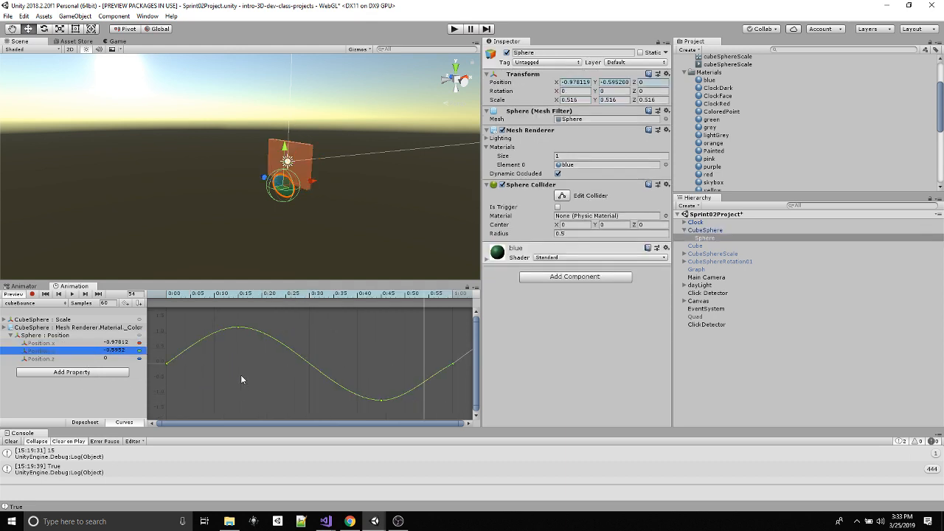
pyautogui.click(55, 322)
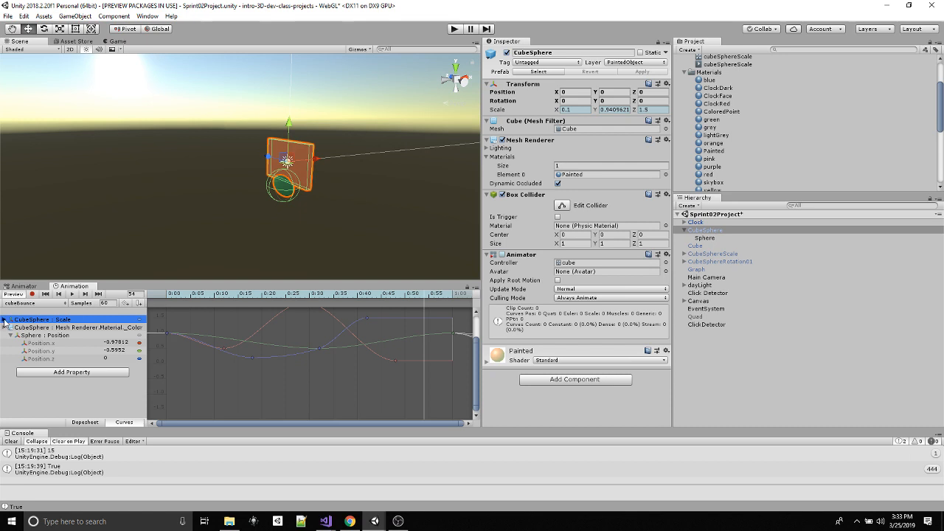
pyautogui.click(5, 320)
pyautogui.click(43, 328)
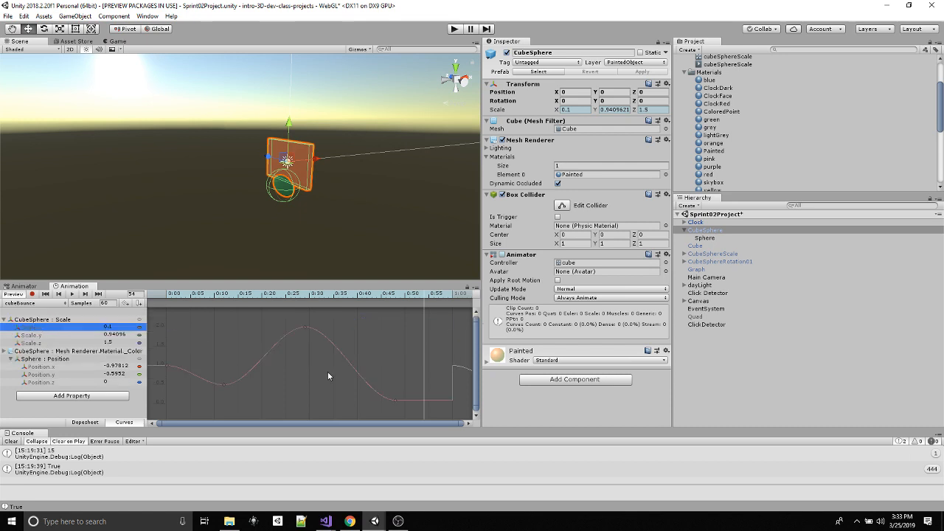
pyautogui.click(59, 337)
pyautogui.click(57, 344)
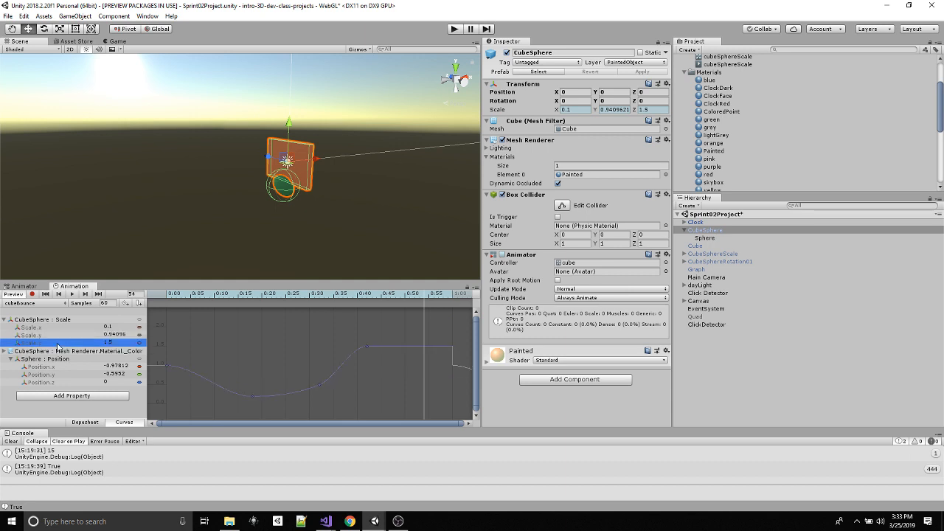
pyautogui.moveTo(388, 298); pyautogui.dragTo(410, 309)
pyautogui.click(365, 347)
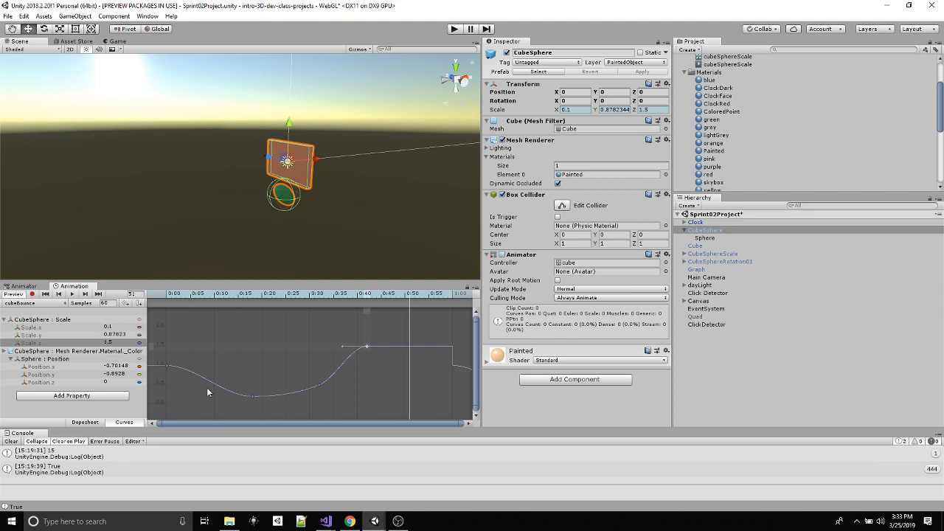
# - Set the CubeSphere's Scale.x to 1 at 1:00 in the dopesheet
pyautogui.click(84, 423)
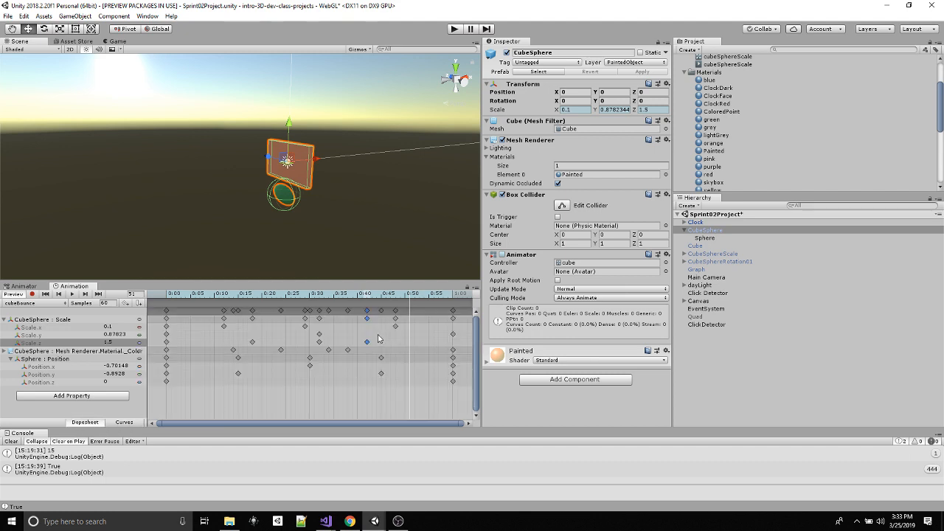
pyautogui.moveTo(424, 297); pyautogui.dragTo(396, 303)
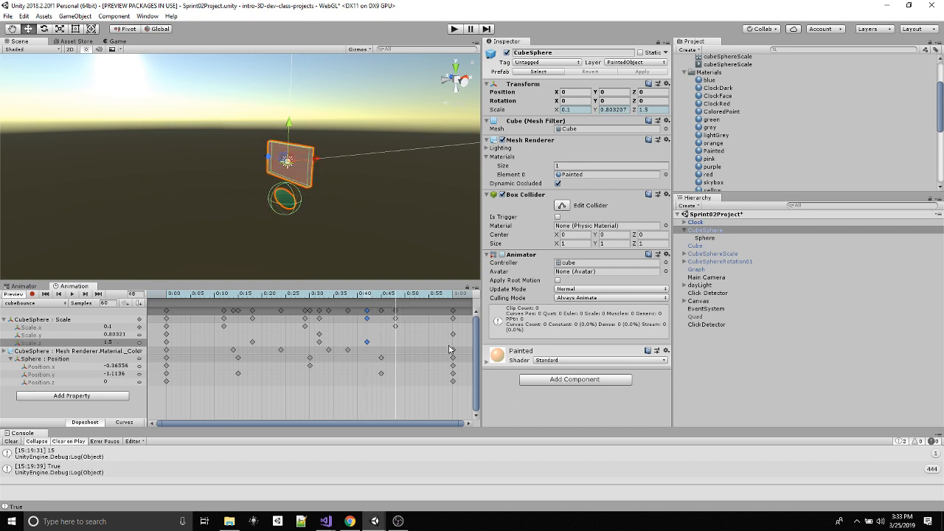
pyautogui.moveTo(318, 303); pyautogui.dragTo(454, 312)
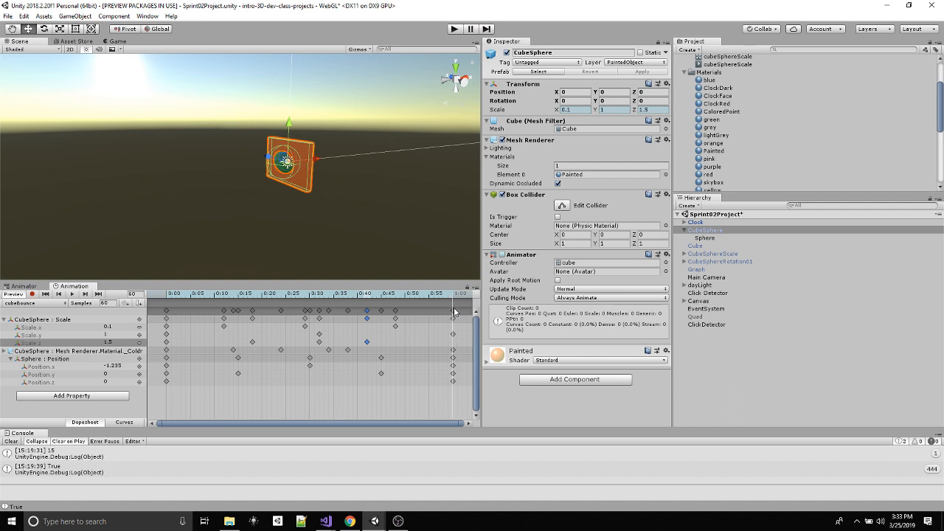
pyautogui.click(118, 325)
pyautogui.write('1')
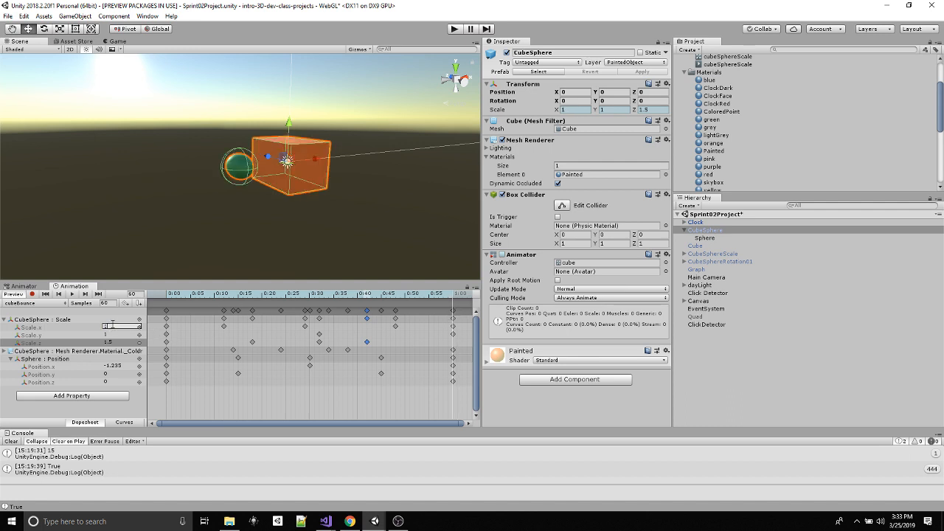
# - Scrub through the clip and play it back from the front to check the scale animation
pyautogui.moveTo(196, 296); pyautogui.dragTo(458, 313)
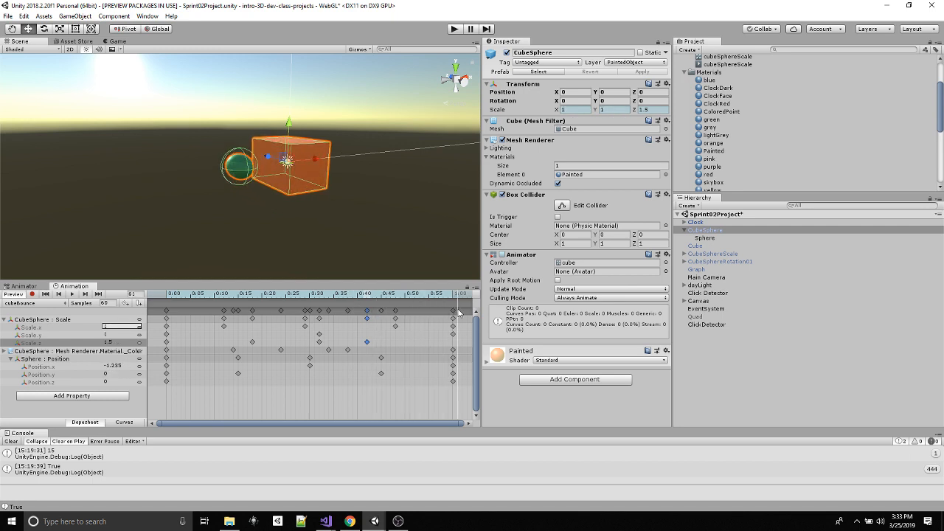
pyautogui.click(123, 238)
pyautogui.click(73, 294)
pyautogui.keyDown('alt'); pyautogui.moveTo(333, 209); pyautogui.dragTo(273, 200); pyautogui.keyUp('alt')
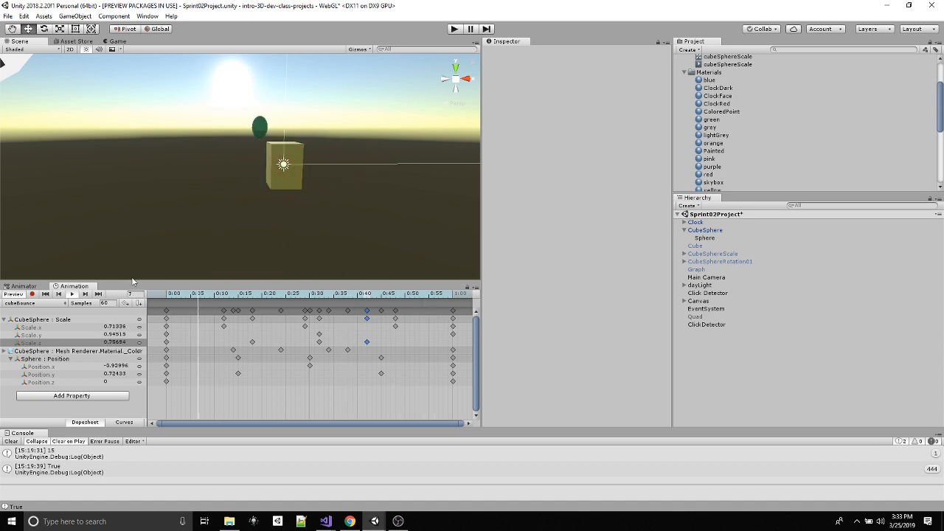
# - Stretch all of the clip's keyframes so the animation ends at 2:00, and play it back from another angle
pyautogui.scroll(-3, 359, 361)
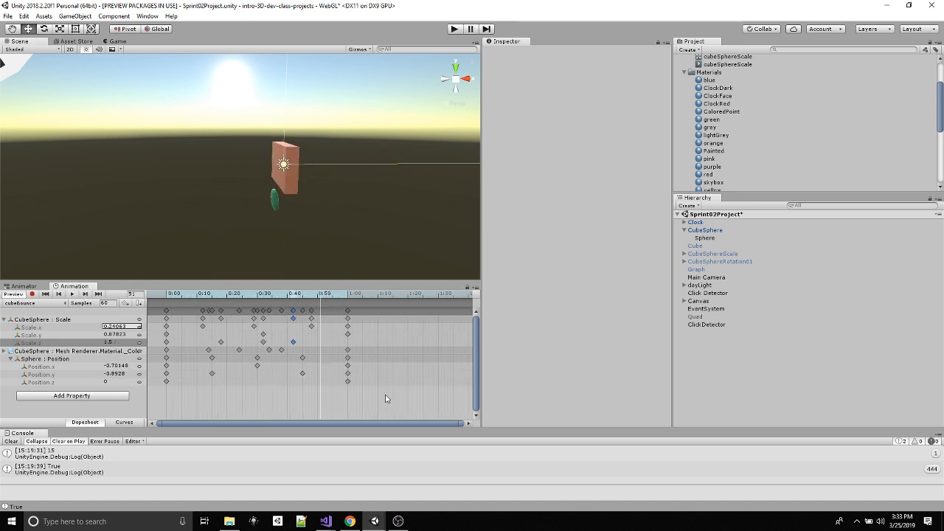
pyautogui.moveTo(385, 399); pyautogui.dragTo(161, 302)
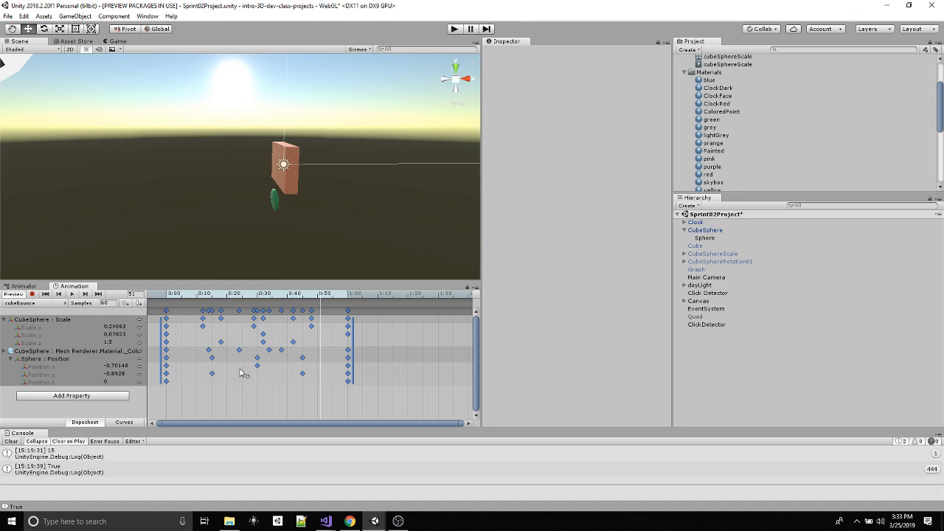
pyautogui.scroll(-3, 349, 354)
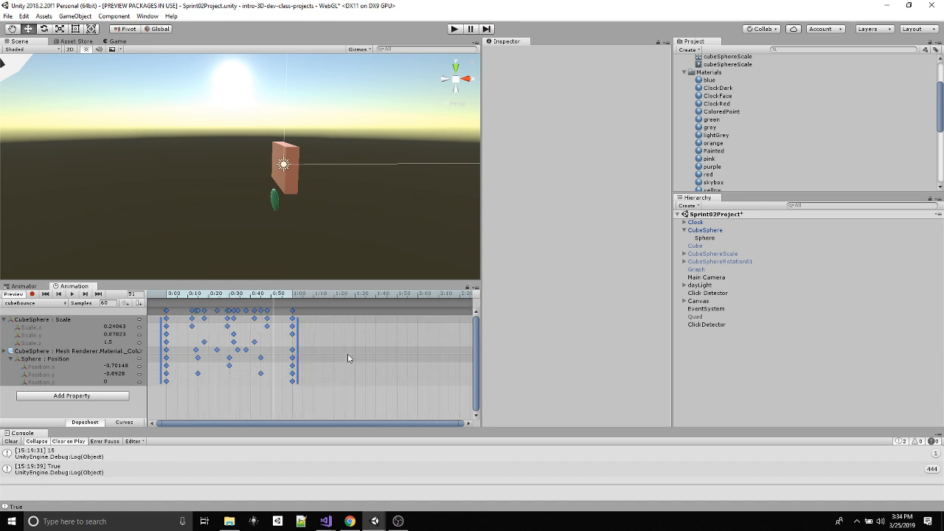
pyautogui.moveTo(282, 346); pyautogui.dragTo(400, 341)
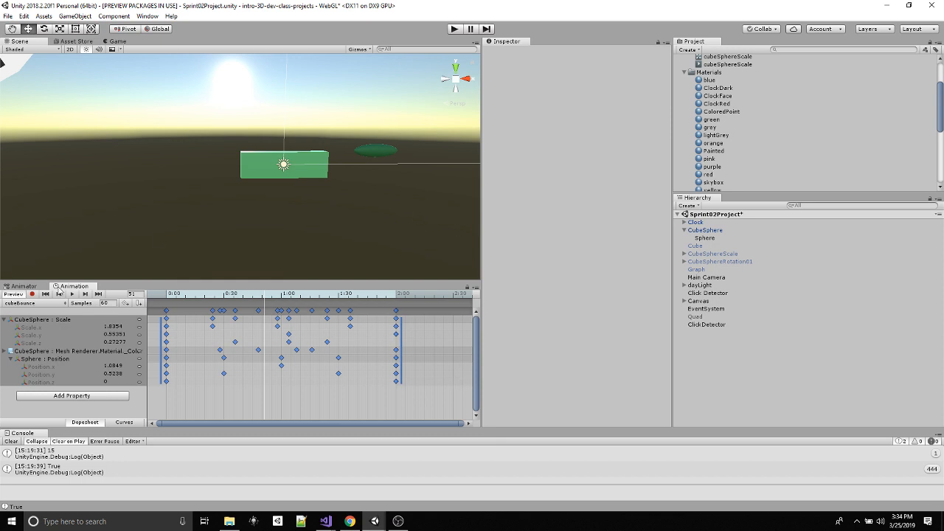
pyautogui.click(72, 294)
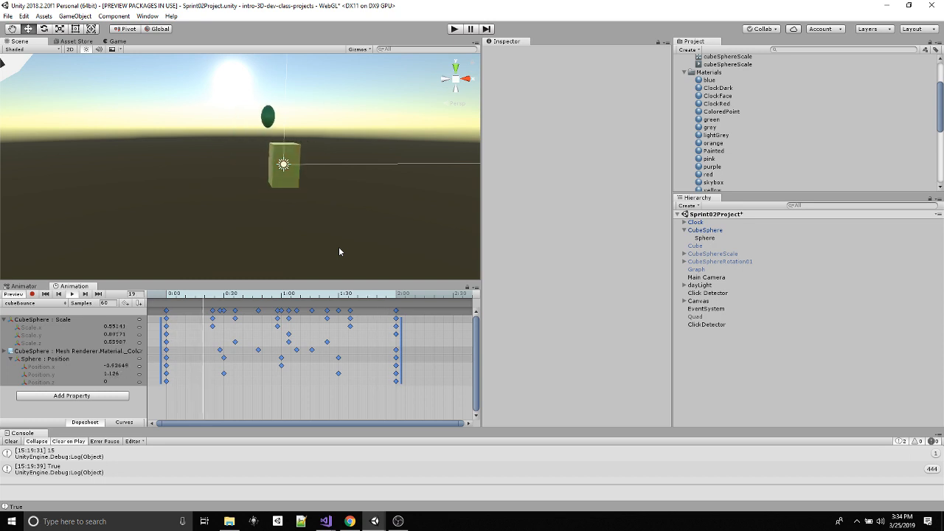
pyautogui.keyDown('alt'); pyautogui.moveTo(276, 226); pyautogui.dragTo(368, 271); pyautogui.keyUp('alt')
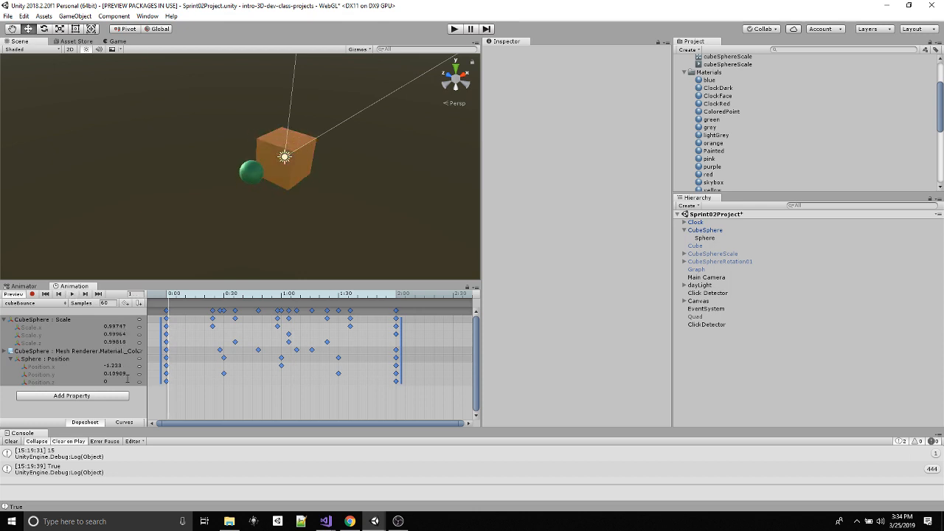
# - Examine the CubeSphere's Scale.x, Scale.y and Scale.z curves one by one across the lengthened clip
pyautogui.click(90, 373)
pyautogui.click(102, 329)
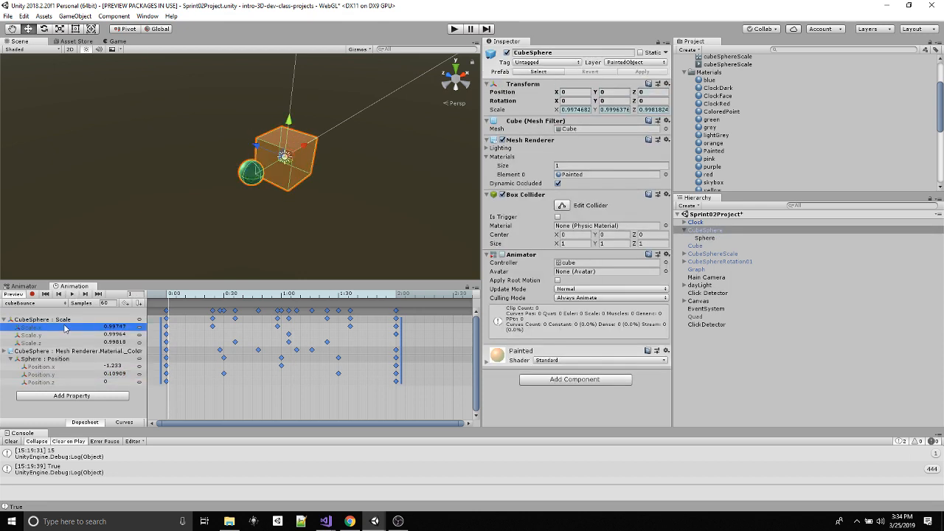
pyautogui.click(124, 422)
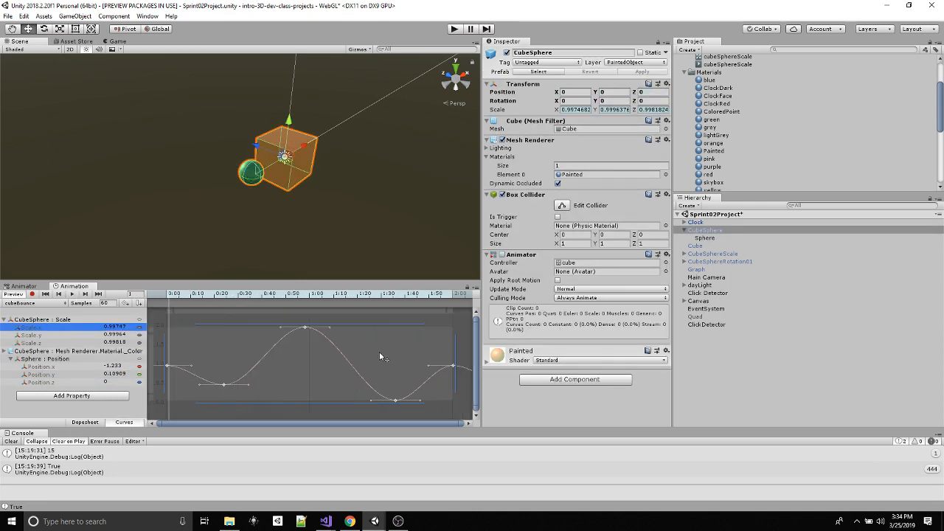
pyautogui.click(52, 335)
pyautogui.click(49, 343)
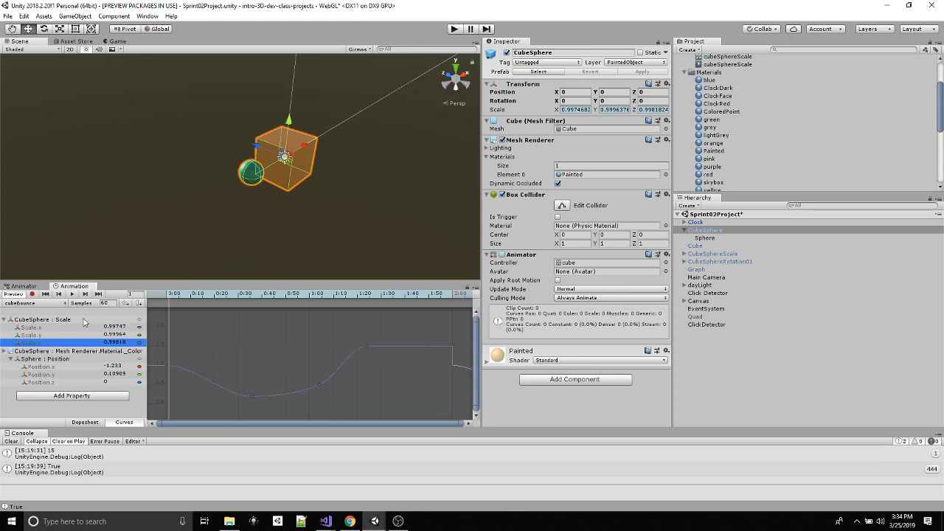
# - Set the CubeSphere's Scale.z to 1 at 2:00 in the dopesheet
pyautogui.click(85, 423)
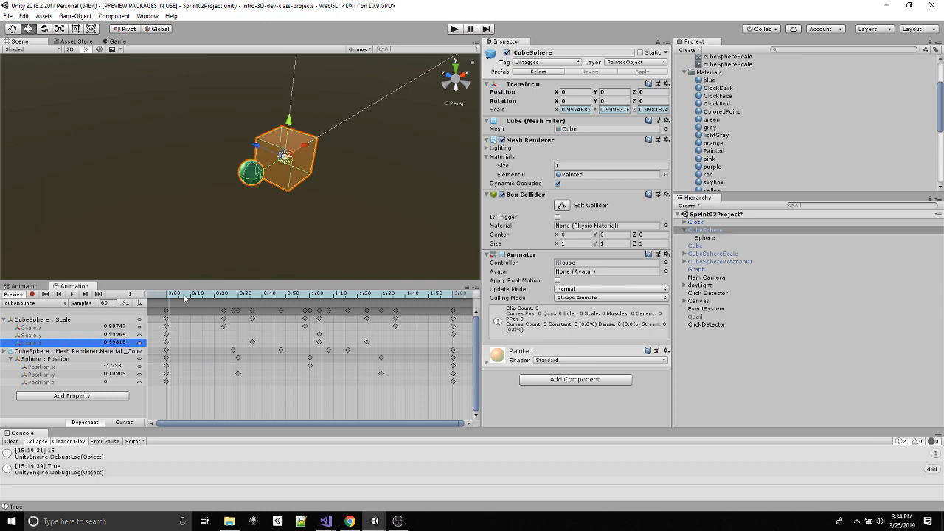
pyautogui.moveTo(185, 297); pyautogui.dragTo(455, 296)
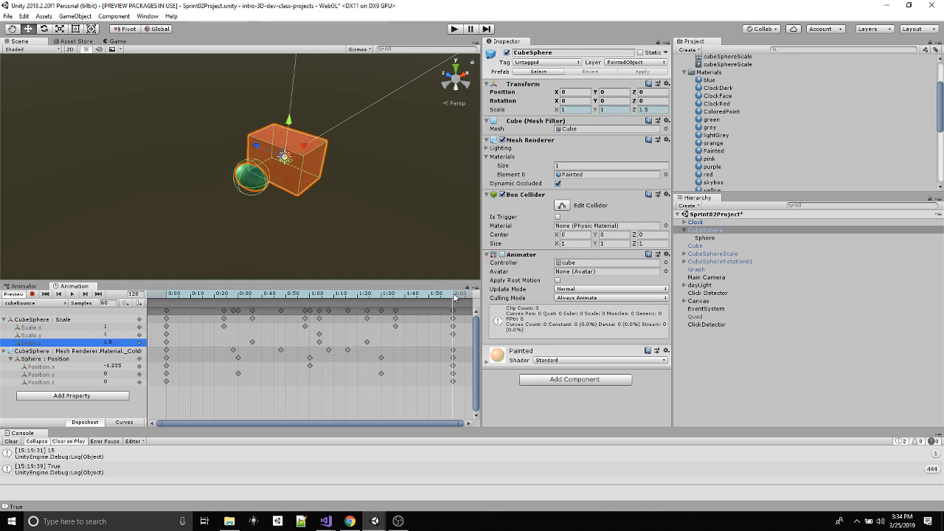
pyautogui.click(122, 342)
pyautogui.write('1')
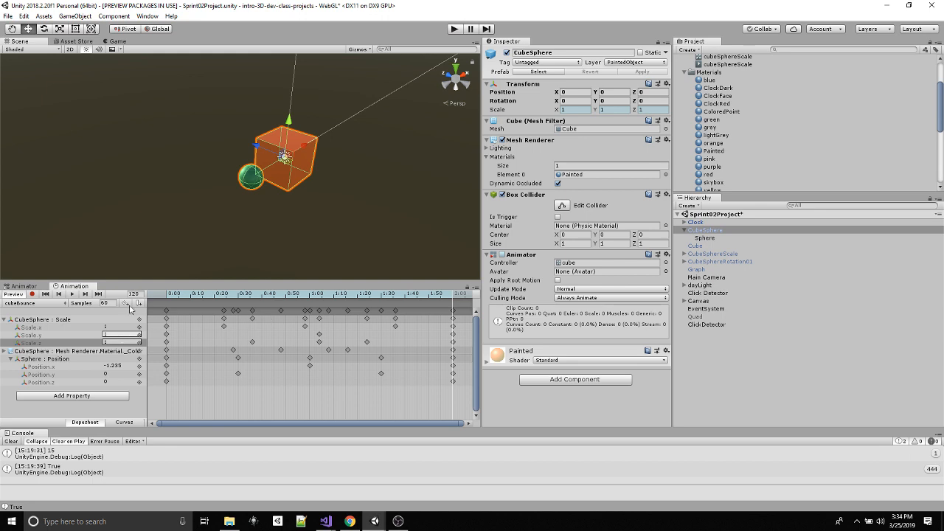
# - Play back the clip while viewing the CubeSphere from several angles, and end the animation preview
pyautogui.click(71, 294)
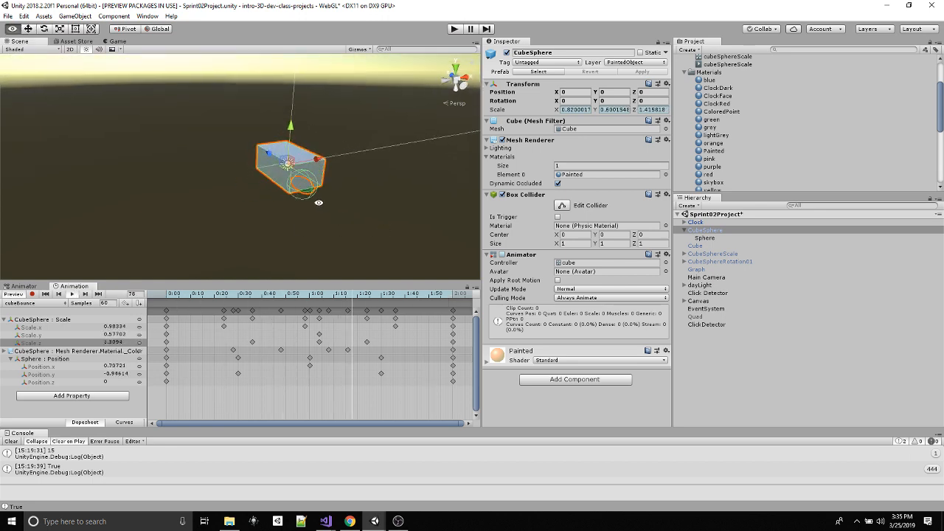
pyautogui.click(354, 234)
pyautogui.keyDown('alt'); pyautogui.moveTo(354, 232); pyautogui.dragTo(303, 203); pyautogui.keyUp('alt')
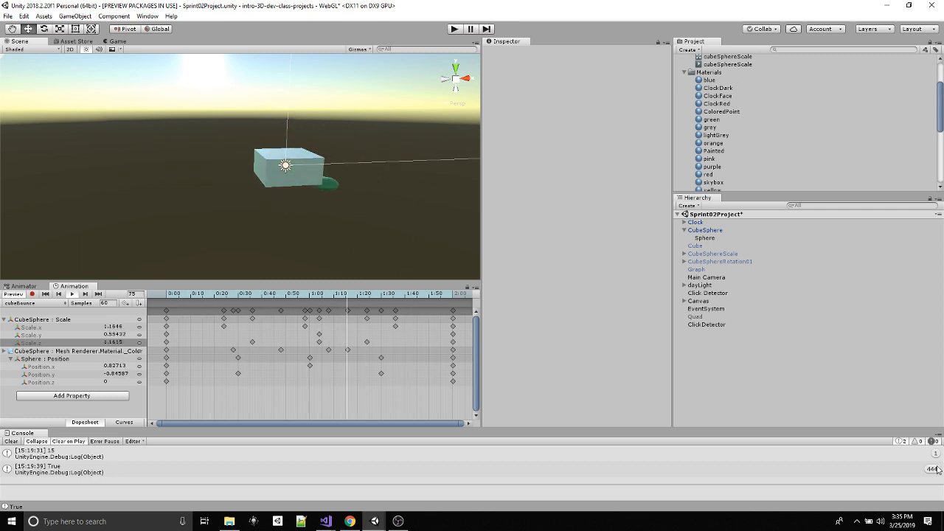
pyautogui.click(15, 295)
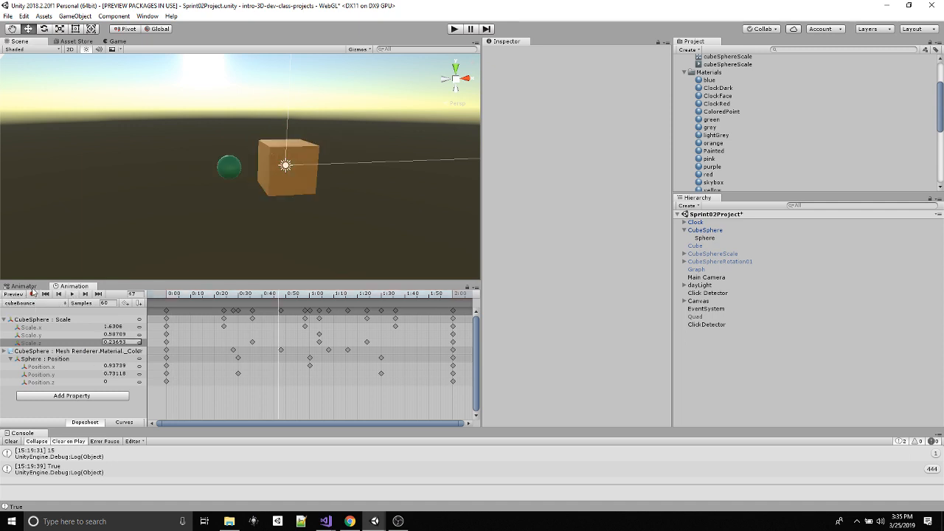
# - Save the hierarchy's CubeSphere, with its child sphere and cube animator controller, as a prefab in the Prefabs folder
pyautogui.click(22, 286)
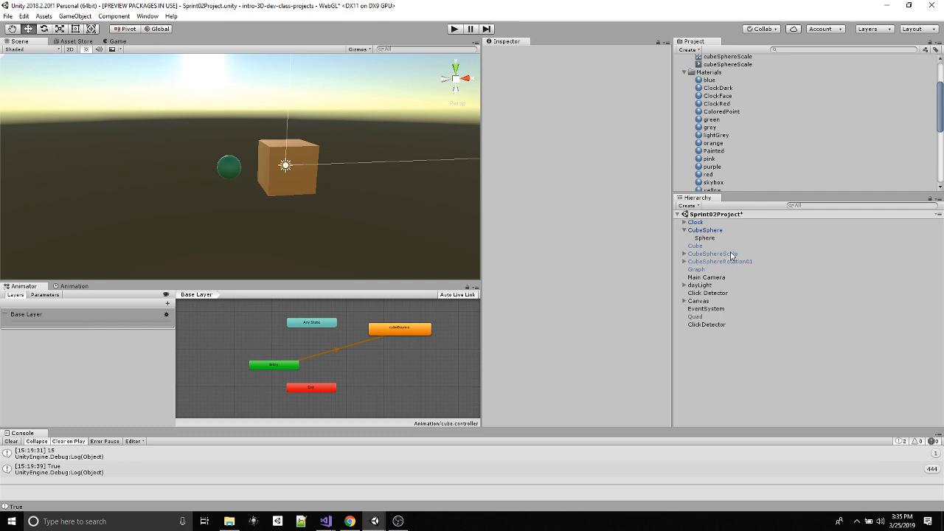
pyautogui.click(715, 231)
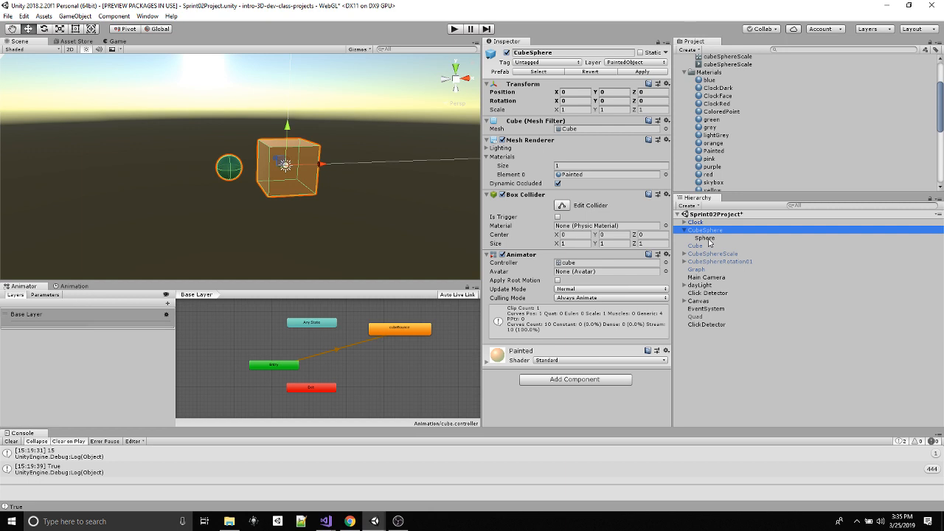
pyautogui.scroll(3, 739, 109)
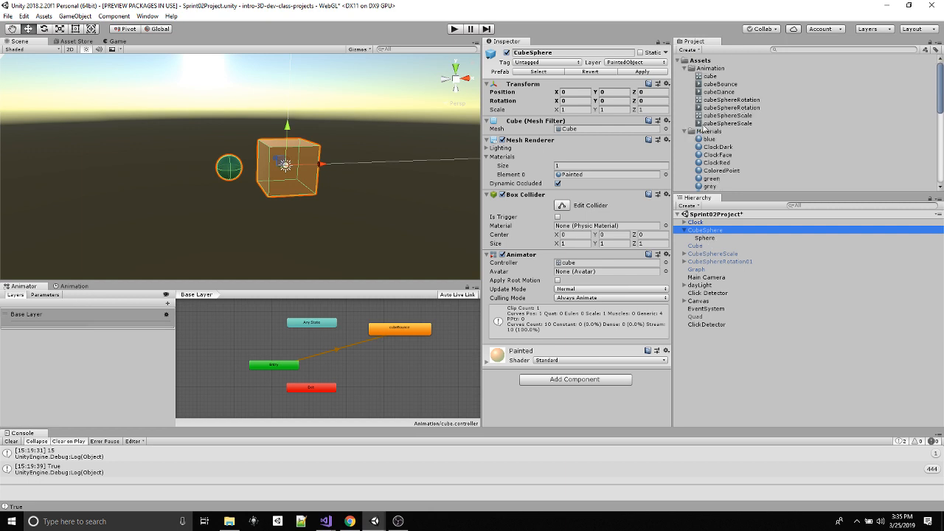
pyautogui.click(685, 131)
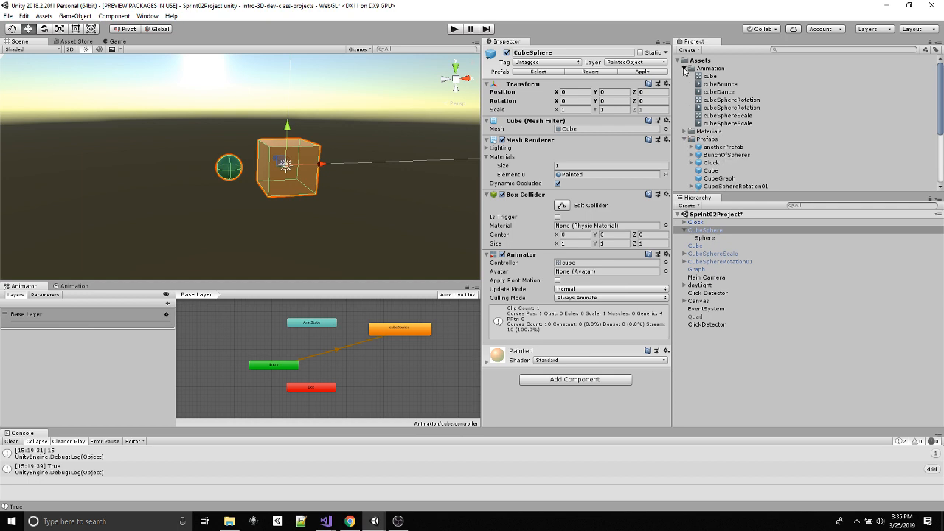
pyautogui.click(684, 69)
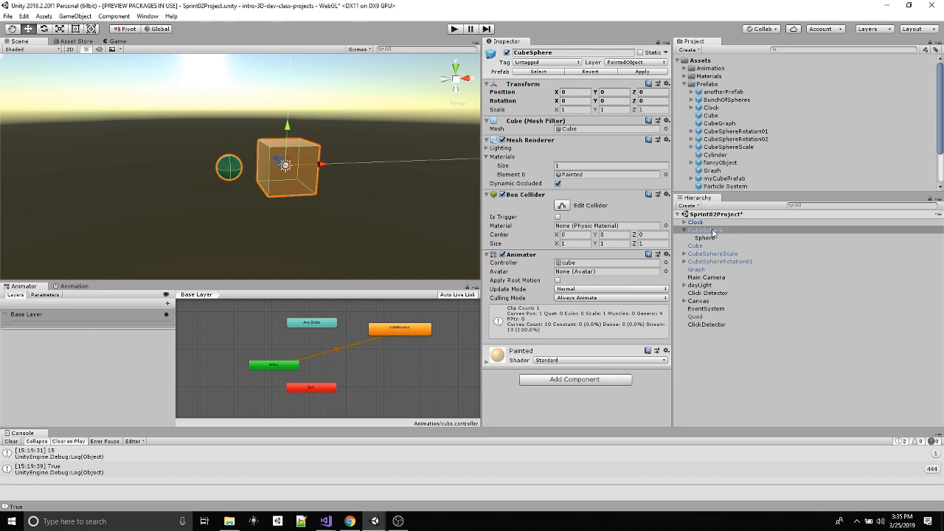
pyautogui.moveTo(712, 233); pyautogui.dragTo(712, 91)
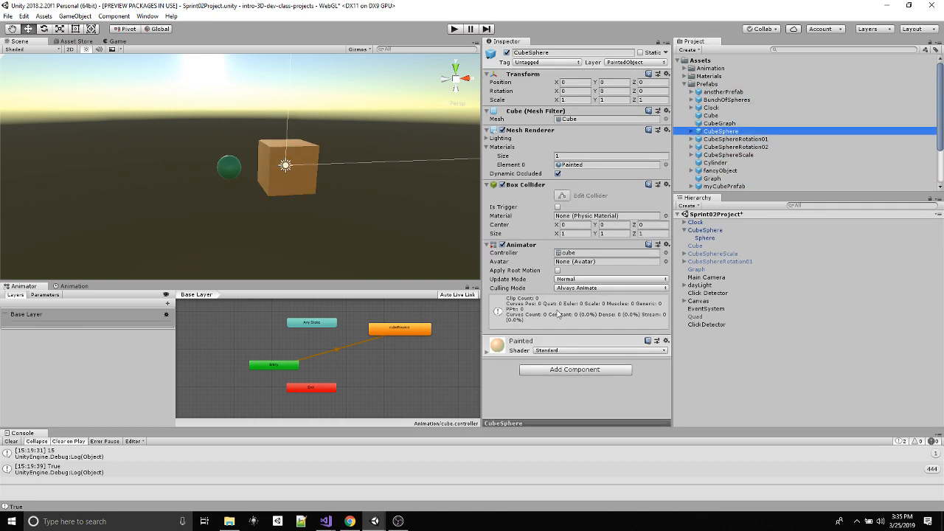
# - Assign the CubeSphere prefab to Painted Object 00 of the Click Detector's Click Position Manager script
pyautogui.click(721, 293)
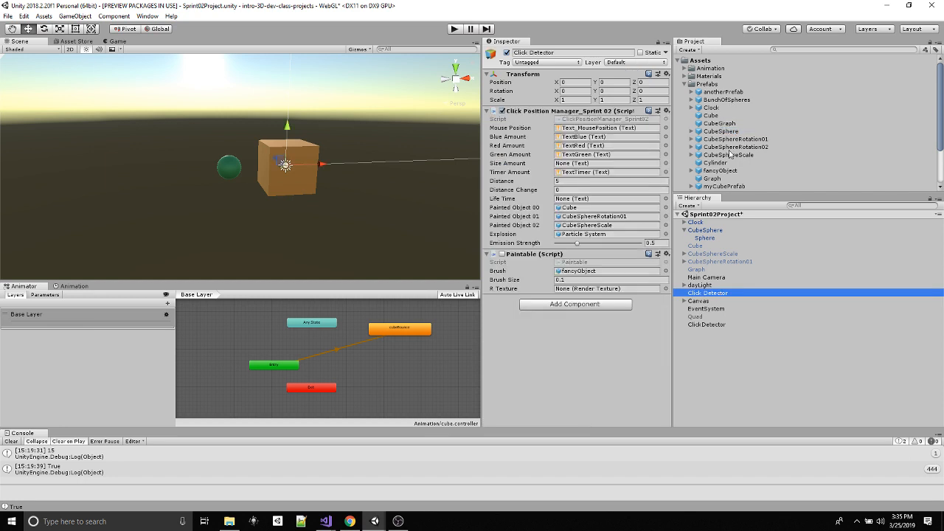
pyautogui.moveTo(728, 154); pyautogui.dragTo(583, 208)
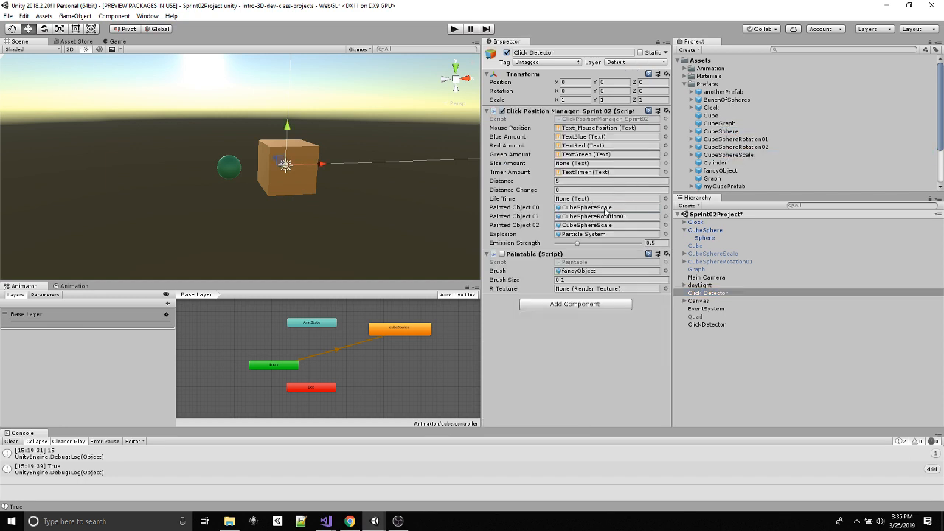
pyautogui.click(719, 123)
pyautogui.click(722, 133)
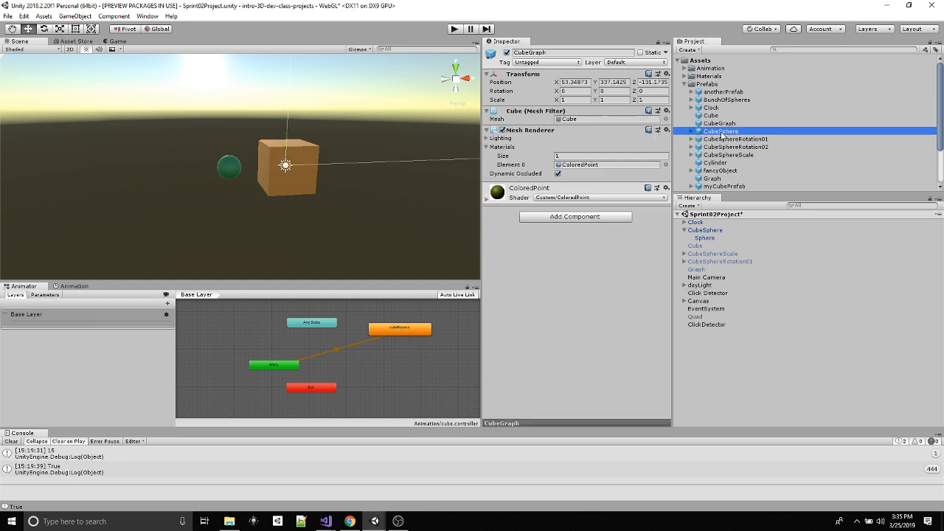
pyautogui.click(710, 292)
pyautogui.moveTo(722, 133)
pyautogui.mouseDown()
pyautogui.moveTo(607, 181)
pyautogui.moveTo(581, 208)
pyautogui.mouseUp()
# - Run the game, deactivate the scene's CubeSphere, test painting with and without the 3 Sec option, and stop the game
pyautogui.click(454, 28)
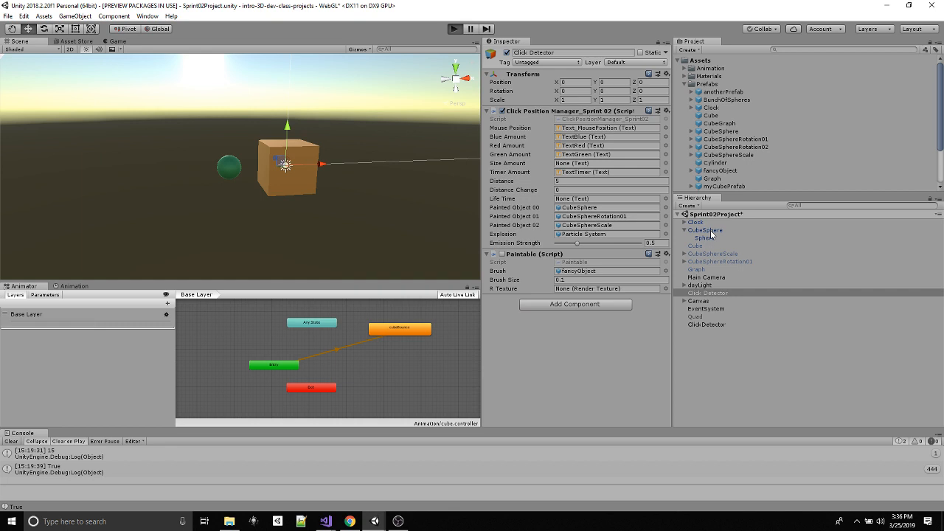
pyautogui.hotkey('ctrl', 'p')
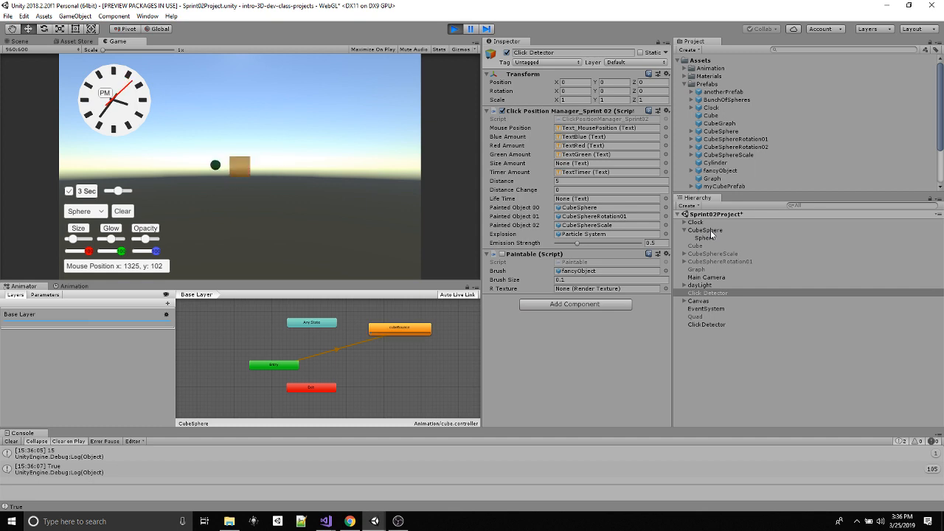
pyautogui.click(706, 231)
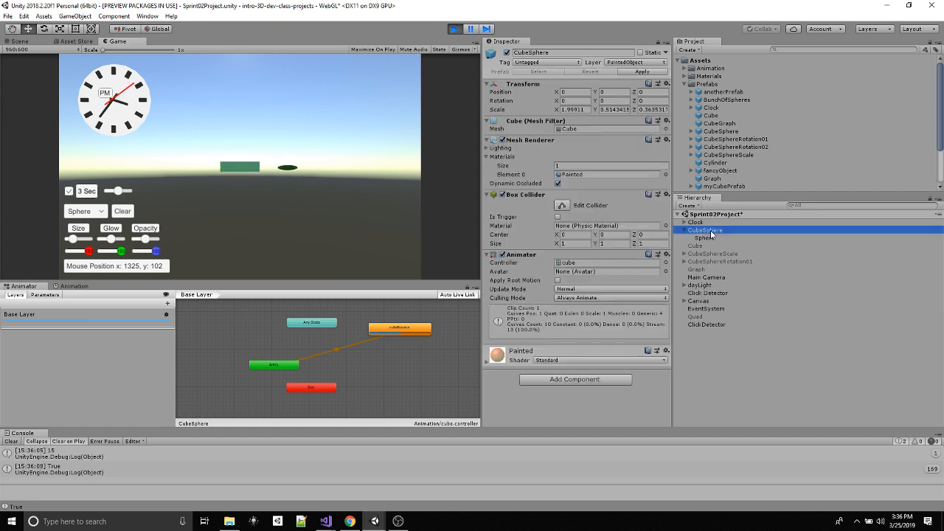
pyautogui.click(506, 52)
pyautogui.click(249, 85)
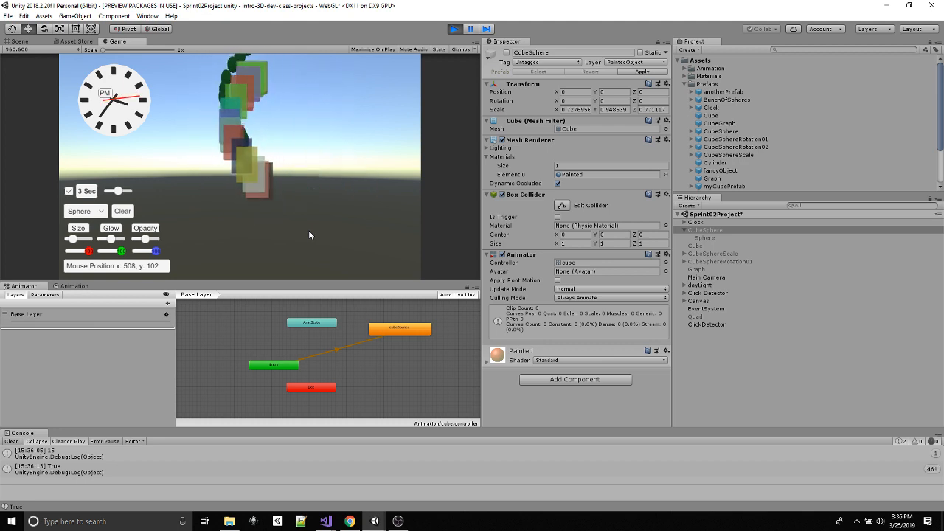
pyautogui.click(70, 192)
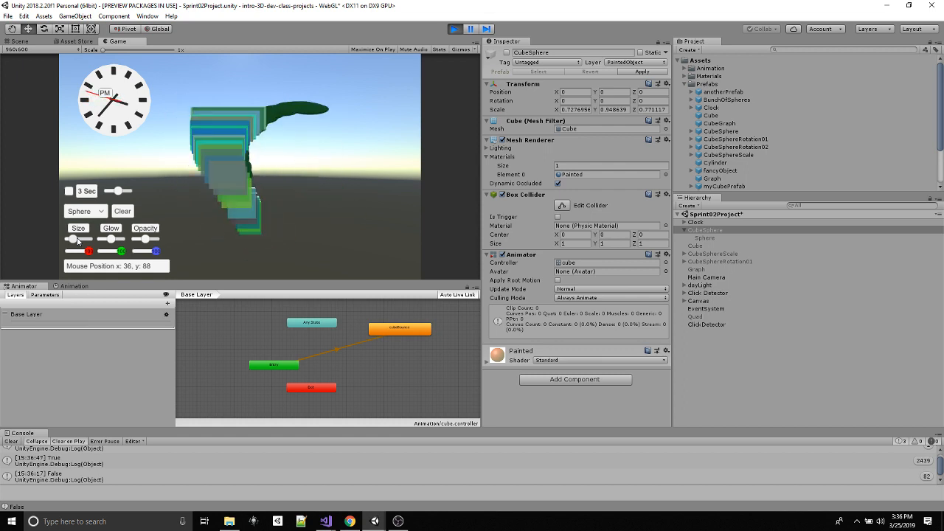
pyautogui.moveTo(411, 330)
pyautogui.mouseDown()
pyautogui.moveTo(412, 349)
pyautogui.moveTo(422, 349)
pyautogui.moveTo(417, 336)
pyautogui.mouseUp()
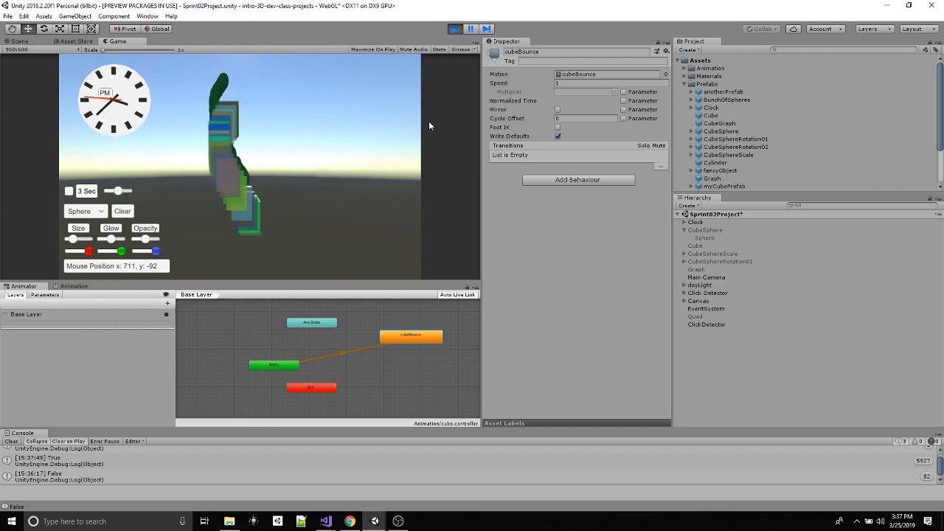
pyautogui.click(455, 29)
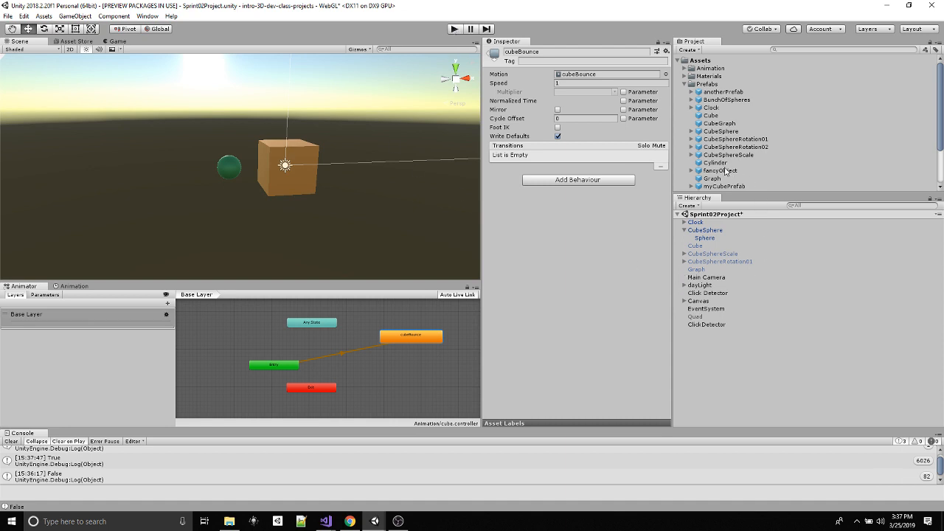
# - Compare the Cube prefab's components with the scene's CubeSphere, and review the Click Detector's painted object assignments
pyautogui.click(713, 115)
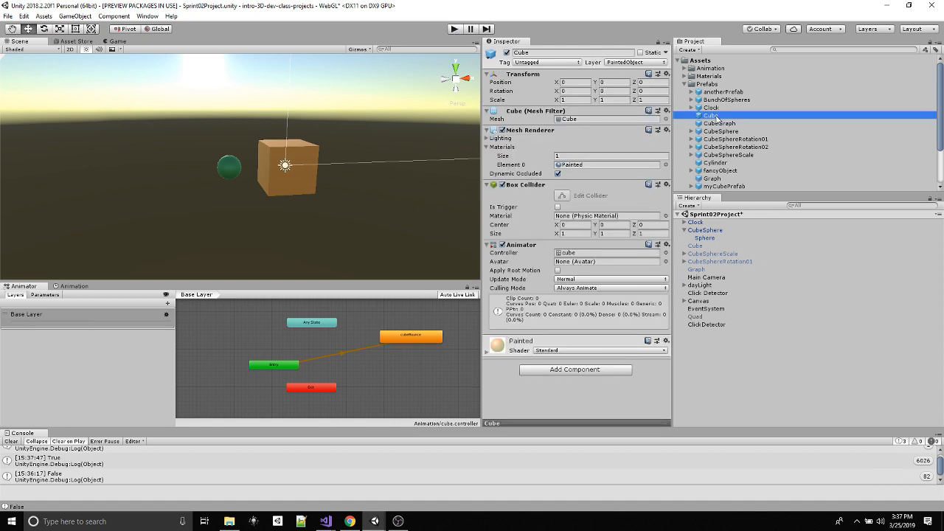
pyautogui.click(706, 231)
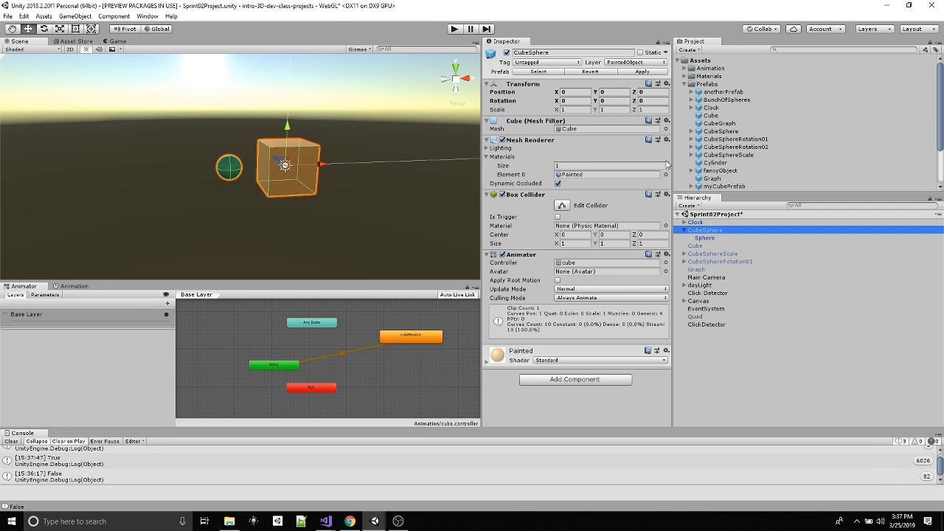
pyautogui.click(710, 116)
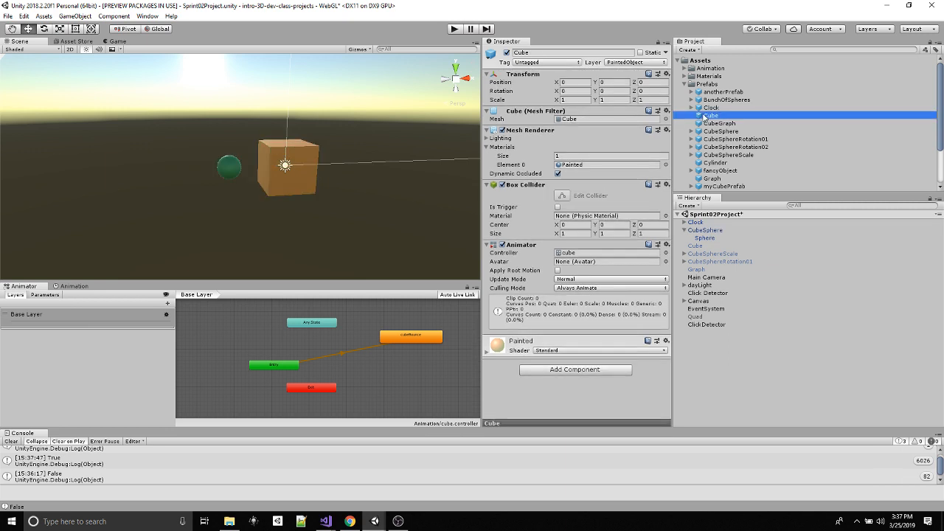
pyautogui.click(707, 278)
pyautogui.click(707, 292)
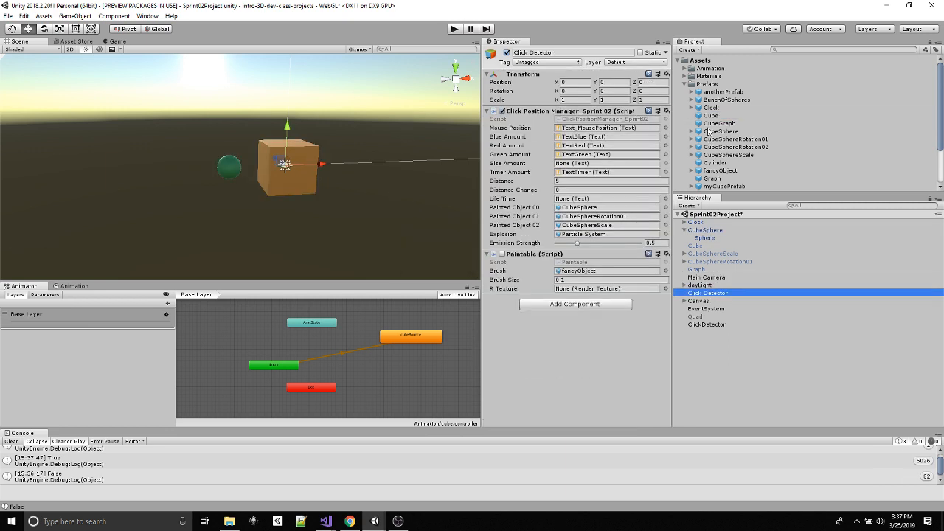
# - Assign the Cube prefab to the Click Detector's Painted Object 00 and test painting in the running game with the scene's CubeSphere deactivated
pyautogui.moveTo(711, 116)
pyautogui.mouseDown()
pyautogui.moveTo(611, 241)
pyautogui.moveTo(586, 207)
pyautogui.mouseUp()
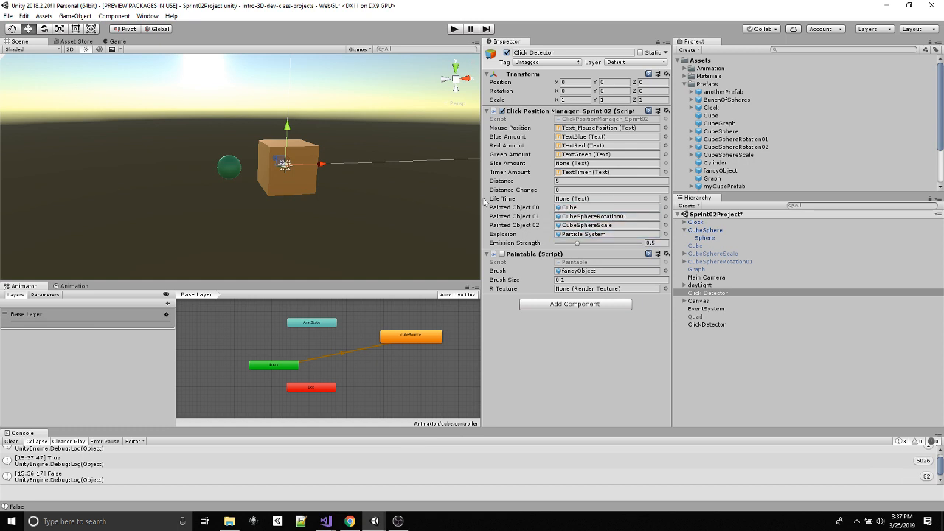
pyautogui.click(455, 30)
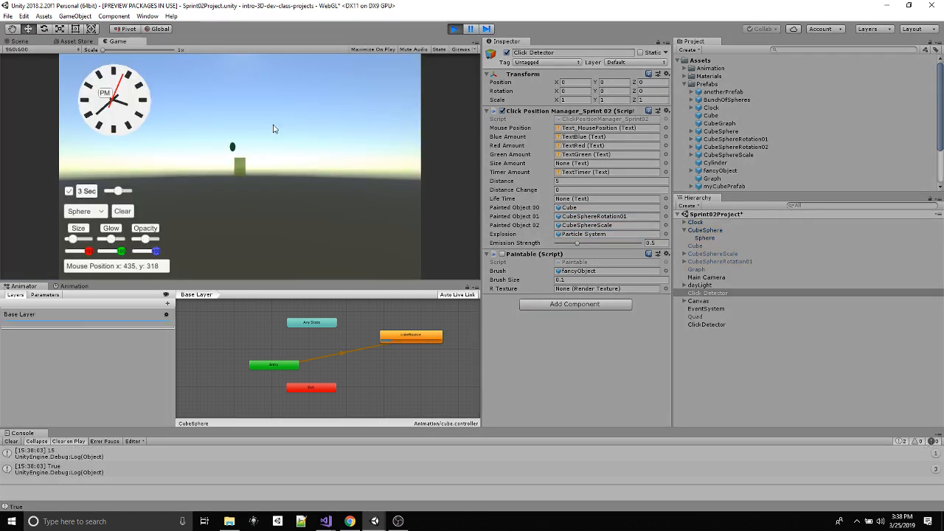
pyautogui.click(705, 230)
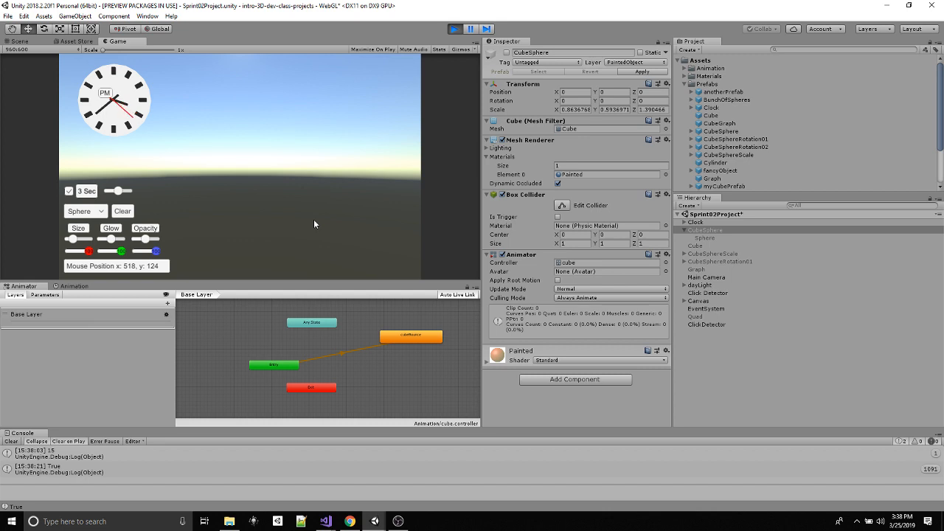
pyautogui.moveTo(258, 96)
pyautogui.mouseDown()
pyautogui.moveTo(227, 121)
pyautogui.moveTo(348, 242)
pyautogui.mouseUp()
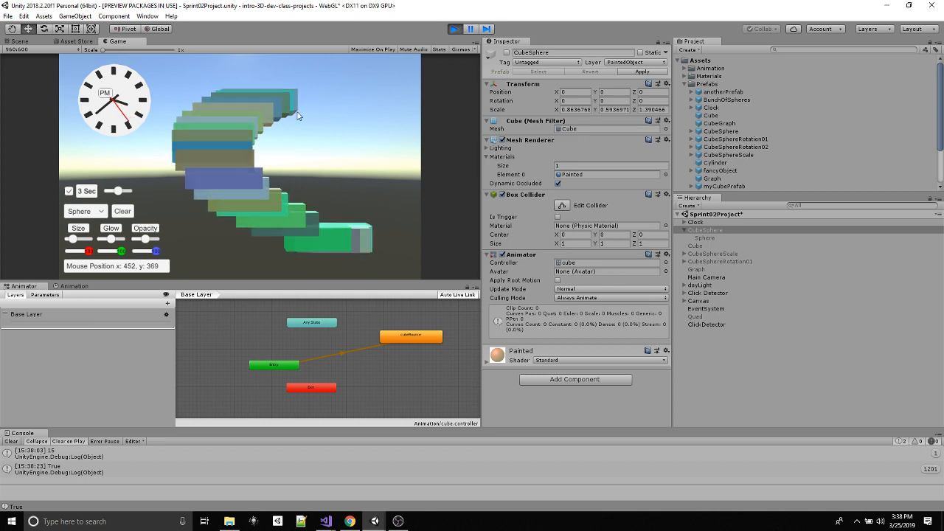
# - Review the cubeBounce keyframes and animator state, locate the CubeSphere prefab's cube controller in the project, and stop the game
pyautogui.click(74, 286)
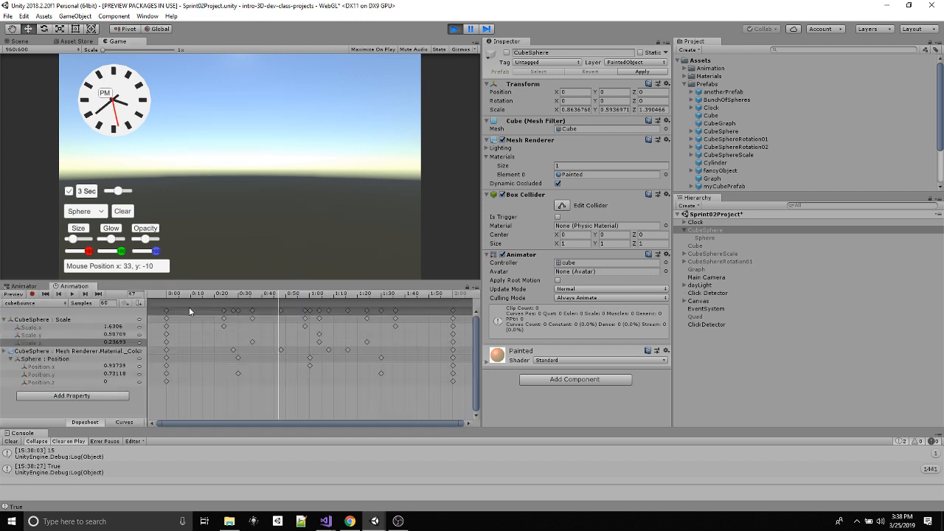
pyautogui.click(25, 286)
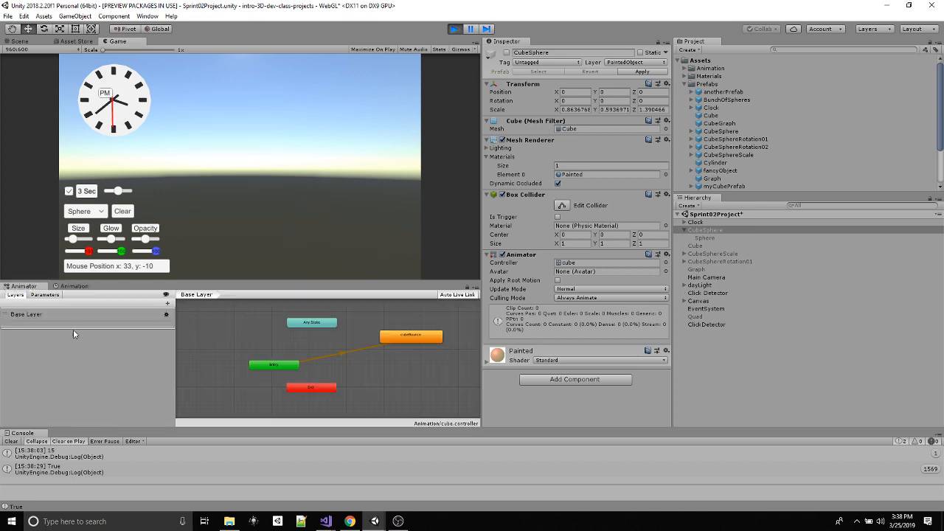
pyautogui.click(400, 337)
pyautogui.click(74, 286)
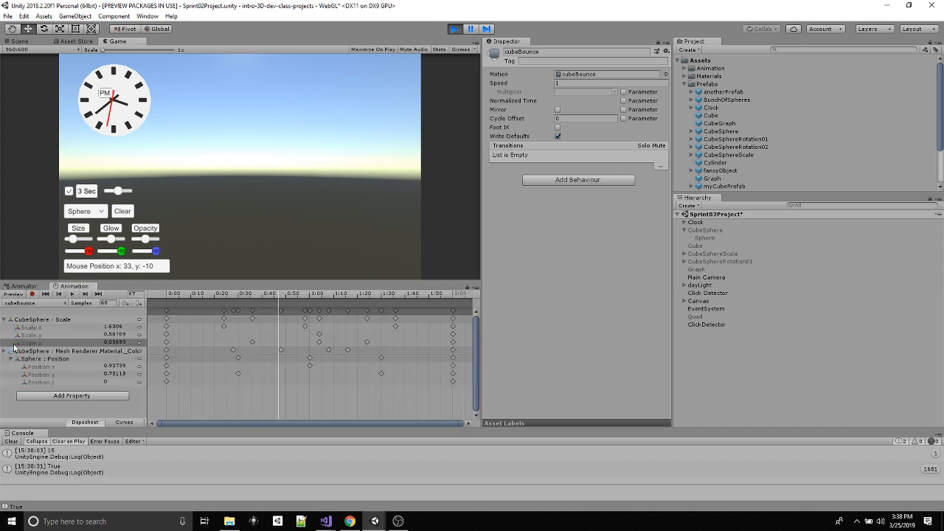
pyautogui.click(23, 287)
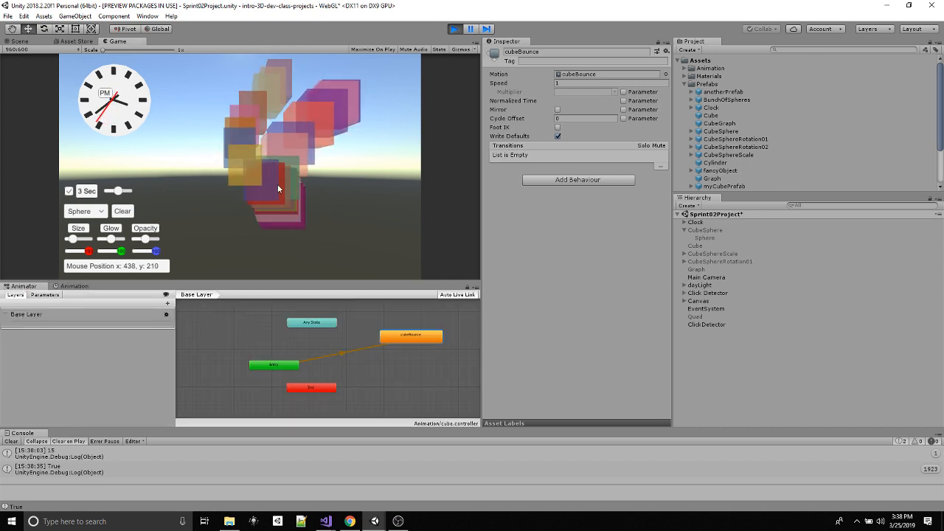
pyautogui.click(720, 131)
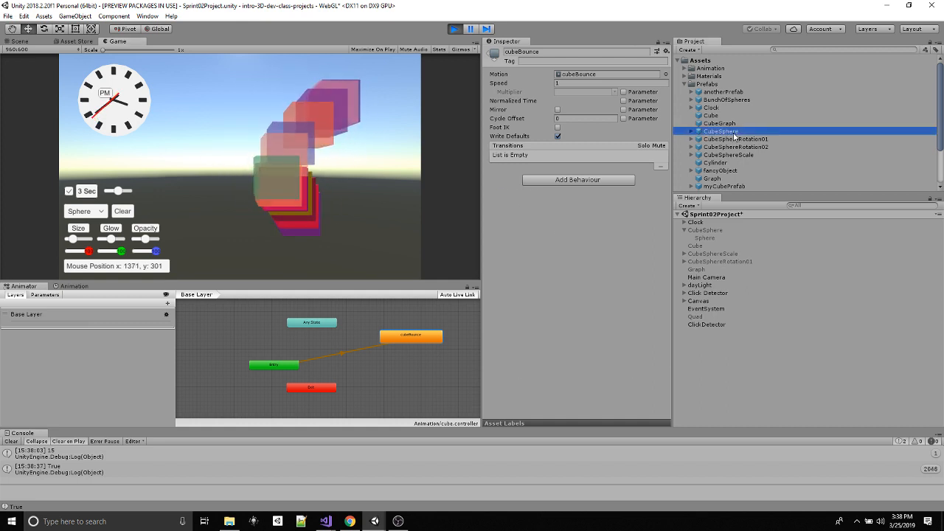
pyautogui.click(569, 253)
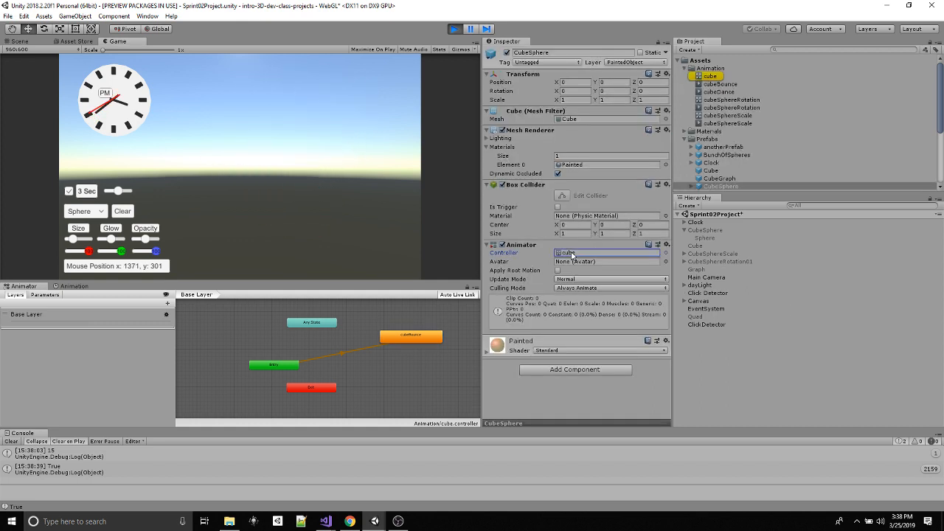
pyautogui.click(454, 28)
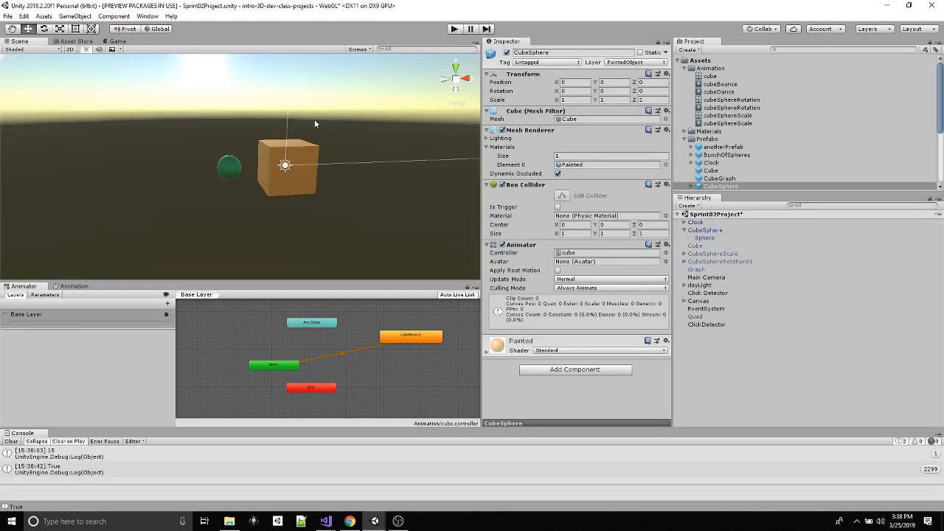